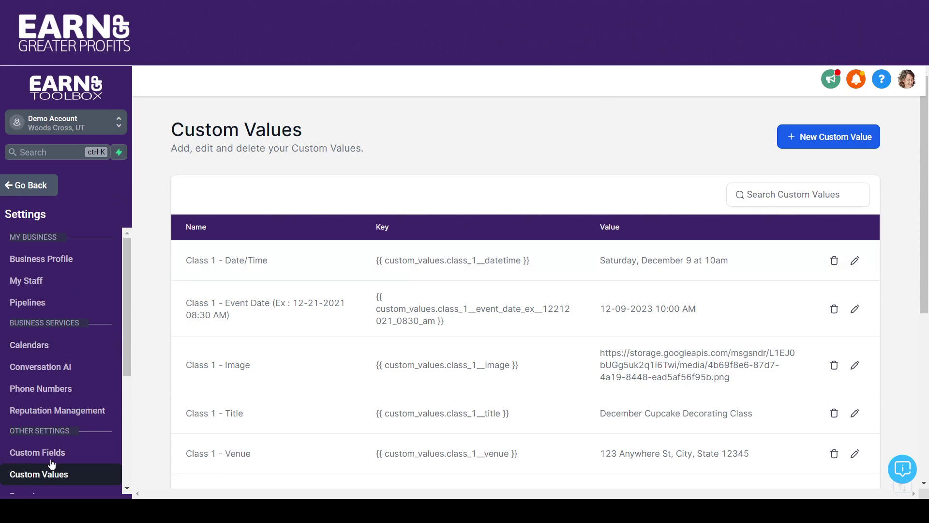
Step: Copy the 'Class 1 - Event Date' name from the Custom Values list and start a new custom value
left_click_drag(127, 364, 126, 429)
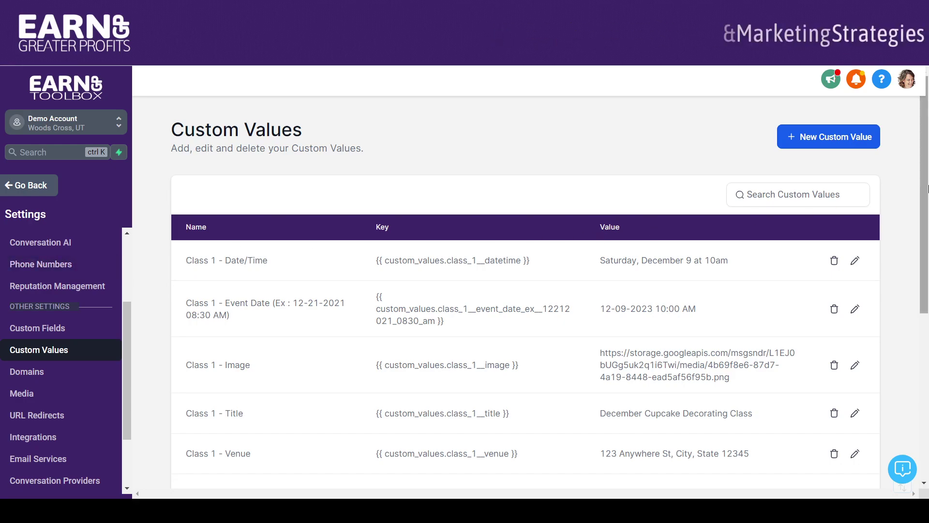
mouse_move(924, 153)
left_mouse_down()
mouse_move(924, 201)
mouse_move(924, 152)
mouse_move(925, 163)
left_mouse_up()
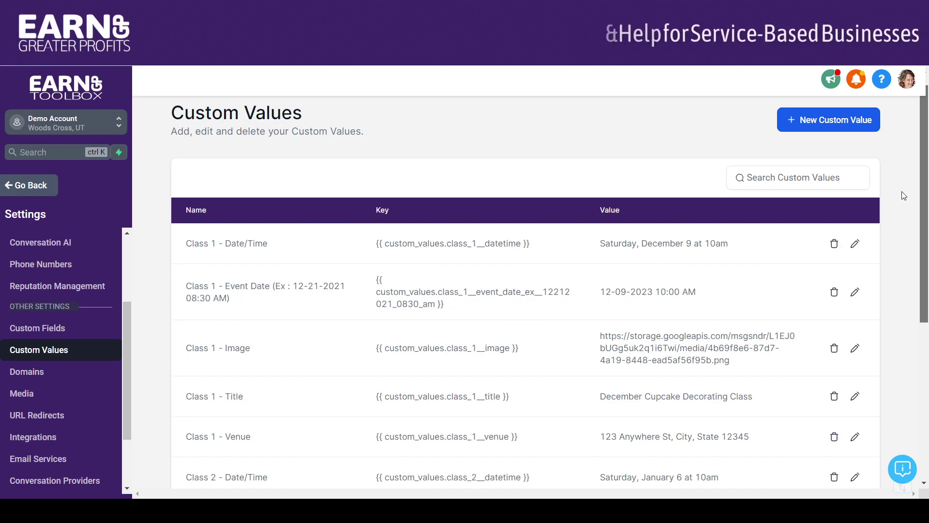
left_click_drag(923, 187, 924, 226)
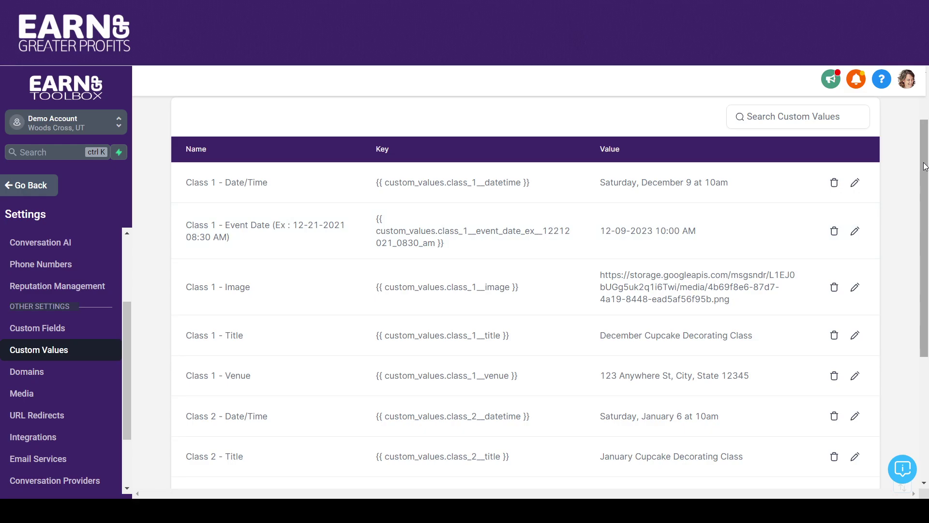
mouse_move(926, 166)
left_mouse_down()
mouse_move(926, 223)
mouse_move(921, 174)
left_mouse_up()
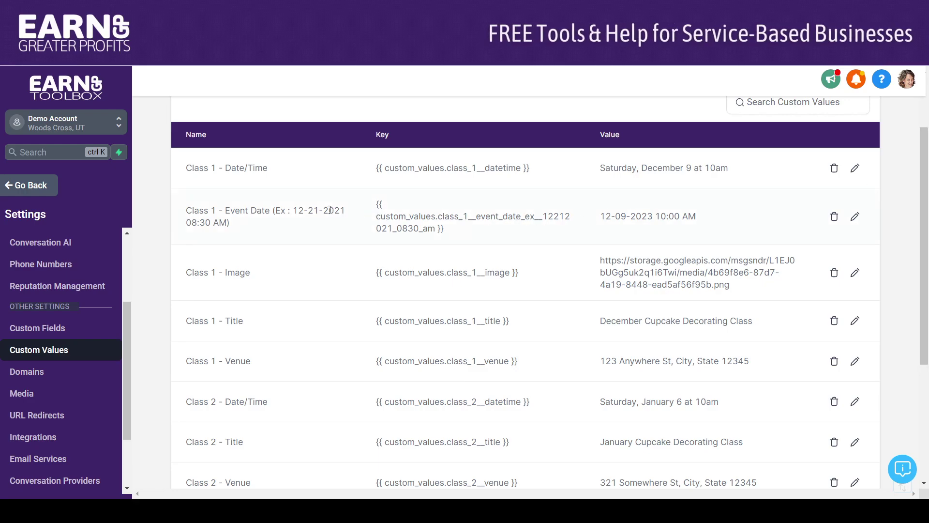
left_click_drag(238, 223, 181, 214)
key("ctrl+c")
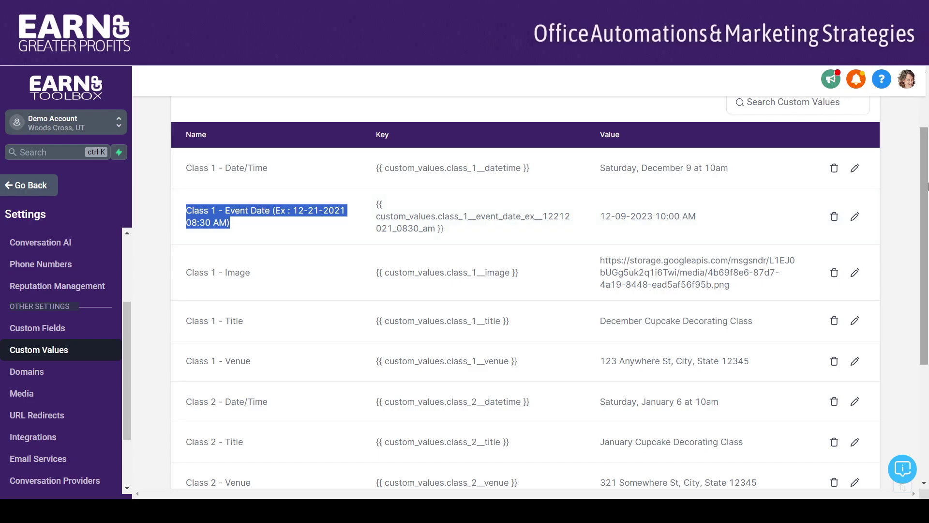
scroll(923, 178, "up", 2)
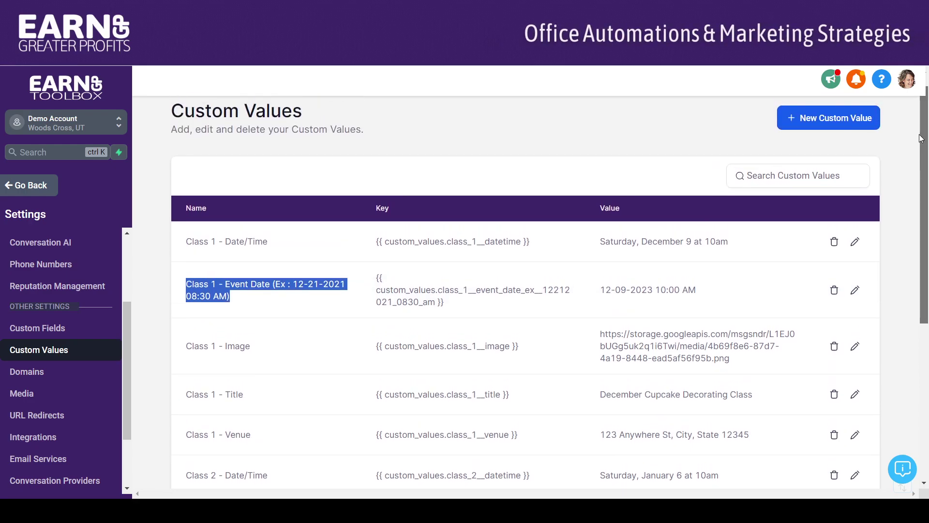
left_click(875, 122)
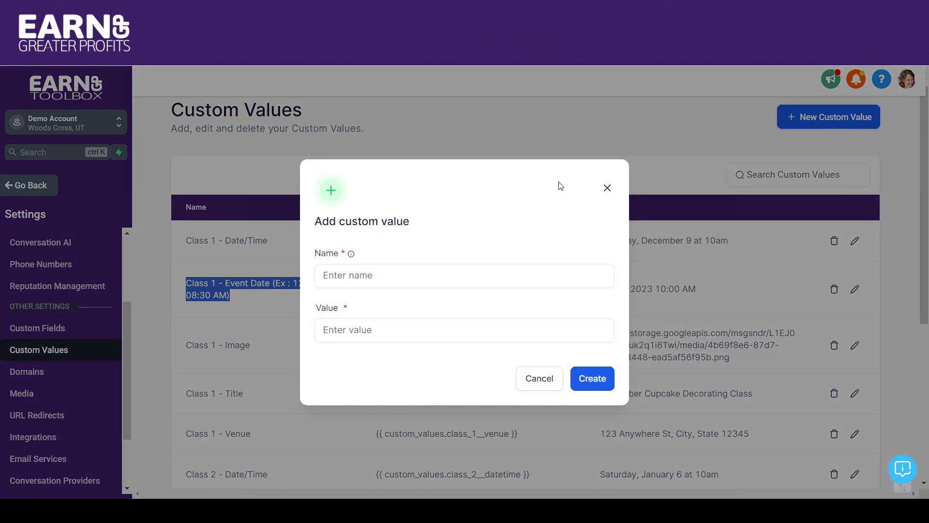
left_click(365, 276)
key("ctrl+v")
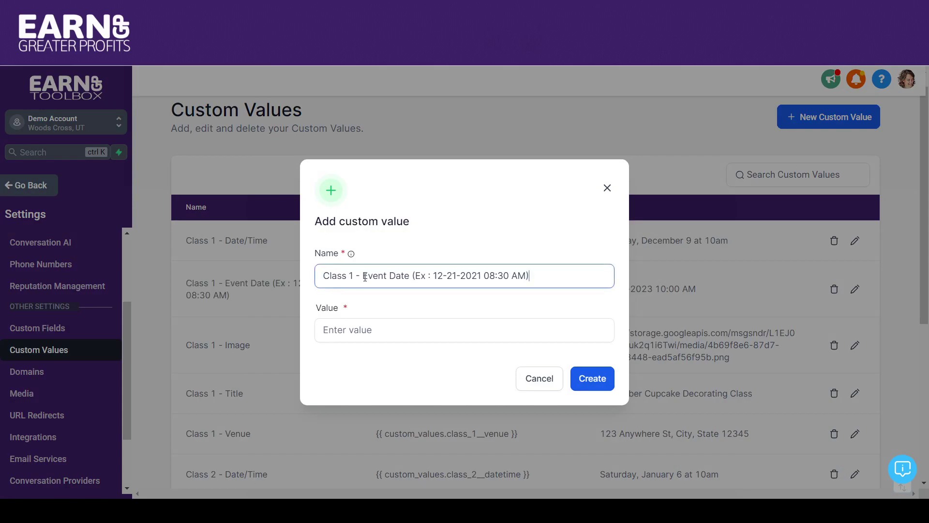
key("BackSpace")
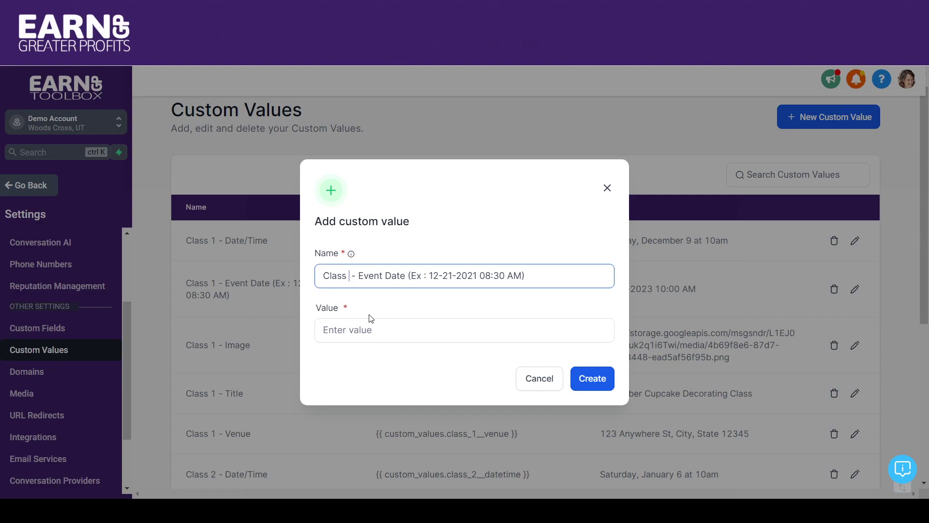
type("2")
left_click(366, 333)
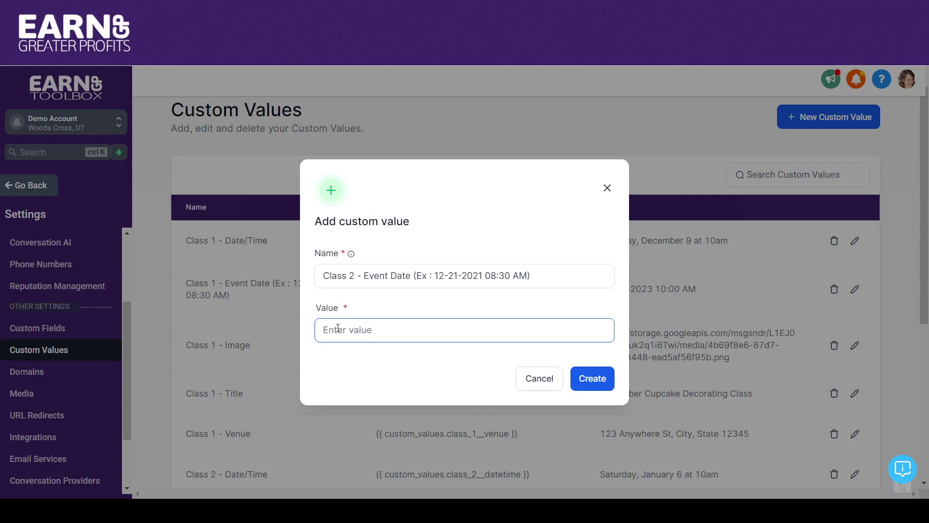
type("01")
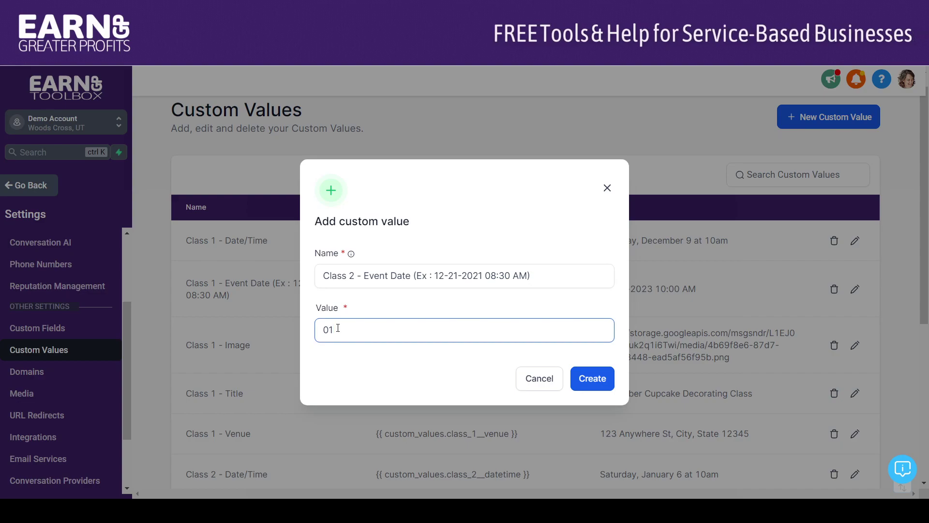
type("-")
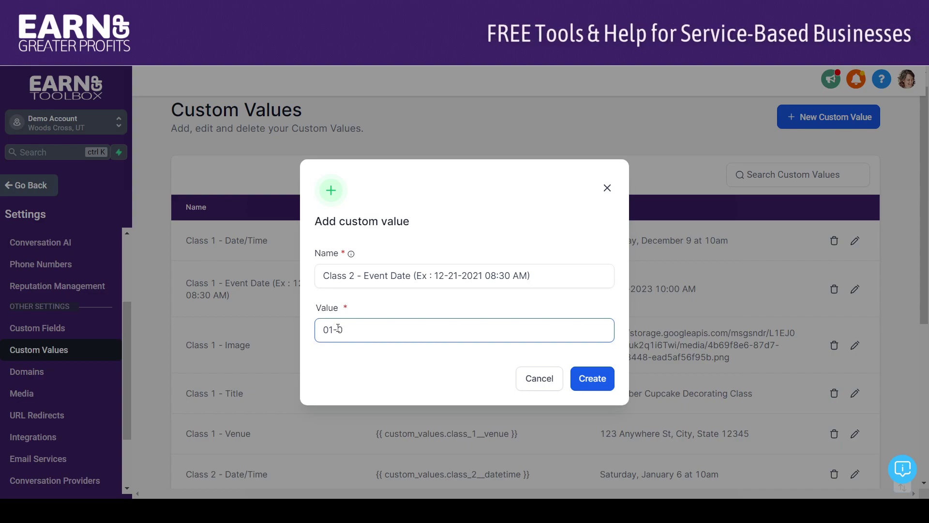
type("0")
type("6-2")
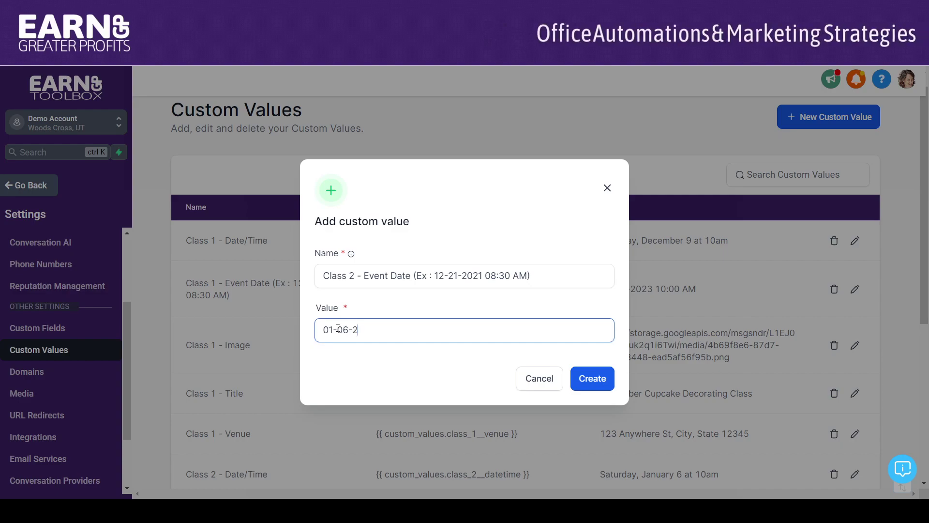
type("024 ")
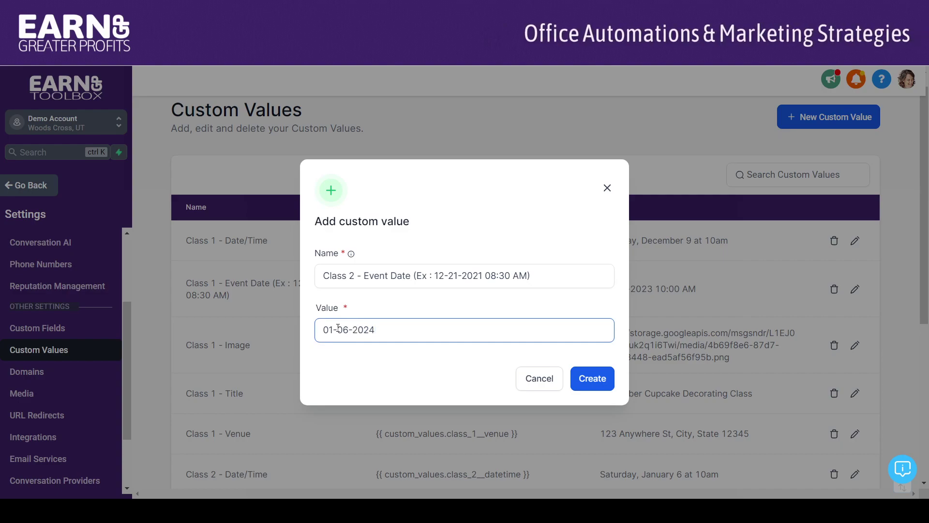
type("10:00 AM")
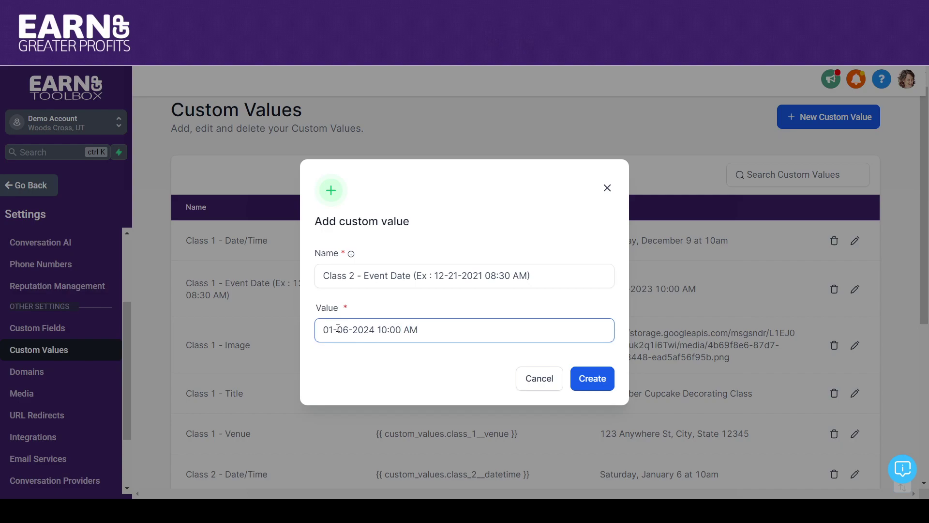
left_click(536, 280)
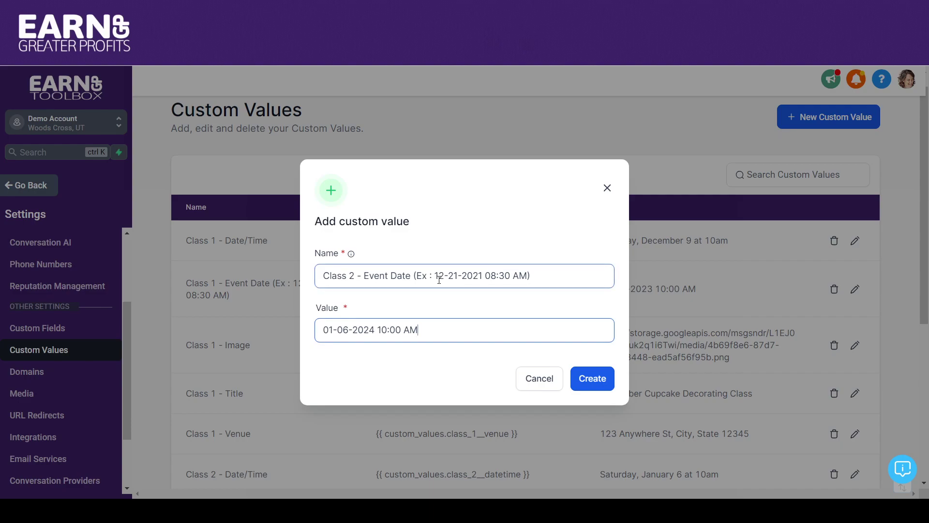
Step: Create the Class 2 - Event Date value and scroll the list to find its new row
left_click(590, 380)
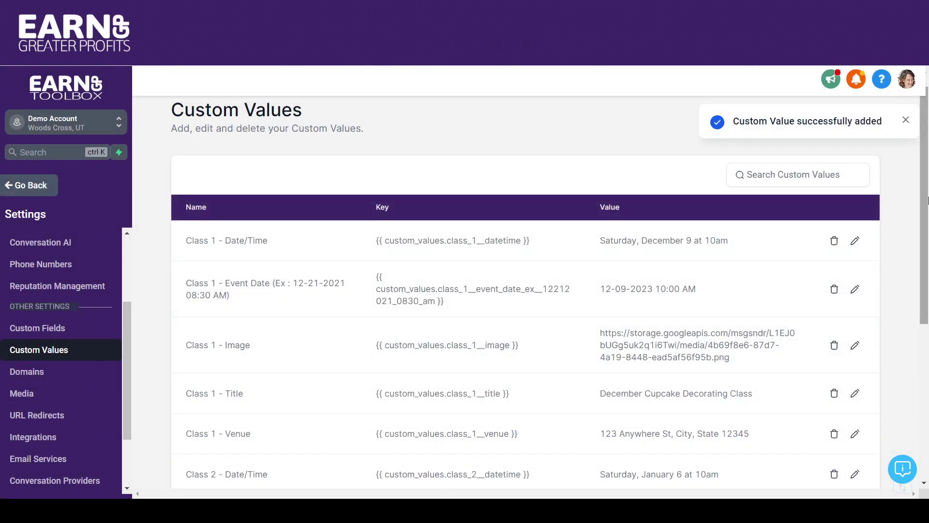
left_click_drag(926, 190, 919, 225)
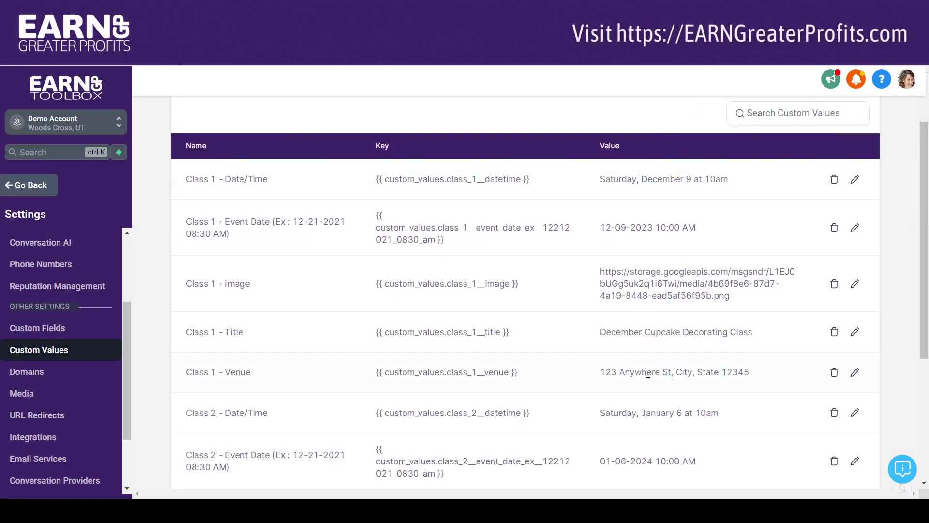
mouse_move(922, 204)
left_mouse_down()
mouse_move(921, 260)
mouse_move(915, 216)
left_mouse_up()
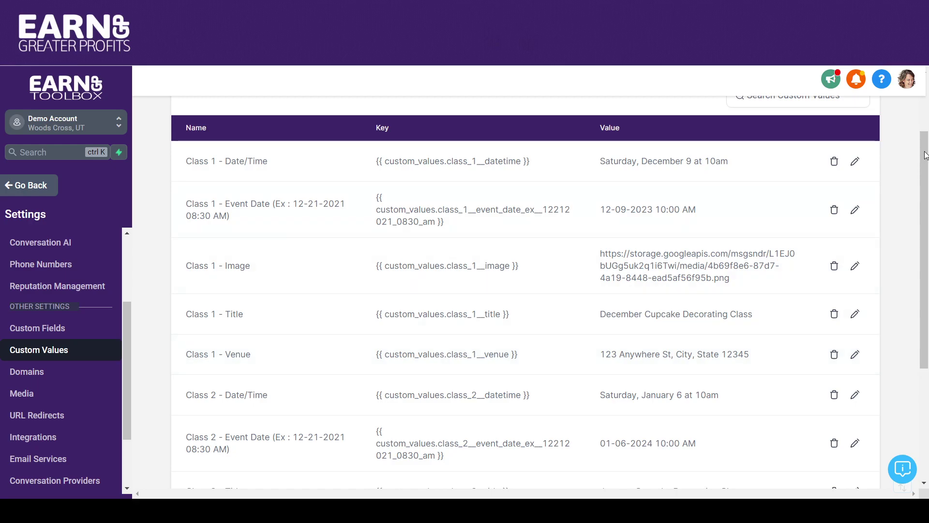
scroll(925, 155, "down", 4)
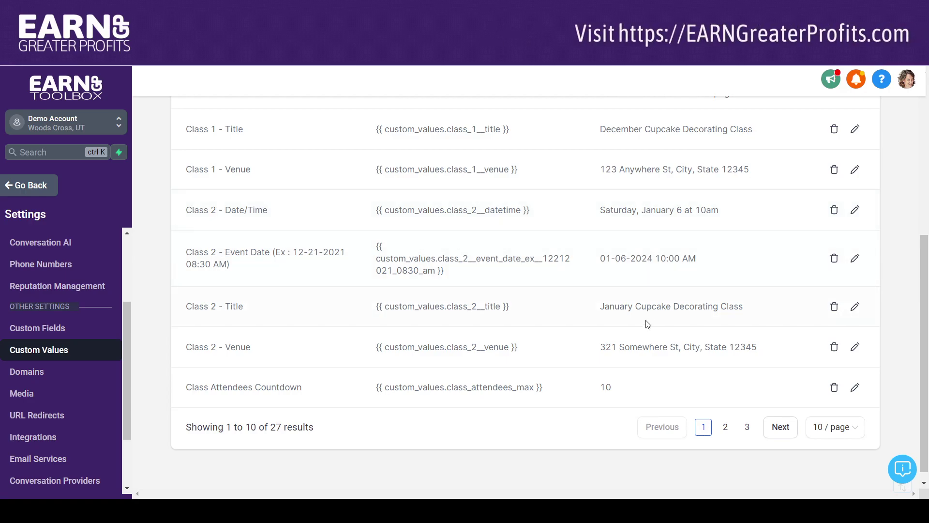
Step: Page forward to page 3, the last page of the 27 custom values
left_click(777, 431)
left_click(777, 423)
mouse_move(925, 323)
left_mouse_down()
mouse_move(924, 312)
mouse_move(922, 327)
left_mouse_up()
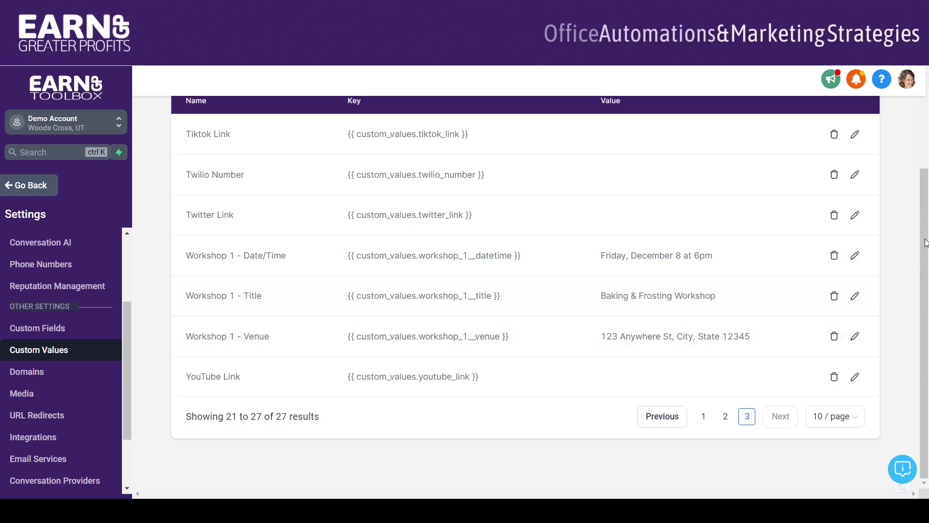
scroll(879, 285, "up", 2)
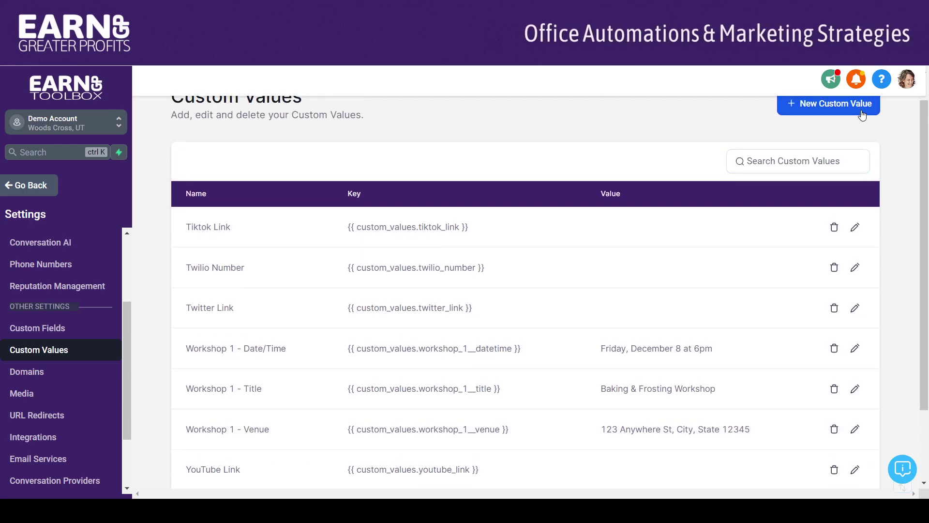
left_click(858, 105)
left_click(426, 276)
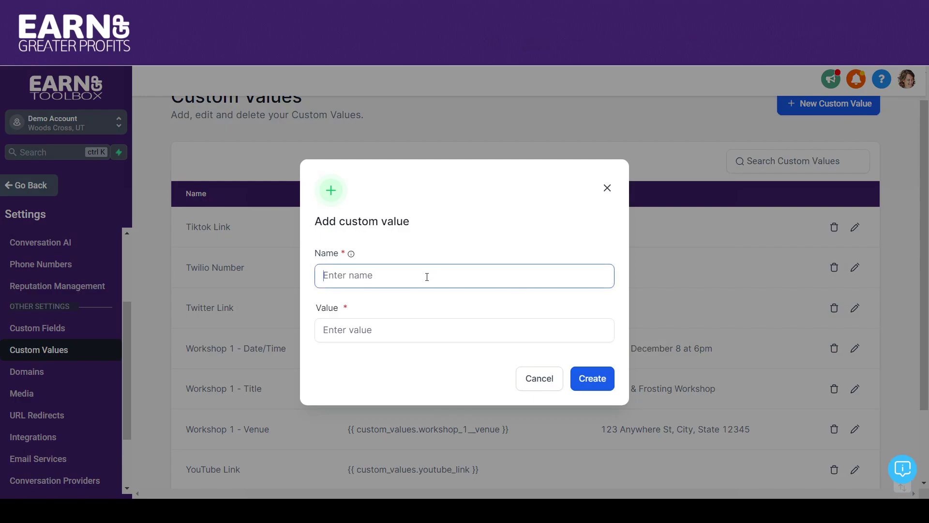
key("ctrl+v")
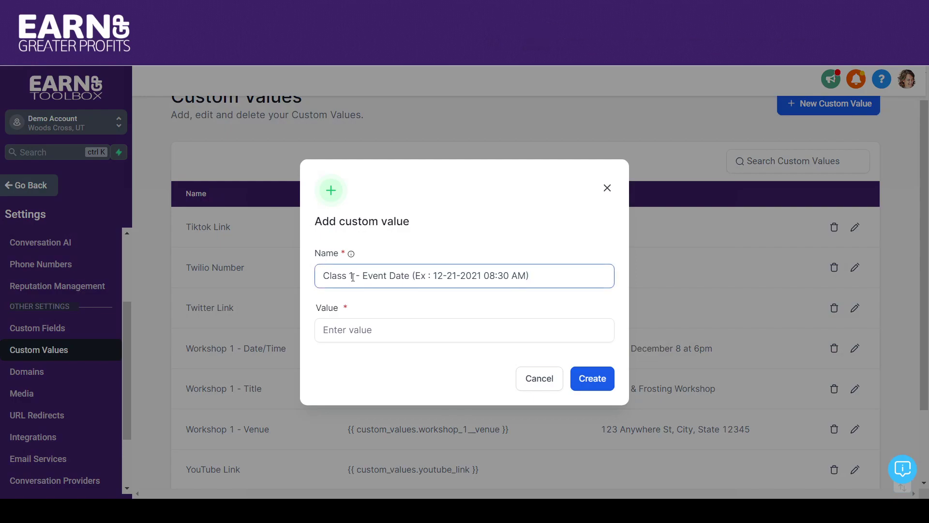
left_click(539, 380)
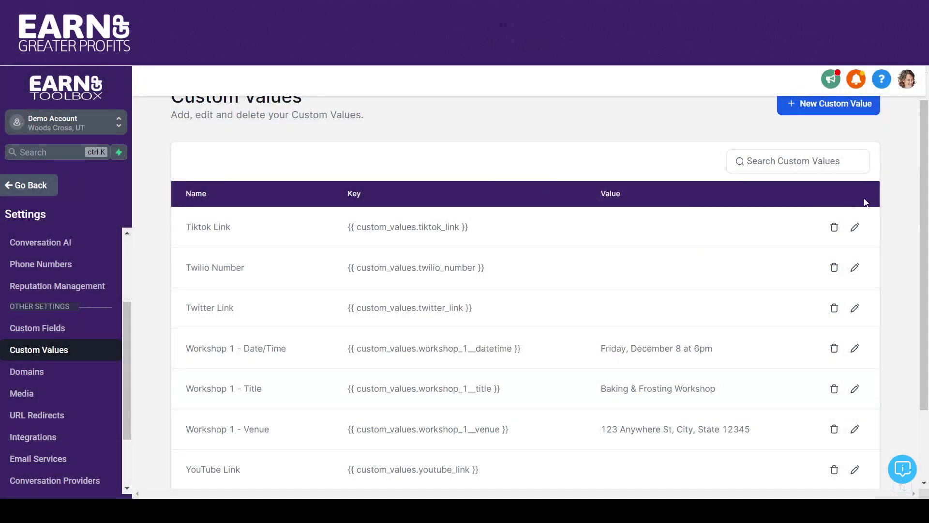
scroll(925, 145, "up", 1)
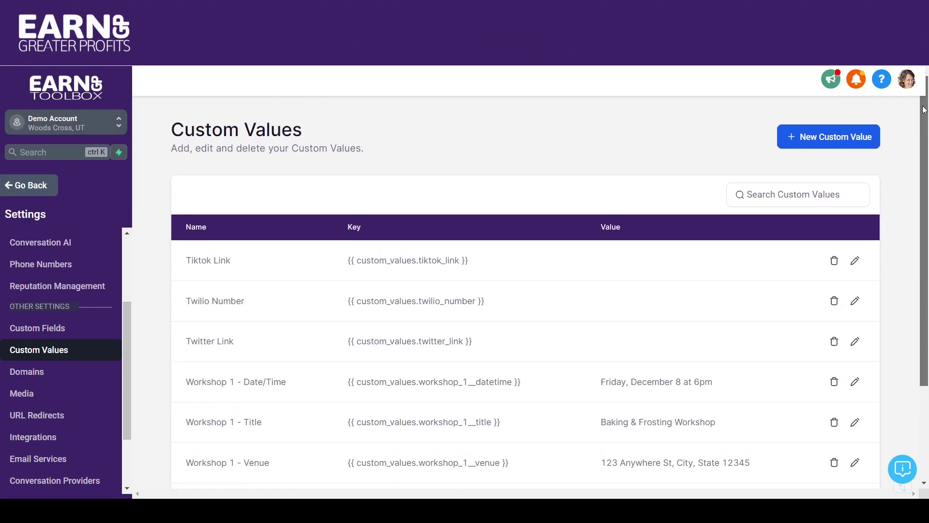
scroll(906, 172, "down", 2)
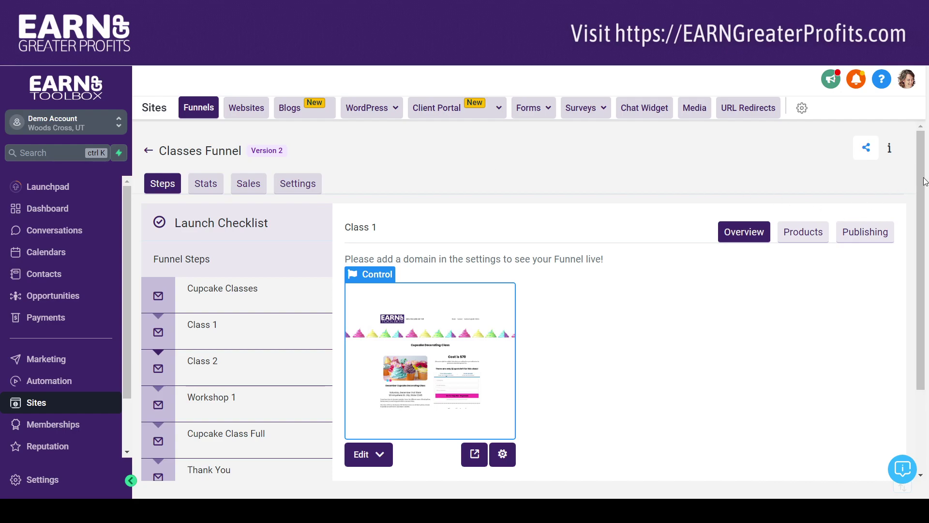
Step: Select Class 2, then Workshop 1 in Funnel Steps to preview the Baking & Frosting Workshop page
left_click_drag(923, 158, 921, 209)
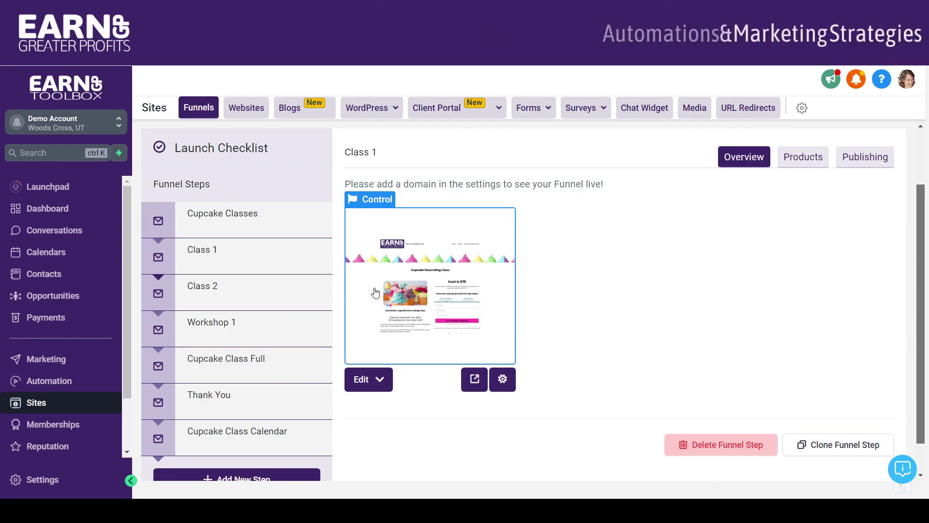
left_click(221, 295)
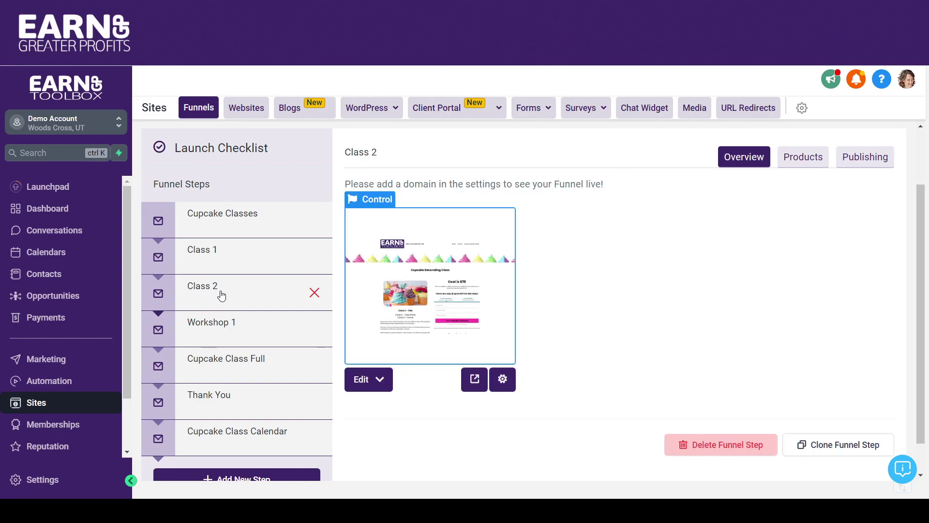
left_click(218, 332)
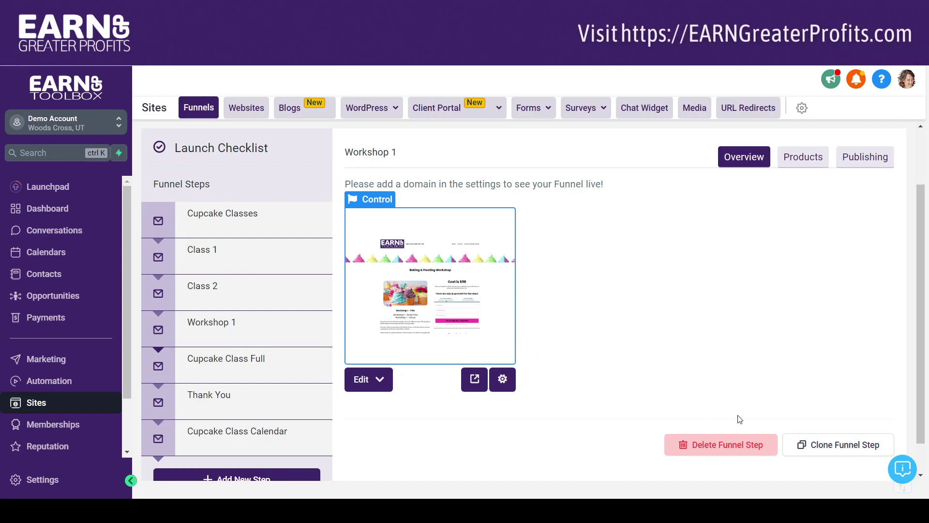
Step: Clone the Workshop 1 step into this same funnel and open the clone
left_click(833, 446)
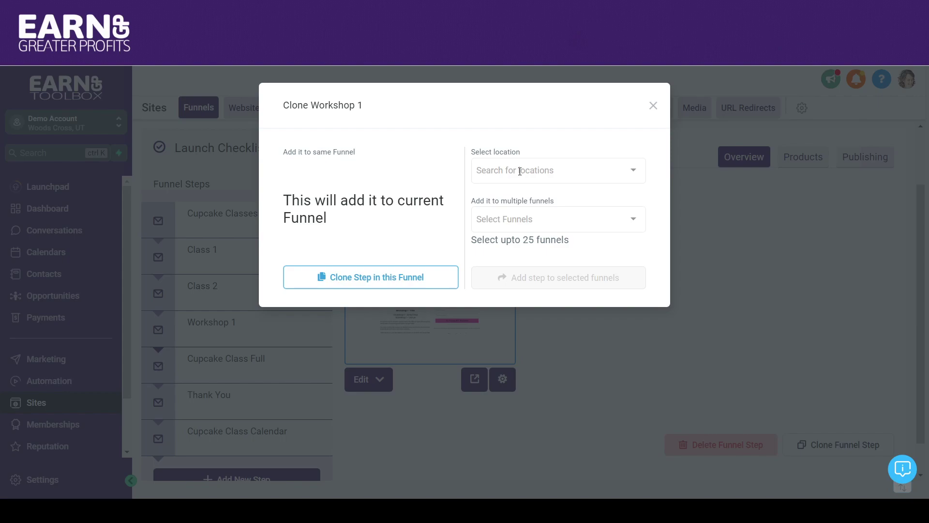
left_click(378, 278)
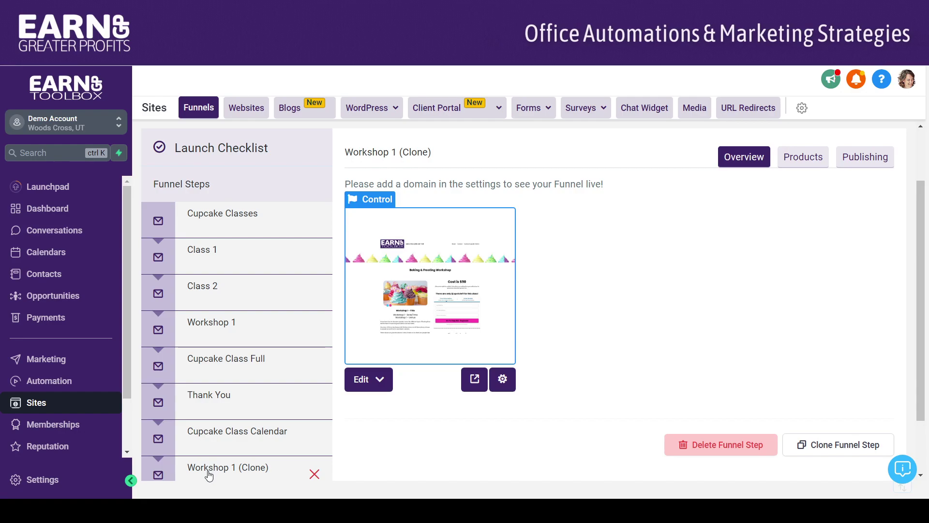
left_click(258, 468)
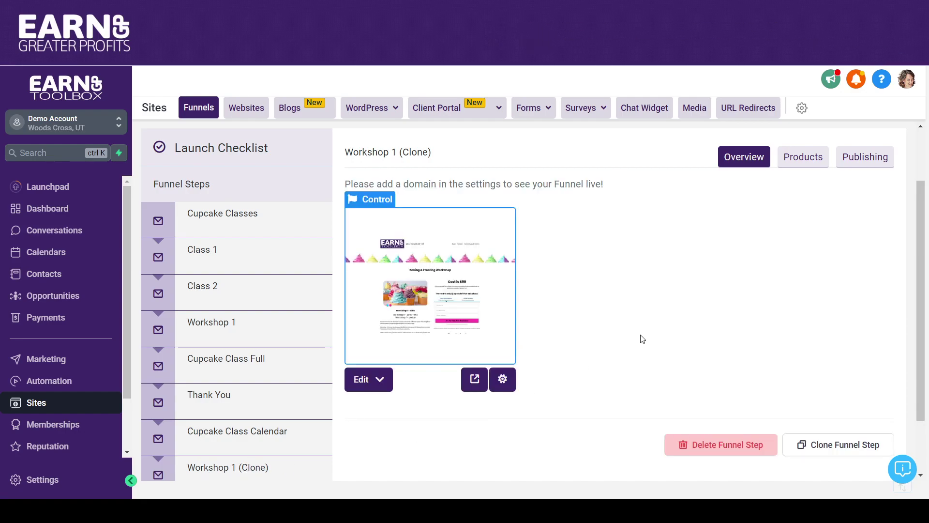
Step: Rename the clone to Workshop 2 with path /workshop-2 and move it right below Workshop 1
left_click(851, 164)
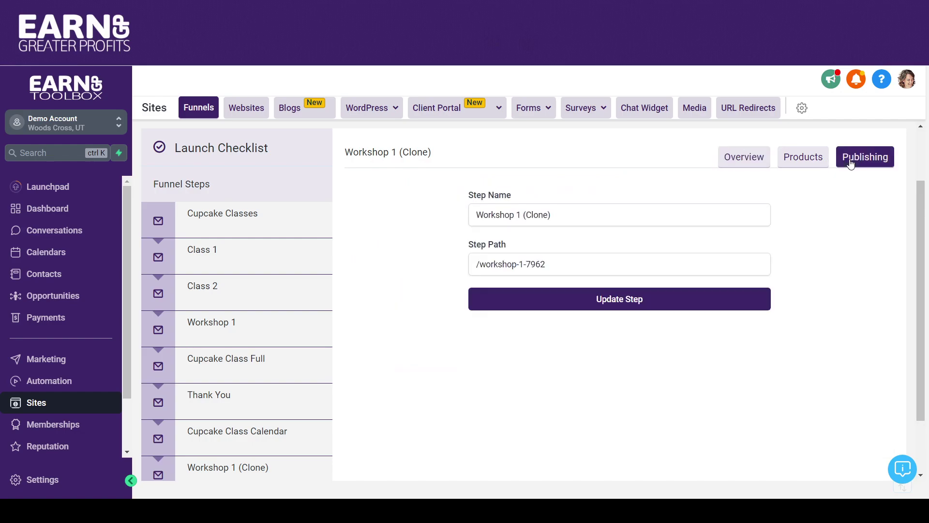
left_click_drag(568, 215, 521, 214)
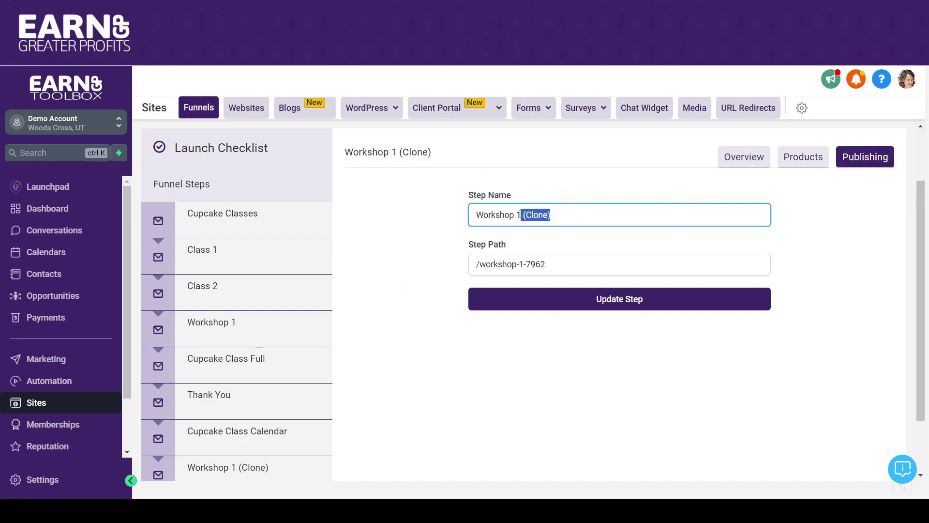
type("2")
left_click_drag(550, 264, 521, 264)
type("2")
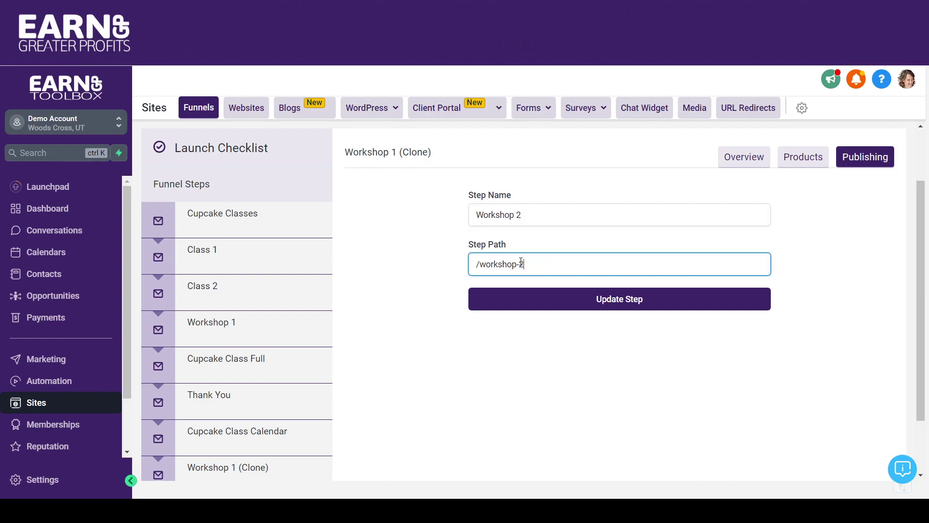
left_click(607, 308)
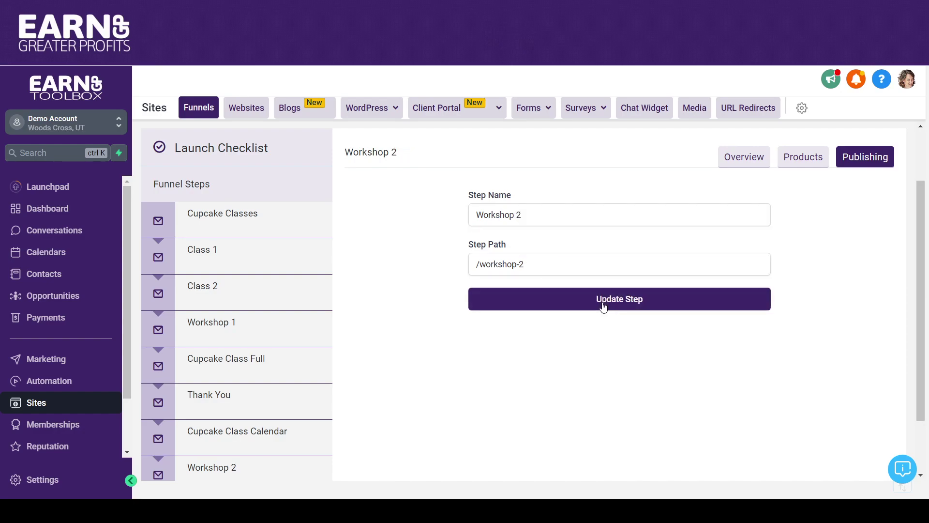
left_click_drag(164, 472, 175, 361)
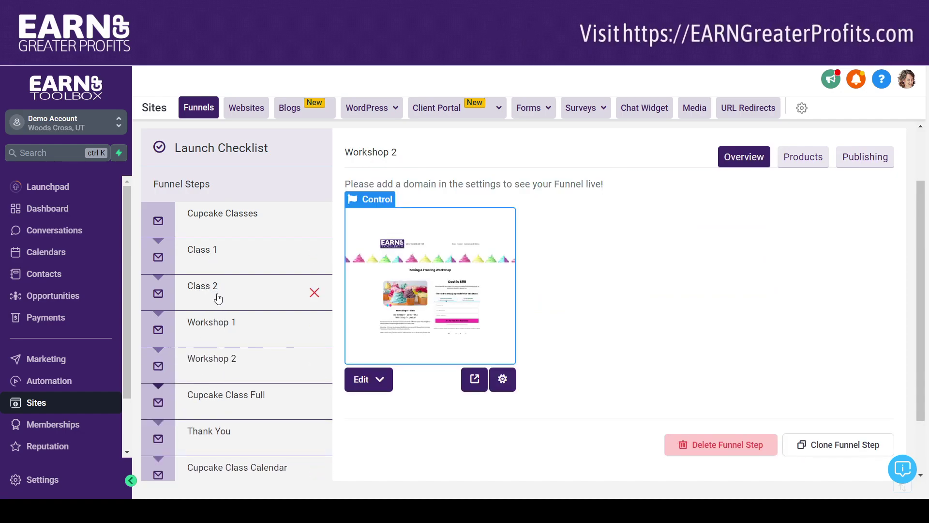
Step: Open the Class 1 step's page from its Overview preview in the page editor
left_click(209, 256)
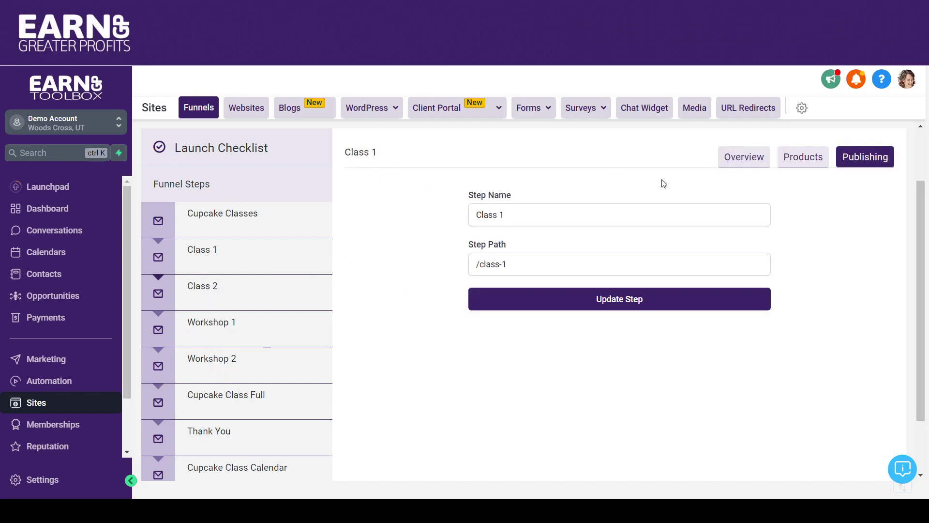
left_click(760, 159)
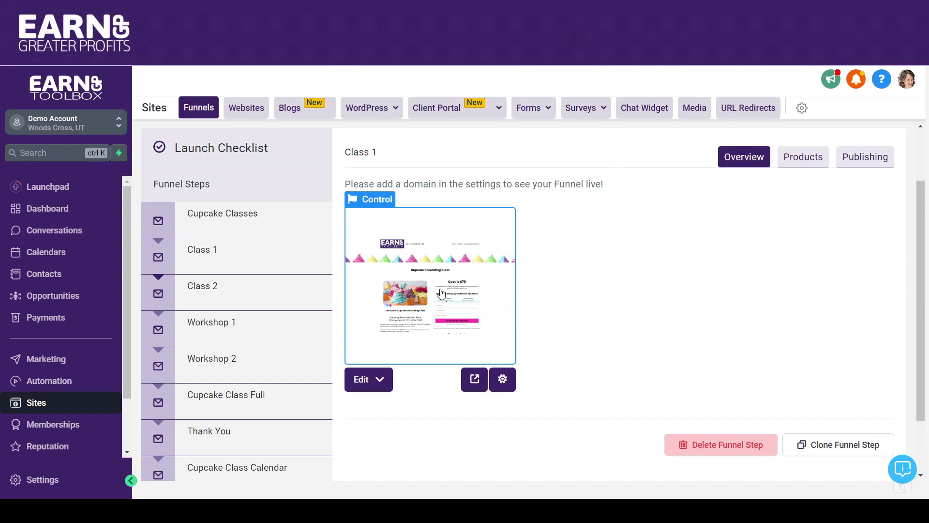
left_click(441, 293)
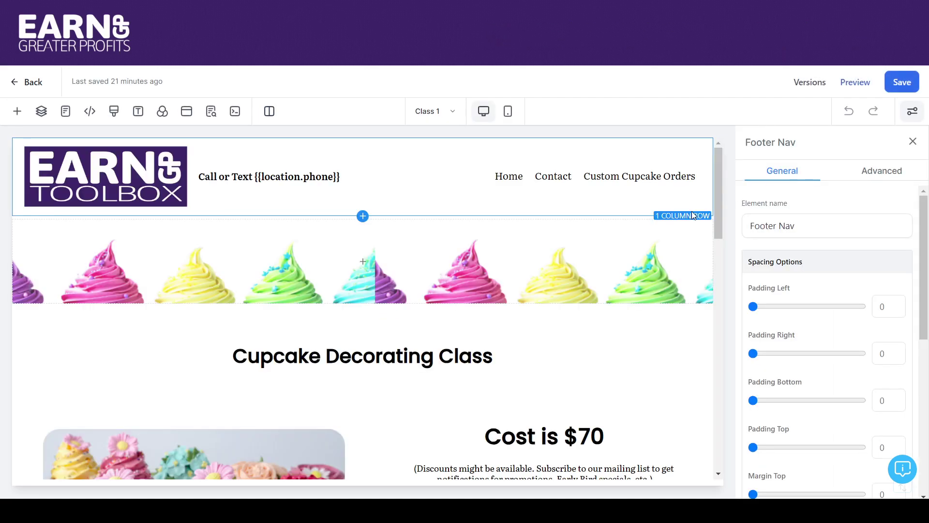
left_click_drag(719, 175, 733, 252)
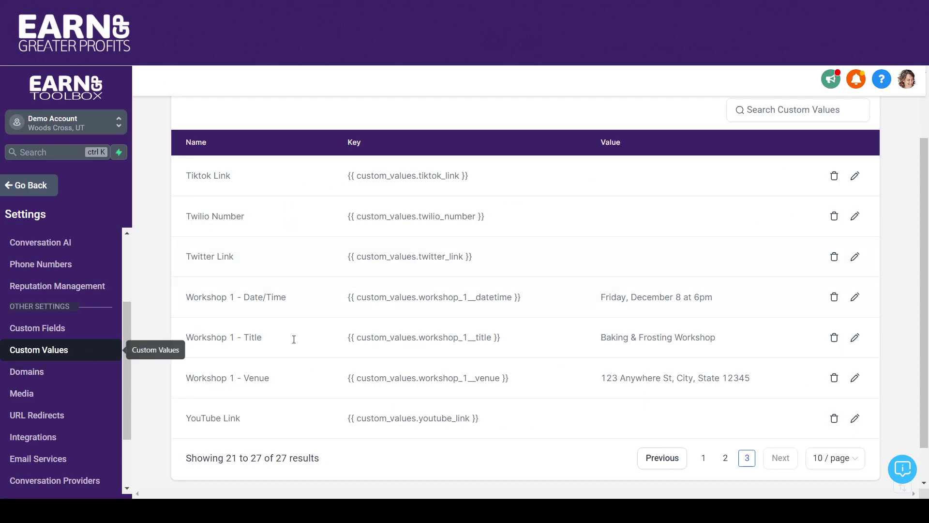
Step: Go to page 1 of custom values and select the Class 1 - Title key and its 'December Cupcake Decorating Class' value
left_click(707, 460)
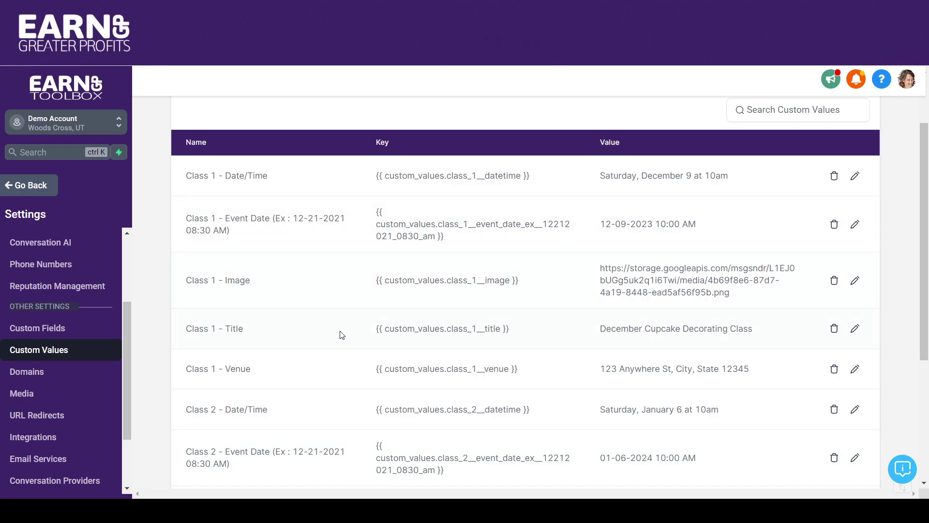
left_click_drag(377, 329, 515, 339)
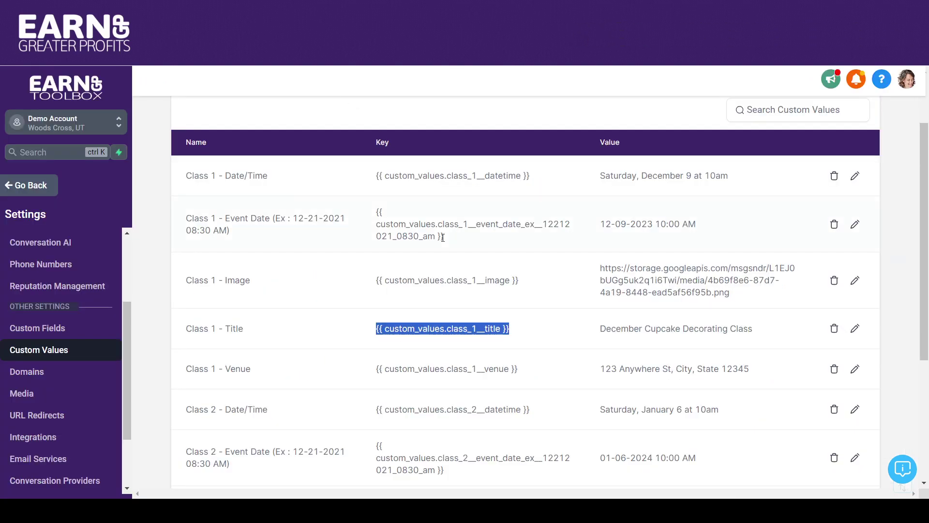
left_click_drag(602, 329, 747, 327)
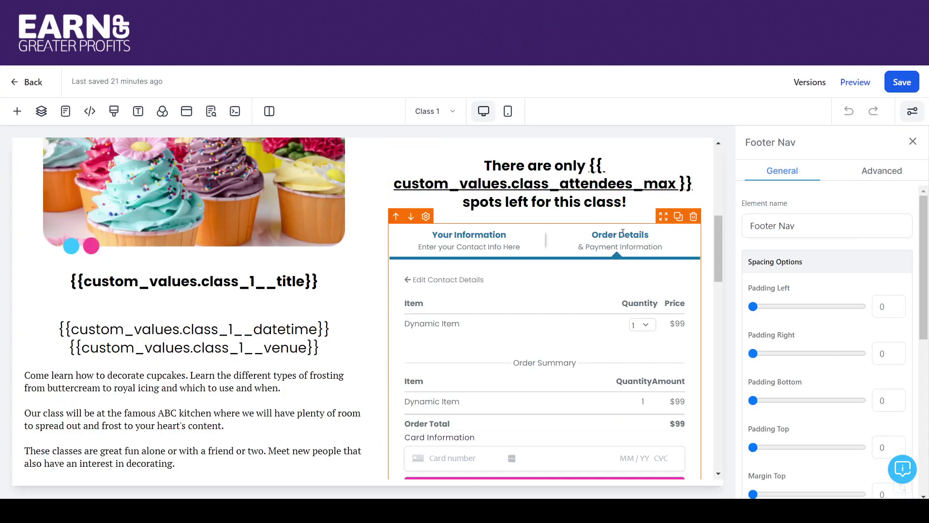
mouse_move(719, 243)
left_mouse_down()
mouse_move(722, 261)
mouse_move(714, 202)
mouse_move(714, 226)
left_mouse_up()
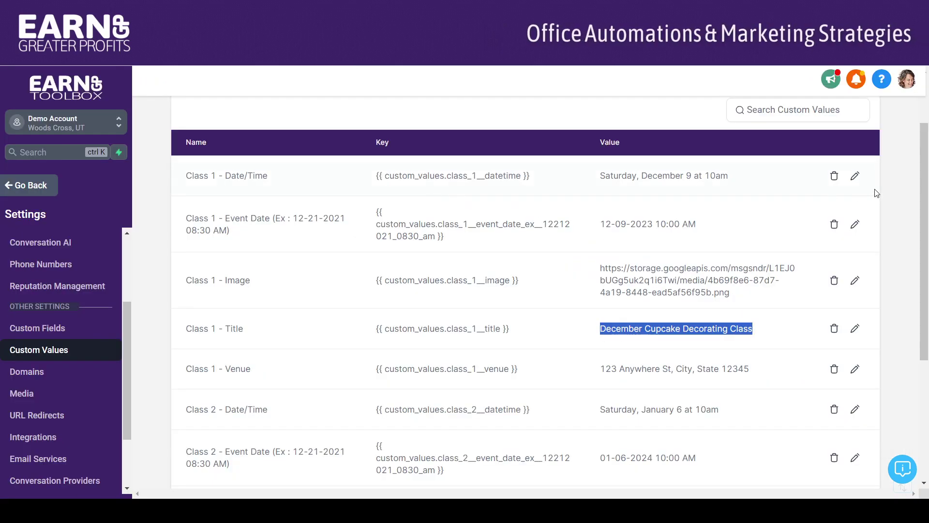
Step: Create a 'Class 1 - Cost' custom value of $70 and select its placeholder key
scroll(852, 145, "up", 2)
left_click(843, 134)
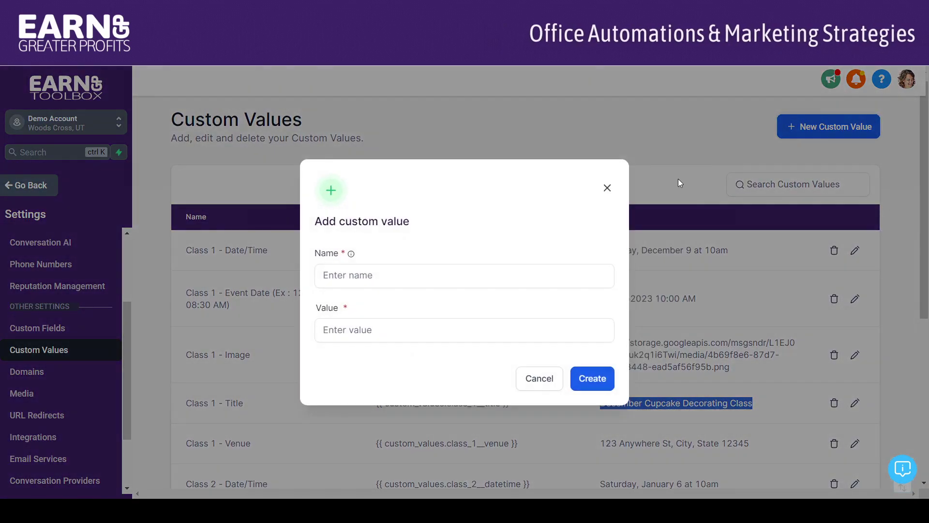
left_click(461, 276)
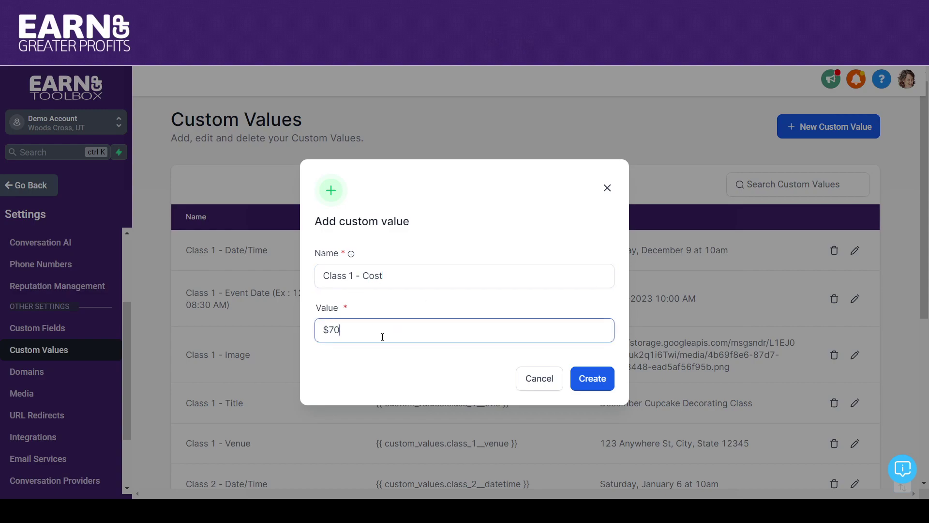
left_click(587, 381)
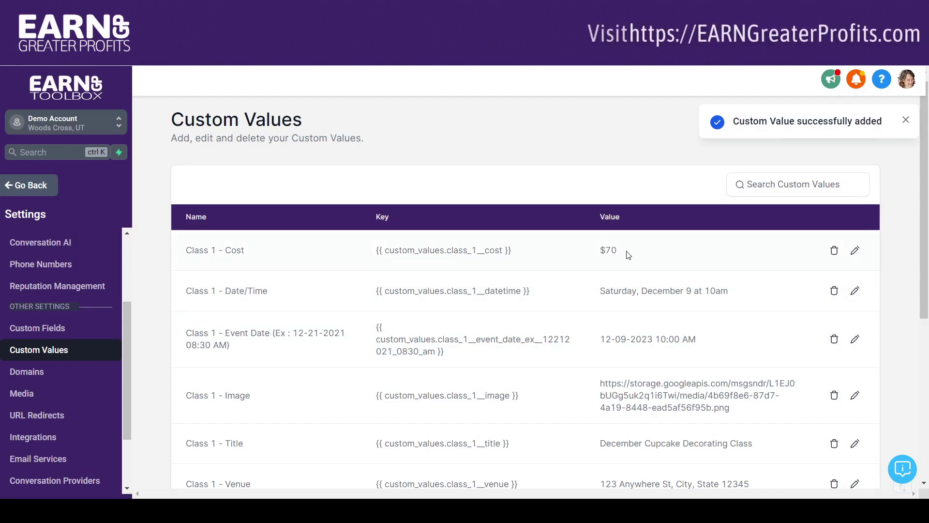
left_click_drag(375, 251, 537, 263)
key("ctrl+c")
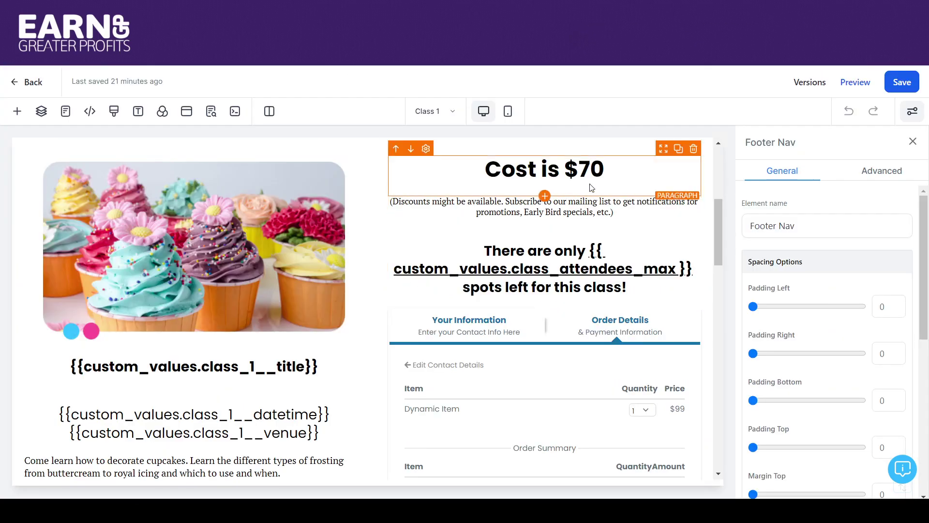
Step: Replace $70 in the cost heading with the pasted cost placeholder on the 'Cost is' line
left_click_drag(604, 170, 571, 167)
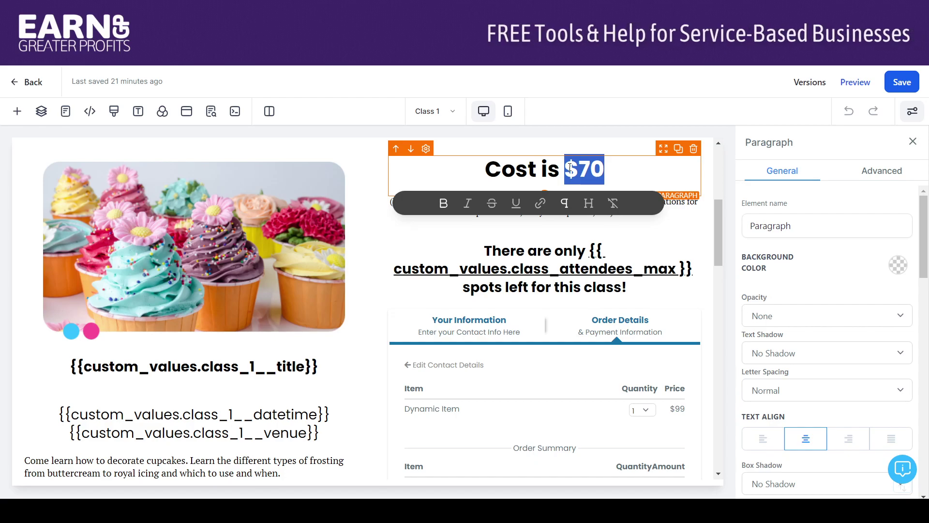
key("ctrl+v")
left_click(585, 188)
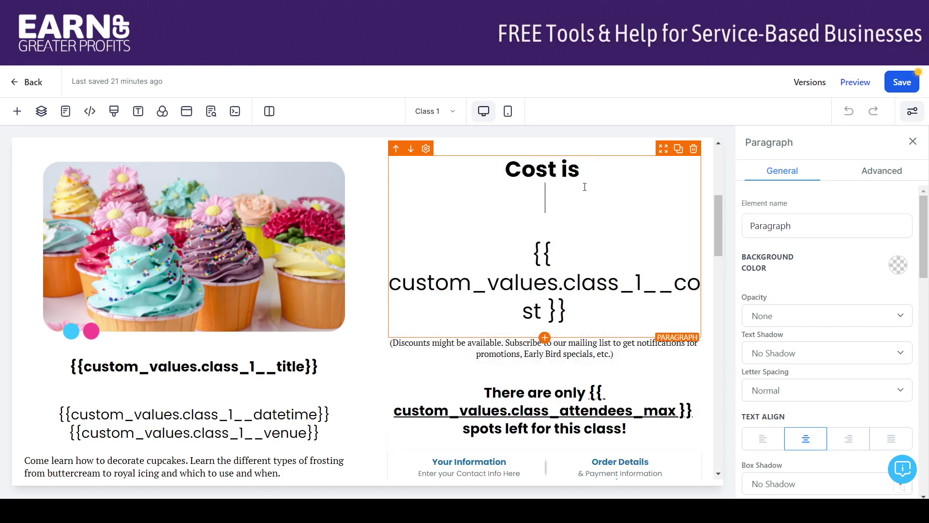
key("Delete")
key("Delete")
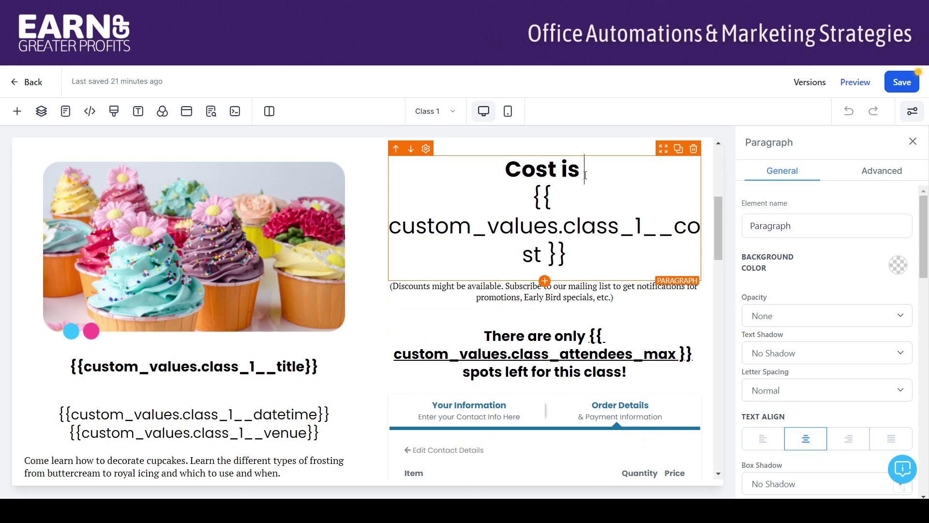
key("BackSpace")
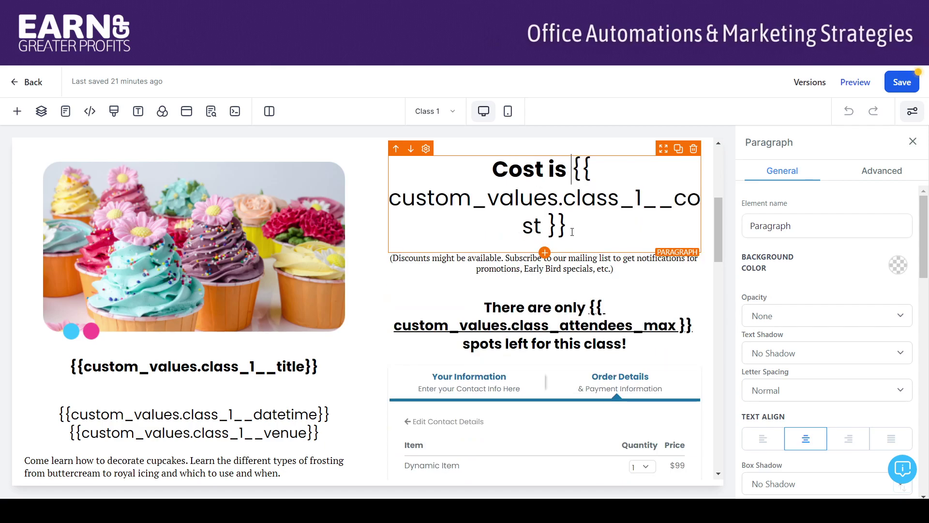
Step: Bold the cost placeholder and save the Class 1 page
left_click_drag(572, 231, 569, 179)
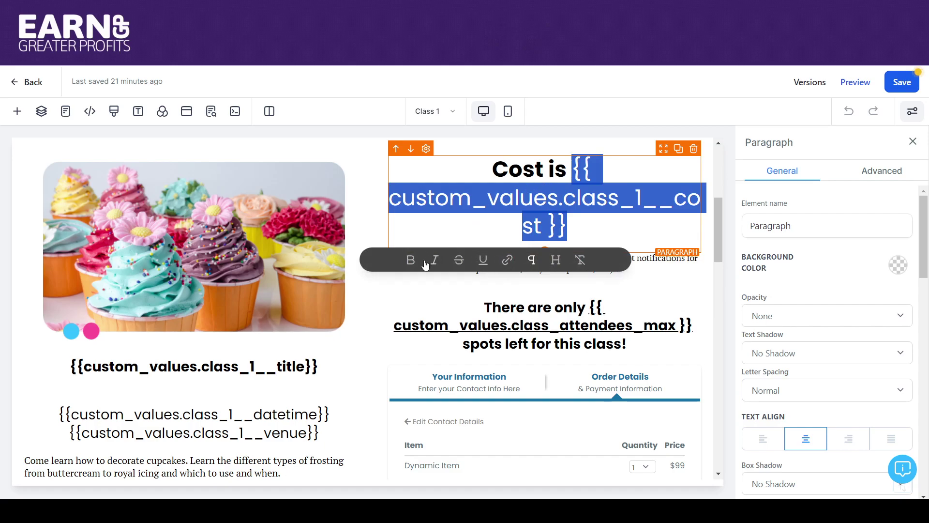
left_click(411, 264)
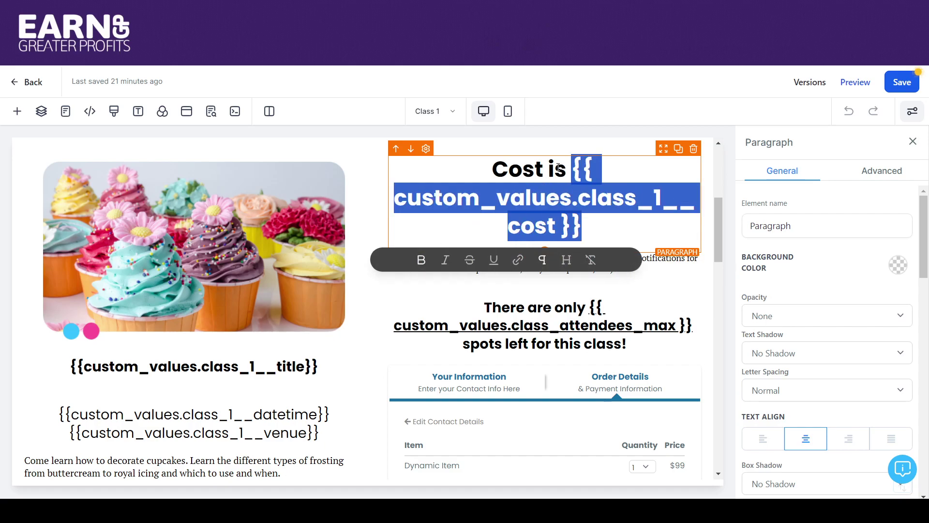
left_click(559, 167)
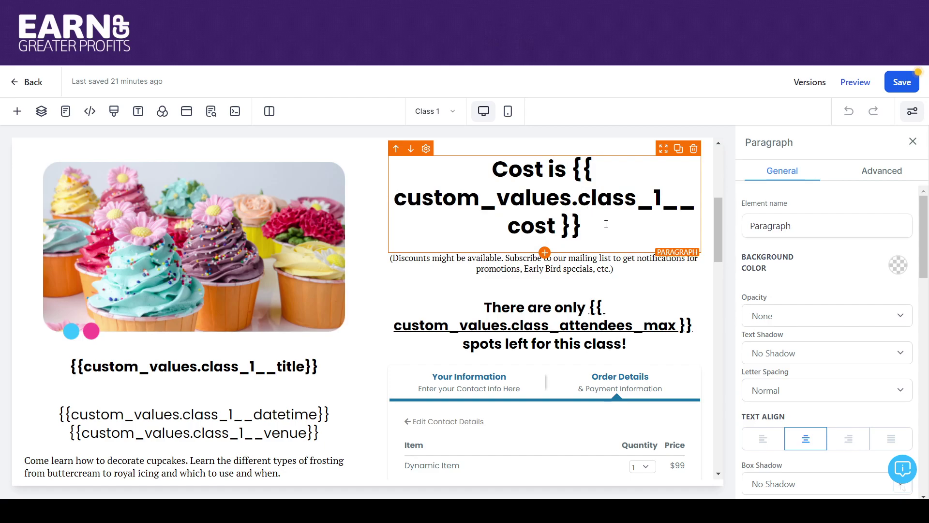
left_click(897, 82)
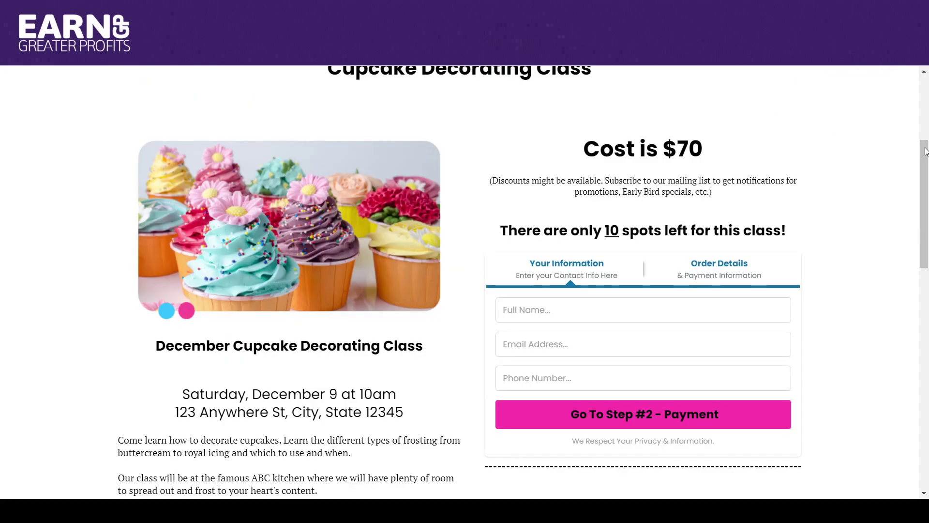
mouse_move(926, 152)
left_mouse_down()
mouse_move(925, 89)
mouse_move(926, 139)
left_mouse_up()
scroll(536, 149, "down", 2)
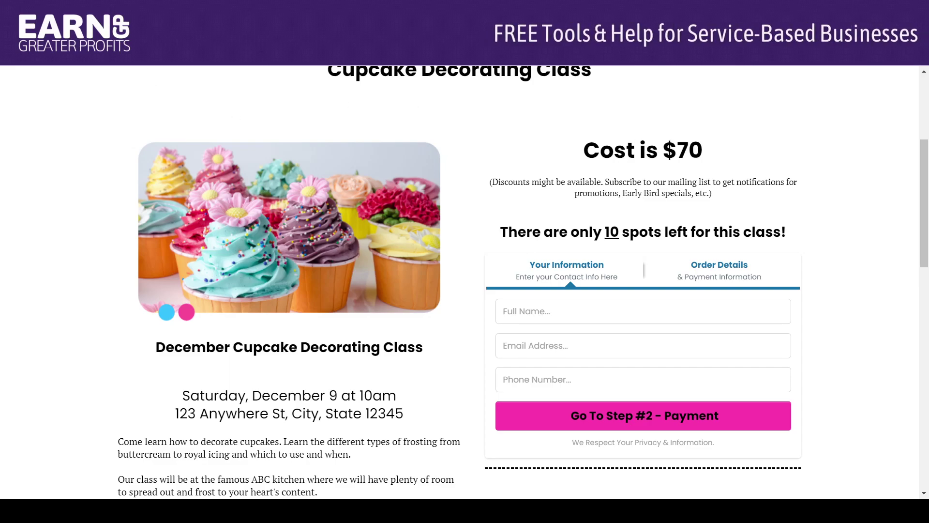
scroll(464, 281, "up", 5)
scroll(401, 180, "down", 4)
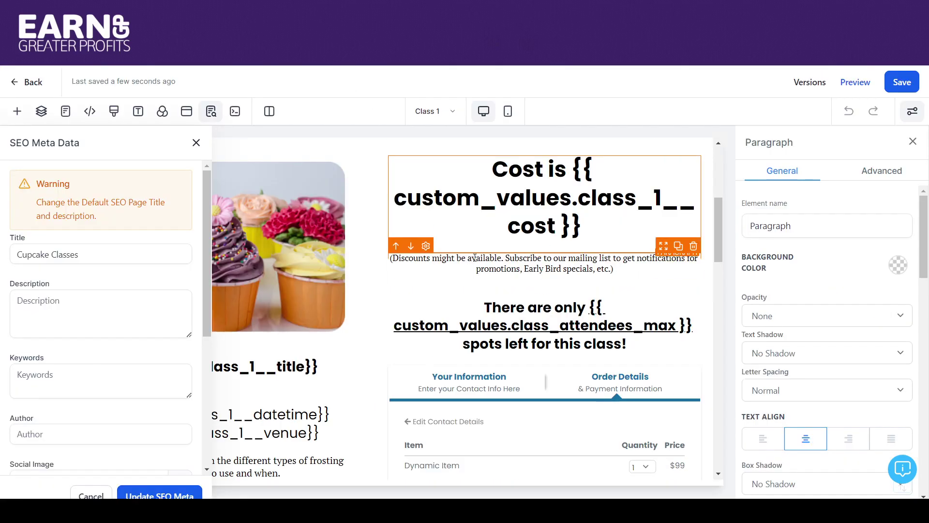
Step: Close the SEO Meta Data panel and scroll the page canvas
left_click(196, 143)
left_click_drag(718, 219, 714, 179)
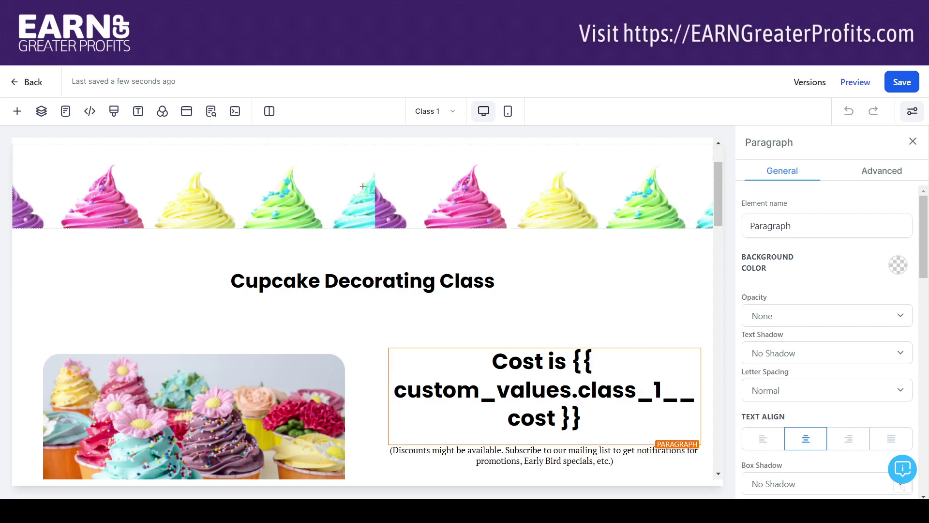
left_click_drag(716, 184, 696, 256)
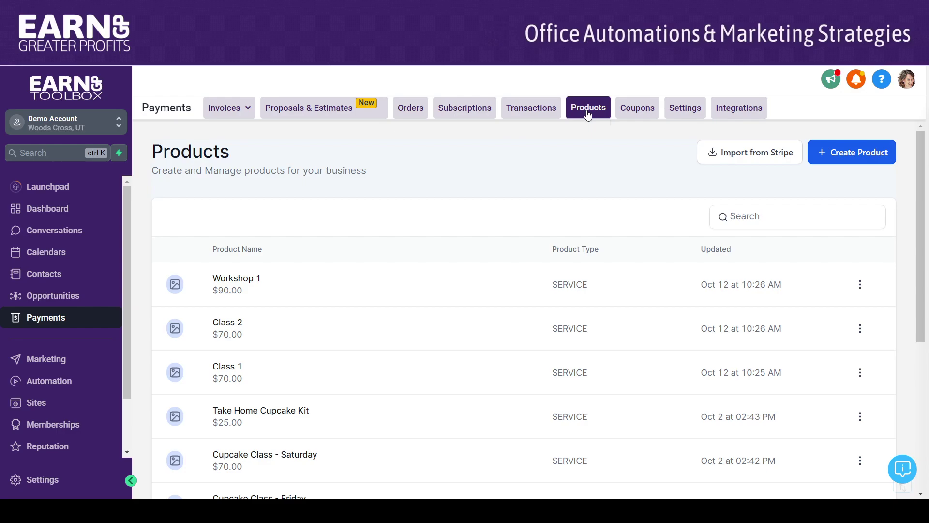
Step: Scroll the Products list and bring up the Edit Product form for Class 1
left_click_drag(921, 179, 922, 249)
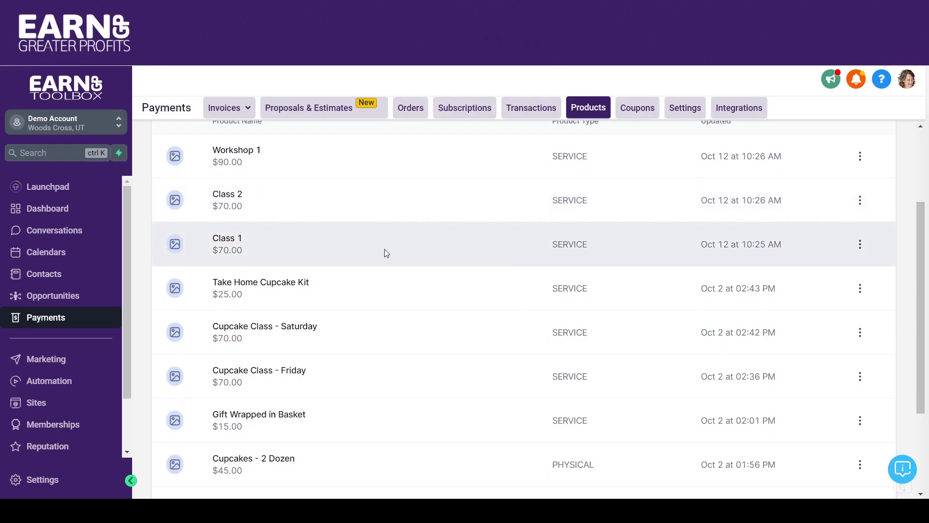
left_click(224, 245)
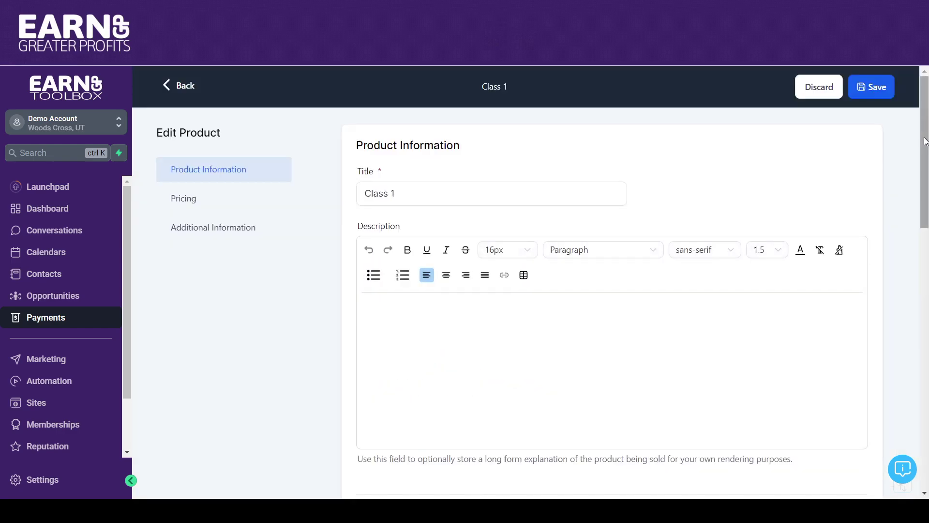
left_click_drag(923, 139, 903, 144)
Step: Scroll the Class 1 Edit Product page and click into its empty description
left_click_drag(924, 86, 922, 112)
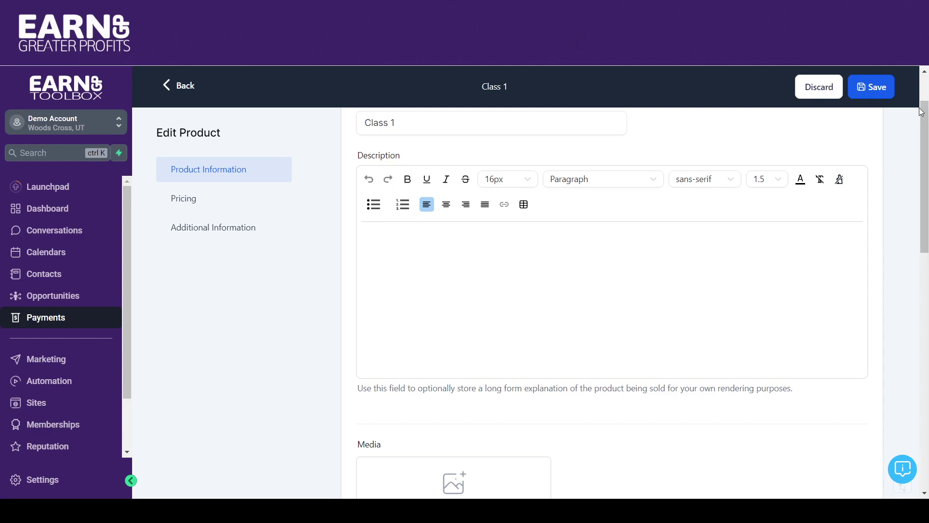
scroll(926, 159, "down", 1)
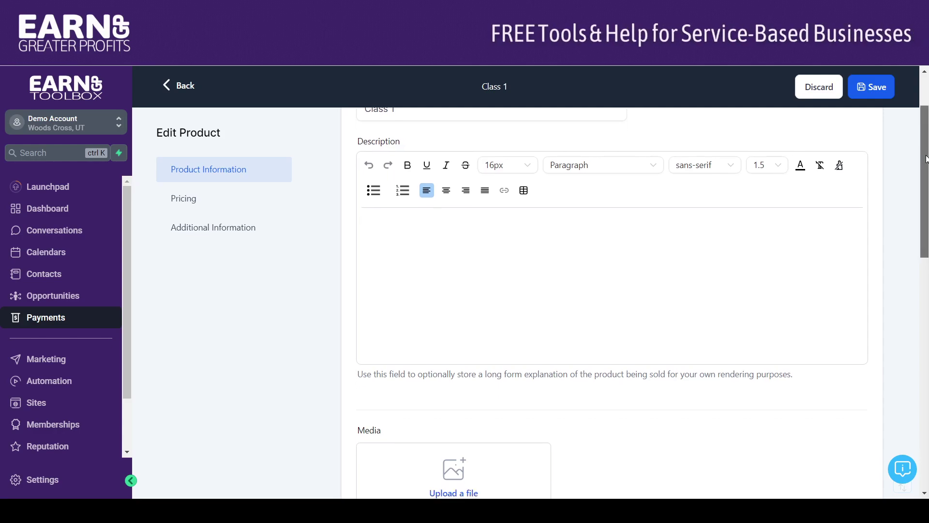
scroll(926, 159, "down", 1)
left_click(659, 195)
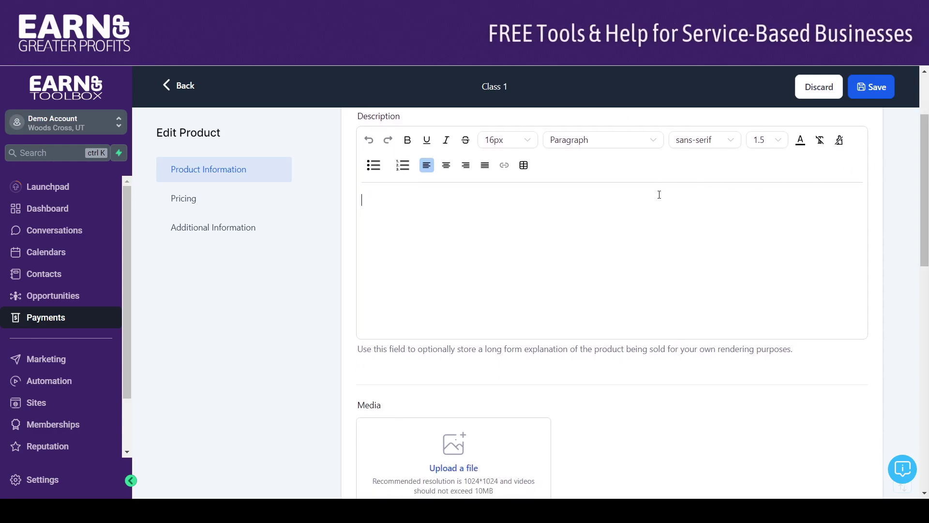
Step: Check the $70 price under Prices, then return to the Products list
scroll(923, 147, "down", 2)
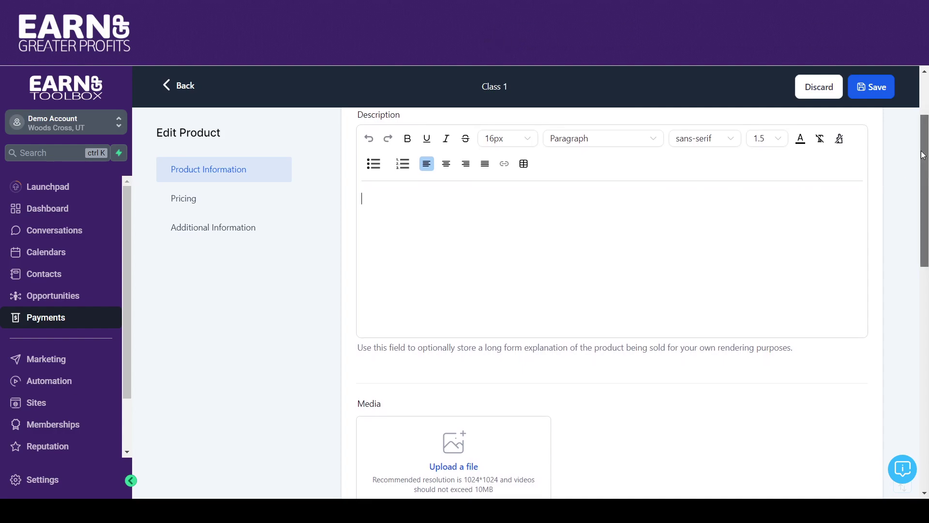
left_click_drag(924, 175, 926, 320)
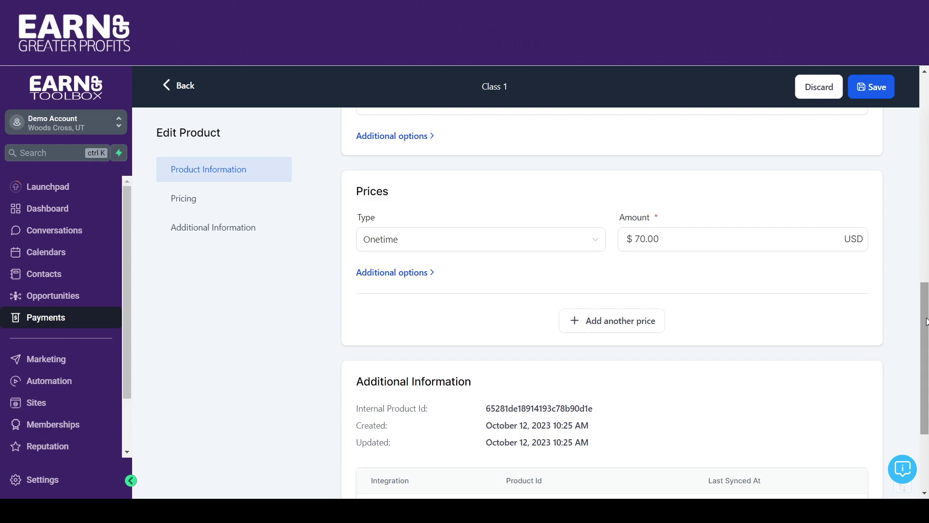
left_click_drag(926, 318, 926, 322)
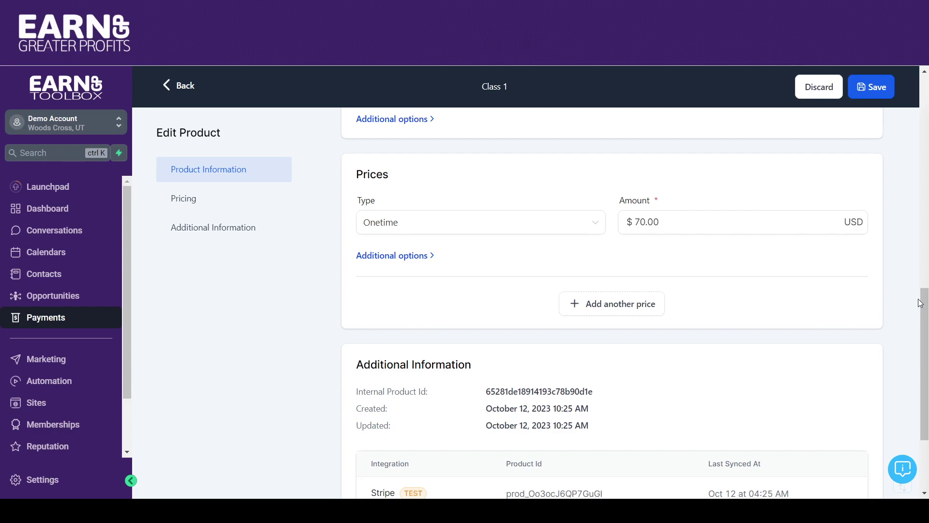
left_click_drag(923, 303, 924, 355)
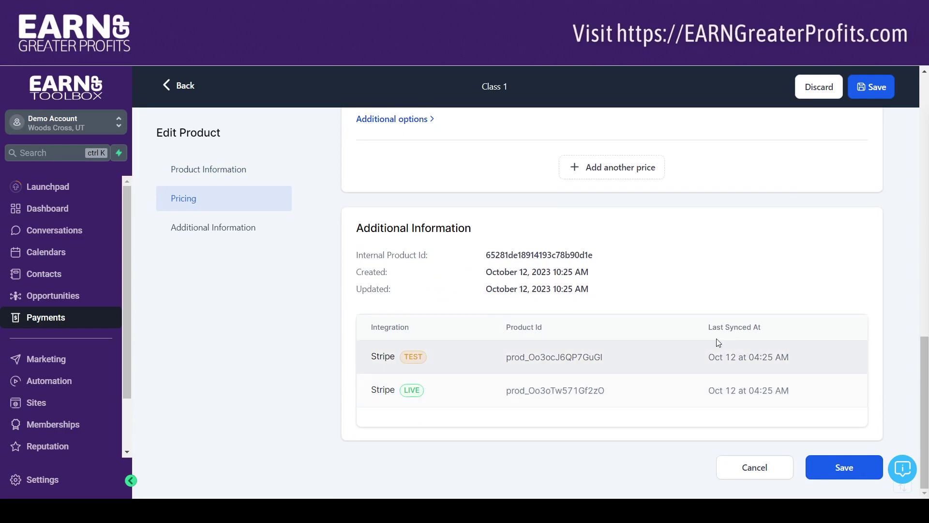
left_click_drag(922, 363, 907, 81)
left_click(185, 92)
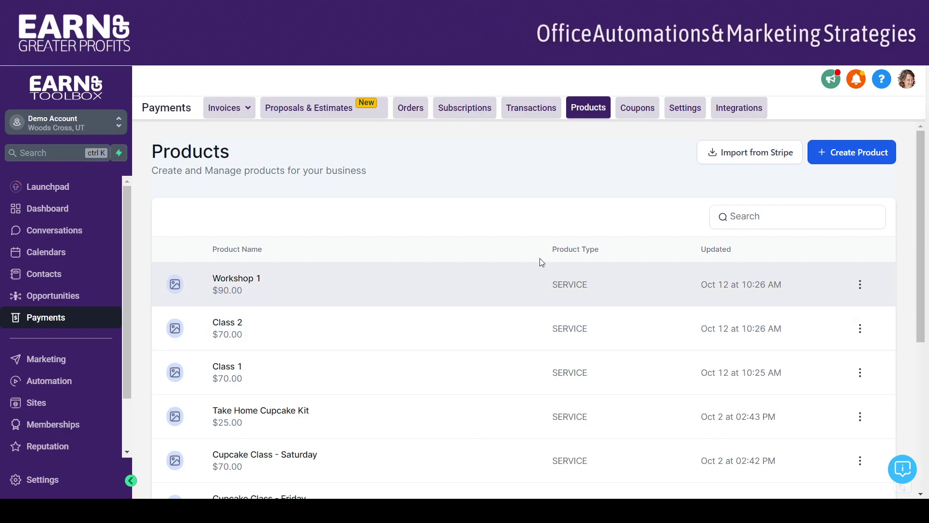
Step: Start a new product titled 'Workshop 2'
left_click(840, 154)
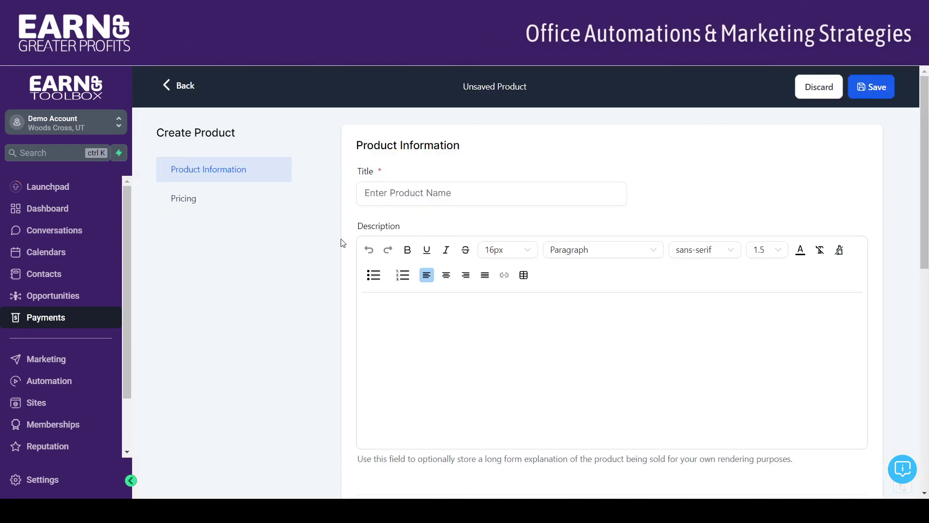
left_click(409, 186)
type("Workshop 2")
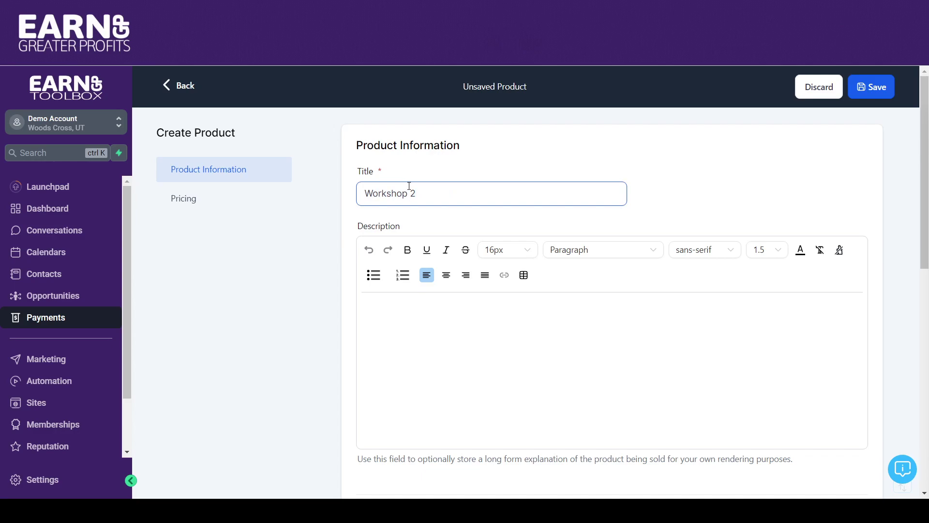
Step: Give it a one-time price of $90.00 and expand its additional options
left_click_drag(926, 146, 926, 368)
left_click(698, 330)
type("90")
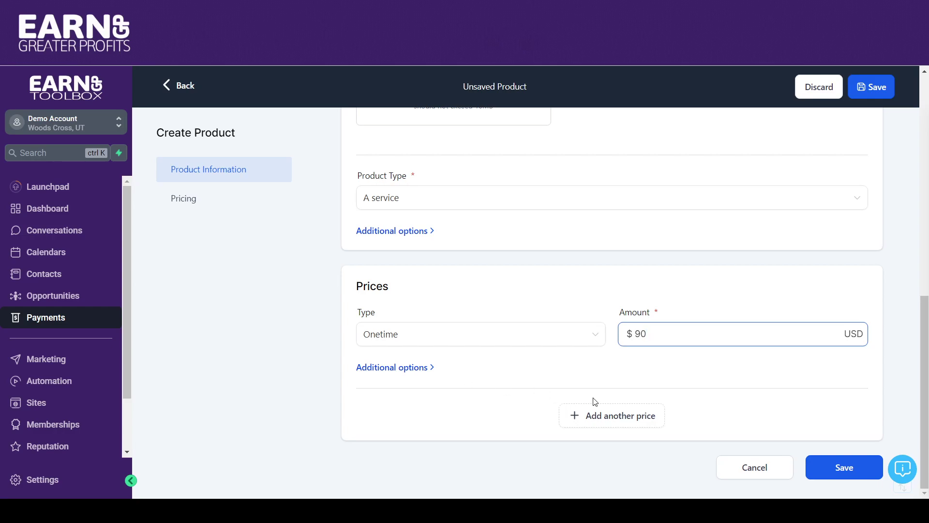
left_click(417, 373)
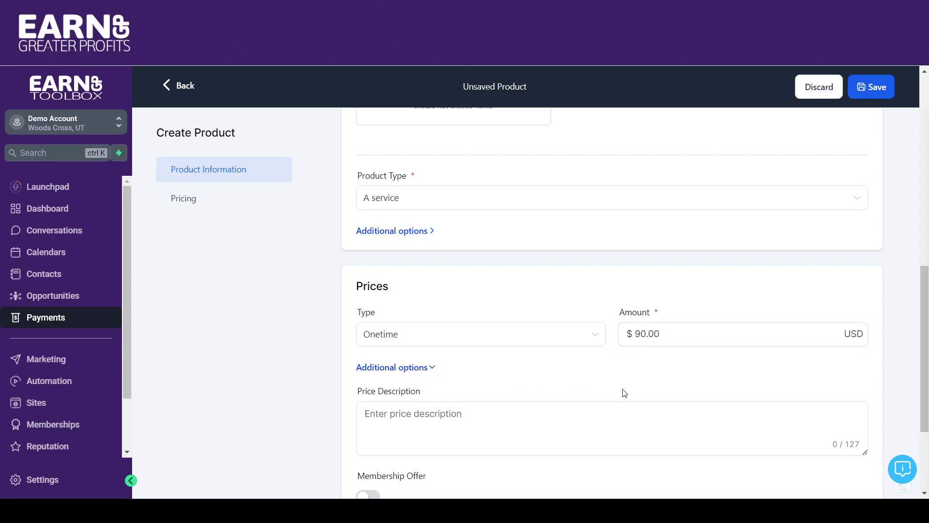
scroll(918, 326, "down", 2)
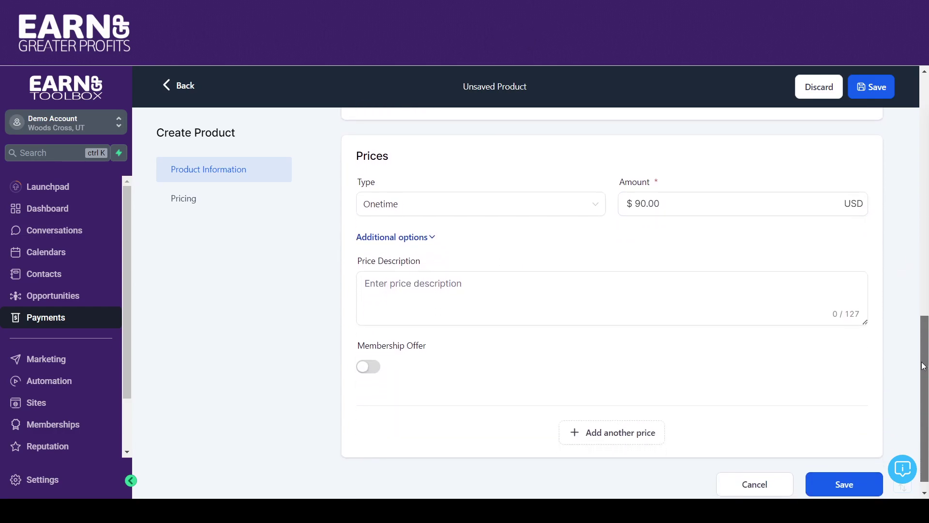
scroll(900, 315, "up", 3)
scroll(902, 394, "down", 5)
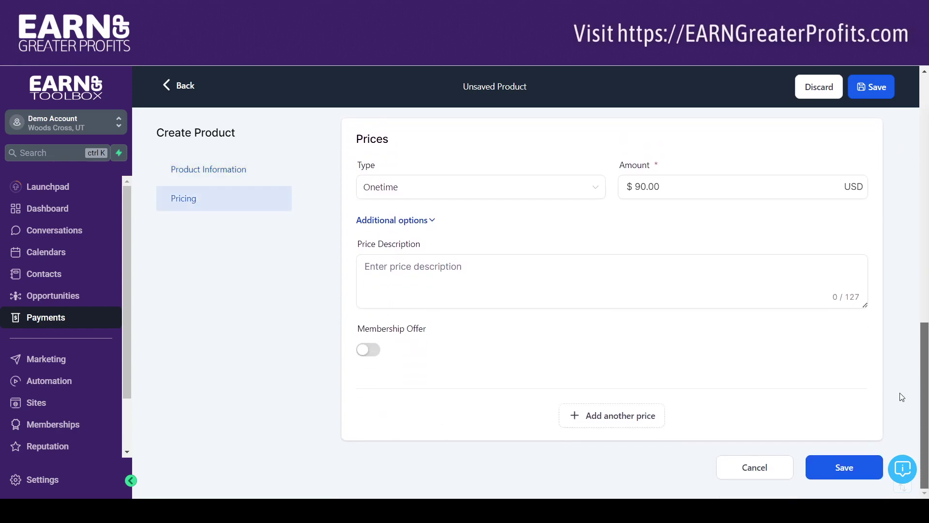
left_click(844, 468)
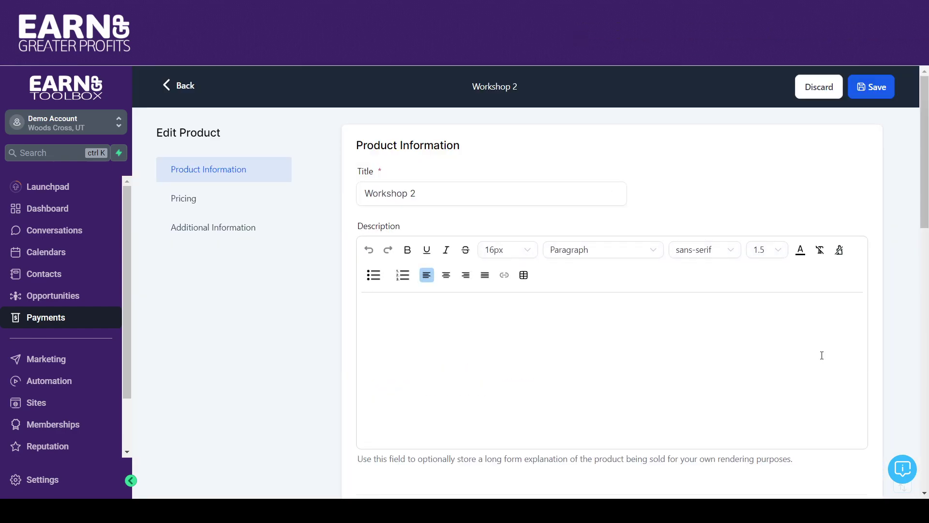
left_click_drag(924, 206, 925, 380)
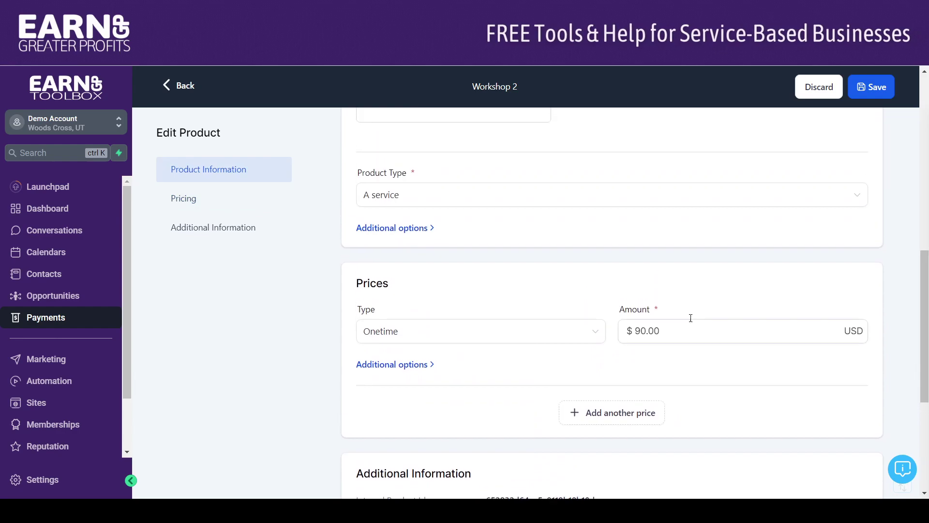
left_click(403, 232)
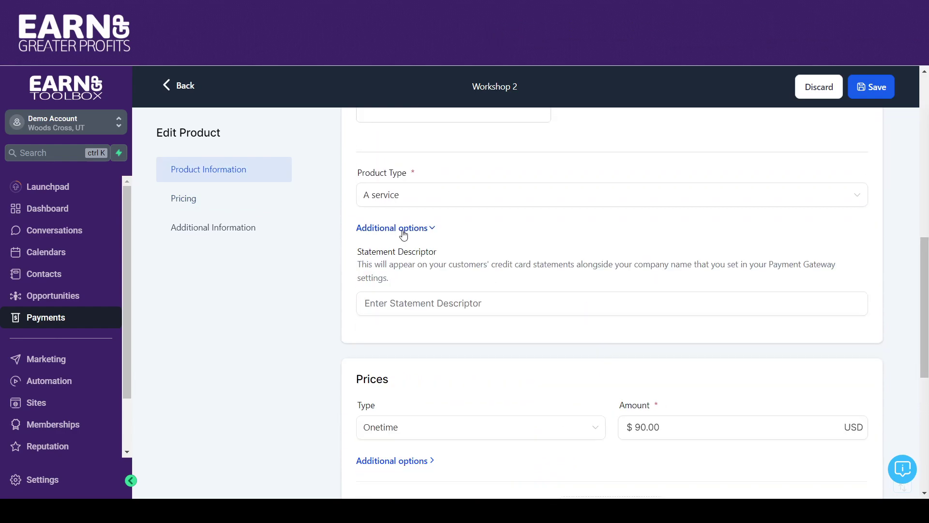
left_click(403, 233)
left_click(377, 366)
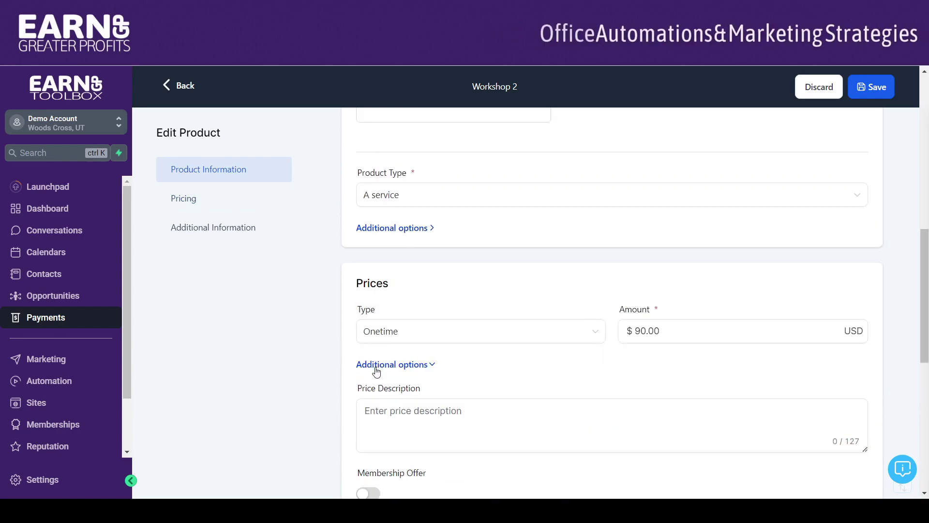
left_click_drag(925, 247, 492, 137)
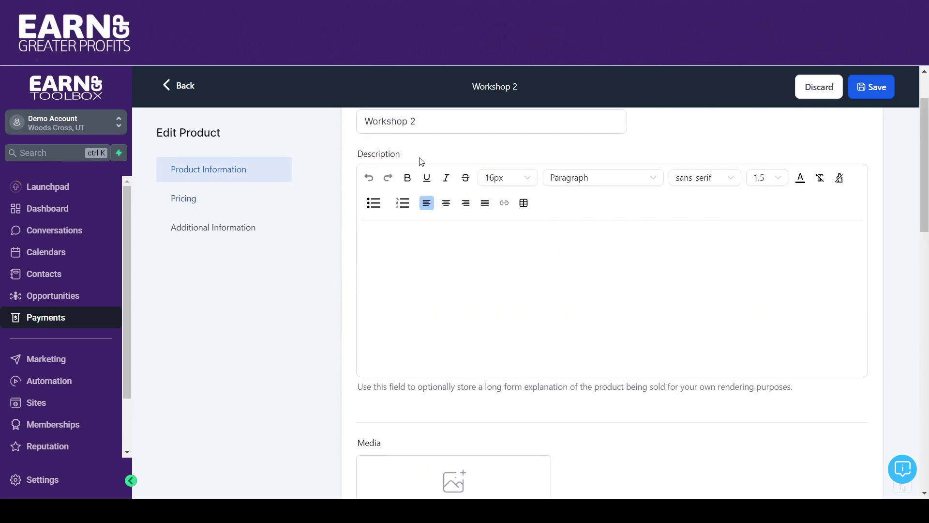
Step: Leave the Workshop 2 product, select the Two Step Order form, and head back to the Classes Funnel
left_click(175, 87)
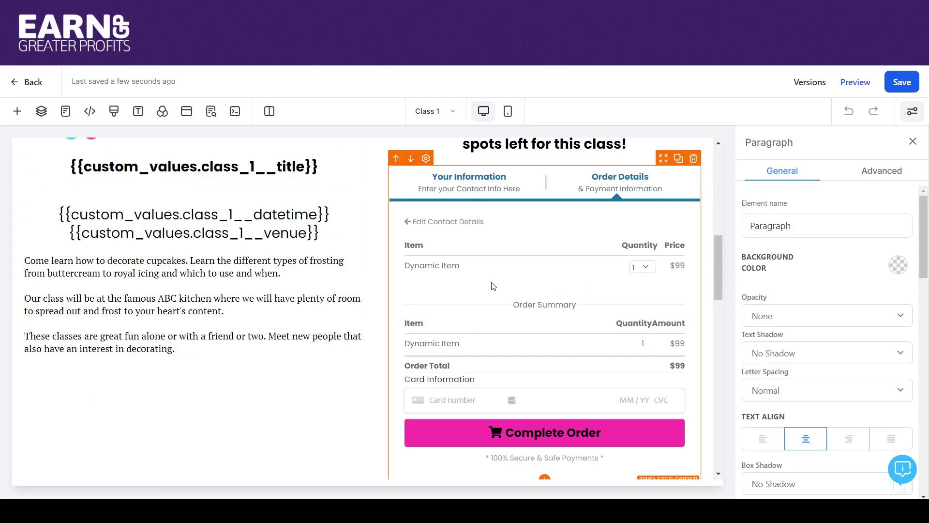
left_click(524, 264)
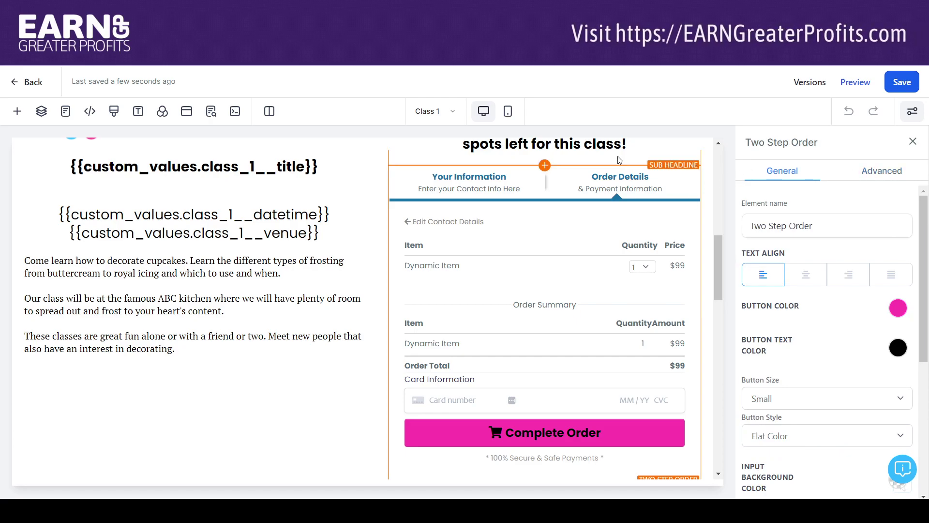
left_click(16, 83)
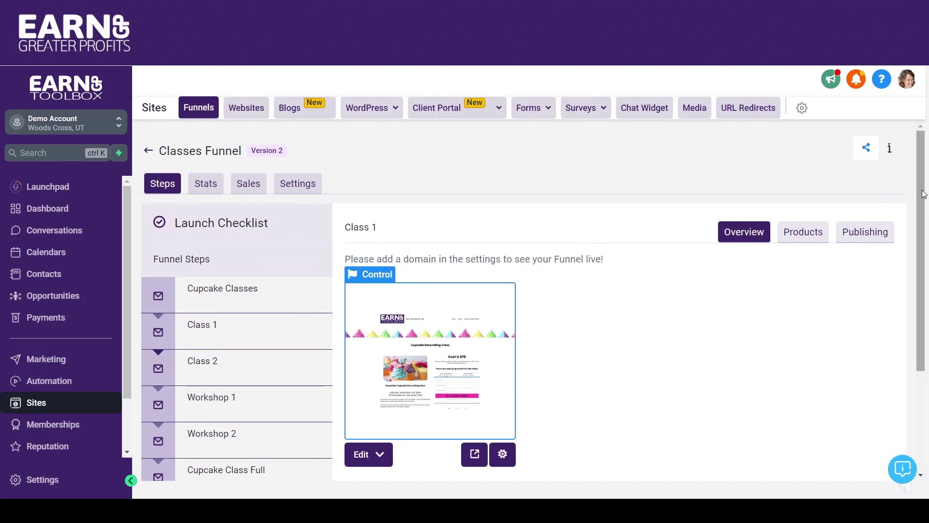
Step: Show the products attached to the Class 1 funnel step
scroll(924, 232, "down", 2)
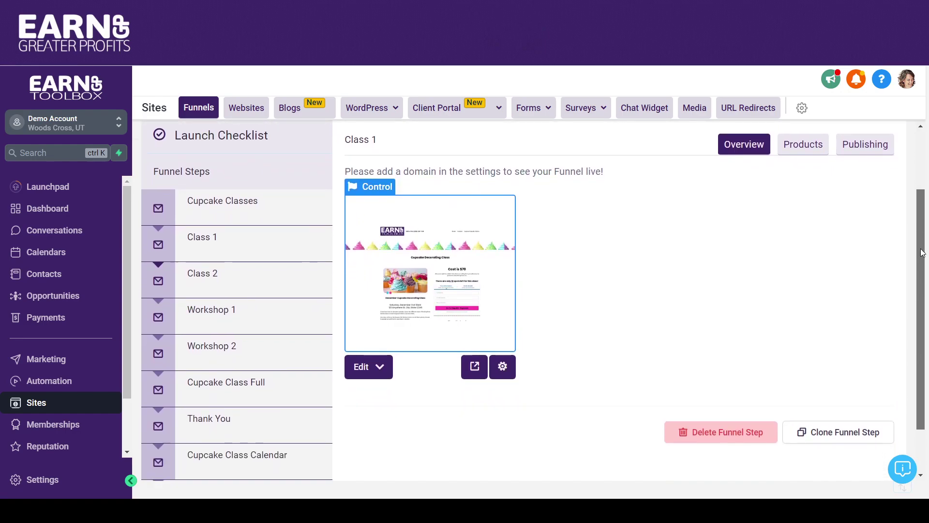
left_click(200, 255)
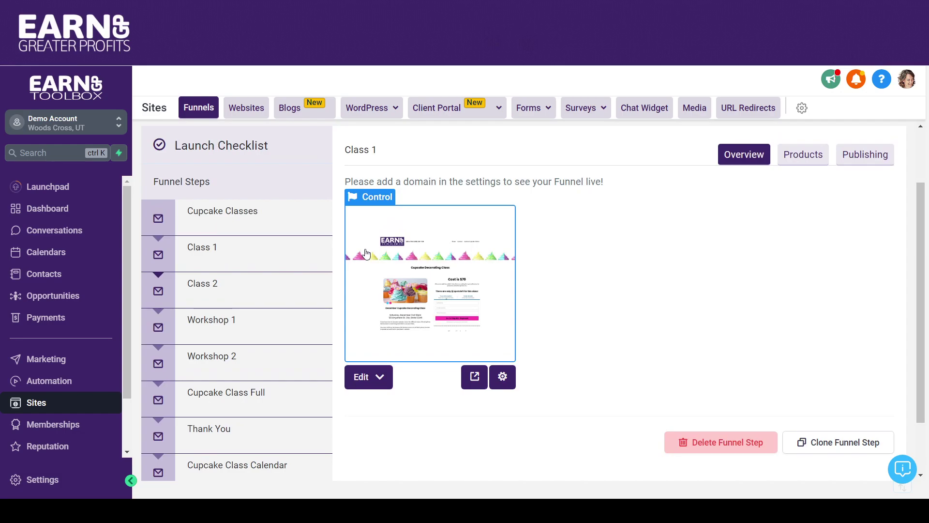
left_click(803, 155)
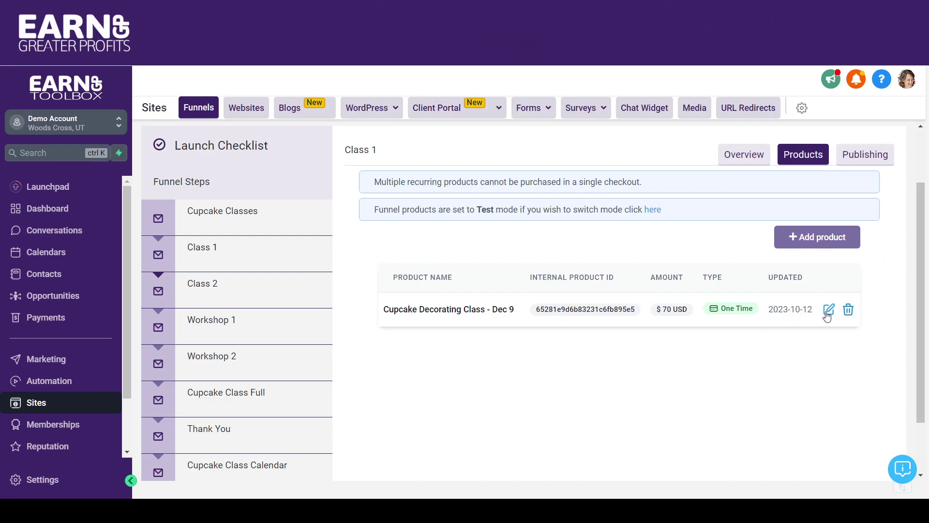
Step: Delete 'Cupcake Decorating Class - Dec 9' from the step, confirming with DELETE
left_click(849, 310)
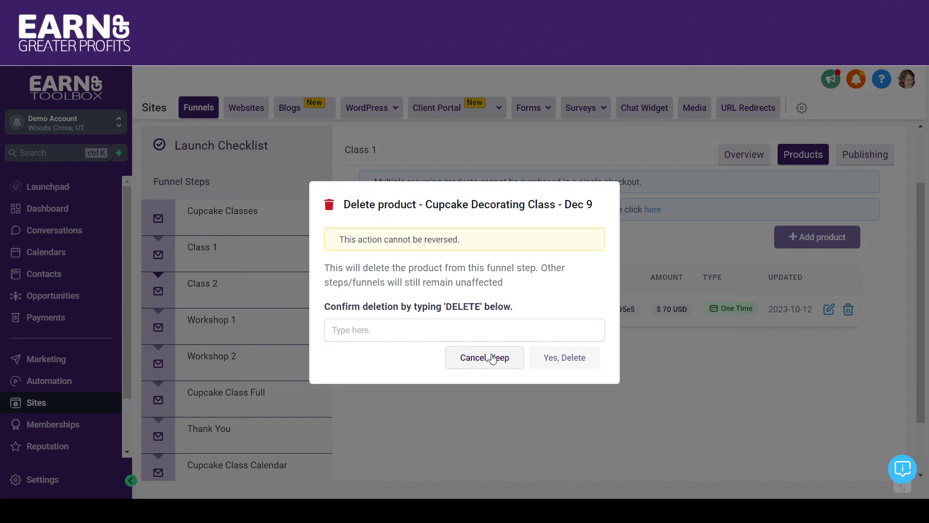
left_click(461, 333)
type("D")
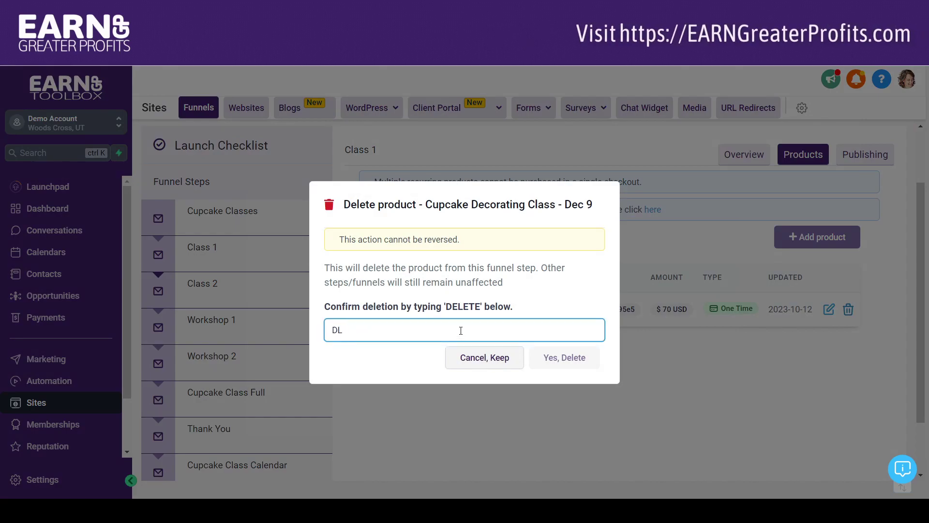
type("ELETE")
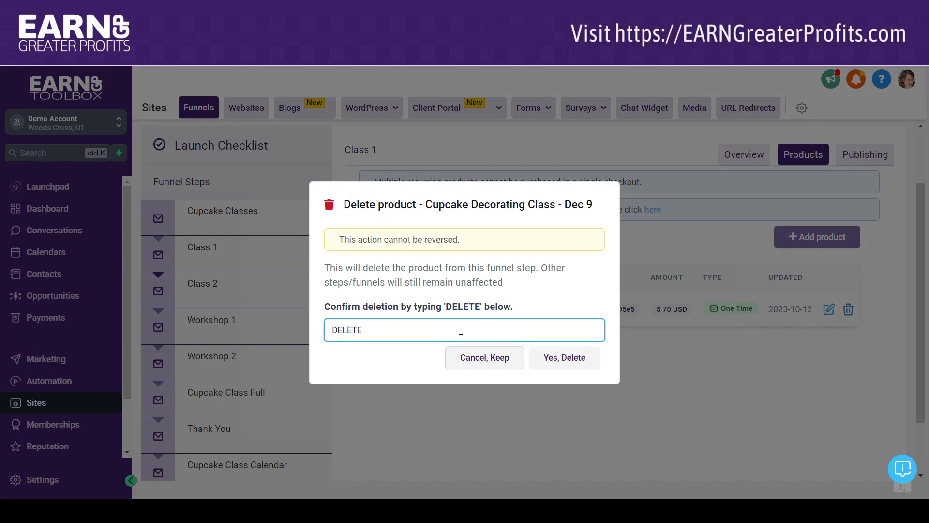
left_click(557, 362)
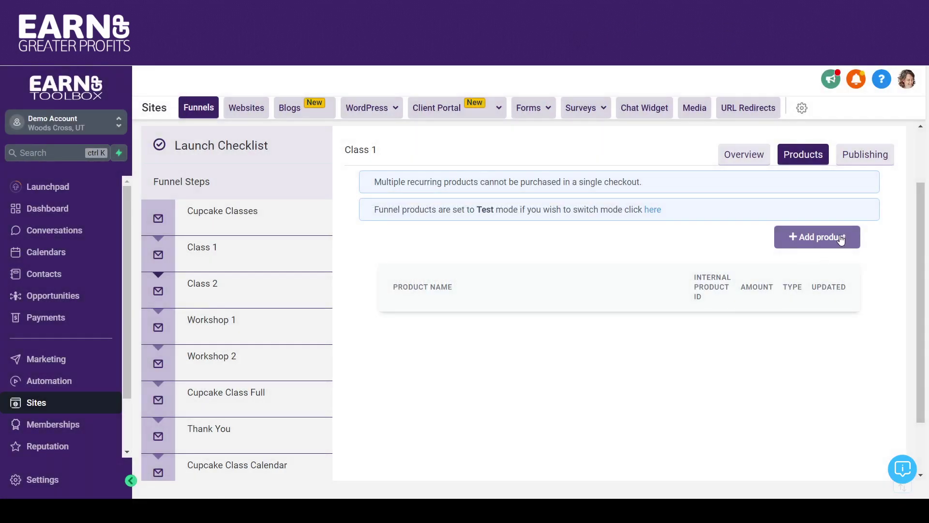
Step: Add the Class 1 product with the 'Class 1 @ 70' price and select its auto-filled name
left_click(842, 239)
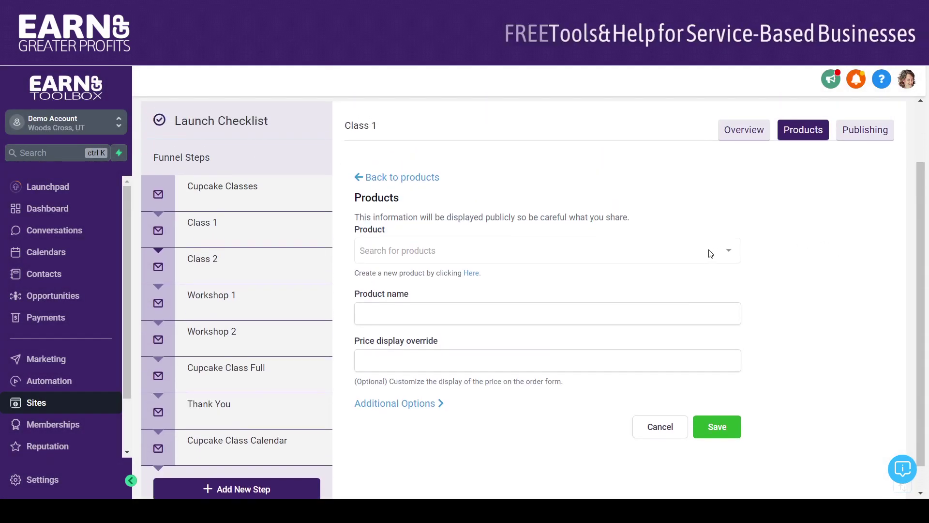
left_click(726, 253)
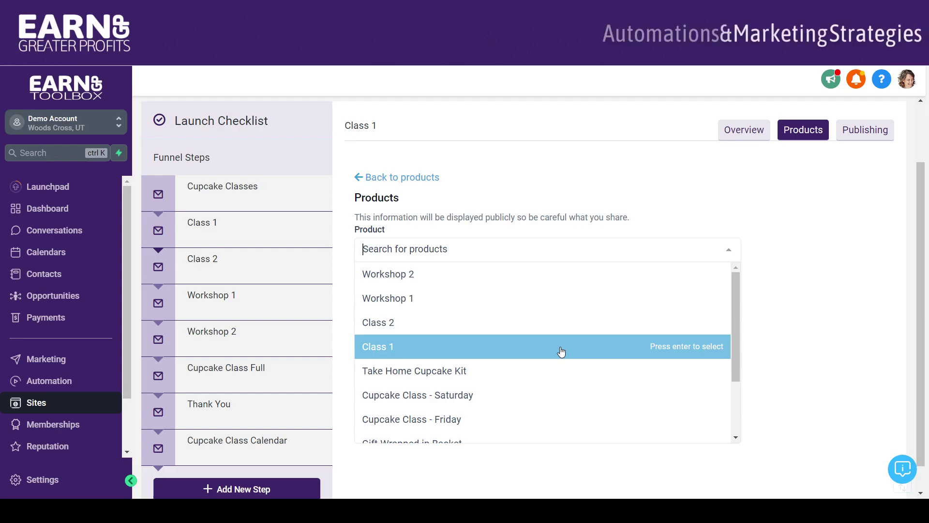
left_click(561, 352)
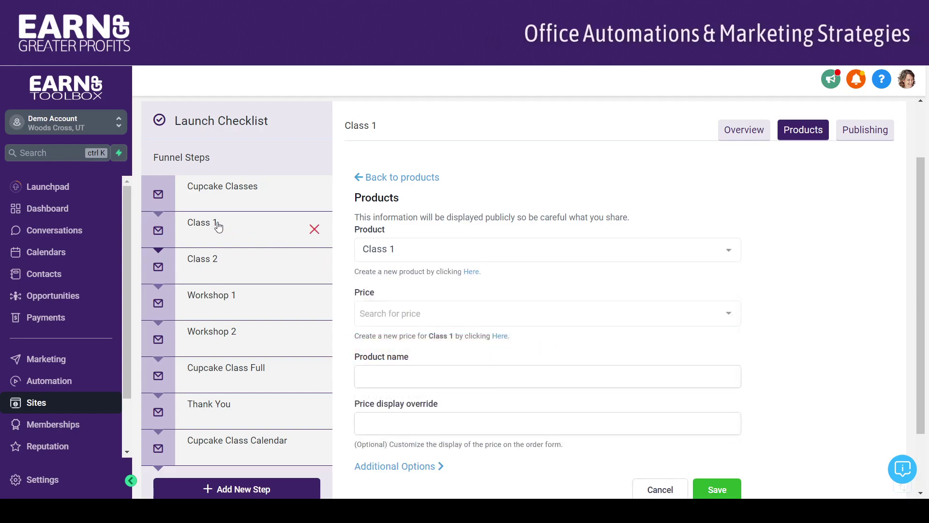
left_click(435, 314)
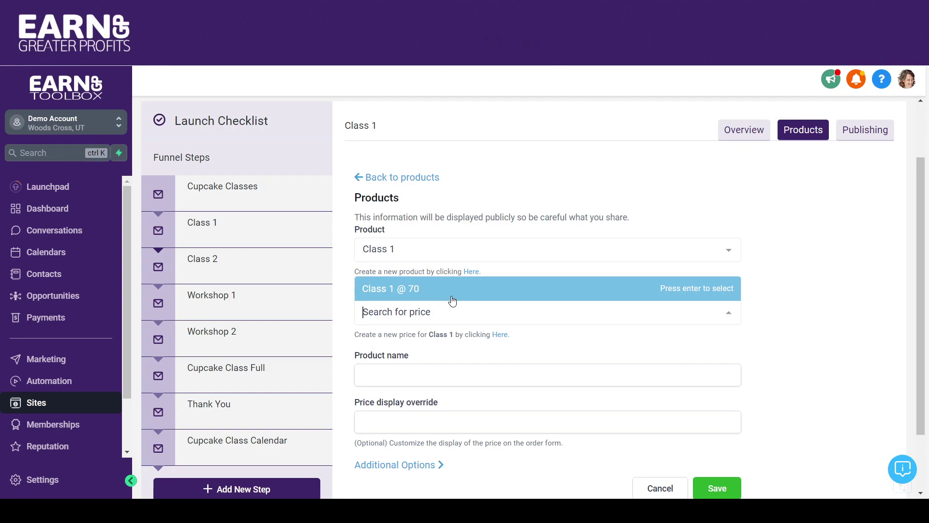
left_click(443, 291)
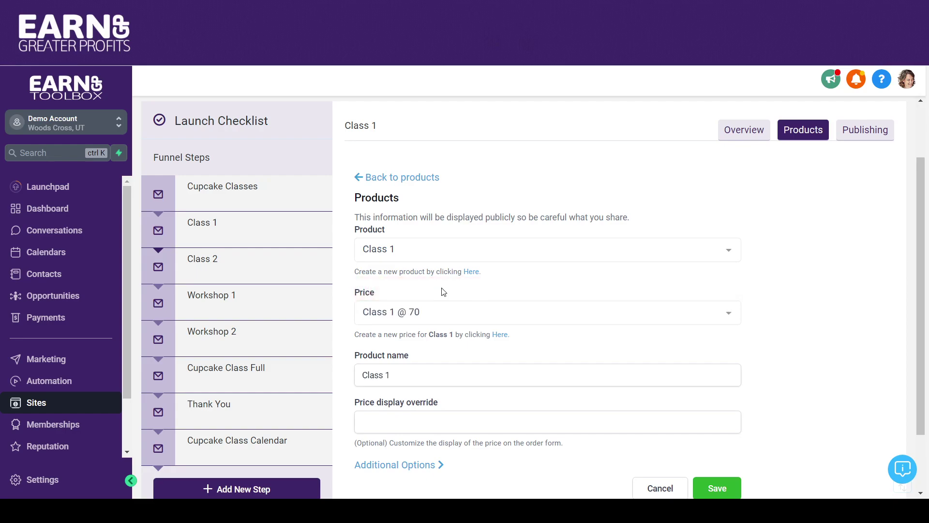
scroll(922, 193, "down", 2)
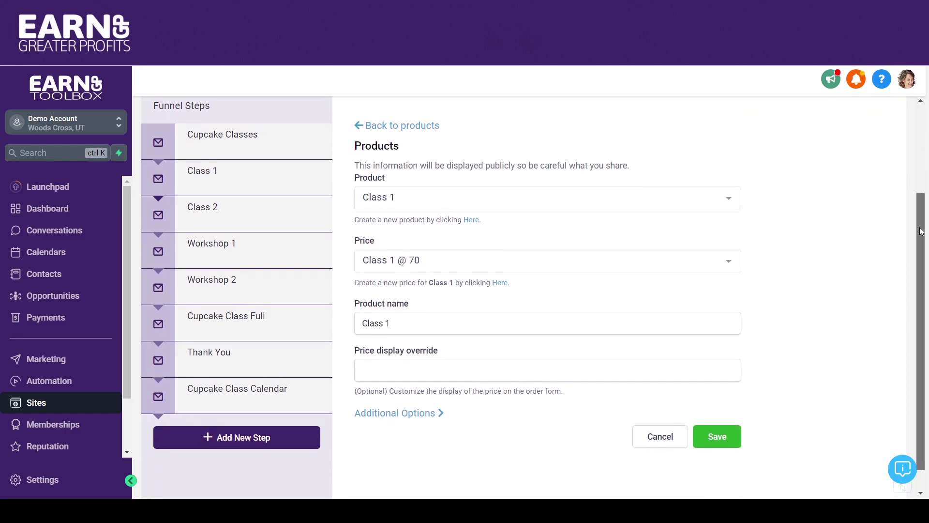
left_click_drag(445, 319, 343, 323)
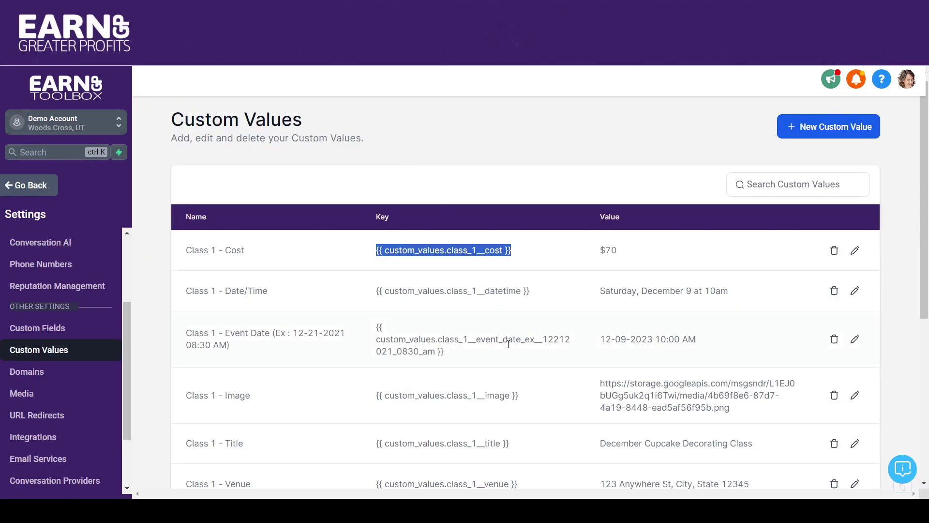
Step: Set the product name to {{ custom_values.class_1__title }}, removing the leading space, and save
left_click_drag(529, 446, 361, 452)
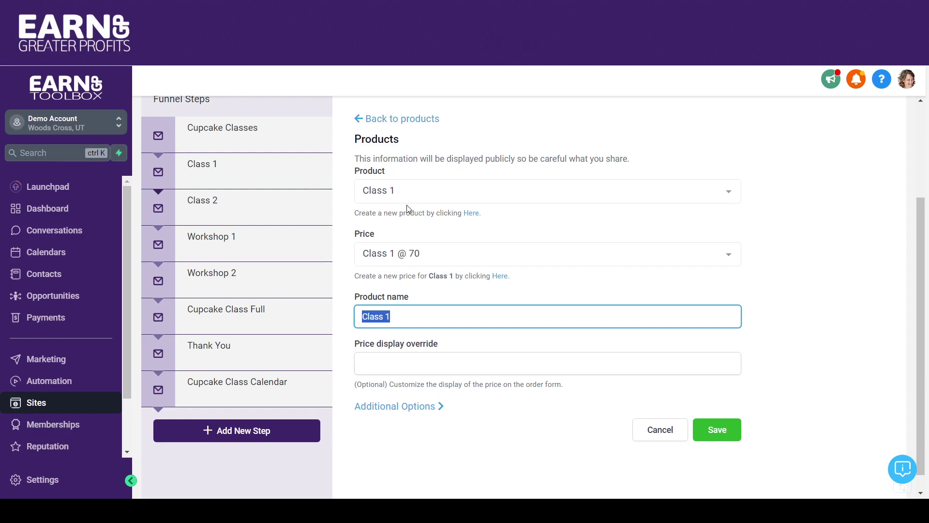
type("{{ custom_values.class_1__title }}")
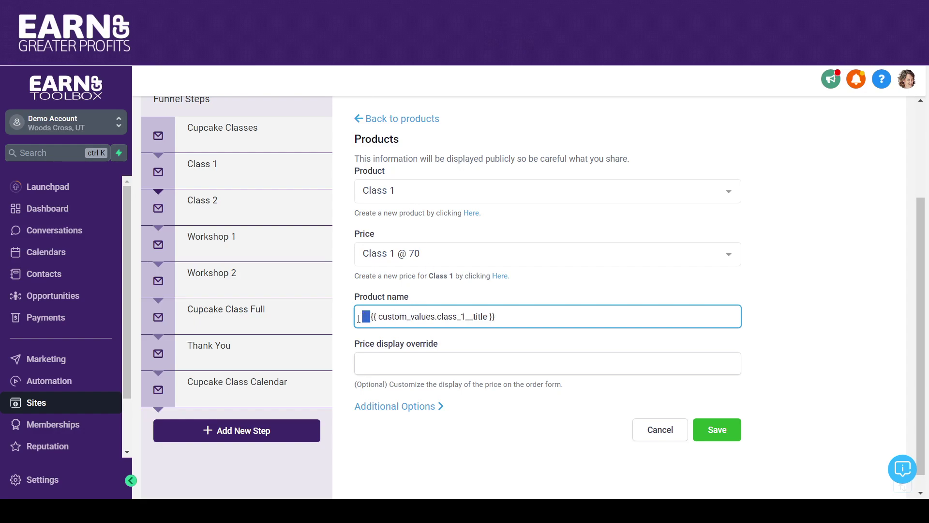
key("BackSpace")
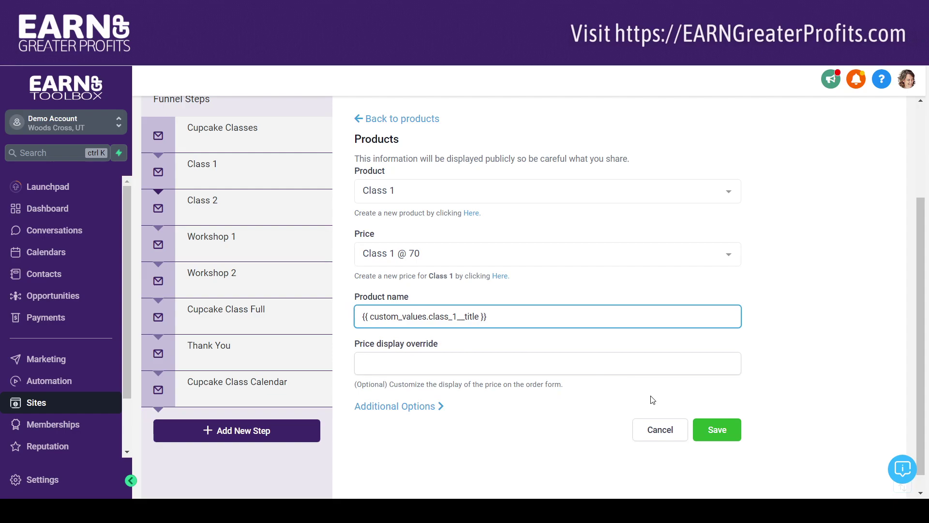
left_click(714, 430)
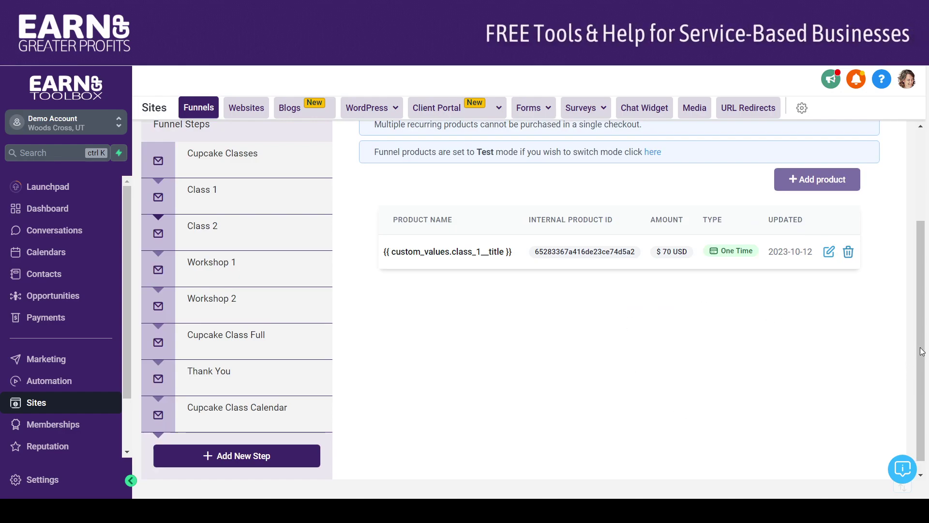
Step: Fill in the live class order form and advance it to Step #2 - Payment
scroll(906, 275, "up", 3)
scroll(905, 275, "up", 1)
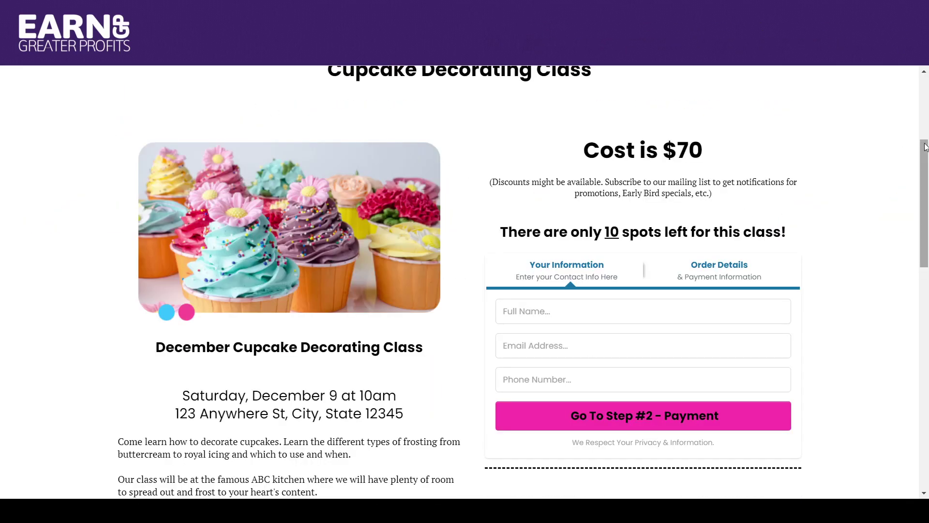
scroll(543, 225, "down", 2)
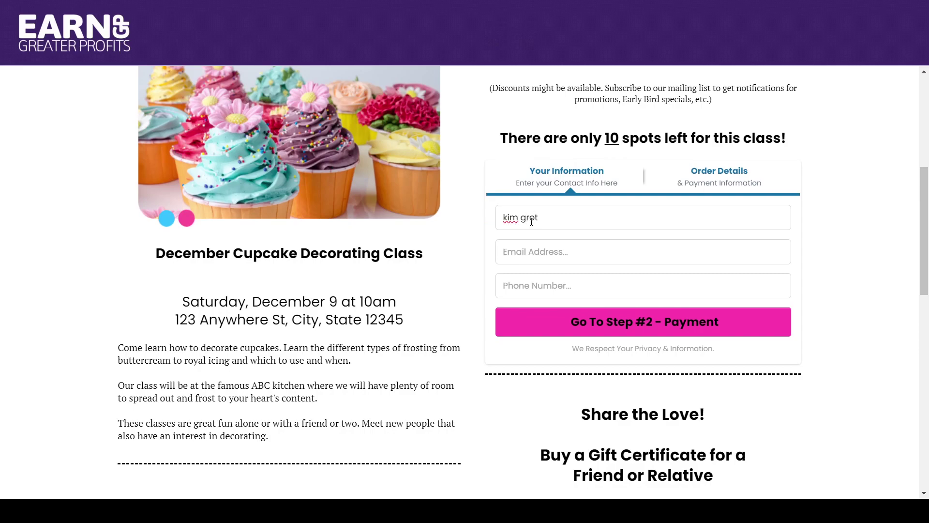
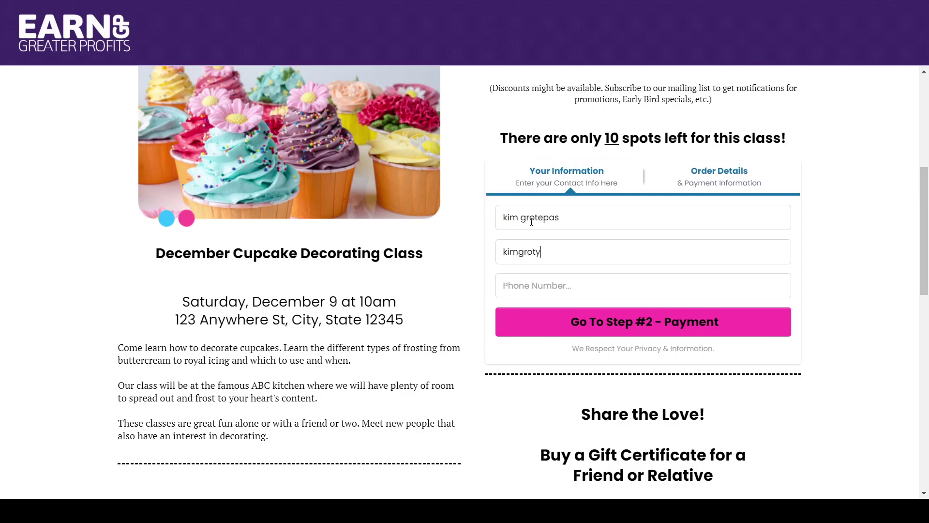
left_click(593, 321)
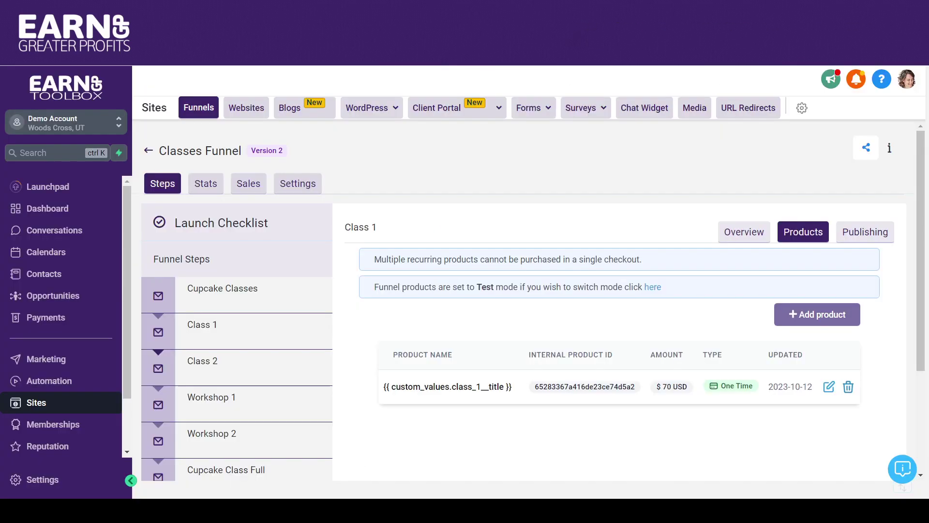
Step: Rename the Class 1 step's product to 'December Cupcake Decorating Class' and save it
left_click(829, 387)
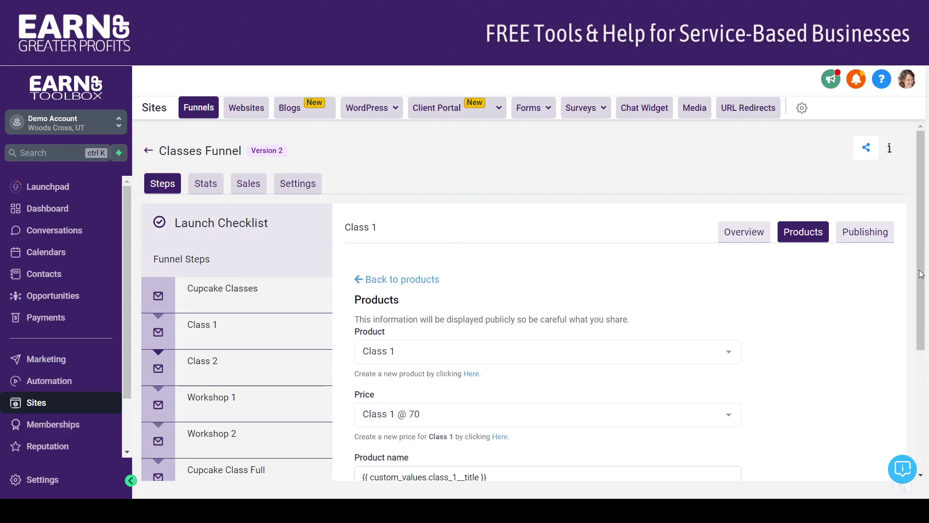
scroll(716, 380, "down", 4)
left_click_drag(543, 313, 356, 309)
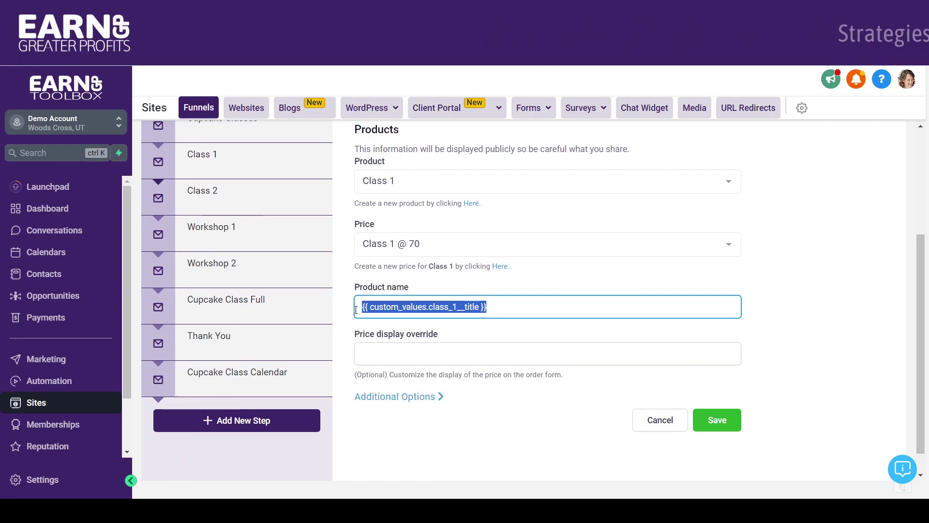
type("December")
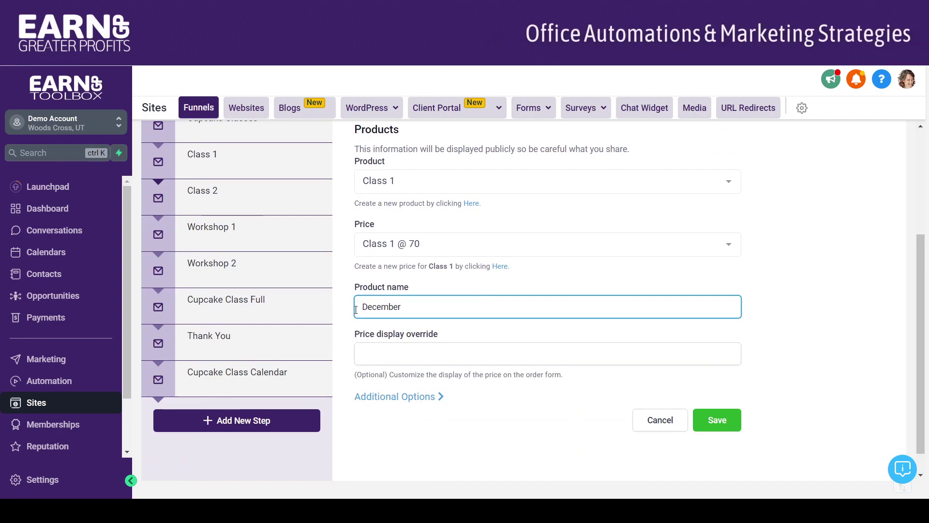
type(" Cupcake Decorating Class")
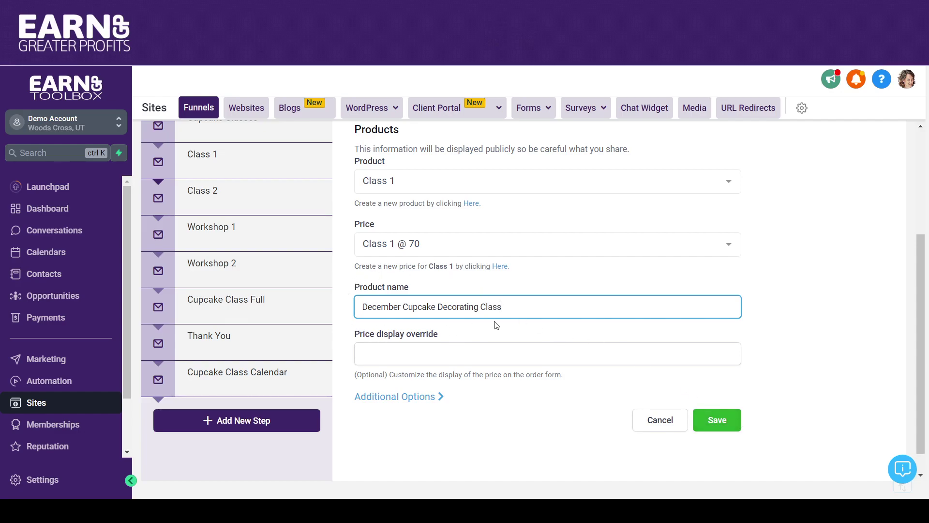
left_click(717, 425)
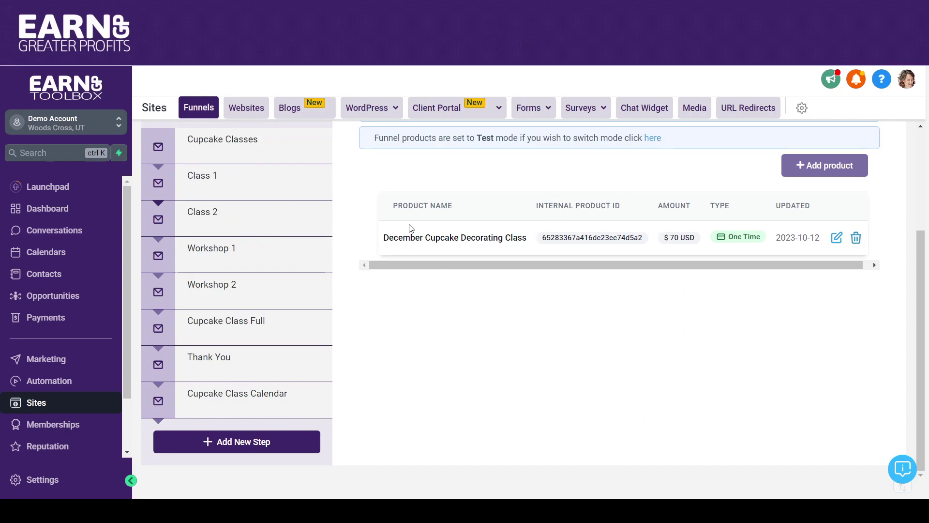
left_click_drag(922, 263, 907, 182)
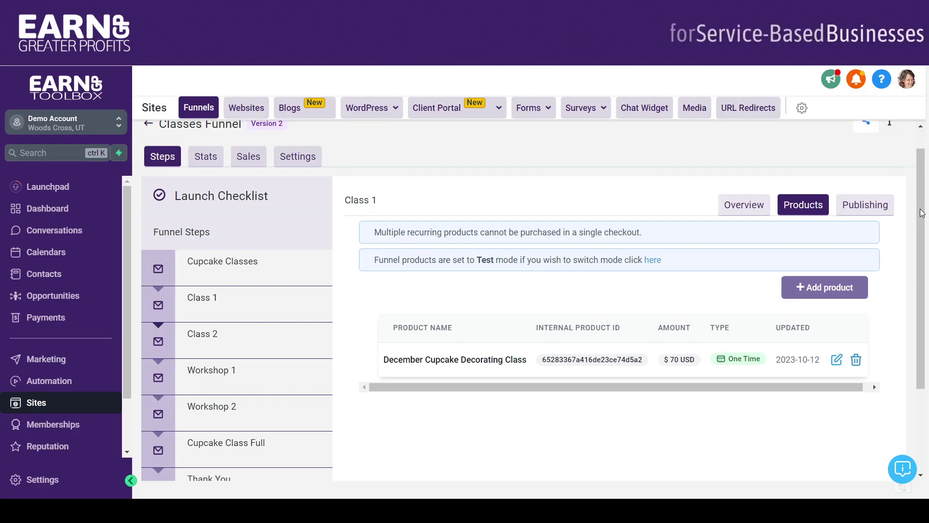
scroll(925, 242, "down", 1)
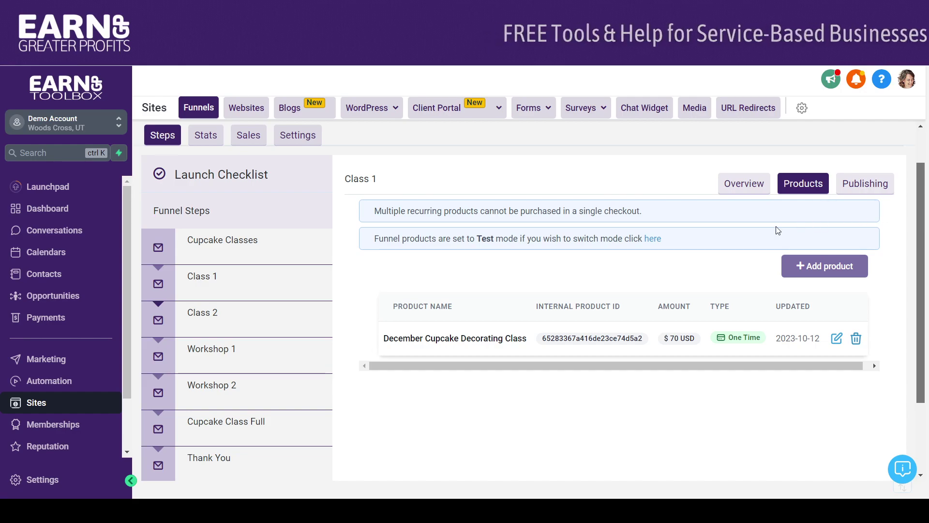
Step: Add the Class 2 product with the 'Class 2 @ 70' price to the Class 2 step
left_click(207, 318)
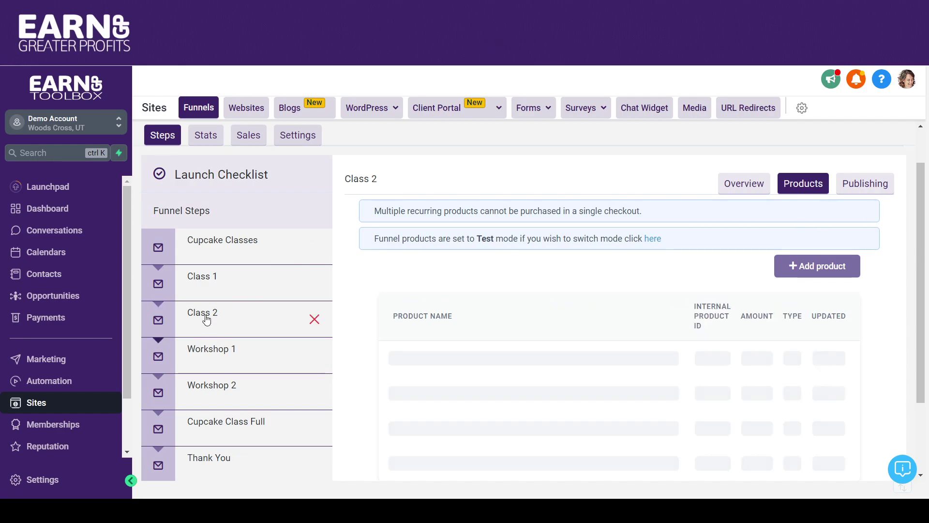
left_click(825, 268)
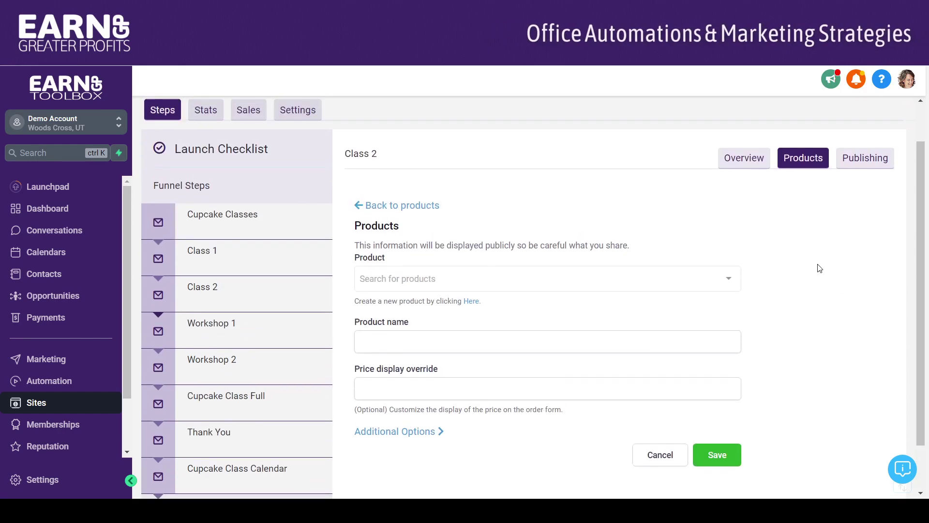
left_click(728, 279)
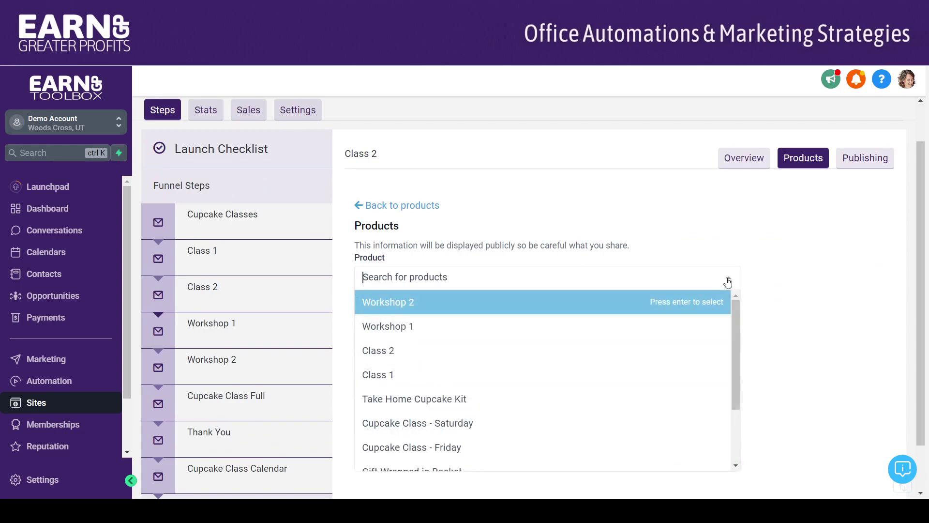
left_click(515, 357)
left_click(514, 334)
left_click(508, 322)
Step: Name it 'January Cupcake Decorating Class', allow up to 5 units per order, and save
left_click_drag(924, 184, 918, 280)
left_click_drag(498, 292, 339, 301)
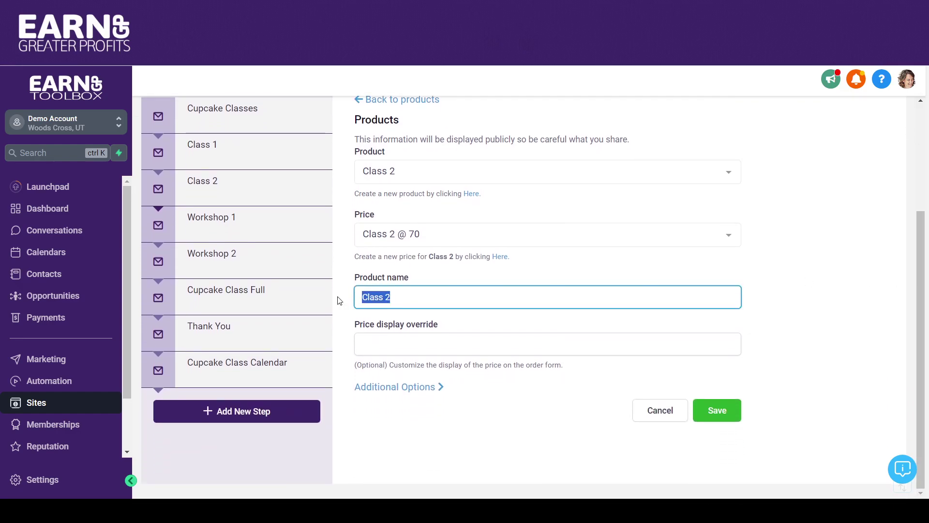
type("Jamu")
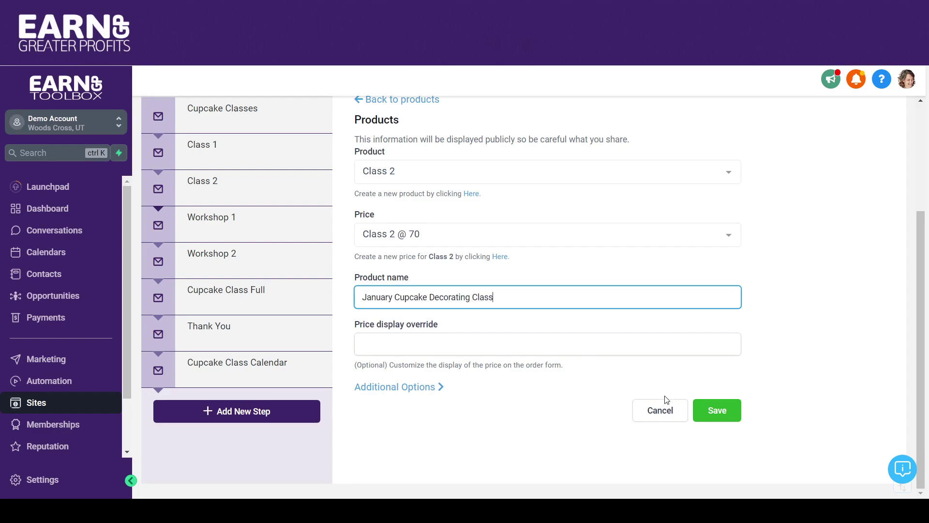
left_click(382, 387)
scroll(926, 214, "down", 3)
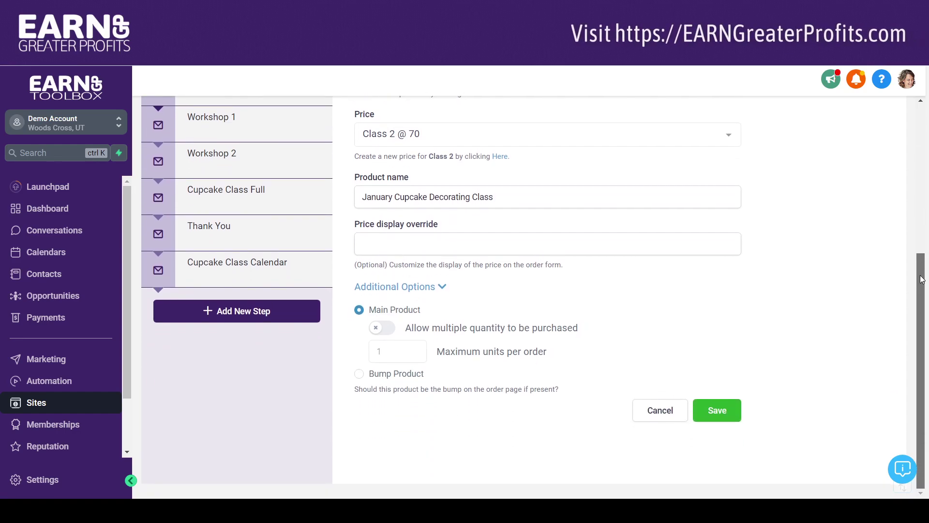
left_click(390, 329)
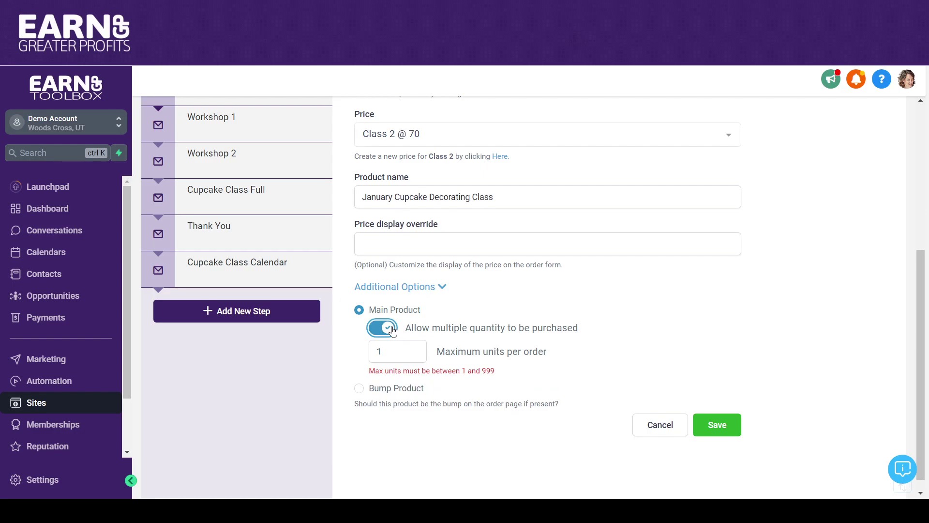
double_click(388, 351)
type("5")
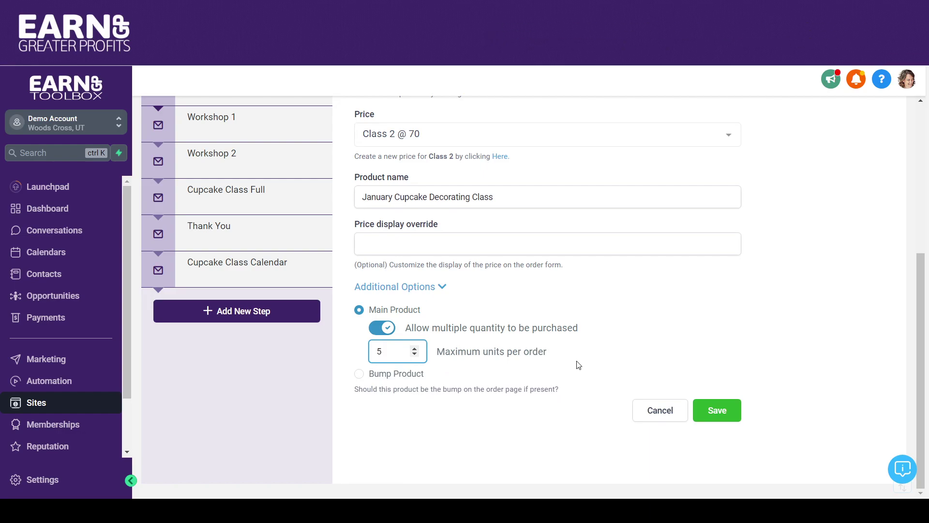
left_click(721, 411)
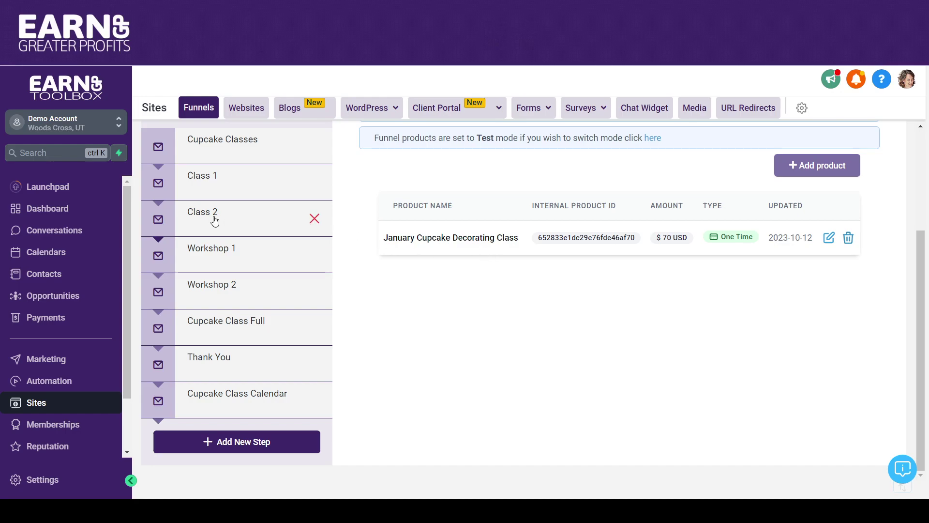
Step: Add Workshop 1 at the 'Workshop 1 @ 90' price to the Workshop 1 step, renamed 'Baking & Frosting Workshop'
left_click(218, 248)
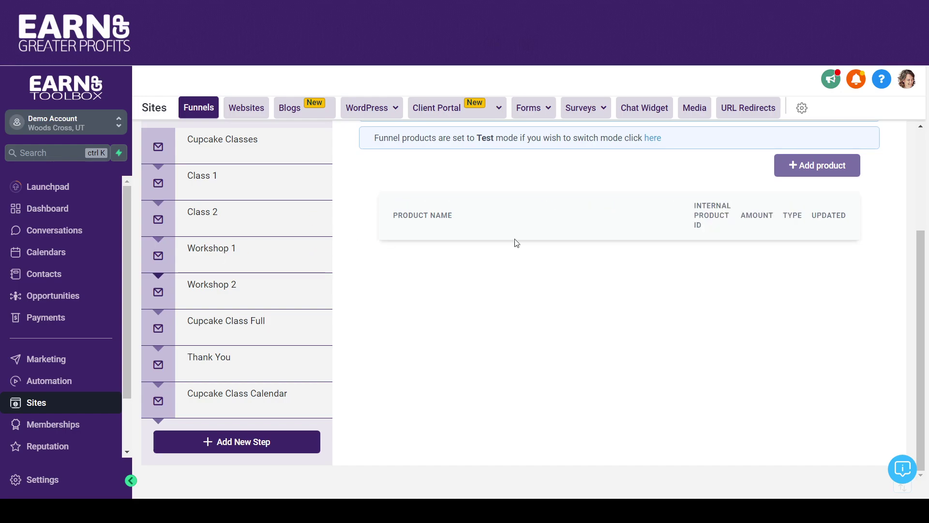
left_click(802, 175)
left_click(520, 249)
left_click(482, 299)
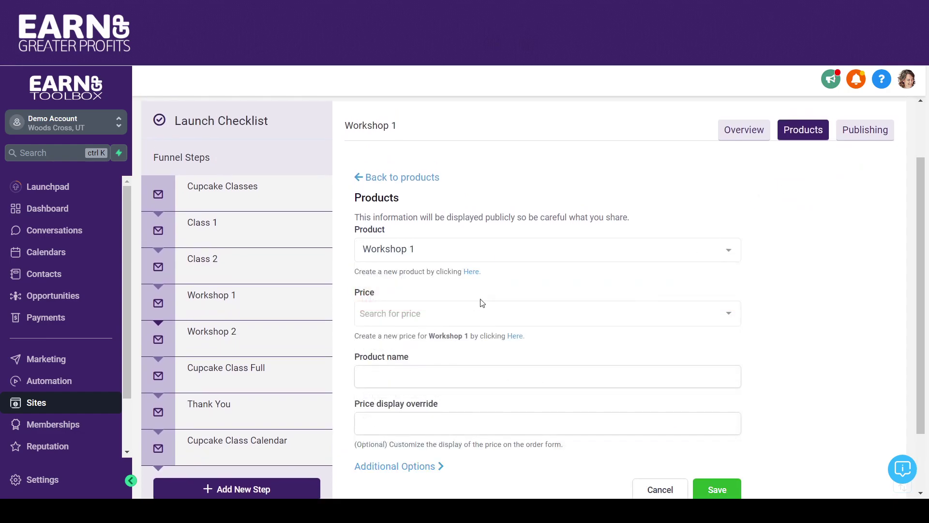
left_click(482, 319)
left_click(478, 291)
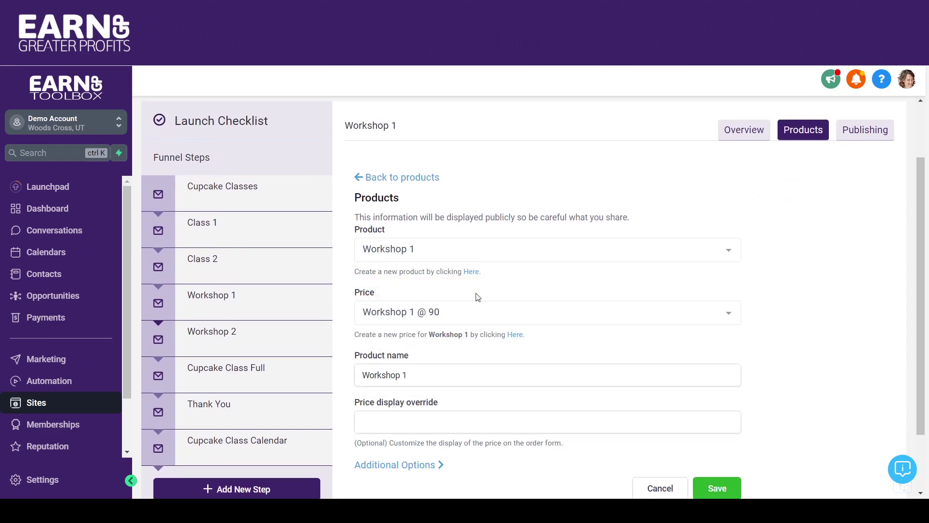
left_click_drag(921, 227, 921, 305)
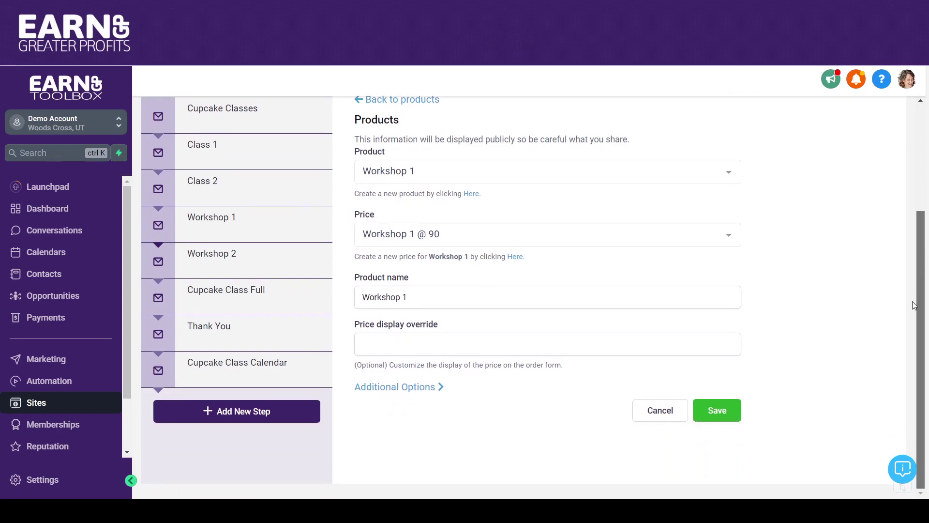
left_click_drag(528, 294, 318, 312)
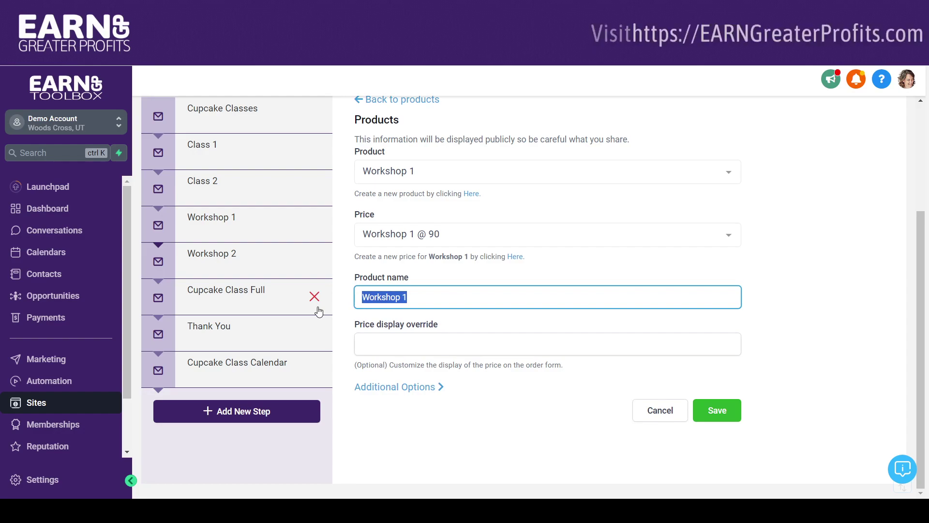
type("Baking & ")
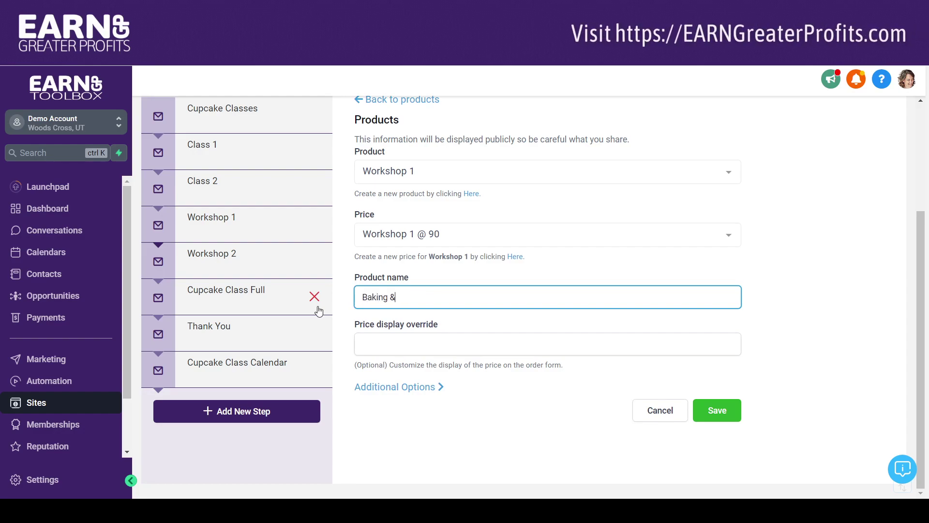
type("Fl")
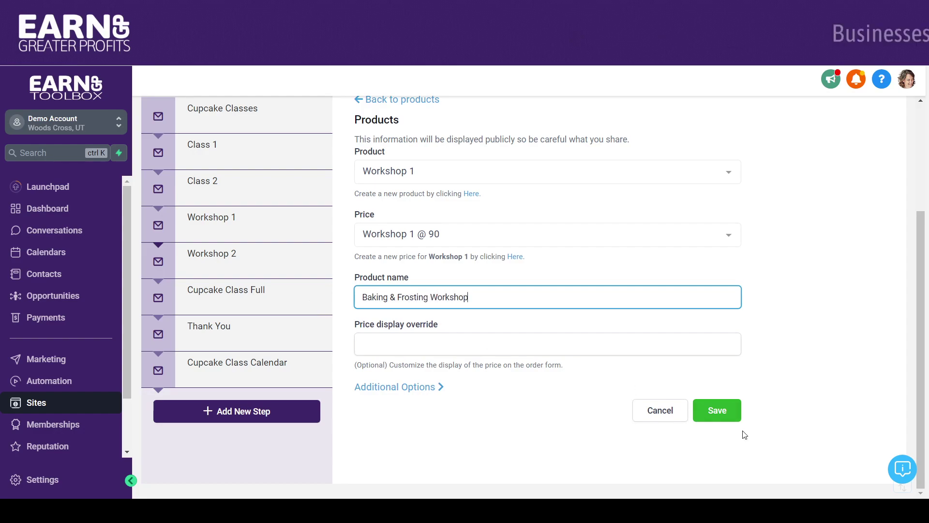
Step: Allow multiple units with a maximum of 5 per order, and save the product
left_click(418, 390)
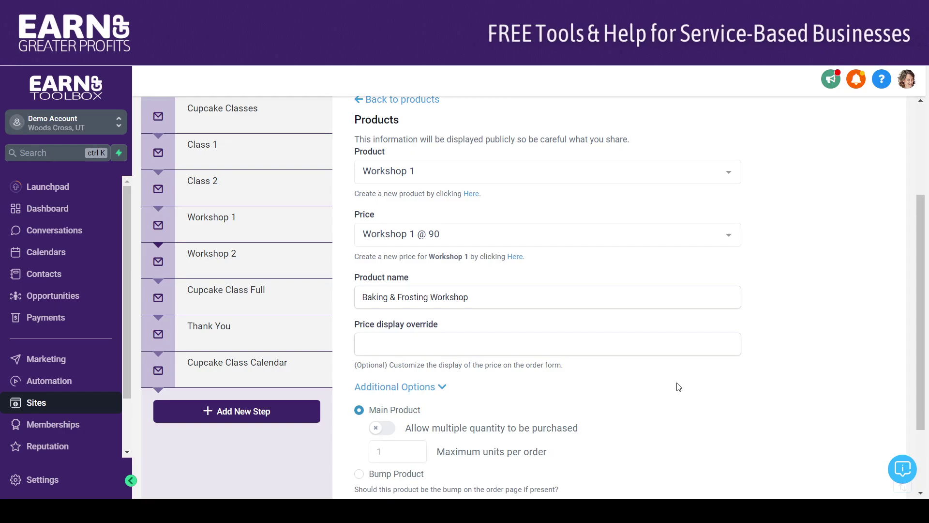
scroll(500, 320, "down", 2)
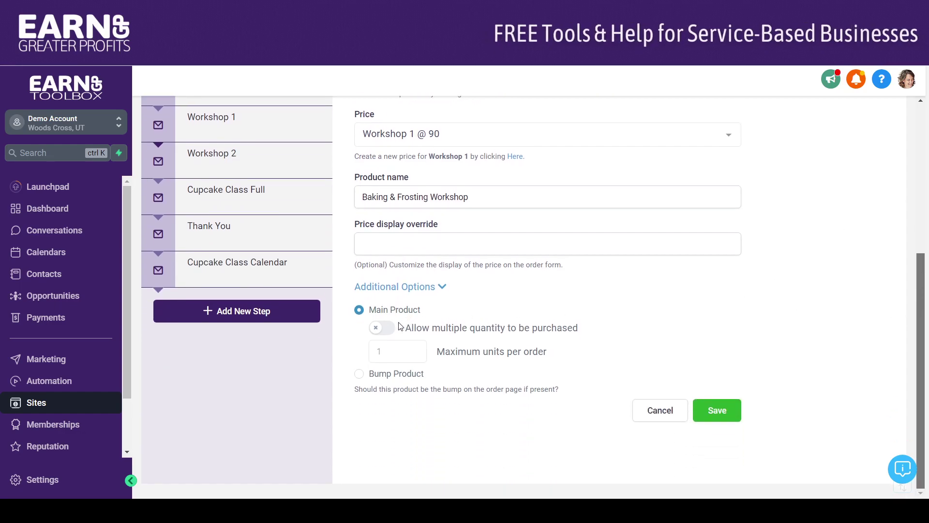
left_click(381, 328)
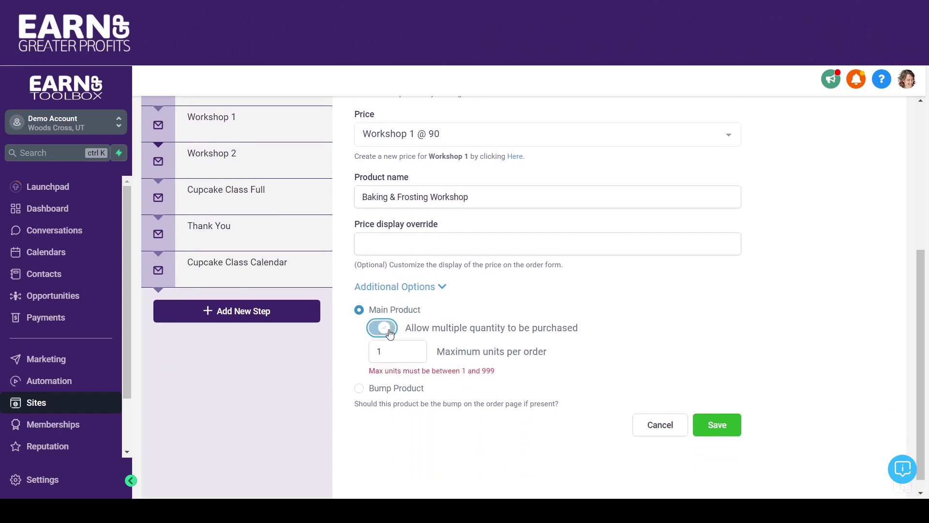
left_click(416, 349)
left_click(416, 350)
left_click(416, 349)
left_click(415, 349)
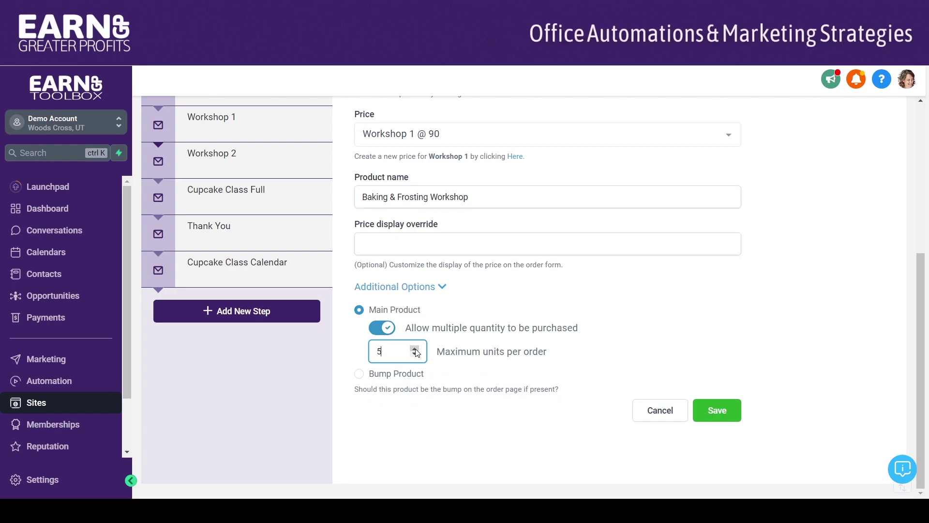
left_click(716, 410)
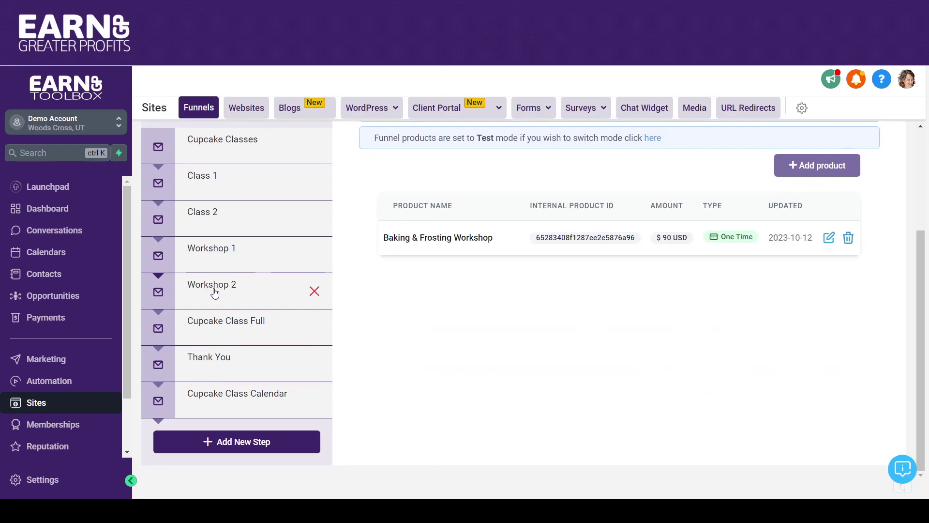
Step: Add the Workshop 2 product at its 'Workshop 2 @ 90' price to the Workshop 2 step
left_click(230, 289)
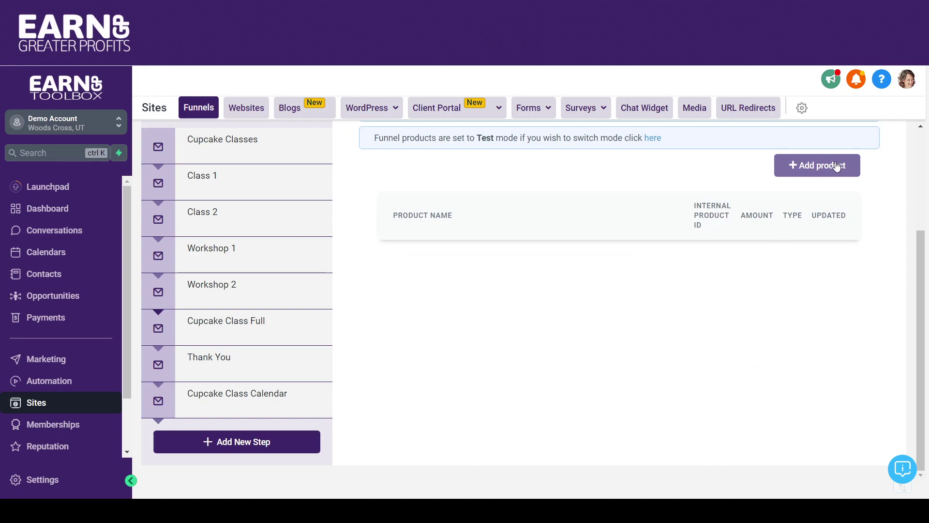
left_click(837, 166)
left_click(546, 248)
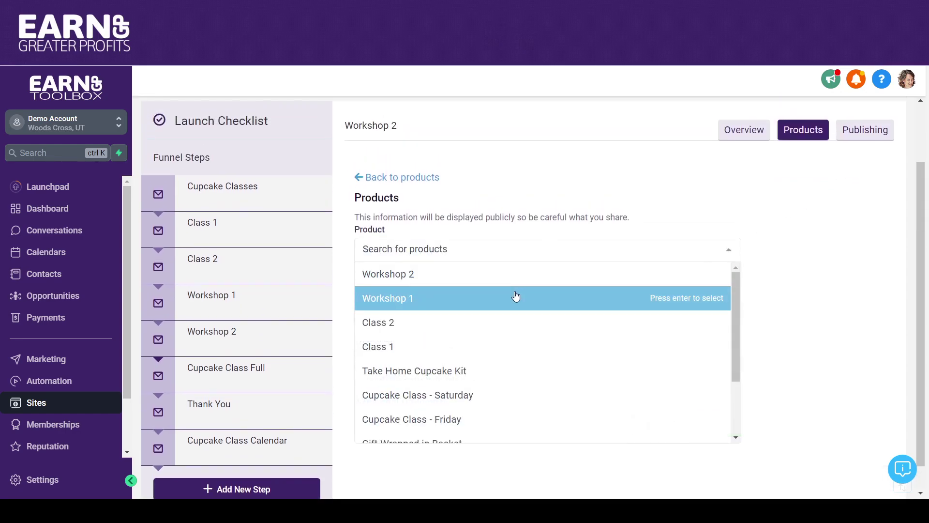
left_click(515, 275)
left_click(512, 315)
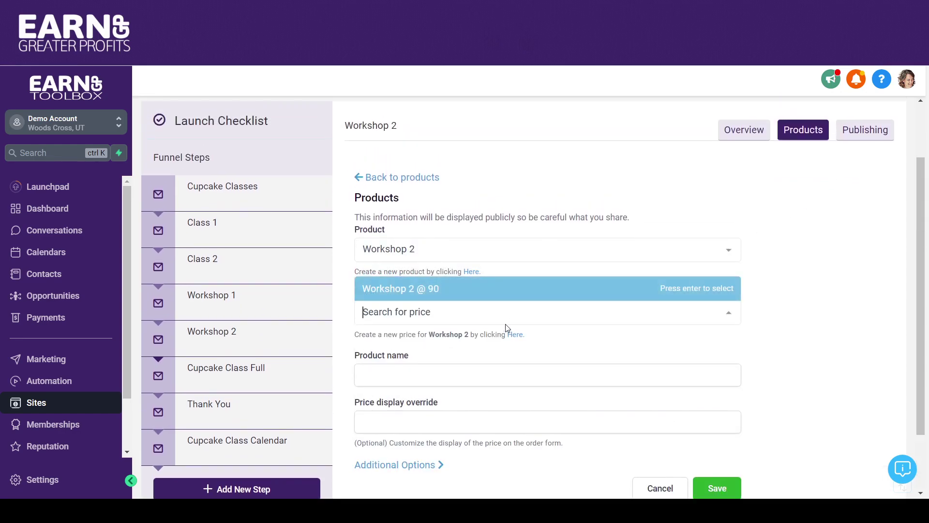
left_click(503, 289)
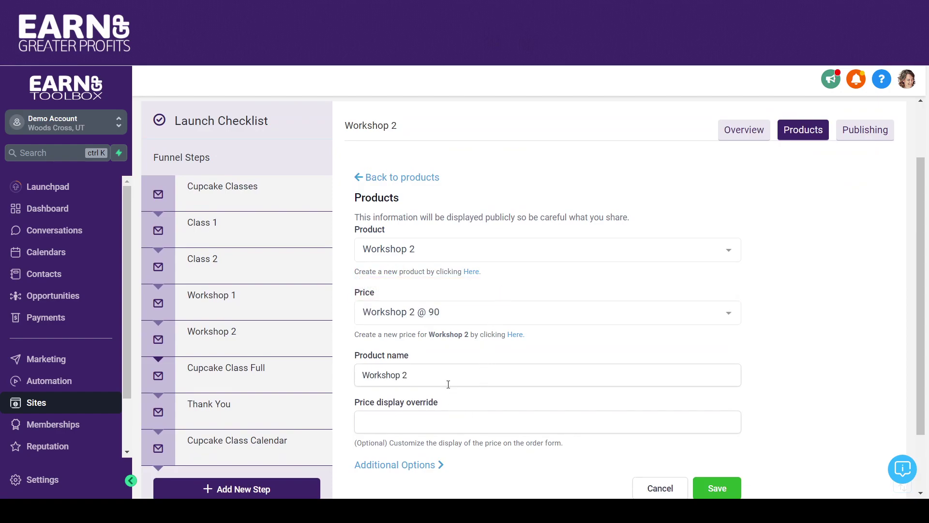
Step: Keep the name 'Workshop 2', save the product, and review the step's product list
left_click_drag(444, 380, 291, 383)
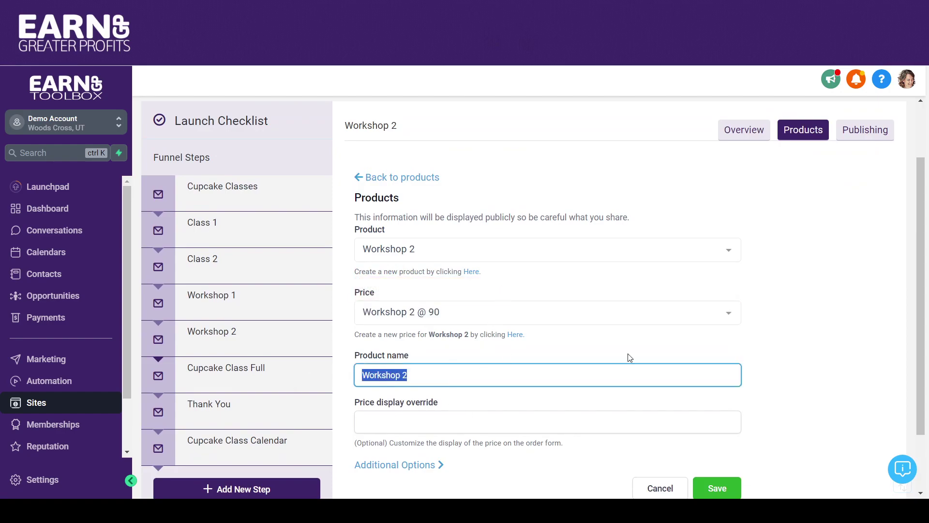
left_click_drag(925, 214, 916, 262)
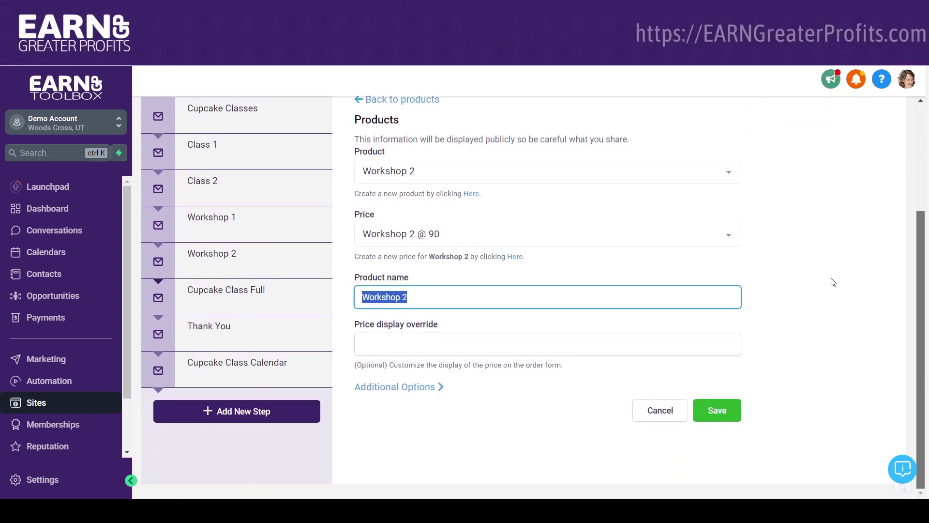
left_click(818, 277)
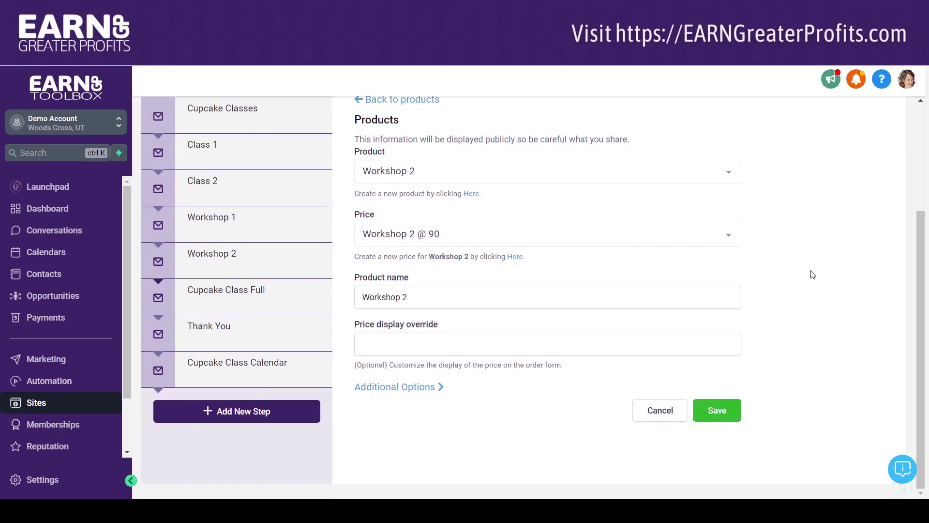
left_click(715, 412)
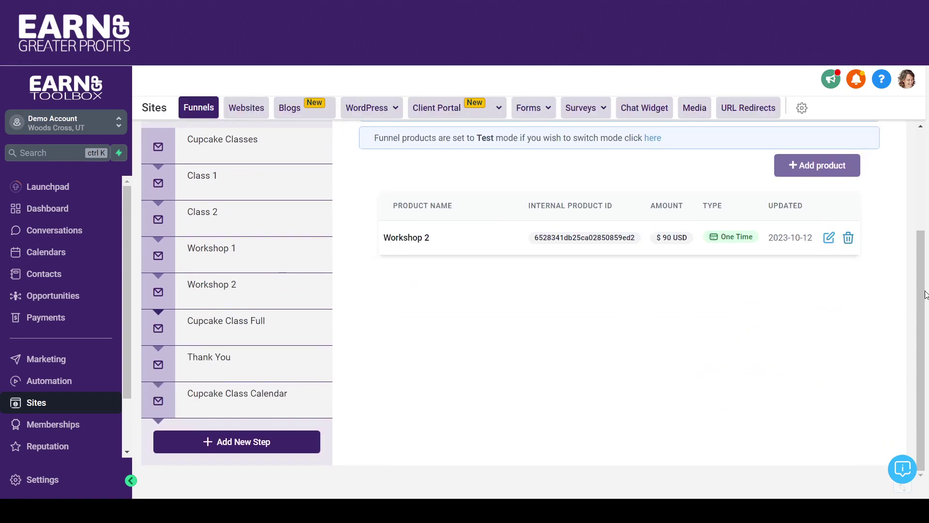
scroll(916, 217, "up", 3)
scroll(915, 232, "down", 2)
scroll(915, 234, "down", 1)
scroll(916, 235, "up", 2)
scroll(913, 237, "down", 2)
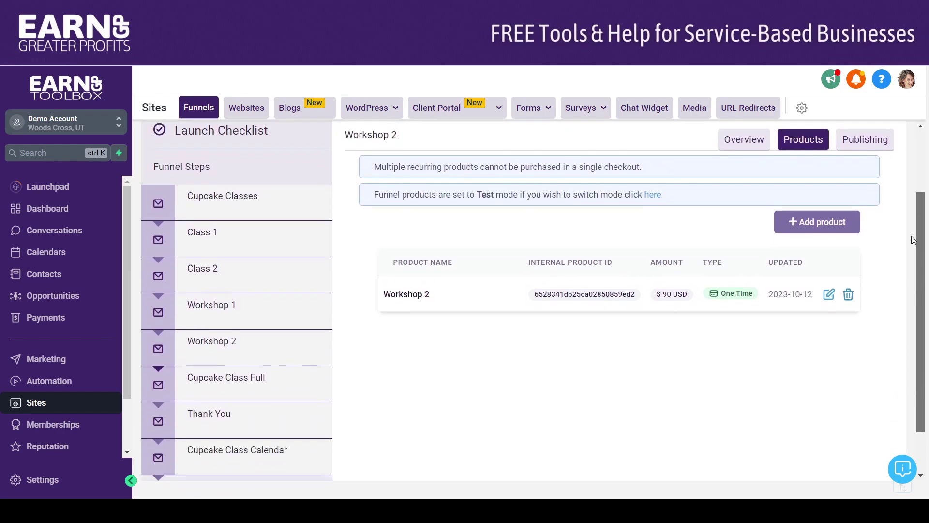
scroll(913, 237, "down", 1)
Step: Check the Workshop 2 step's Overview, Products and Publishing tabs, ending on the Overview preview
left_click(213, 322)
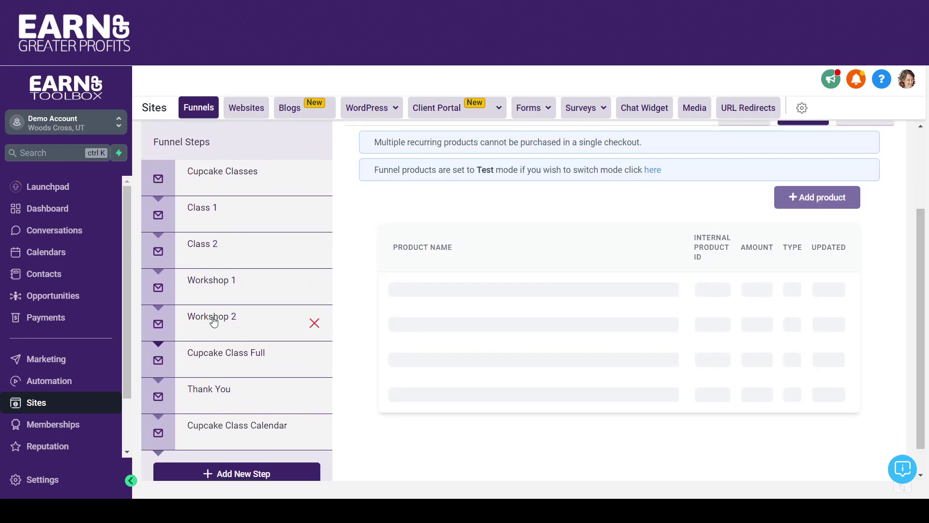
scroll(918, 243, "up", 3)
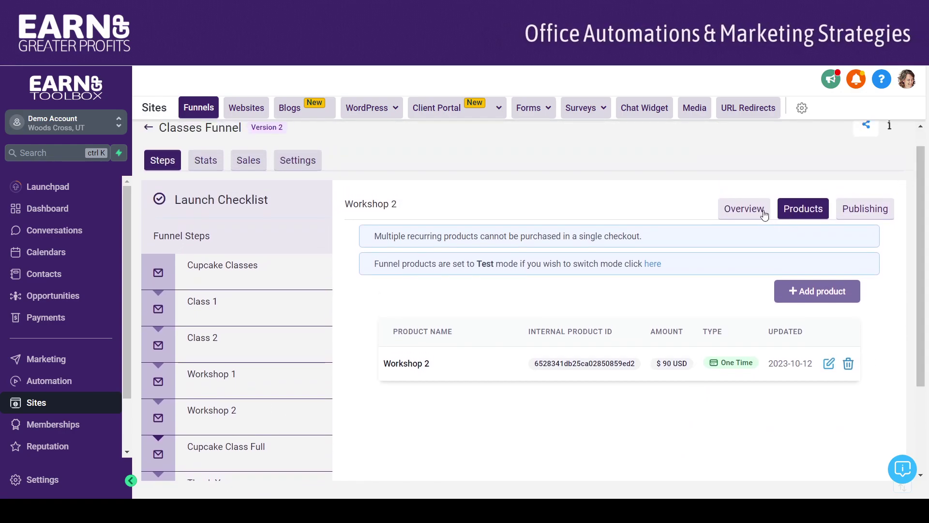
left_click(753, 211)
left_click(796, 213)
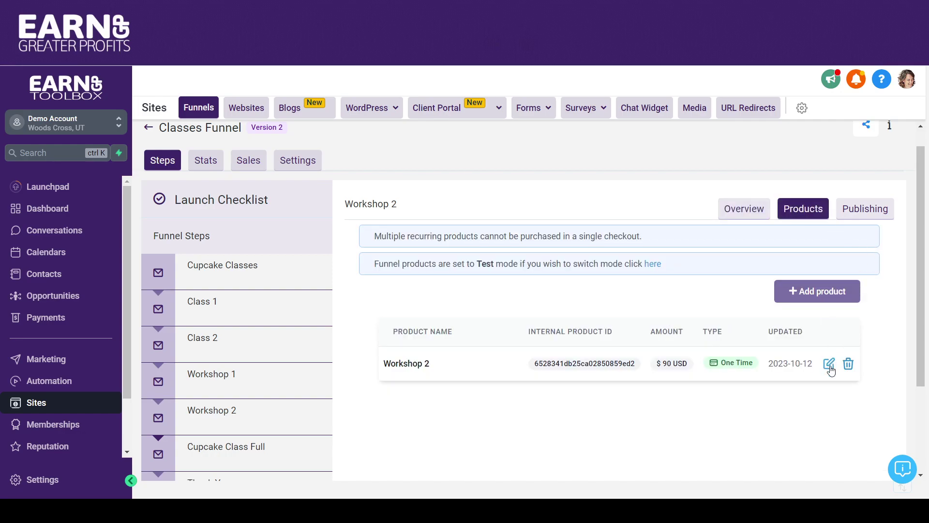
left_click(874, 211)
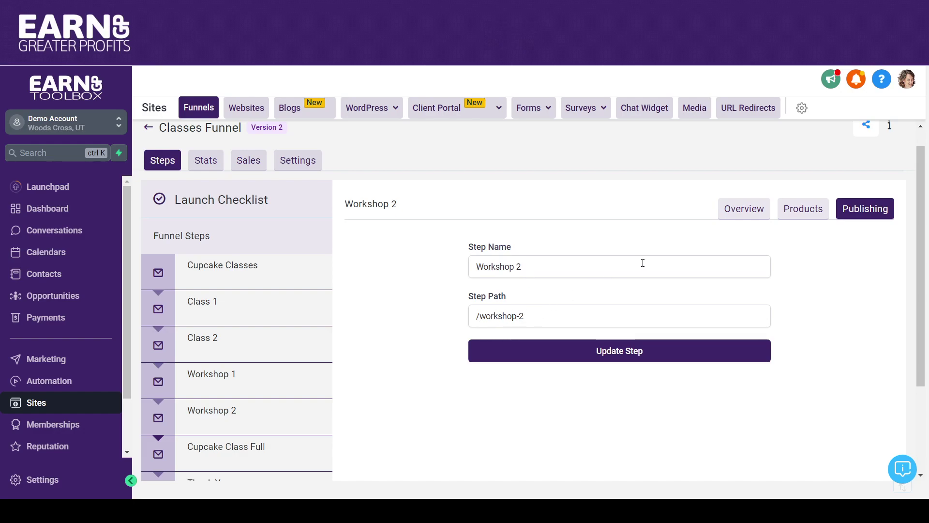
left_click(731, 214)
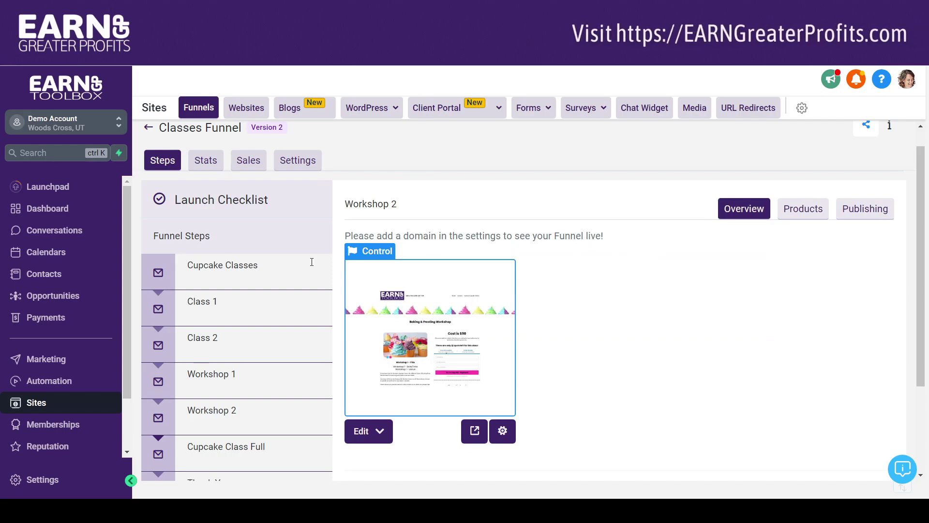
Step: Open the Class 2 page in the page builder, review its placeholders, and go back to the funnel
left_click(208, 337)
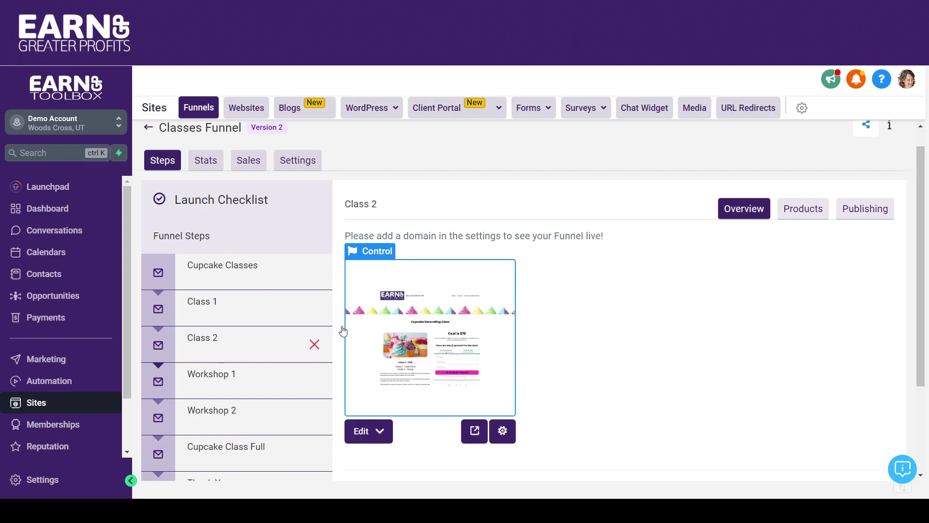
left_click(395, 352)
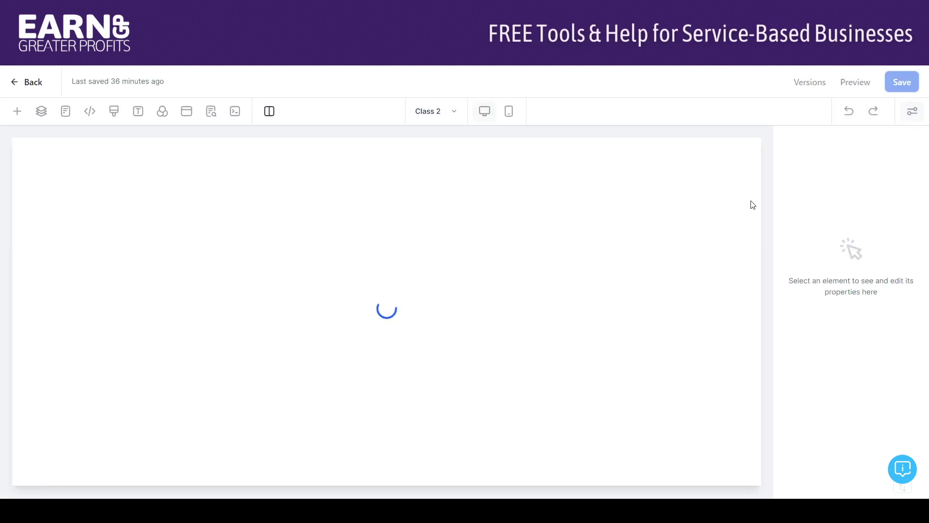
left_click_drag(718, 183, 726, 272)
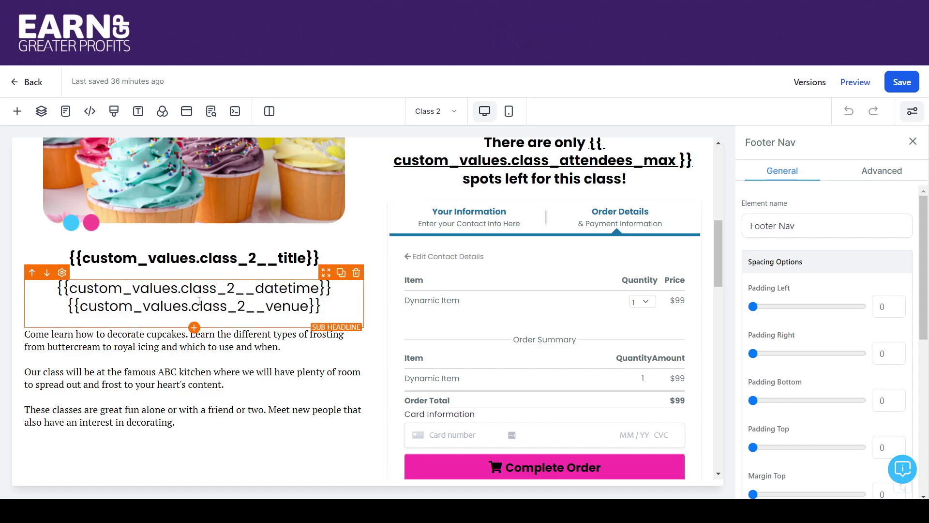
left_click(30, 82)
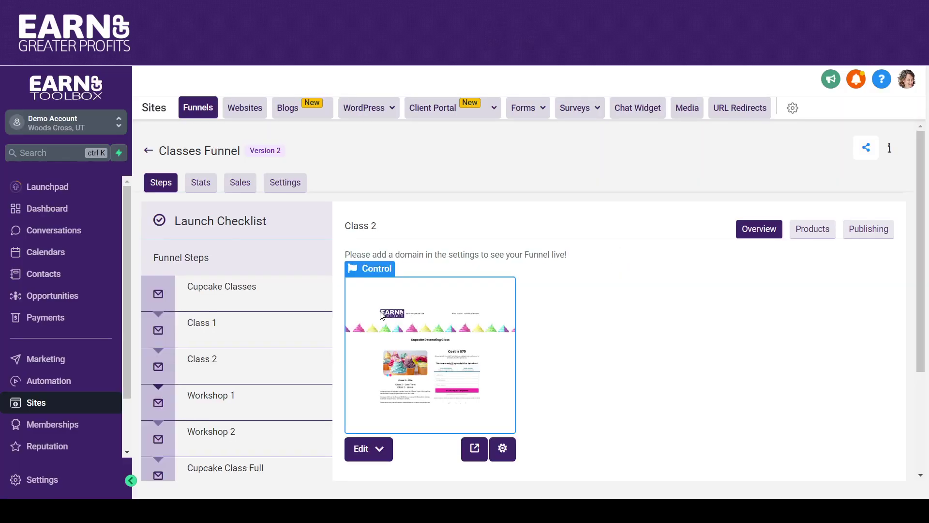
scroll(924, 183, "down", 2)
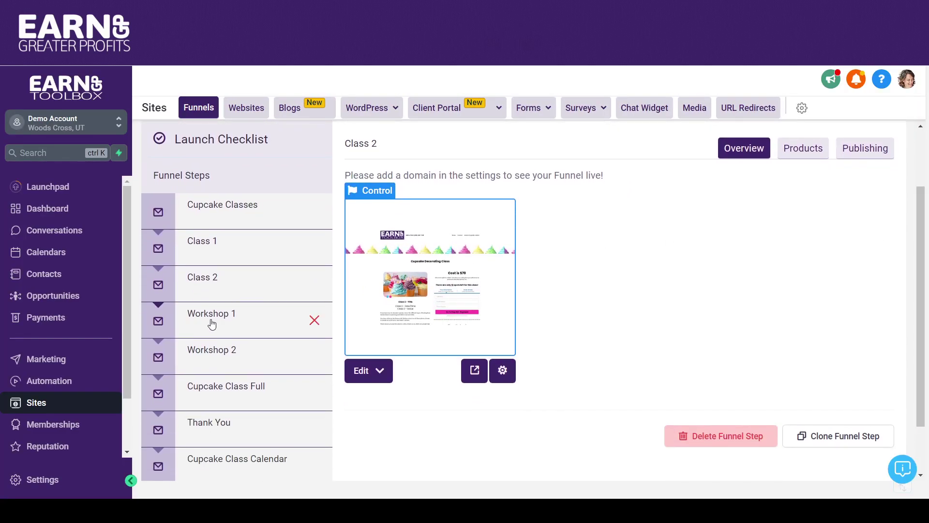
Step: Review the Workshop 1 page, then select {{ custom_values.workshop_1__title }} on page 3 of Custom Values
left_click(212, 319)
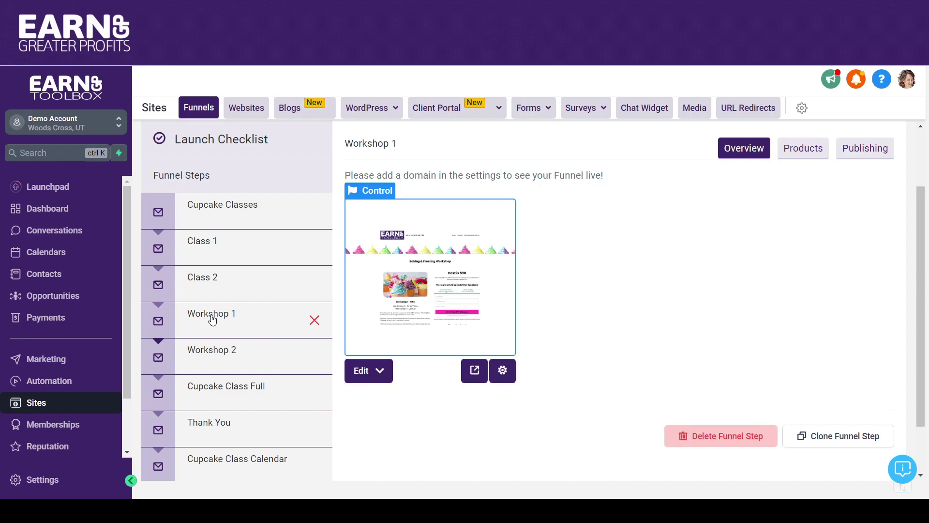
left_click(421, 289)
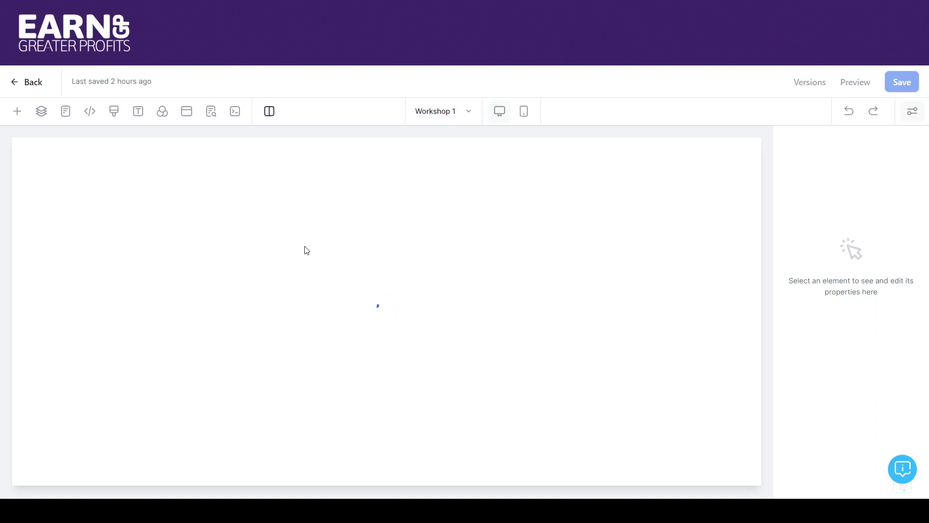
left_click_drag(720, 181, 724, 249)
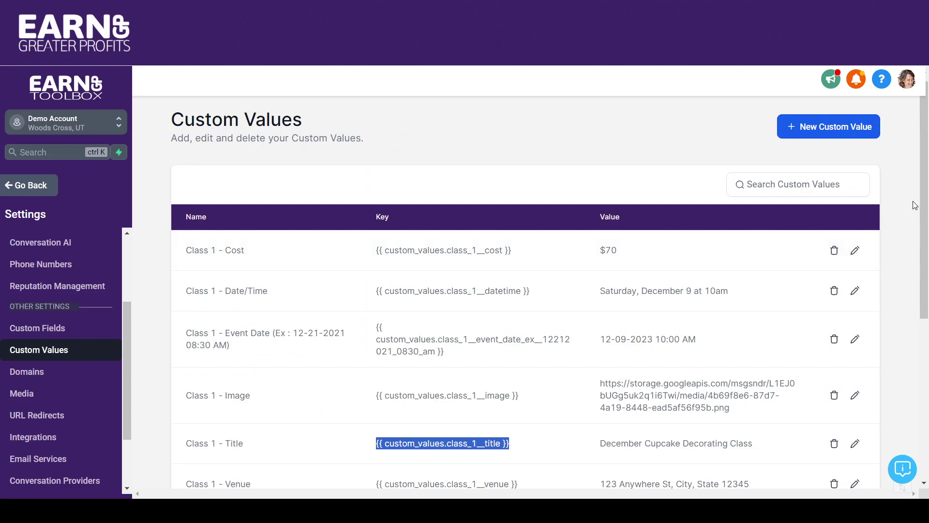
scroll(926, 191, "down", 6)
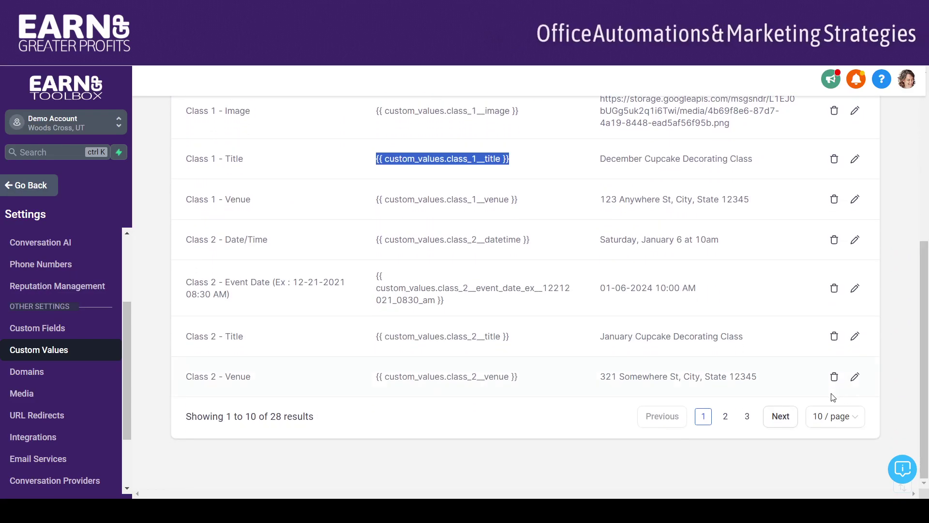
left_click(748, 416)
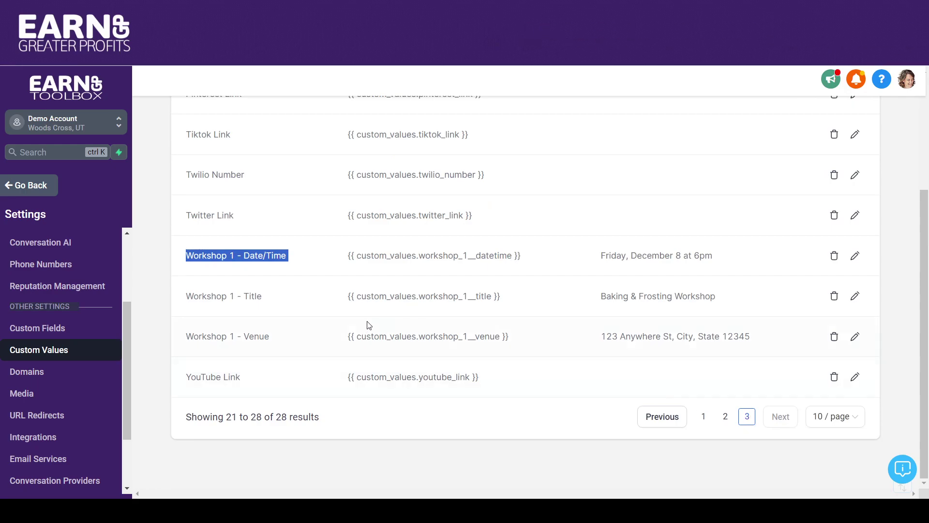
left_click_drag(529, 296, 342, 295)
key("ctrl+c")
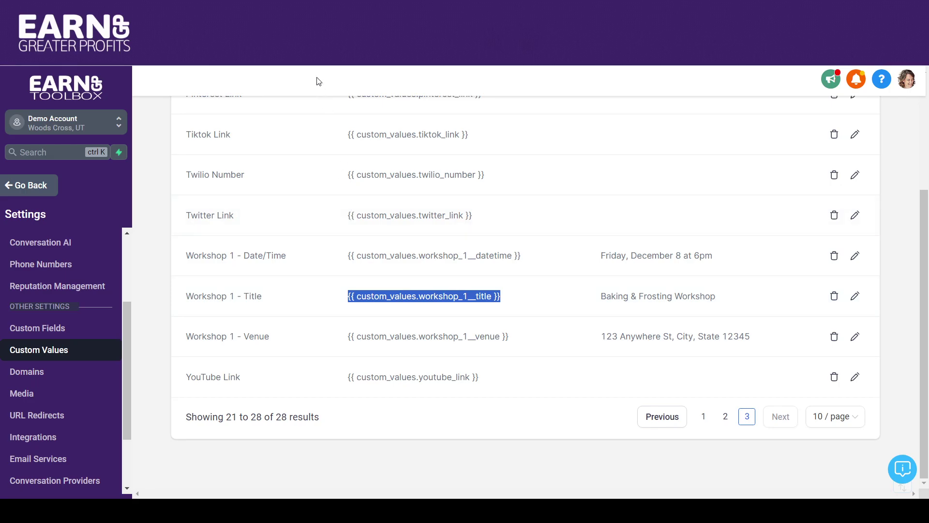
Step: Replace the Workshop 1 title text with its custom value placeholder and make it bold
key("ctrl+Tab")
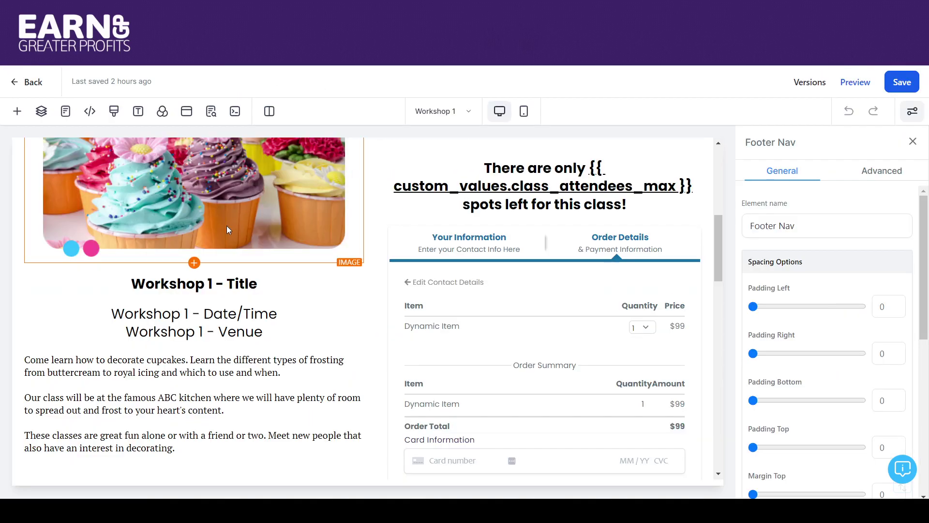
left_click_drag(271, 282, 131, 283)
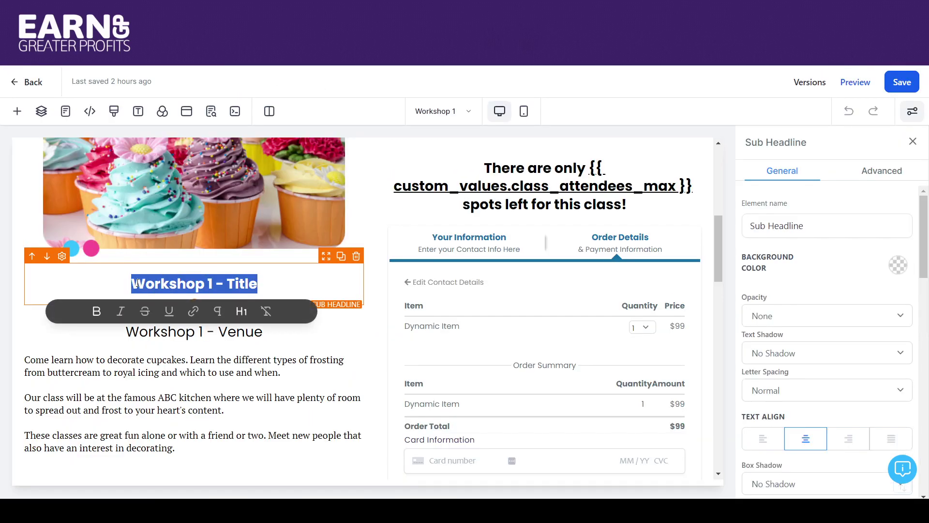
key("ctrl+v")
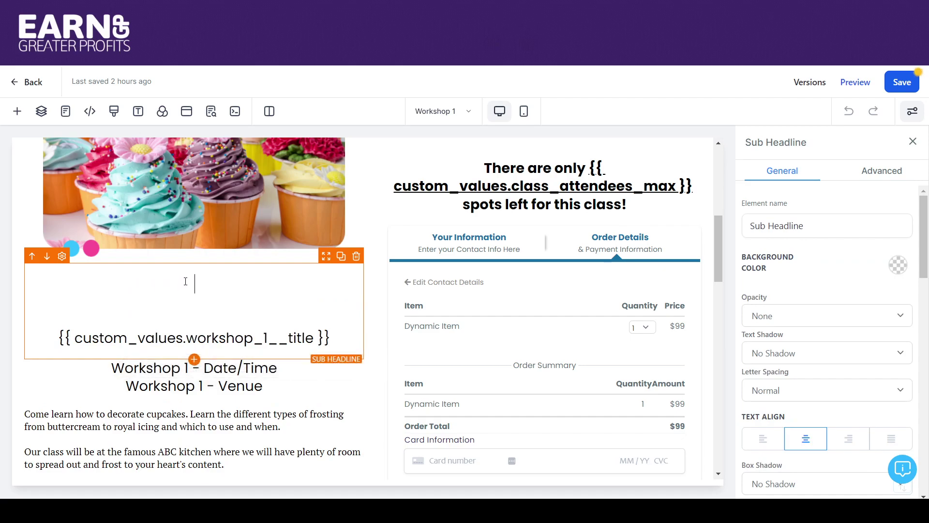
key("Delete")
key("Delete")
key("Delete")
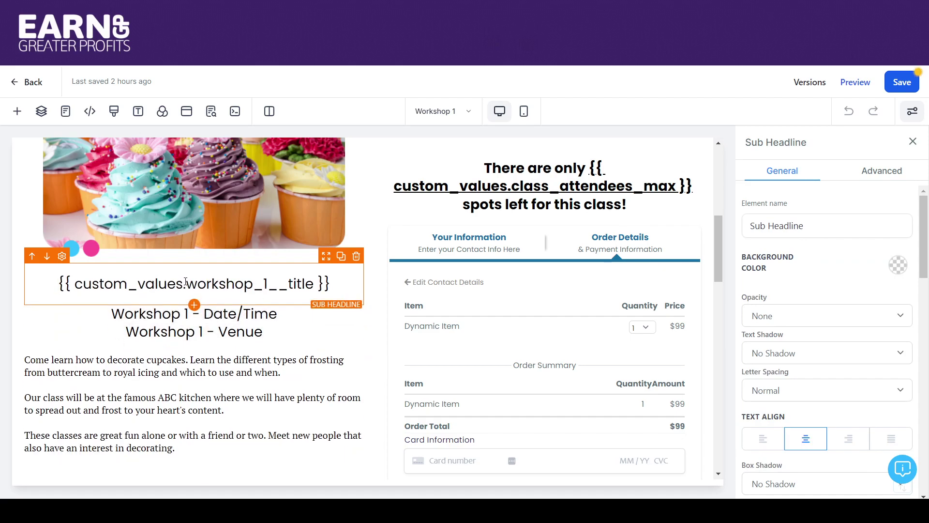
left_click_drag(324, 297, 54, 286)
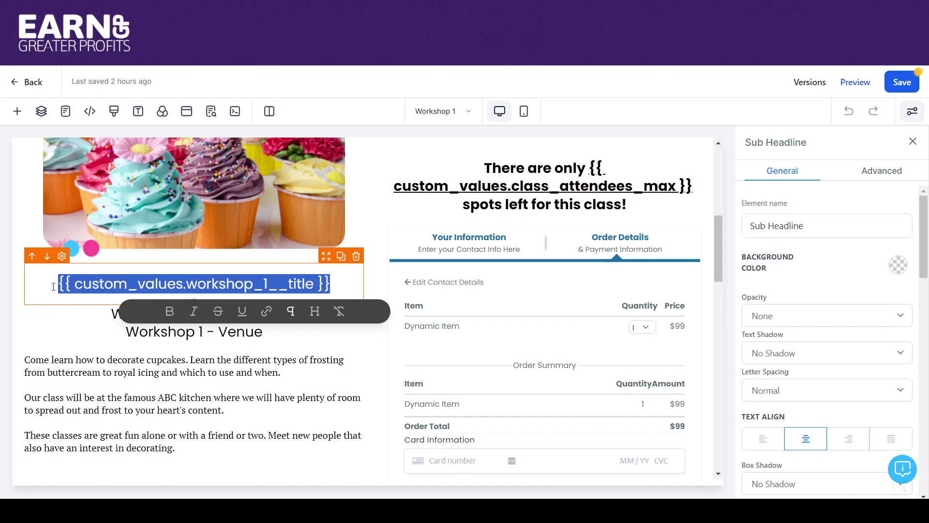
left_click(170, 311)
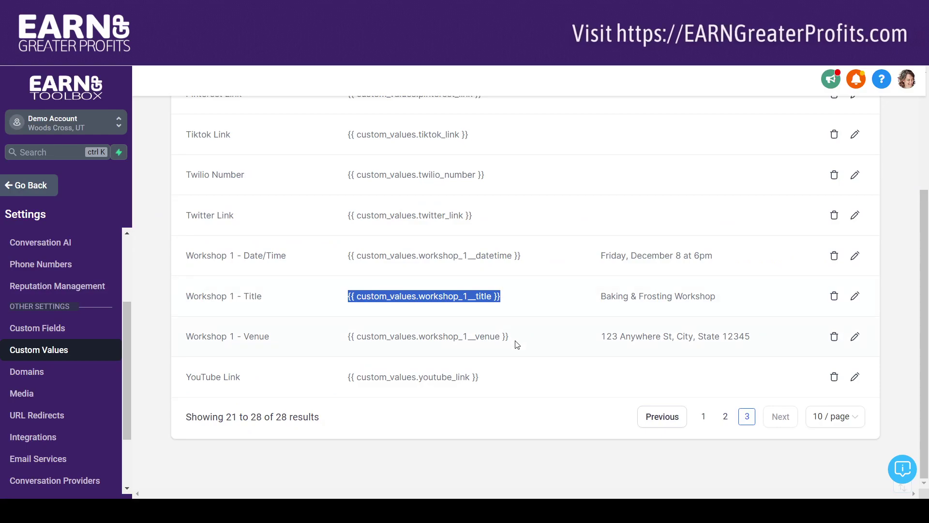
Step: Replace the Workshop 1 date/time text with its custom value placeholder, removing the empty line
left_click_drag(531, 255, 360, 256)
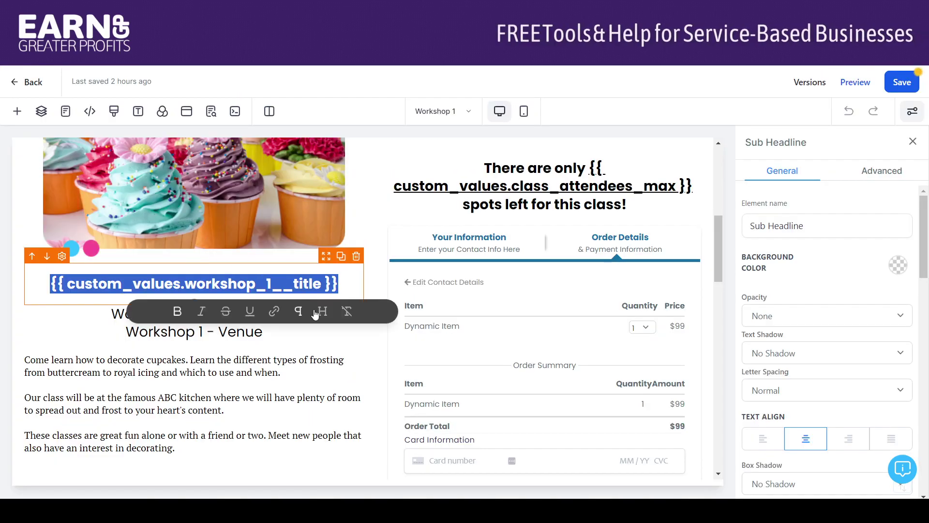
left_click(114, 317)
left_click_drag(113, 315, 288, 310)
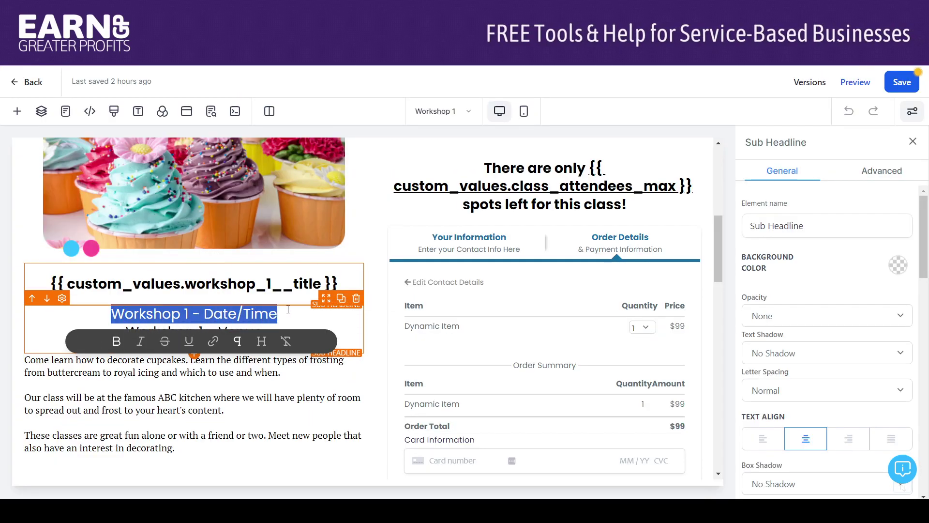
type("{{ custom_values.workshop_1__datetime }}")
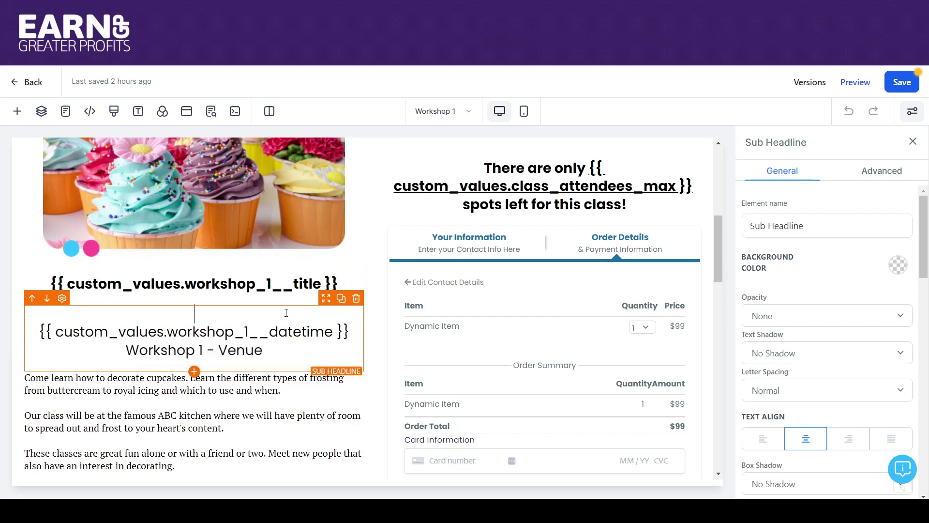
key("Delete")
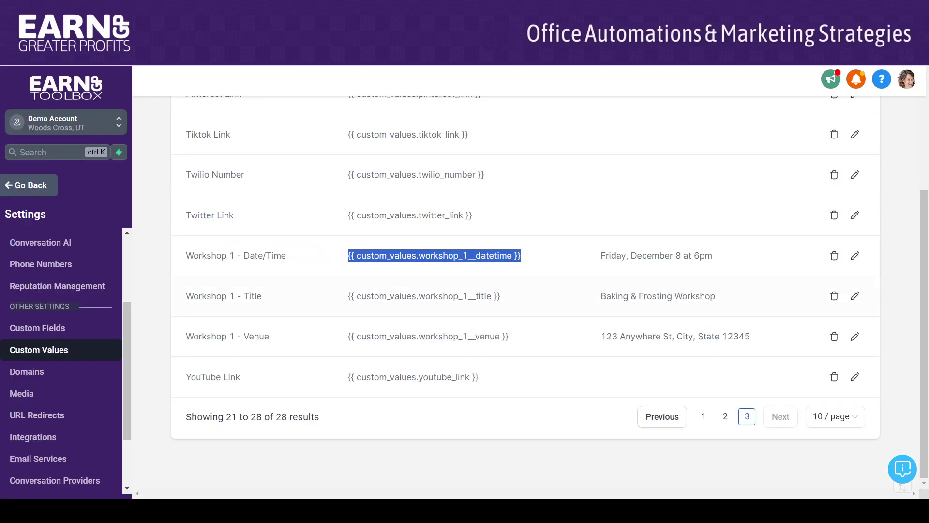
Step: Replace the Workshop 1 venue text with its placeholder, remove the blank line, and save the page
left_click_drag(510, 336, 344, 338)
key("ctrl+c")
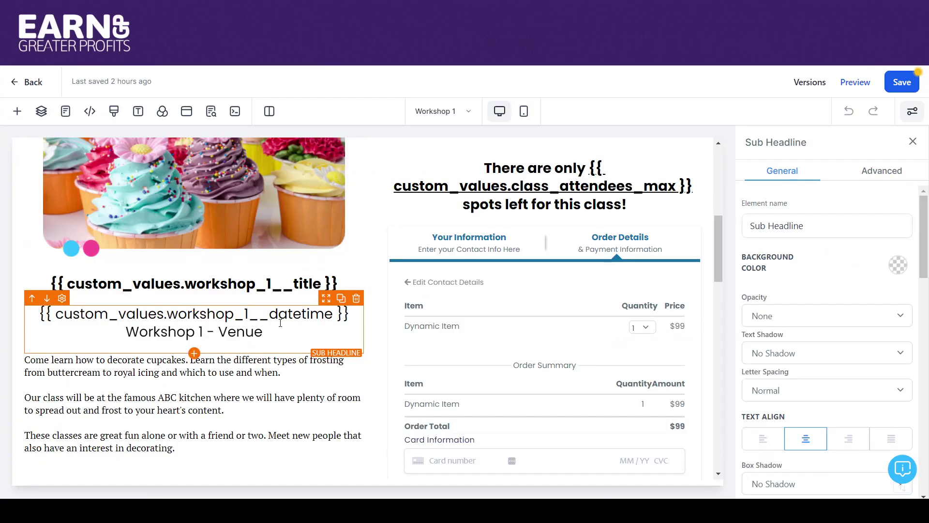
left_click_drag(280, 336, 132, 334)
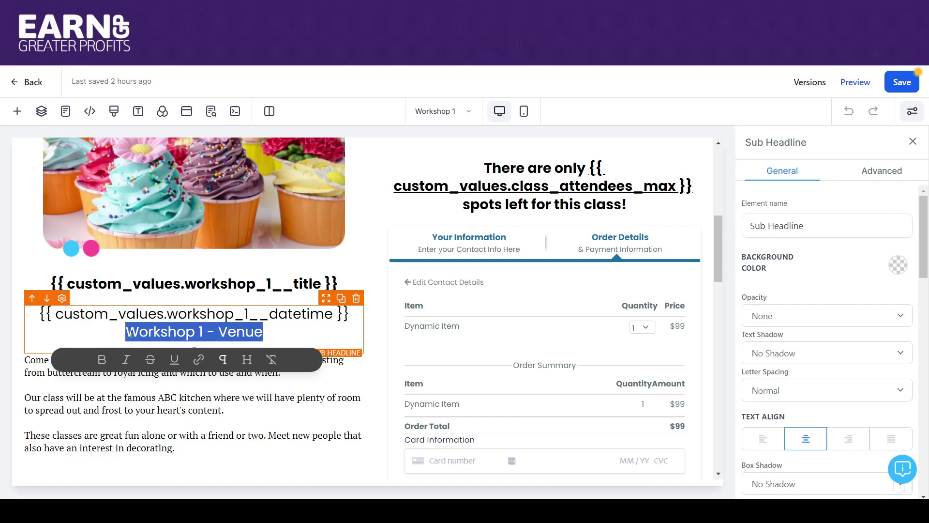
key("ctrl+v")
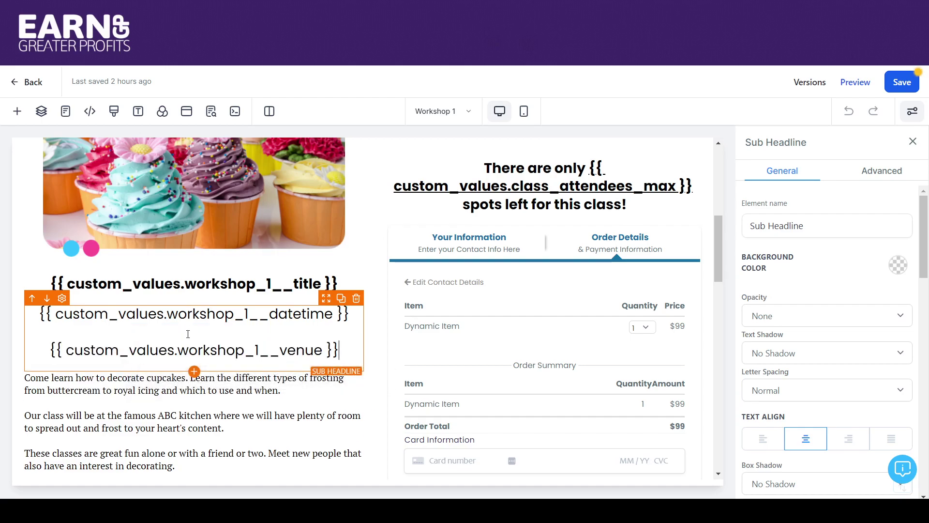
key("Delete")
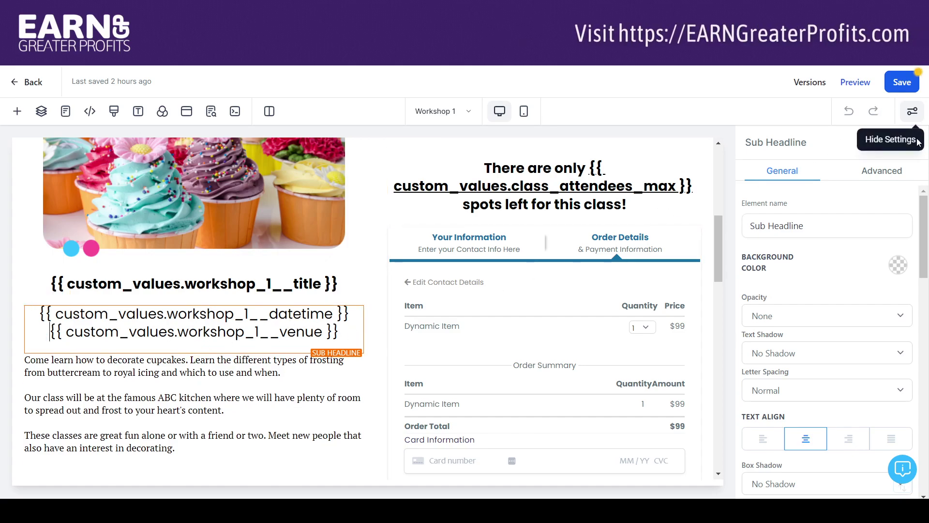
left_click(901, 82)
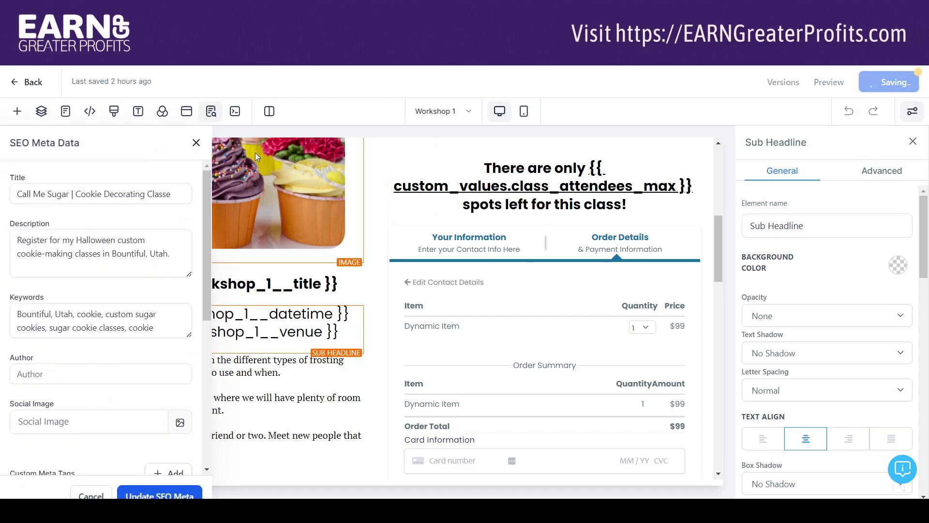
left_click(197, 143)
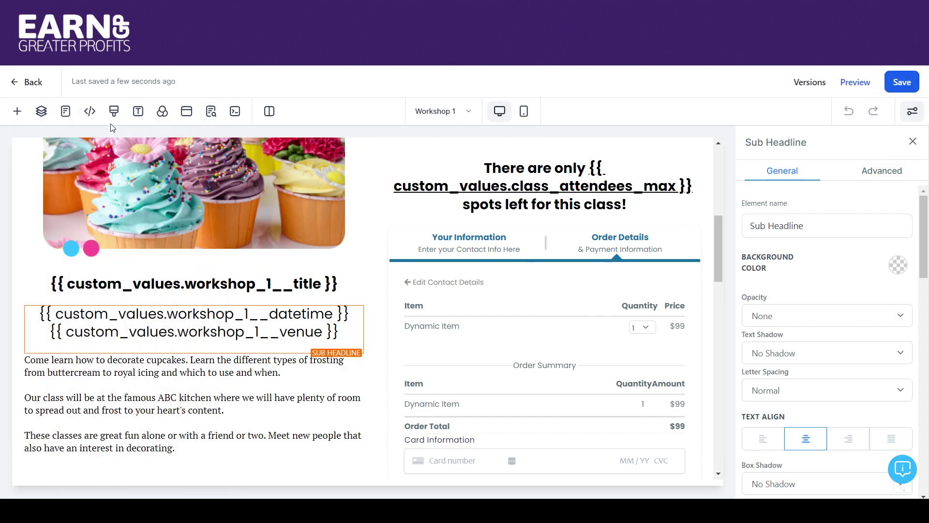
Step: Return from the page editor to the Classes Funnel and switch to the email templates tab
left_click(27, 85)
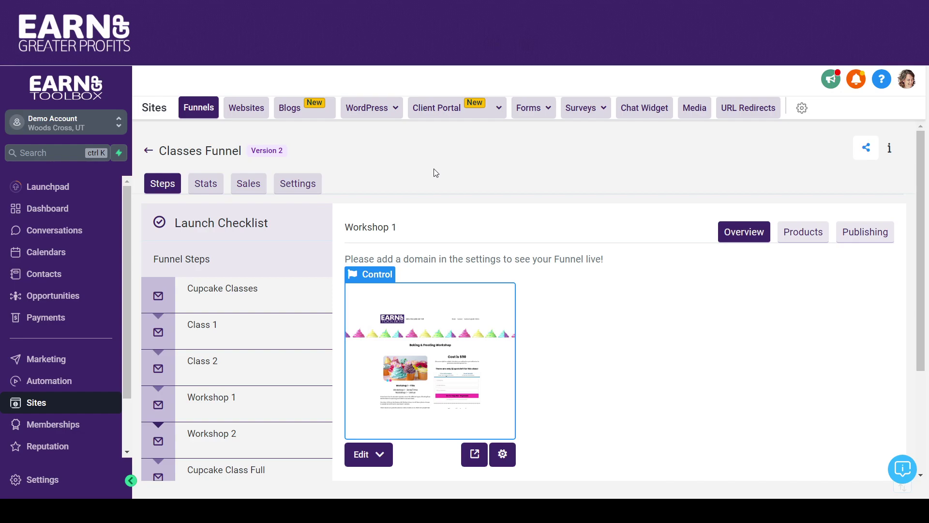
key("ctrl+Tab")
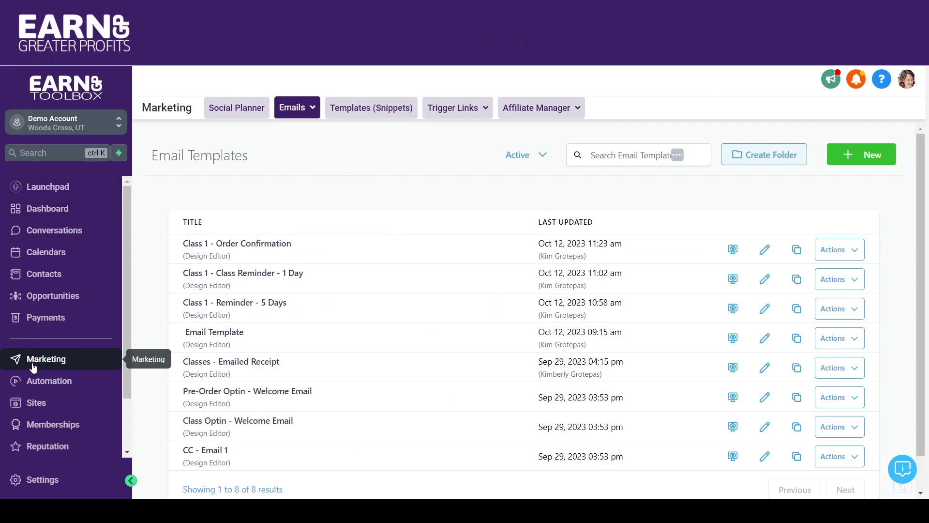
Step: Go to Marketing > Emails > Templates and open the Class 1 - Order Confirmation template
left_click(300, 115)
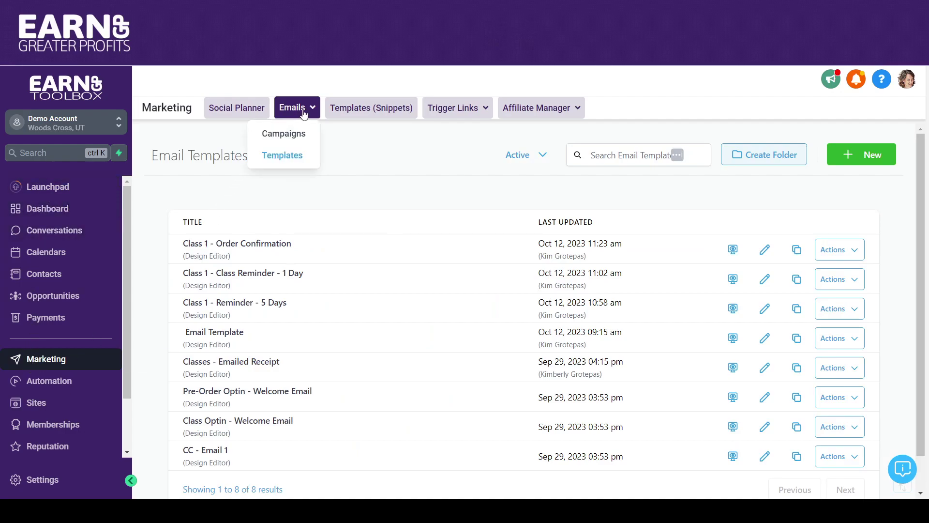
left_click(284, 156)
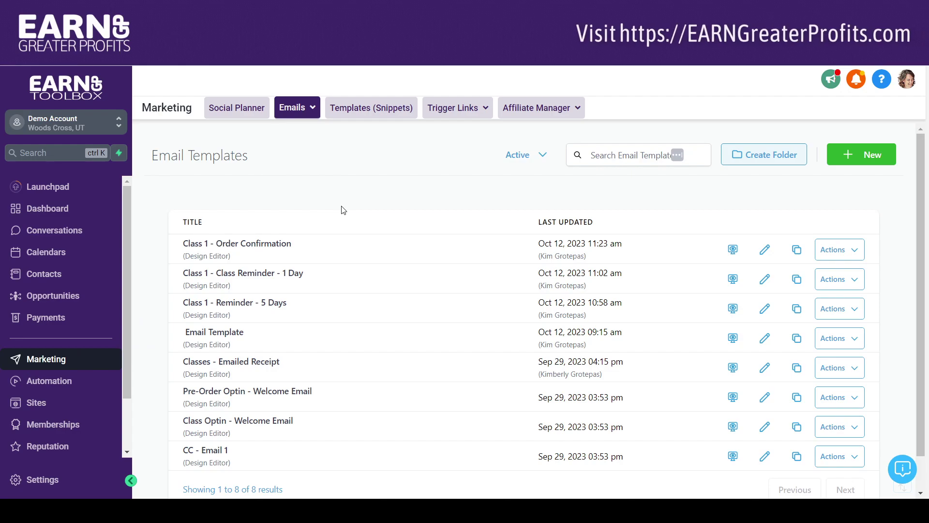
scroll(922, 210, "down", 1)
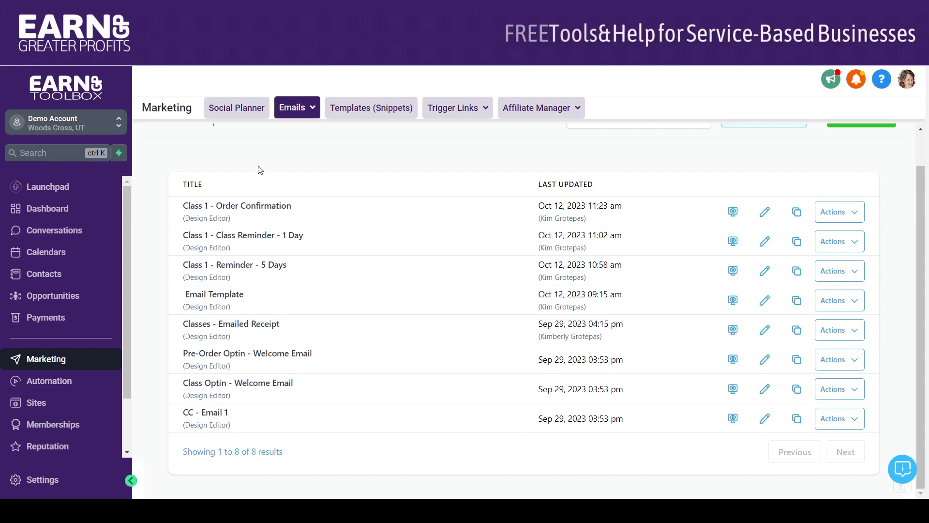
left_click(233, 207)
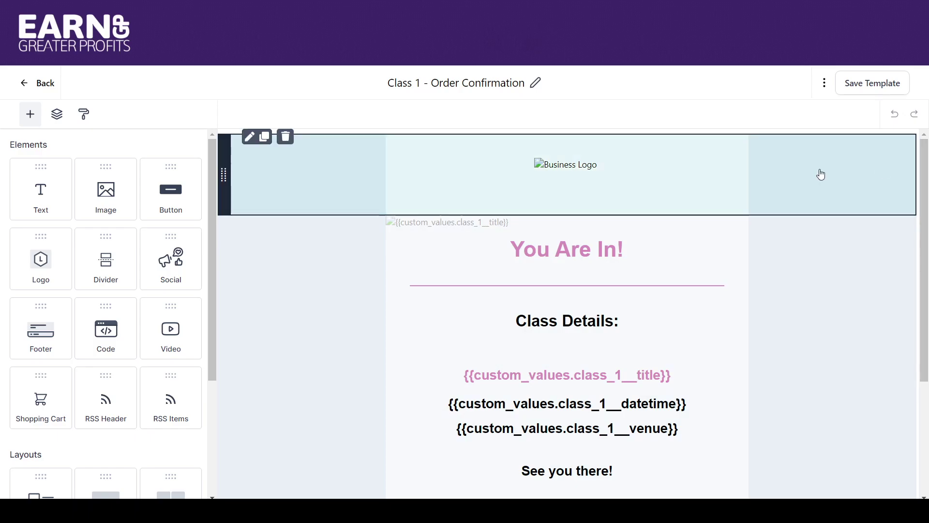
Step: Inspect the logo image's link field and the class details section in the template
left_click(438, 196)
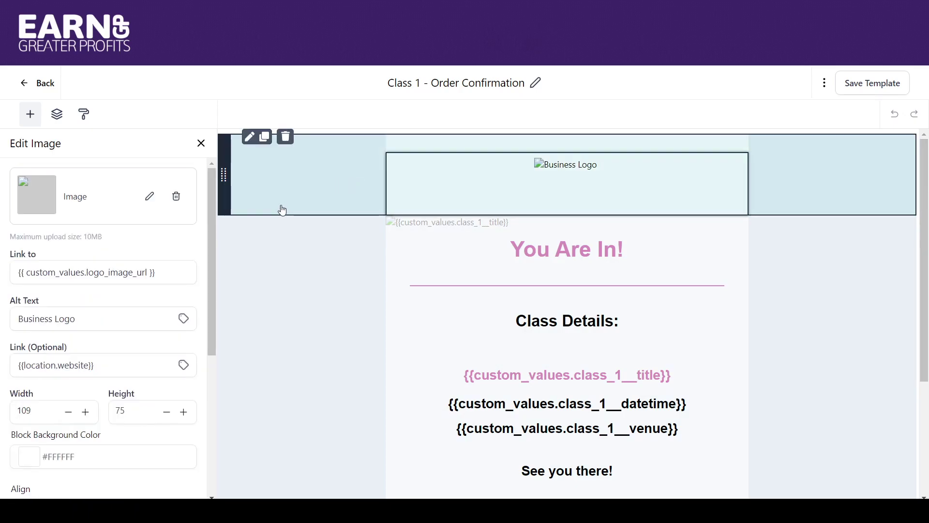
left_click(104, 265)
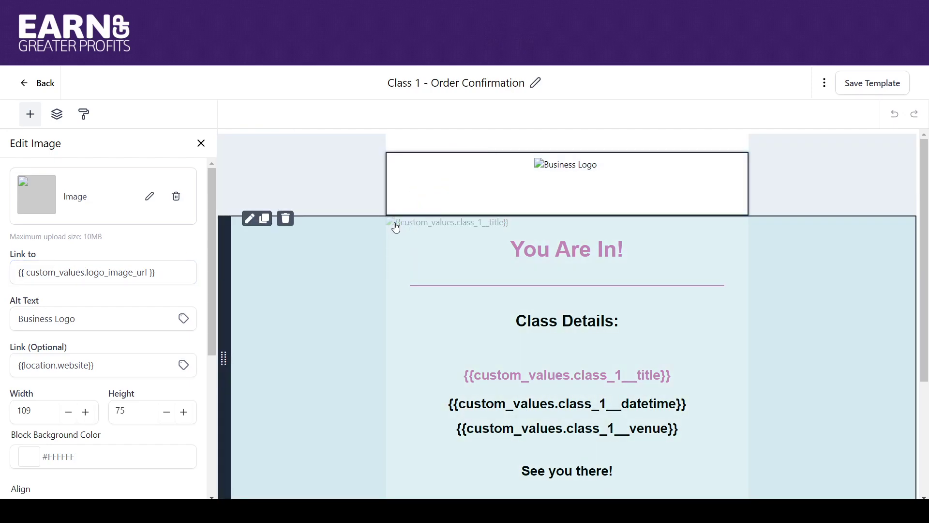
left_click(397, 227)
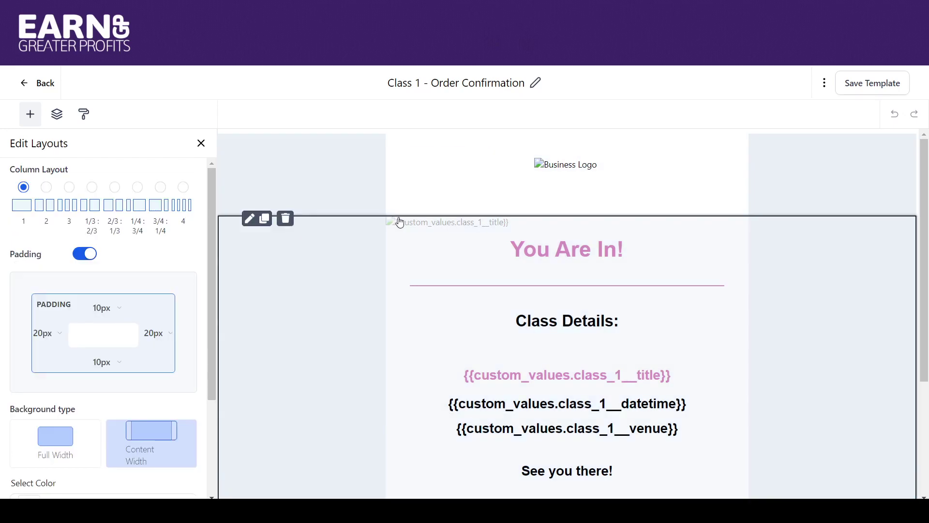
left_click(397, 226)
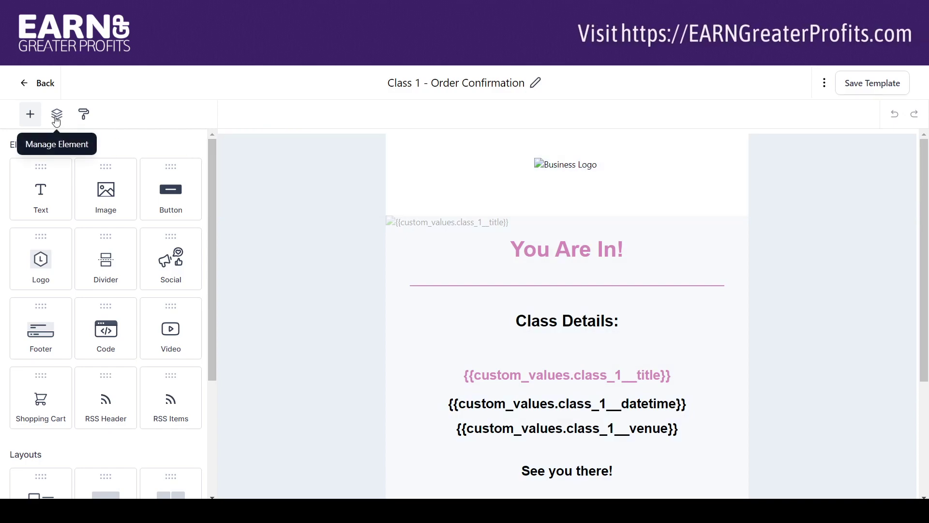
Step: Via Layers > Section > Column, open the class image's settings and check its Link to value
left_click(57, 118)
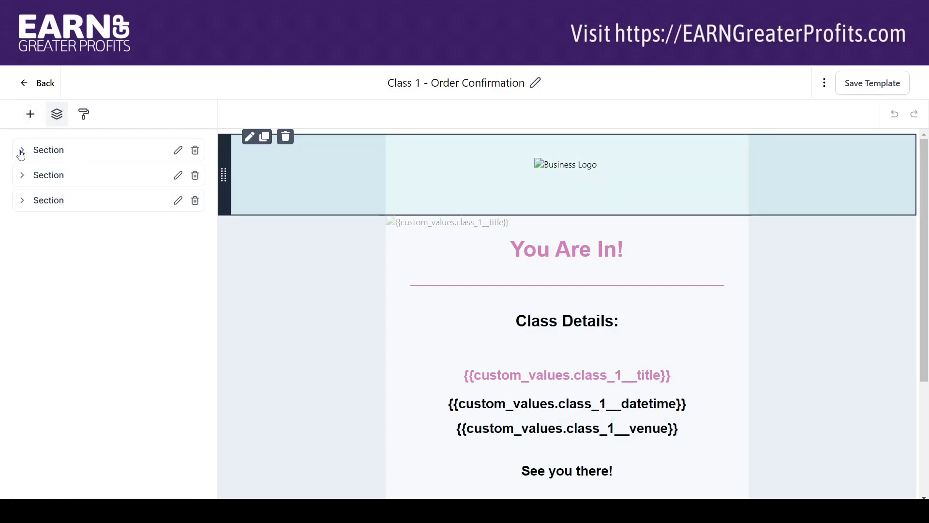
left_click(21, 151)
left_click(40, 168)
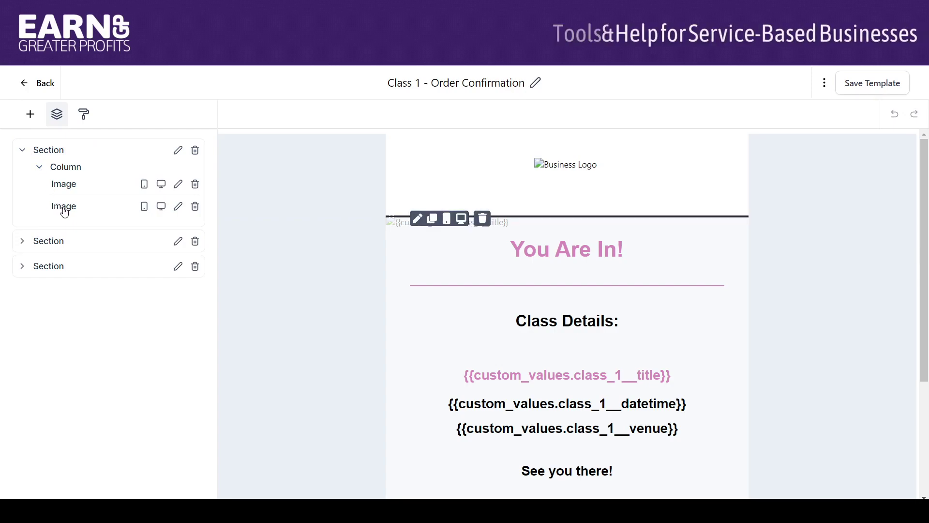
left_click(178, 208)
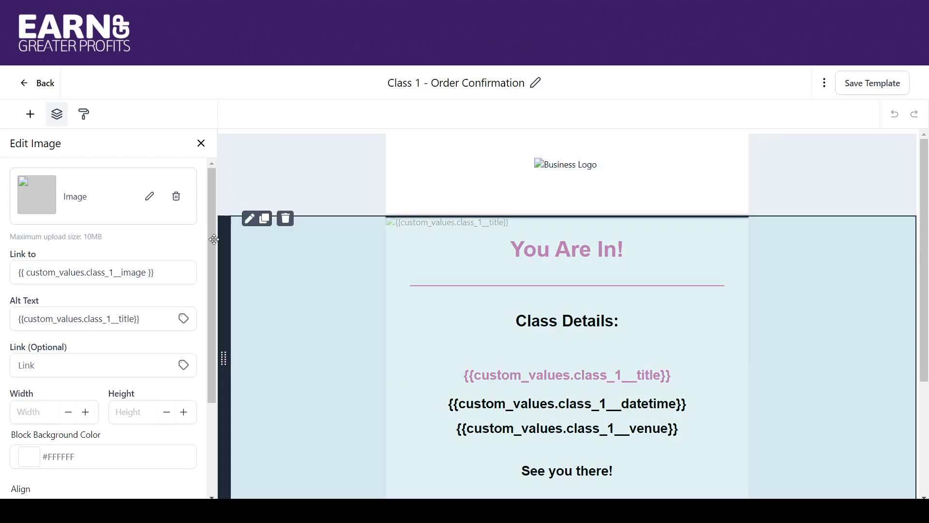
left_click(173, 275)
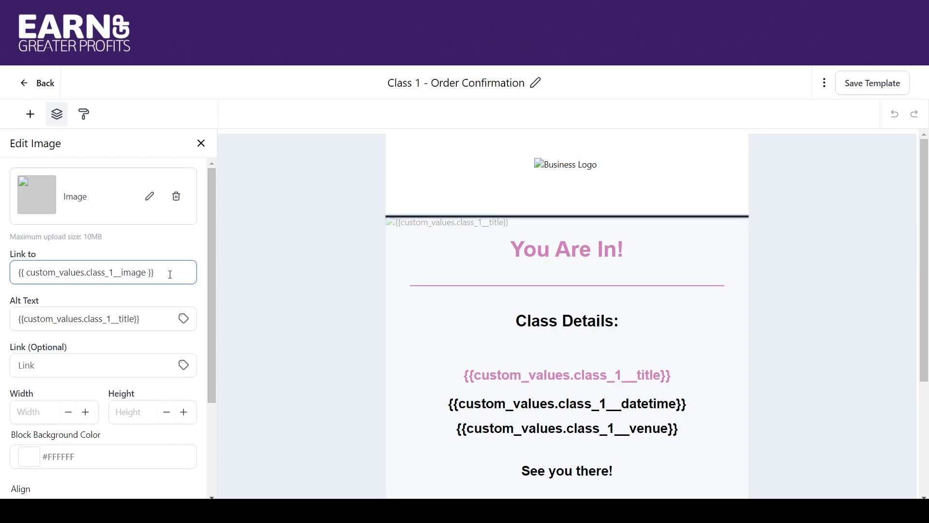
left_click(173, 135)
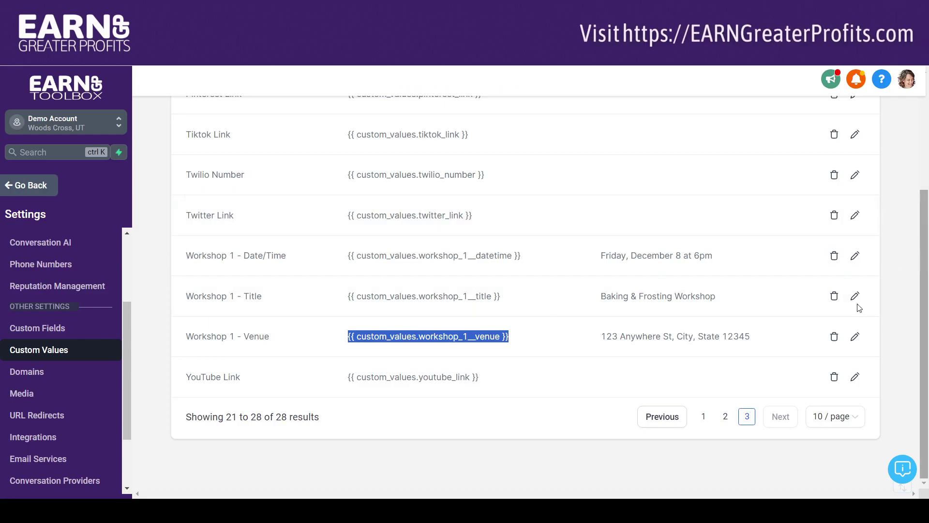
Step: On page 1 of Custom Values, select the {{ custom_values.class_1__image }} key
left_click(704, 417)
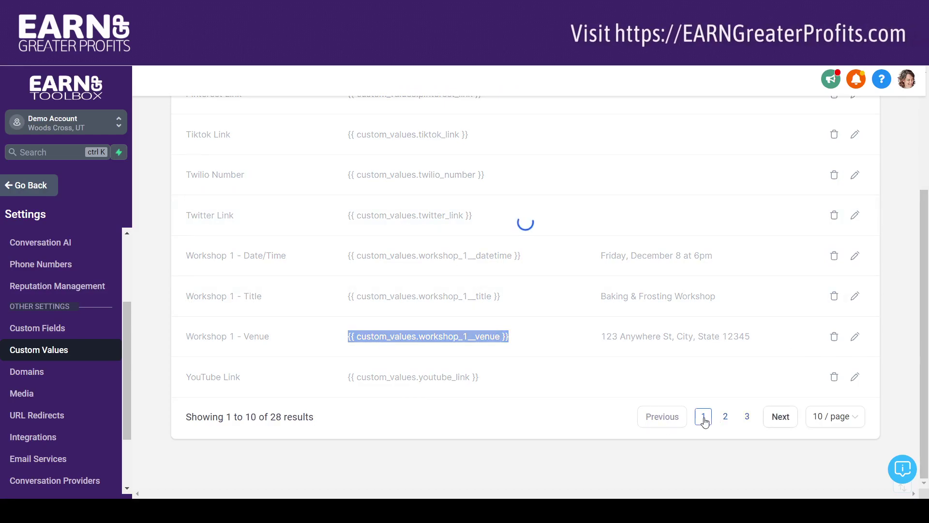
left_click_drag(924, 323, 899, 217)
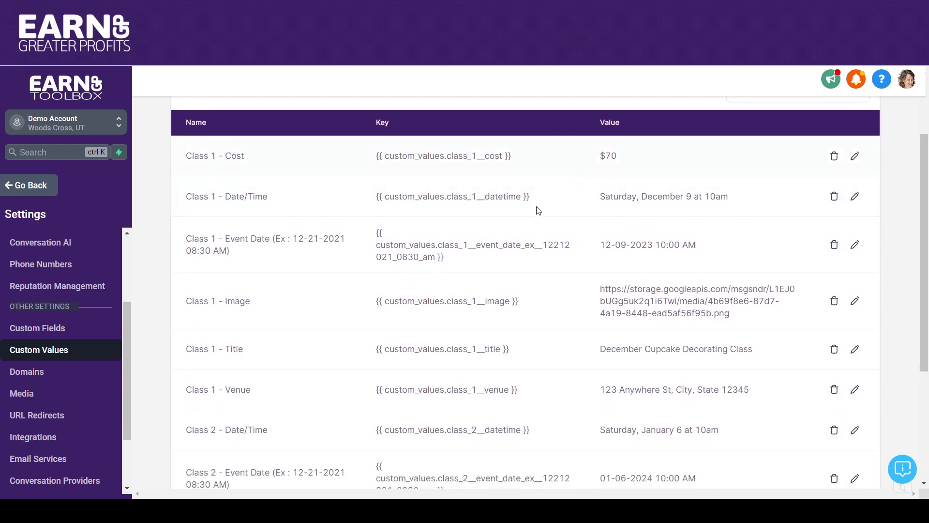
left_click_drag(536, 300, 356, 304)
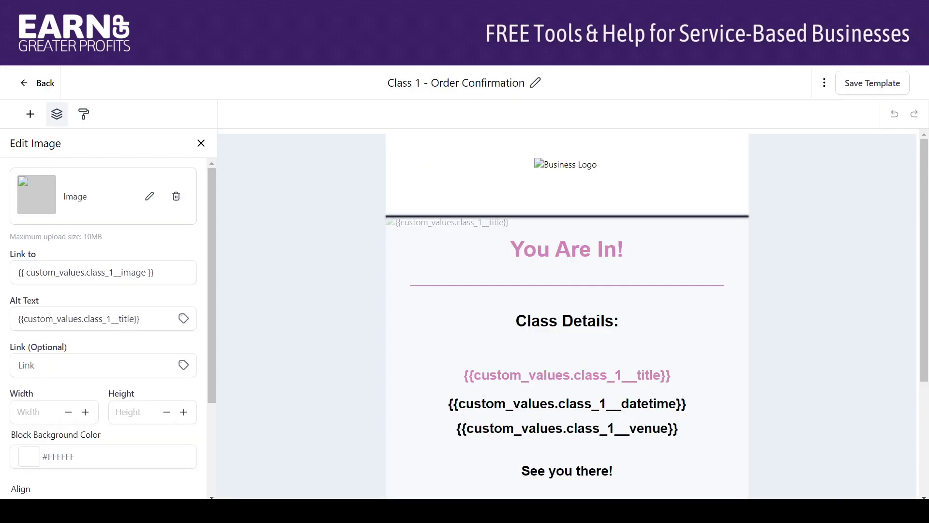
Step: Compare the template image's Link to value with the Class 1 - Image custom value, leaving the link unchanged
left_click(126, 276)
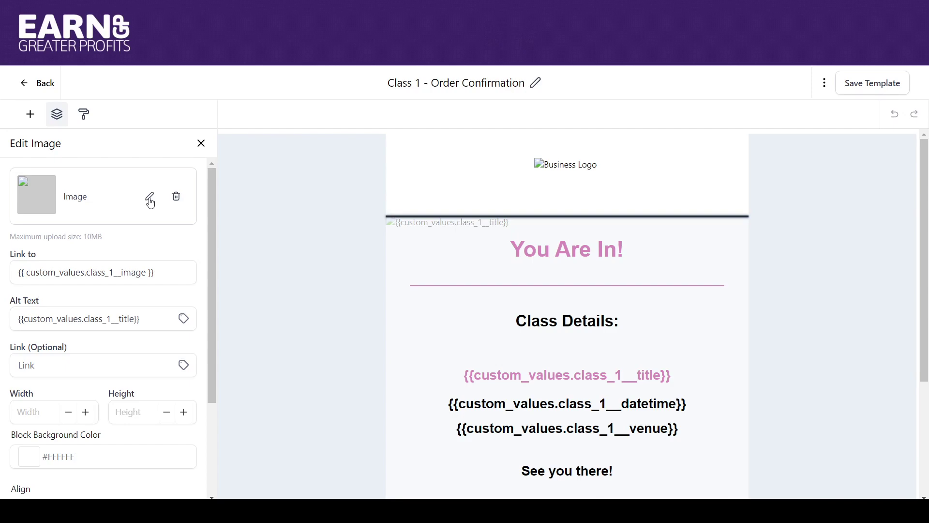
left_click(161, 273)
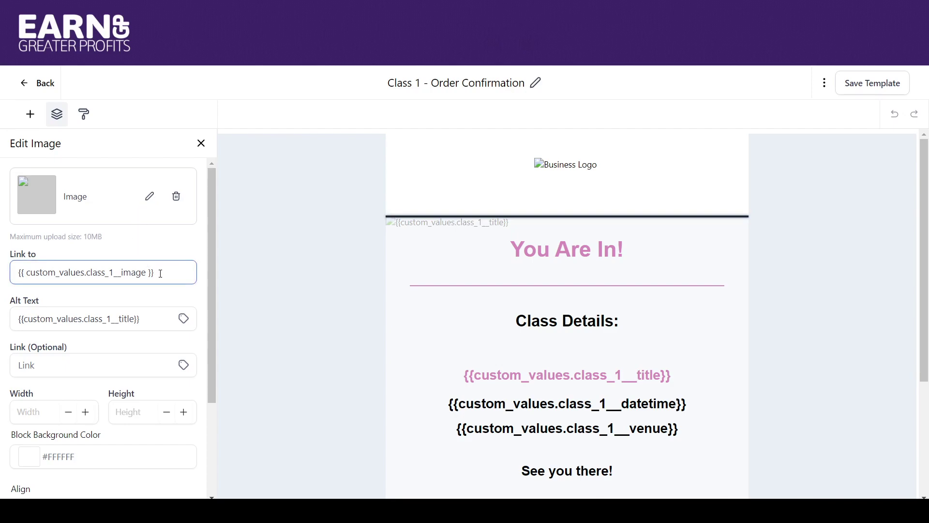
left_click(167, 158)
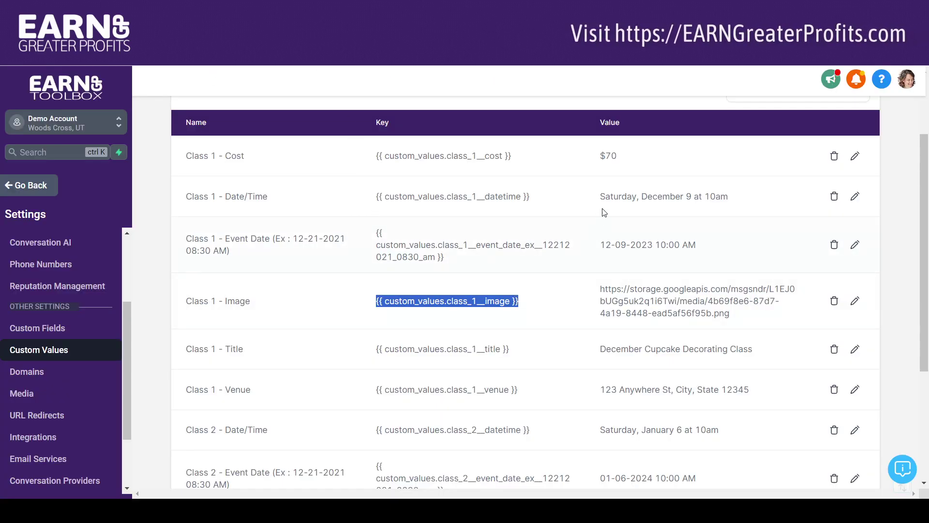
Step: Inspect the Class 1 - Image URL and Class 1 - Date/Time values, cancelling without changes
left_click(855, 301)
left_click(326, 332)
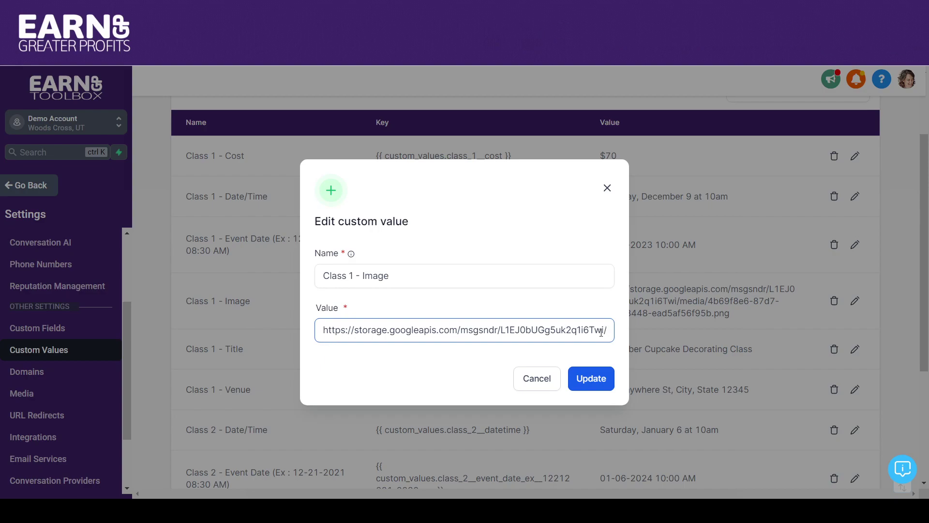
left_click(536, 379)
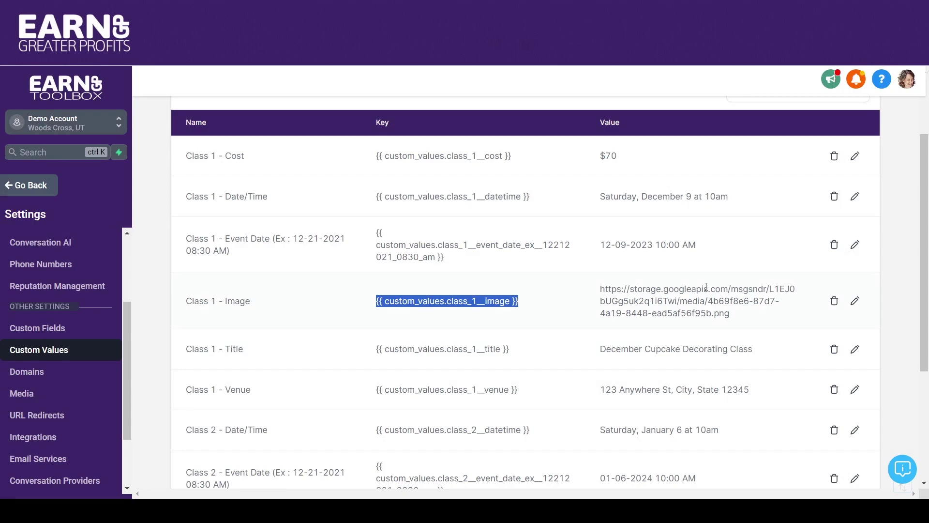
left_click(855, 196)
left_click(426, 335)
left_click_drag(457, 330, 312, 327)
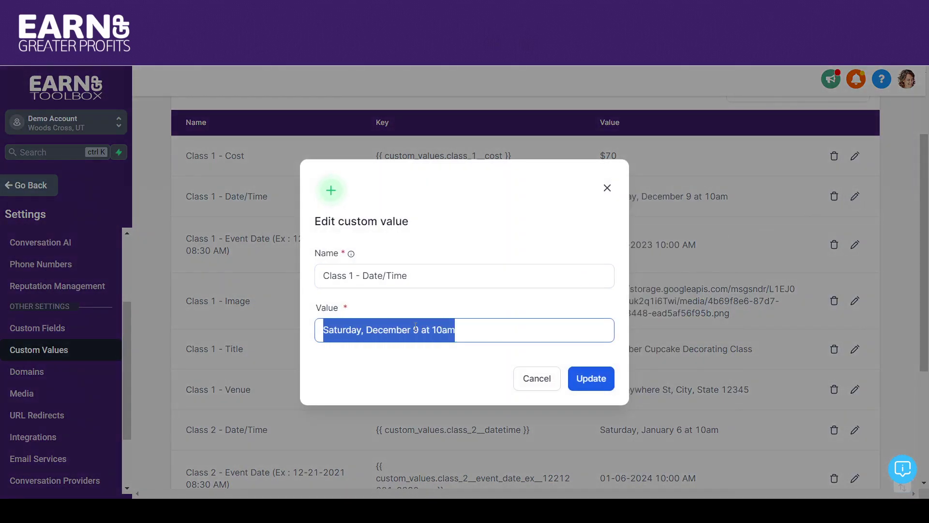
left_click(536, 378)
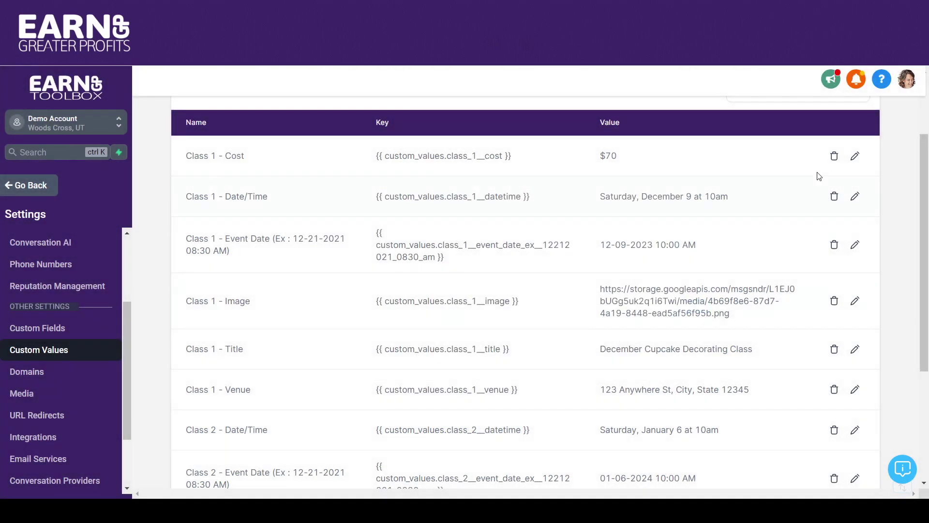
Step: Inspect the Class 1 - Cost value and the 'December Cupcake Decorating Class' title, cancelling without changes
left_click(855, 155)
left_click(394, 335)
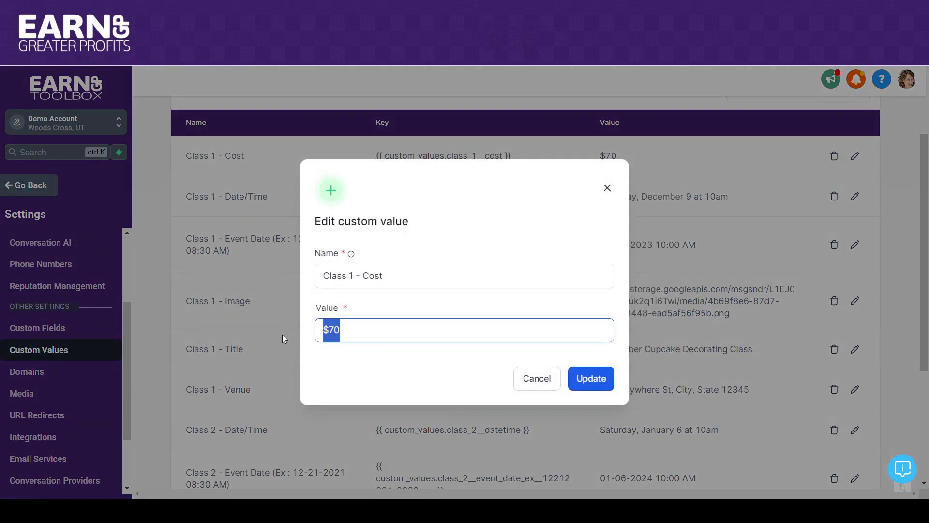
left_click(543, 380)
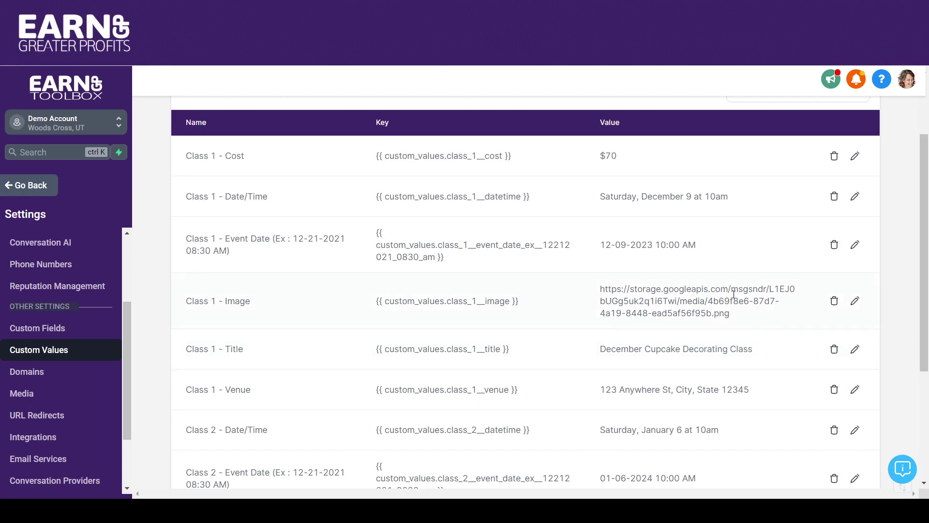
left_click(855, 349)
left_click_drag(479, 330, 334, 333)
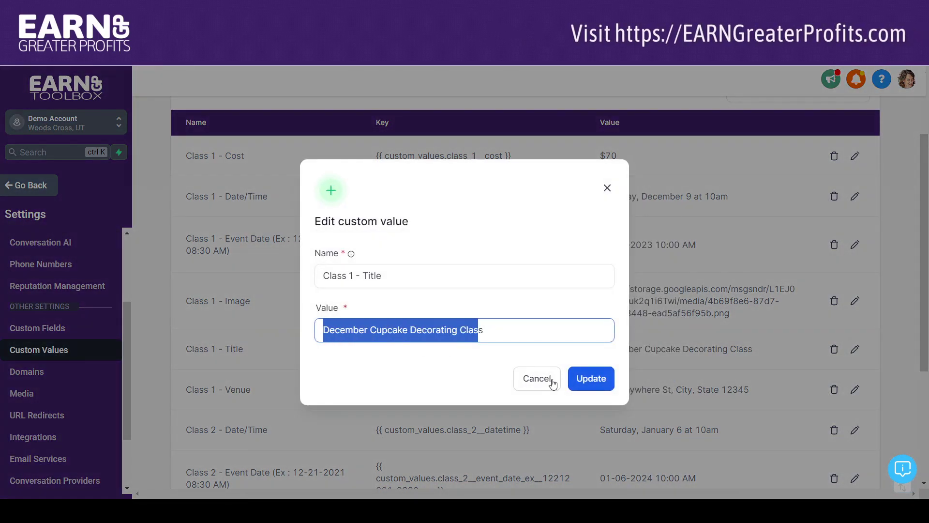
left_click(536, 378)
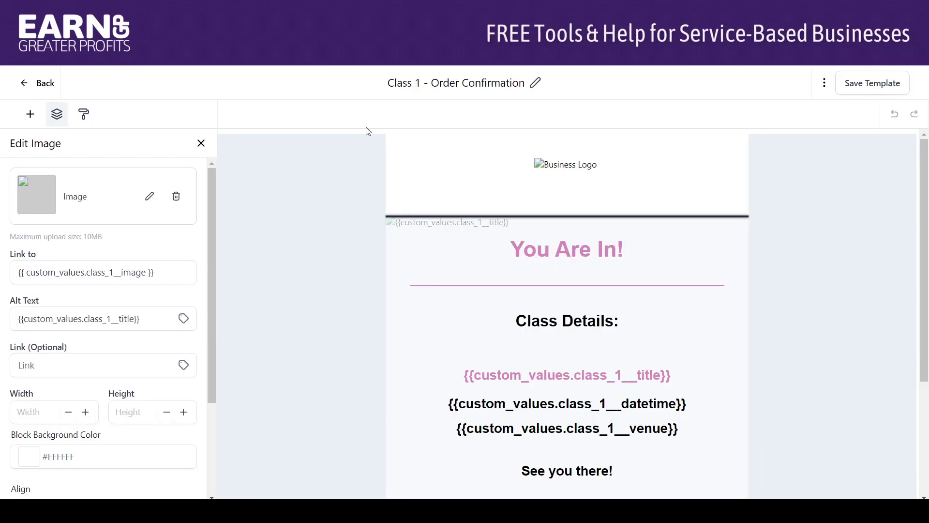
Step: Check the image's Alt Text, then go back to the Marketing Email Templates list
left_click(156, 317)
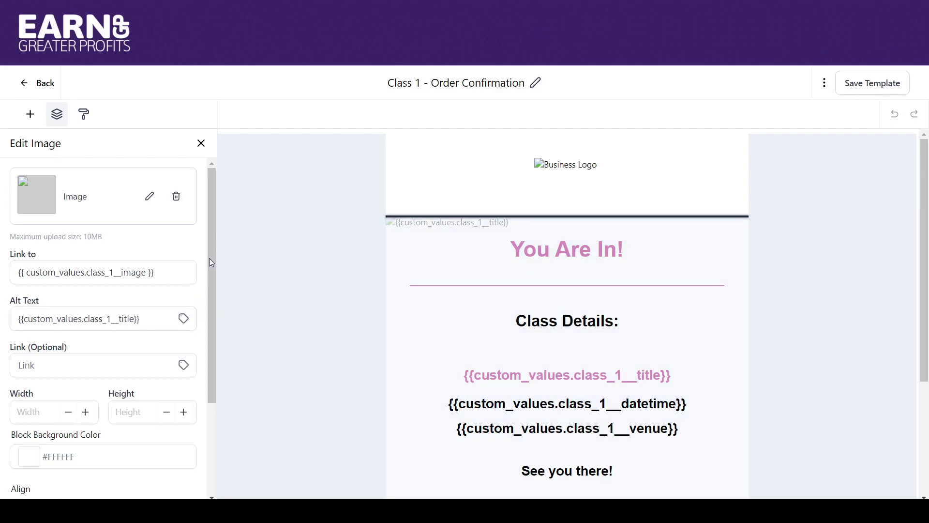
left_click_drag(209, 257, 209, 278)
left_click(70, 332)
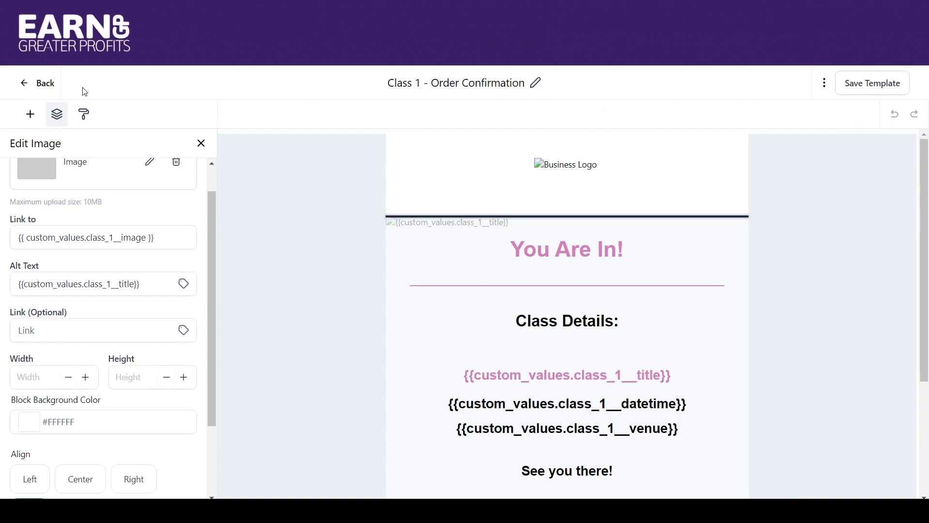
left_click(30, 88)
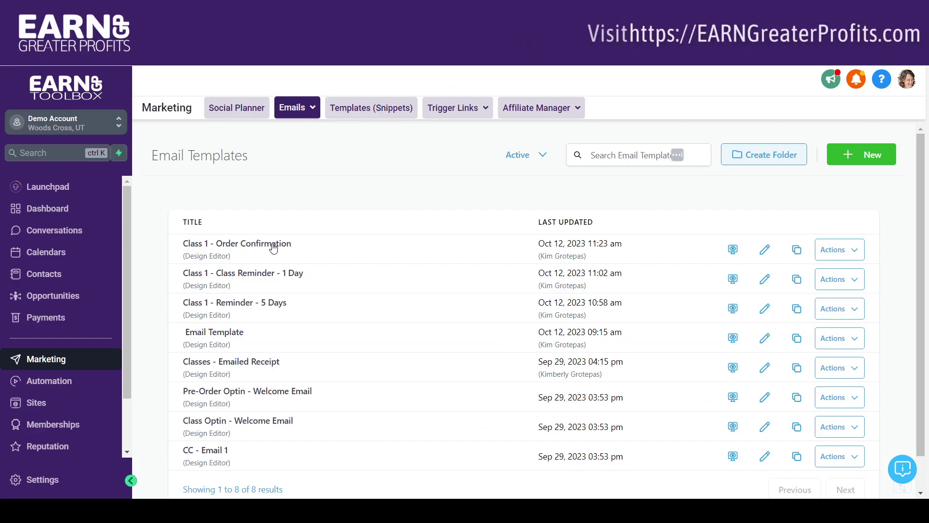
Step: Open the Class 1 - Reminder - 5 Days template showing the 'Just a Reminder!' heading
left_click(262, 300)
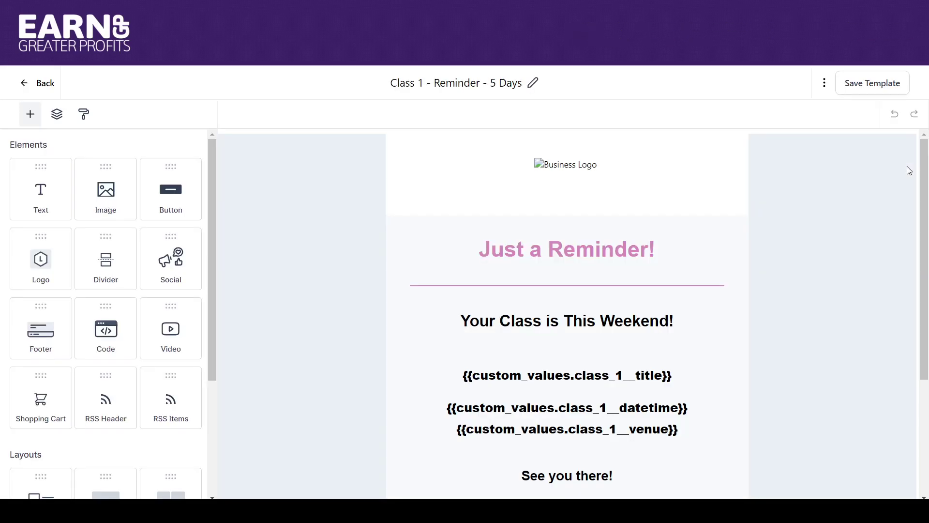
mouse_move(926, 165)
left_mouse_down()
mouse_move(926, 225)
mouse_move(926, 164)
left_mouse_up()
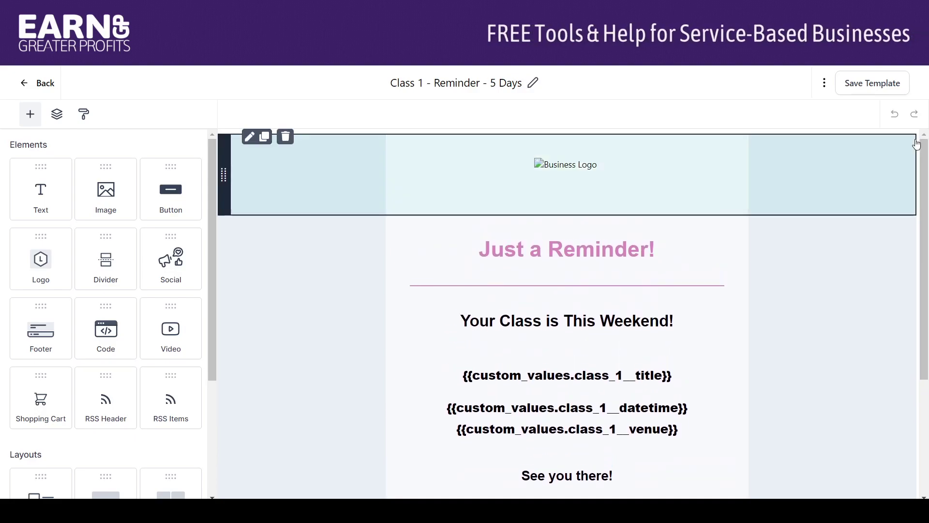
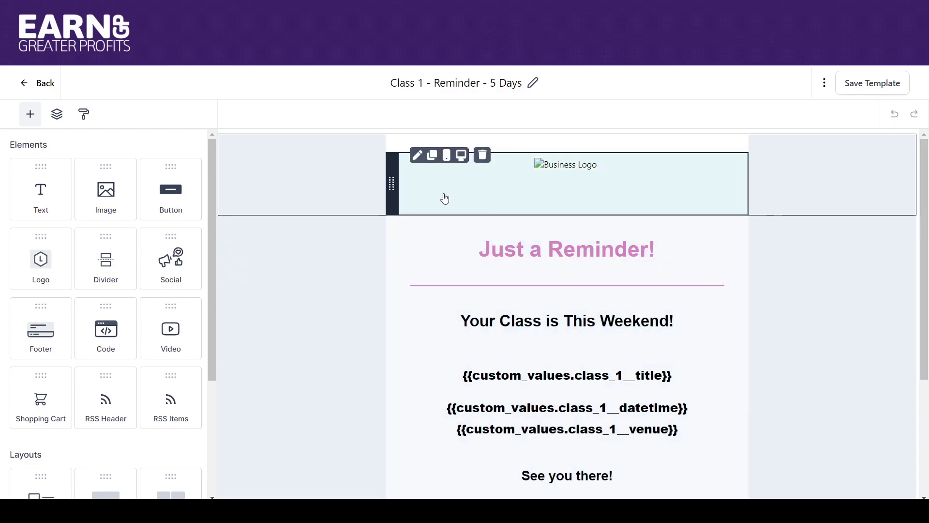
Step: Open Edit Image for the second header image via Layers, Section and Column
left_click(440, 199)
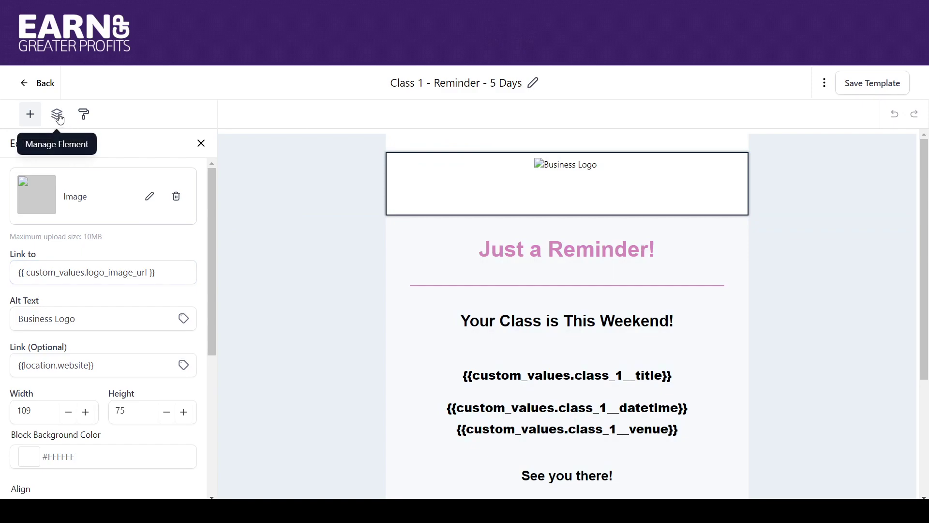
left_click(58, 116)
left_click(24, 151)
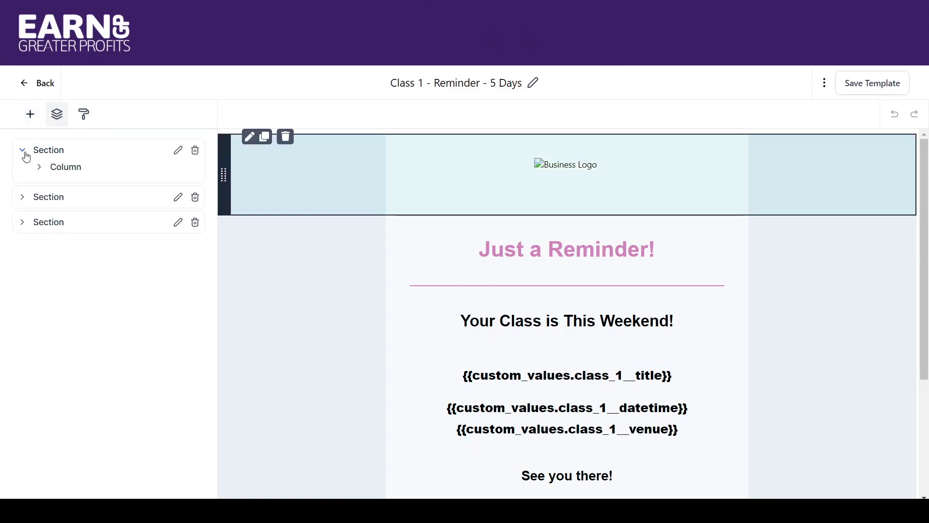
left_click(41, 172)
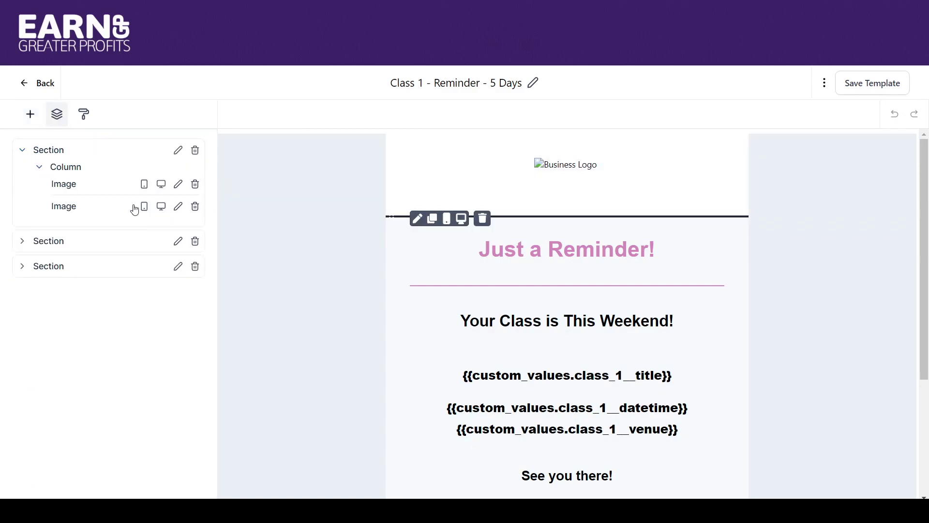
left_click(179, 211)
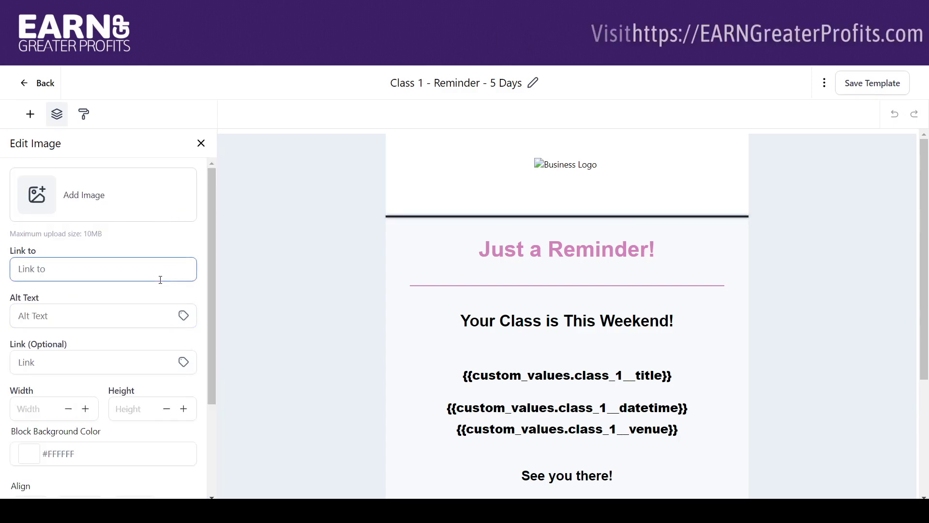
Step: Set the image's Link to {{ custom_values.class_1__image }} with no leading space
left_click(124, 270)
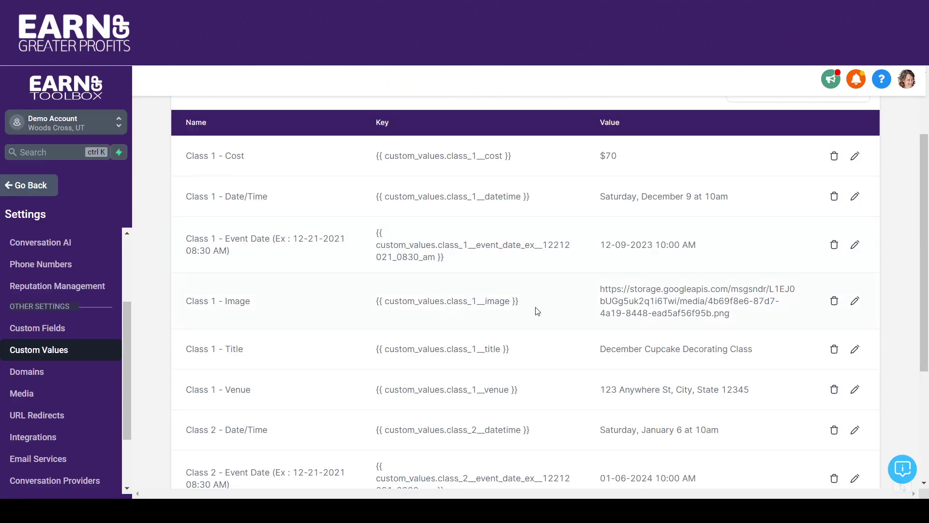
left_click_drag(538, 311, 362, 312)
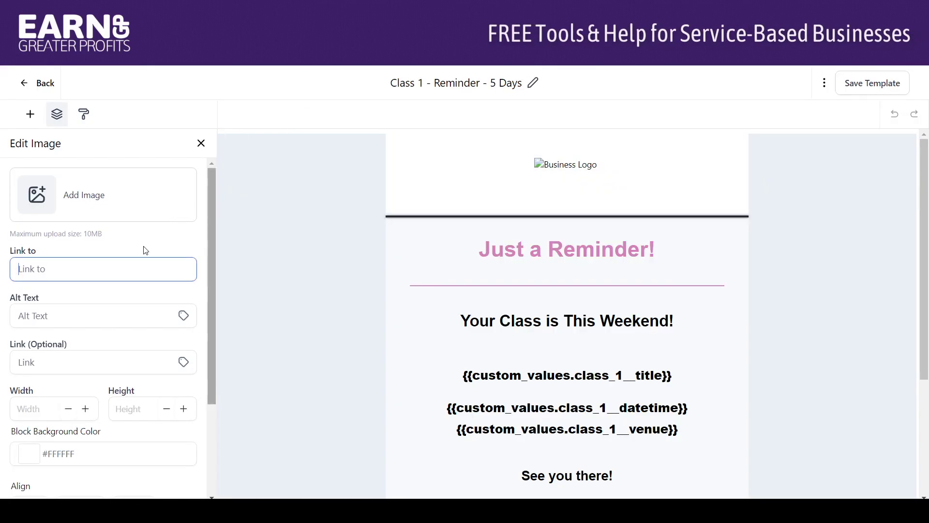
type("{{ custom_values.class_1__image }}")
left_click_drag(23, 275, 5, 277)
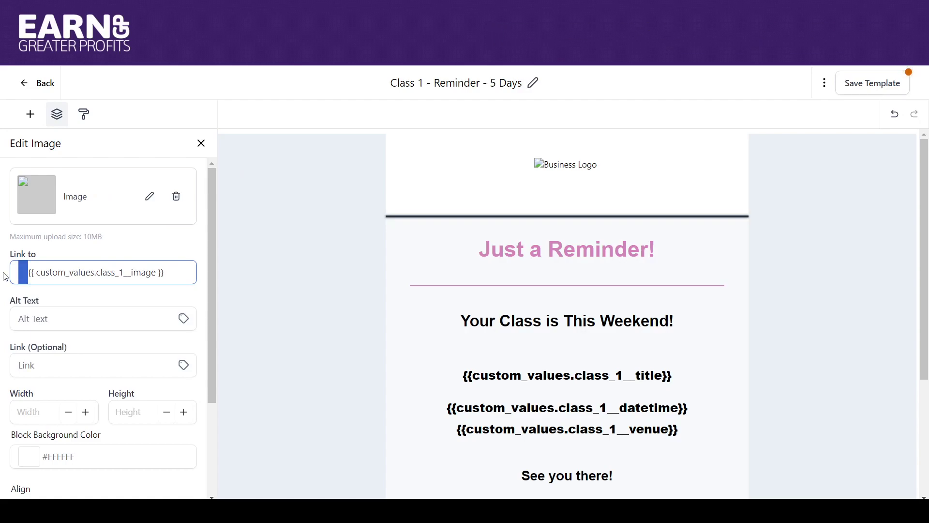
key("BackSpace")
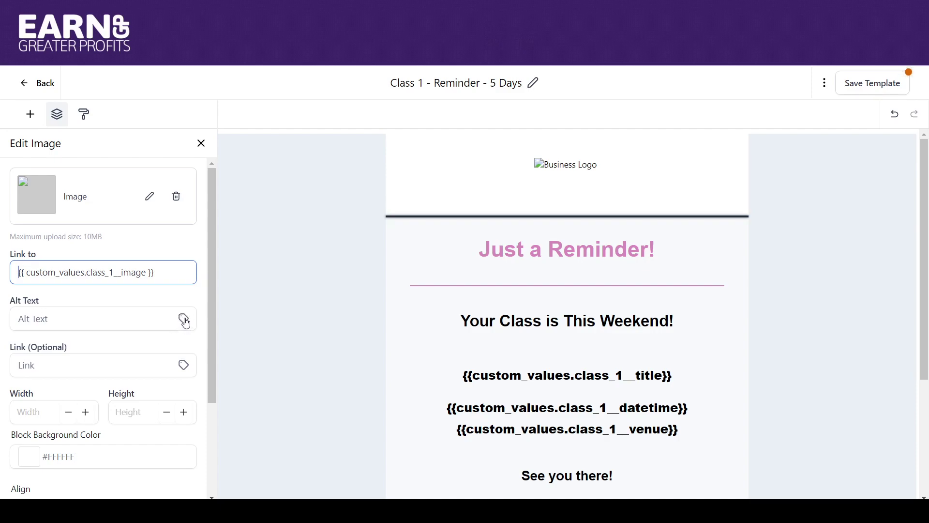
Step: Insert the Class 1 - Title custom value as the image's alt text
left_click(184, 320)
left_click_drag(188, 385, 185, 476)
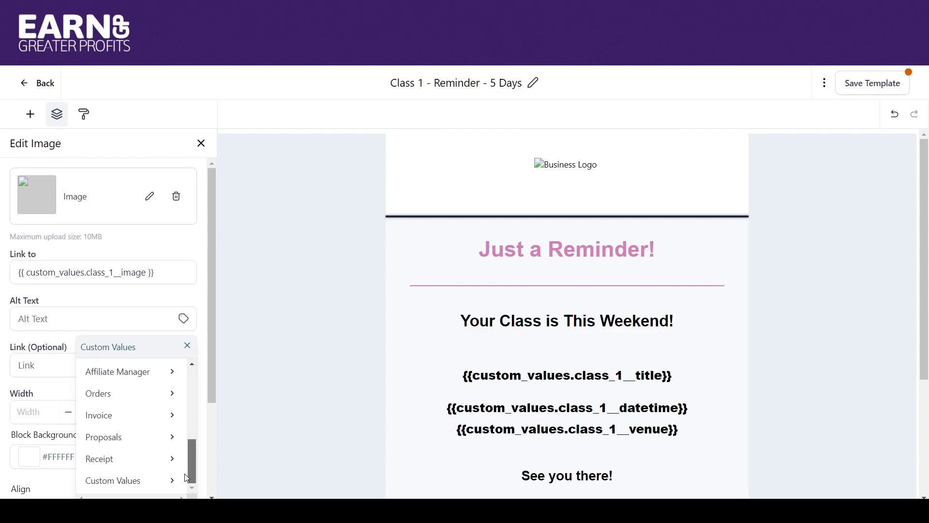
left_click(138, 487)
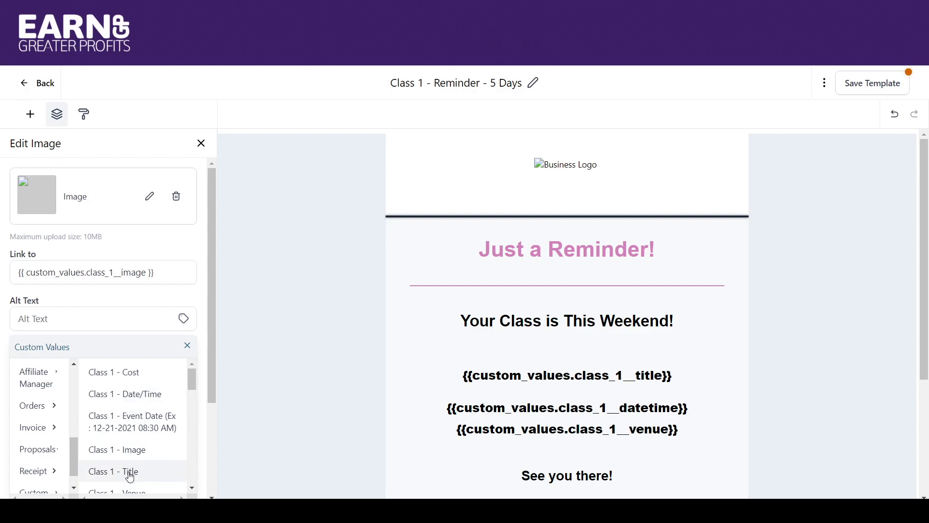
left_click(130, 473)
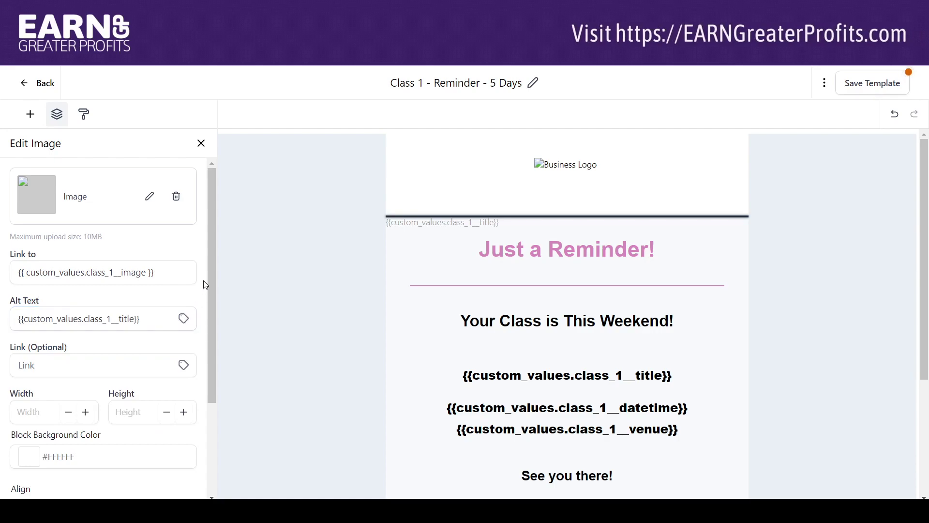
left_click_drag(211, 274, 200, 328)
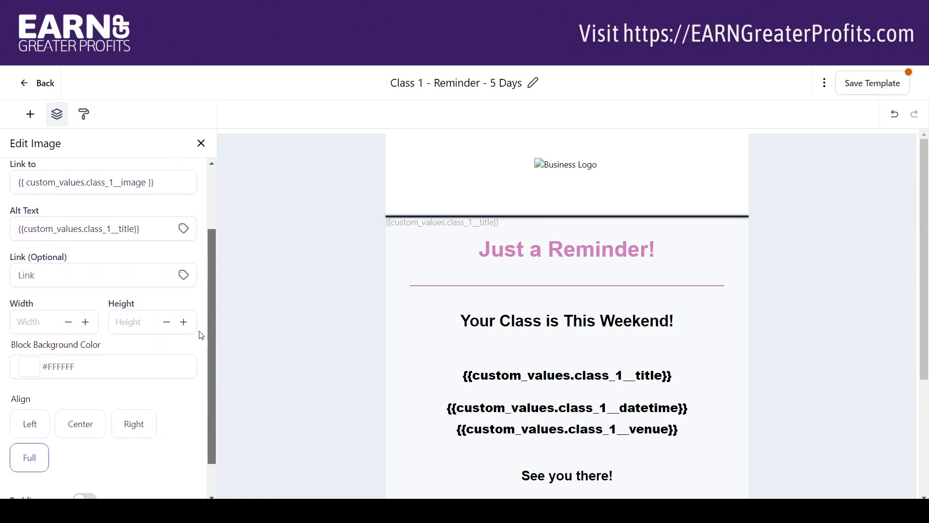
scroll(155, 227, "down", 1)
left_click(145, 235)
left_click(176, 273)
left_click(152, 224)
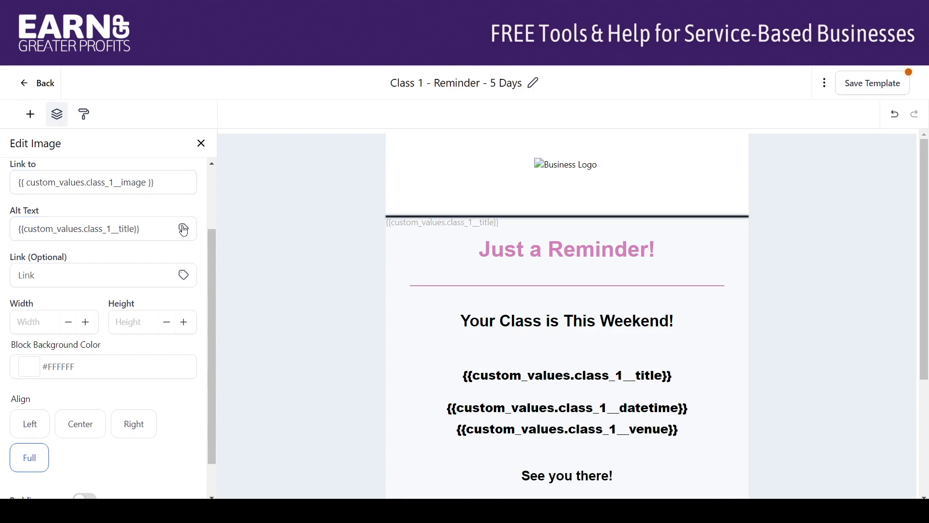
left_click_drag(210, 266, 204, 204)
Step: Replace the class title placeholder with Class 1 - Title and save the template
left_click(574, 375)
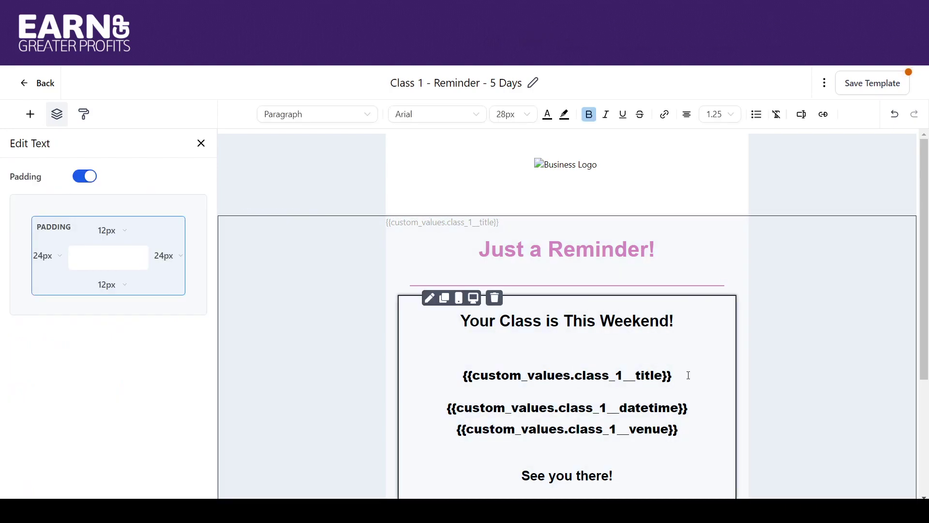
left_click_drag(653, 375, 473, 376)
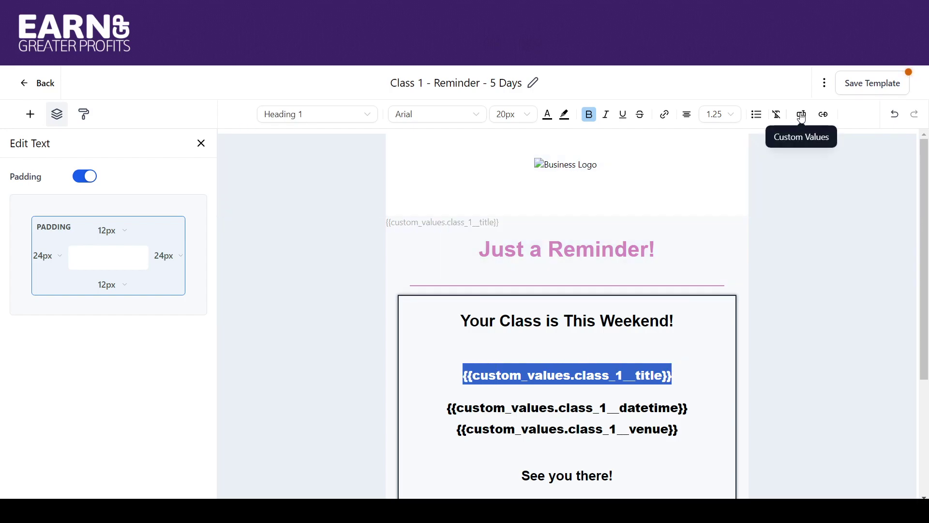
left_click(802, 116)
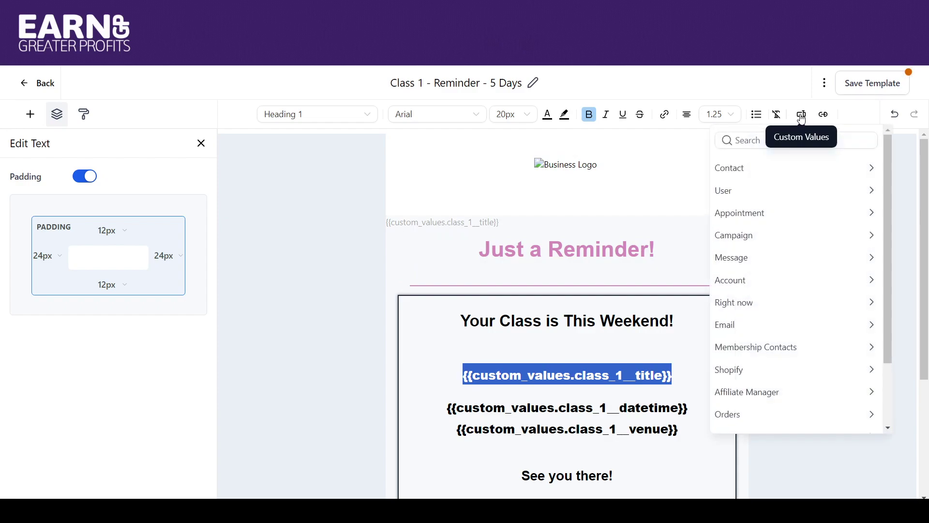
left_click_drag(890, 342, 888, 407)
left_click(871, 422)
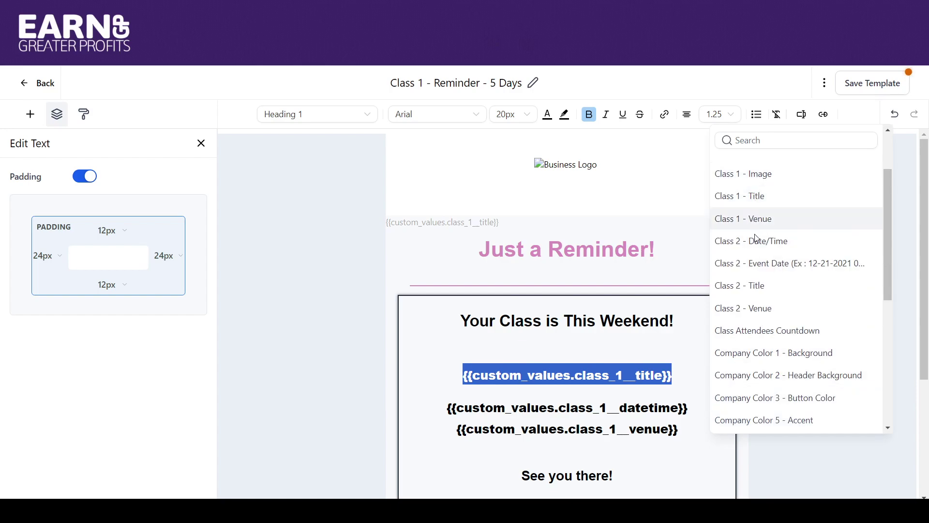
left_click(758, 191)
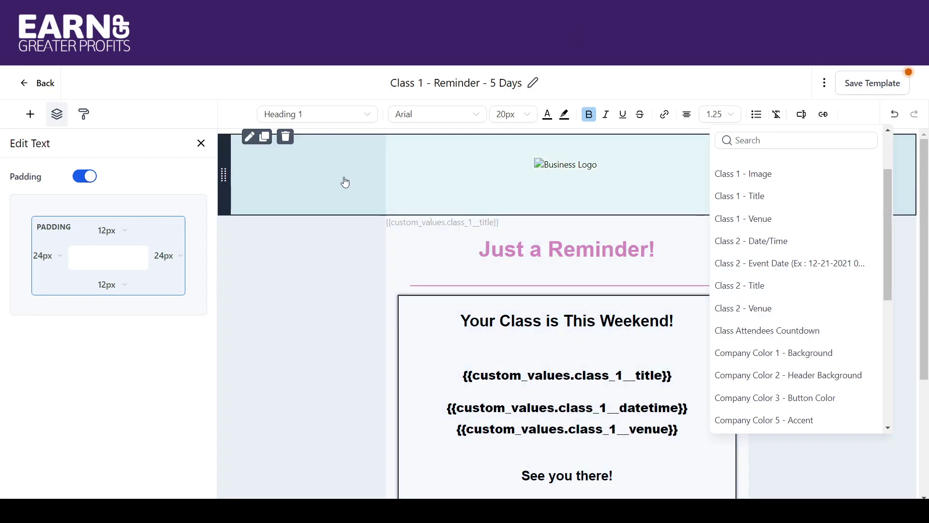
left_click(345, 182)
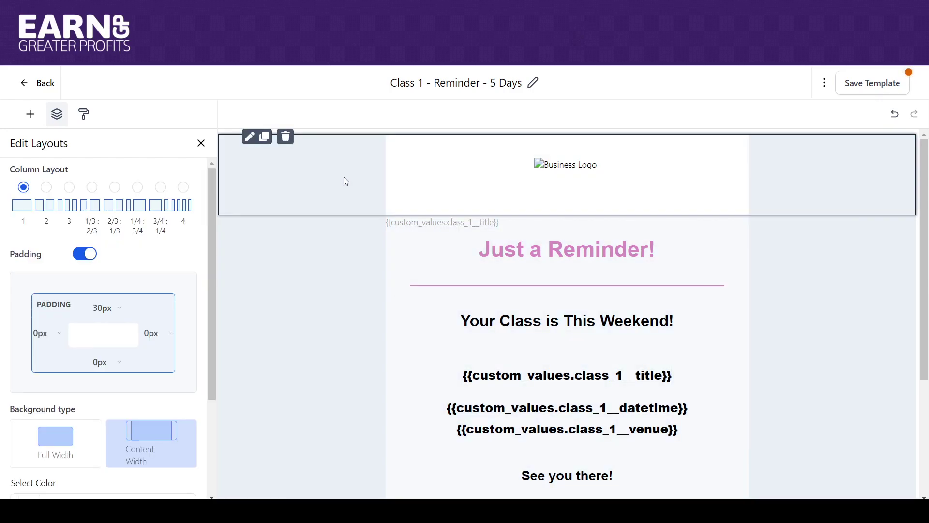
left_click(875, 88)
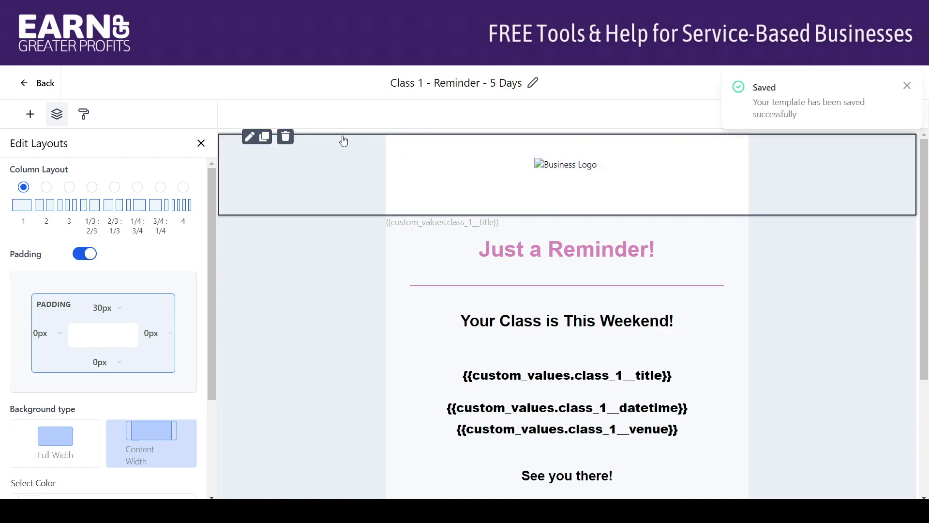
Step: Go back to Email Templates and open Class 1 - Class Reminder - 1 Day
left_click(29, 87)
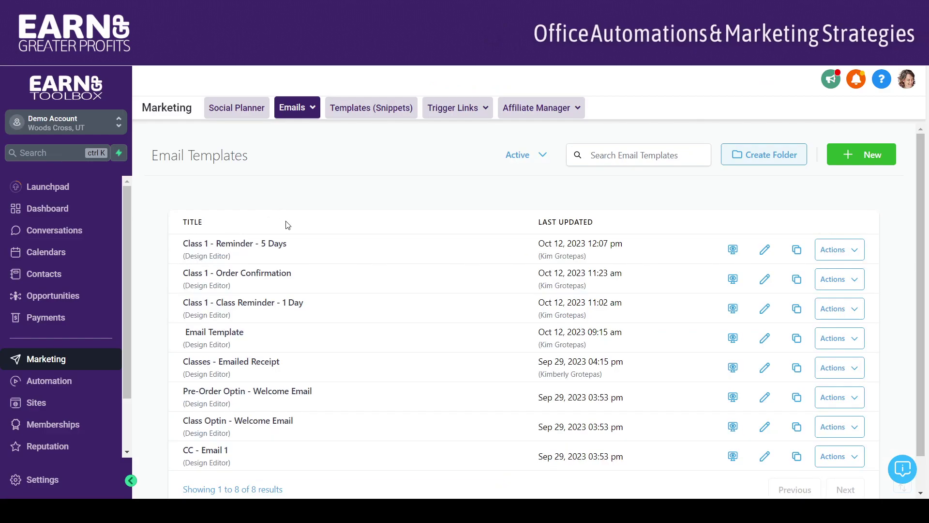
left_click(255, 307)
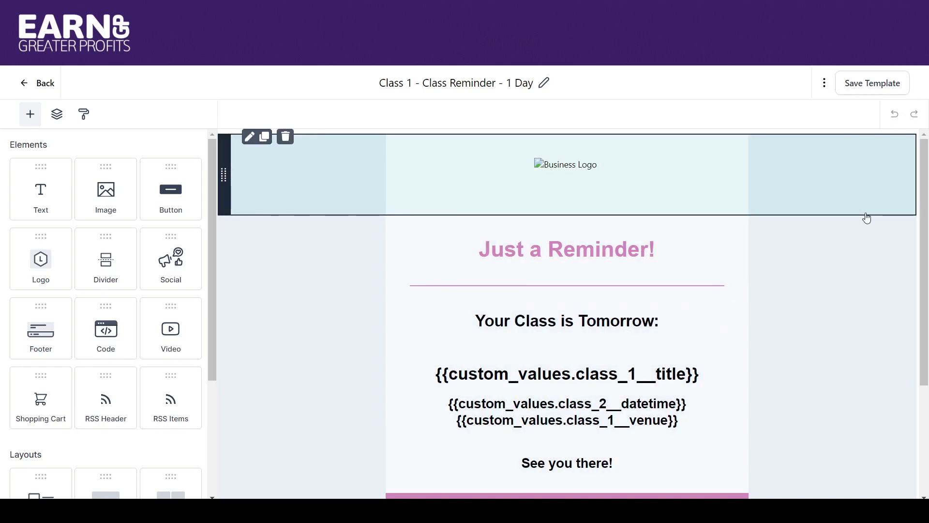
scroll(925, 179, "down", 2)
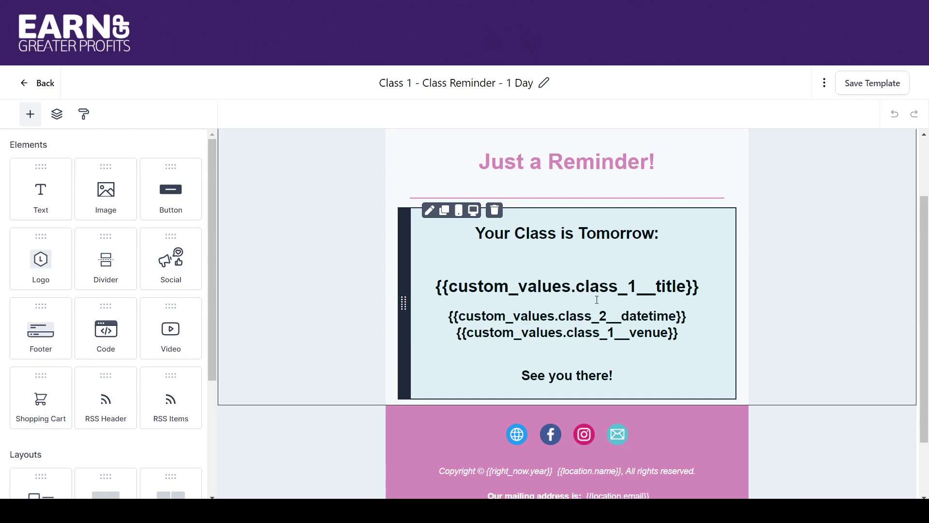
Step: Change the date/time placeholder from class_2 to class_1, save, and return to the list
left_click(607, 315)
key("BackSpace")
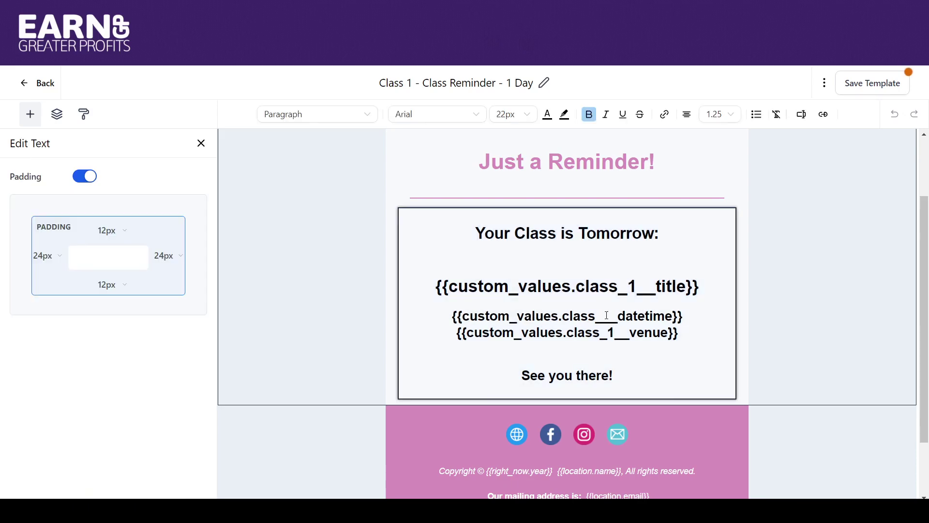
type("1_")
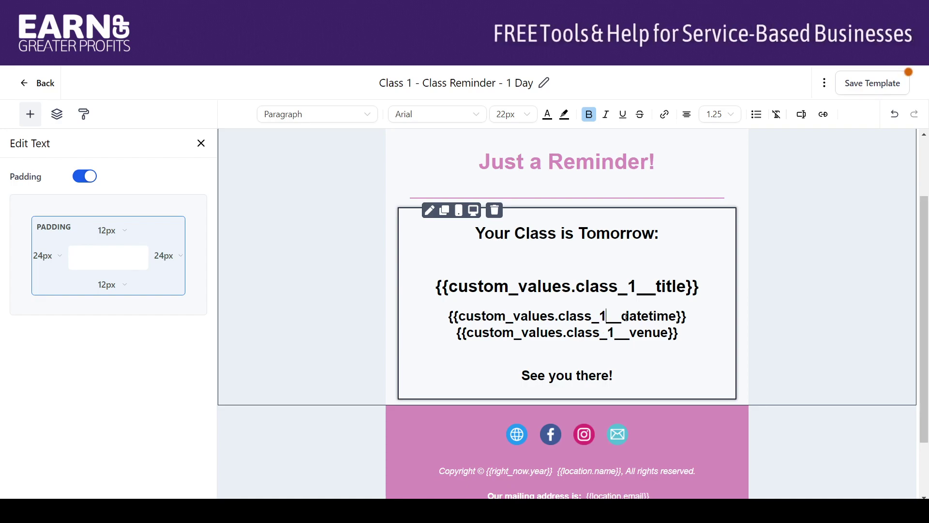
left_click_drag(692, 319, 447, 317)
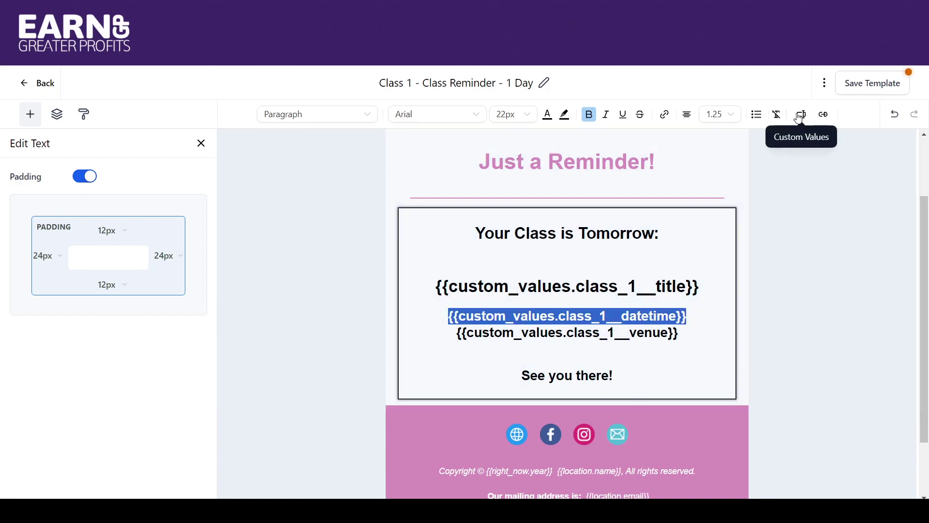
left_click(801, 114)
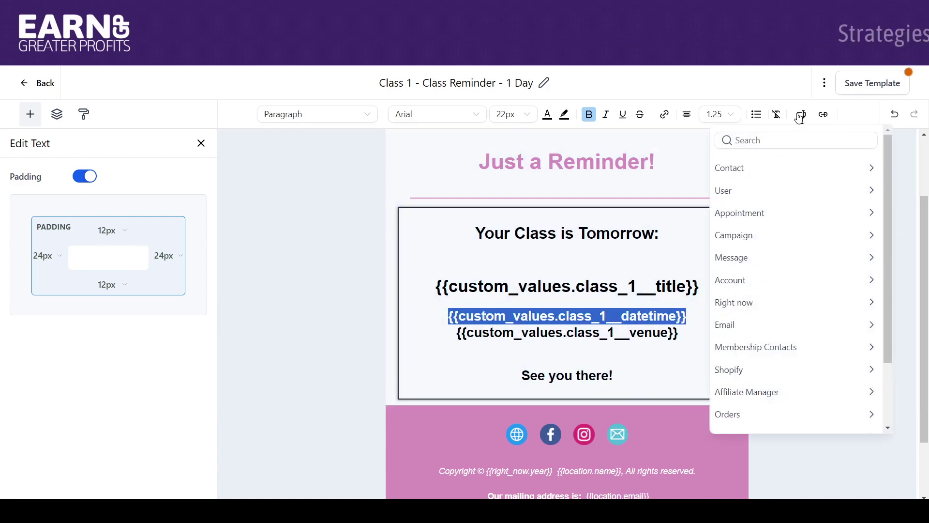
left_click(613, 316)
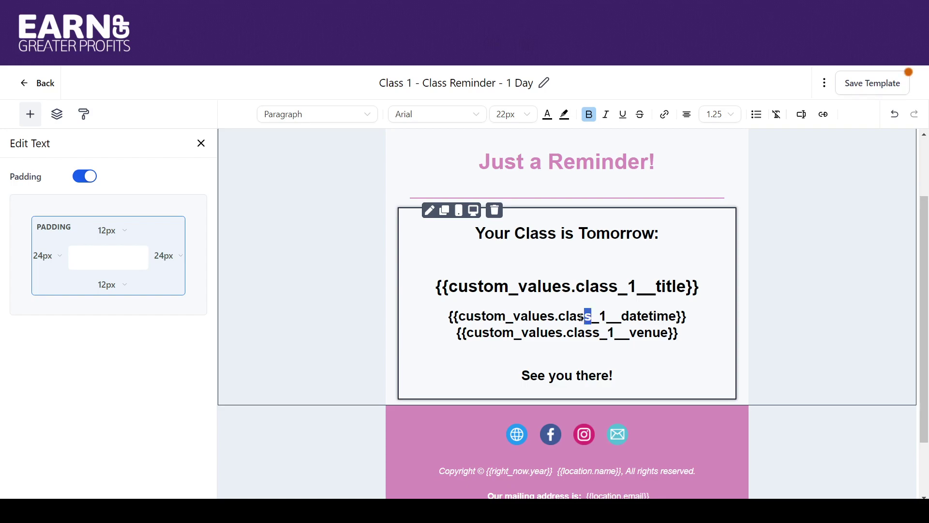
type("workshop")
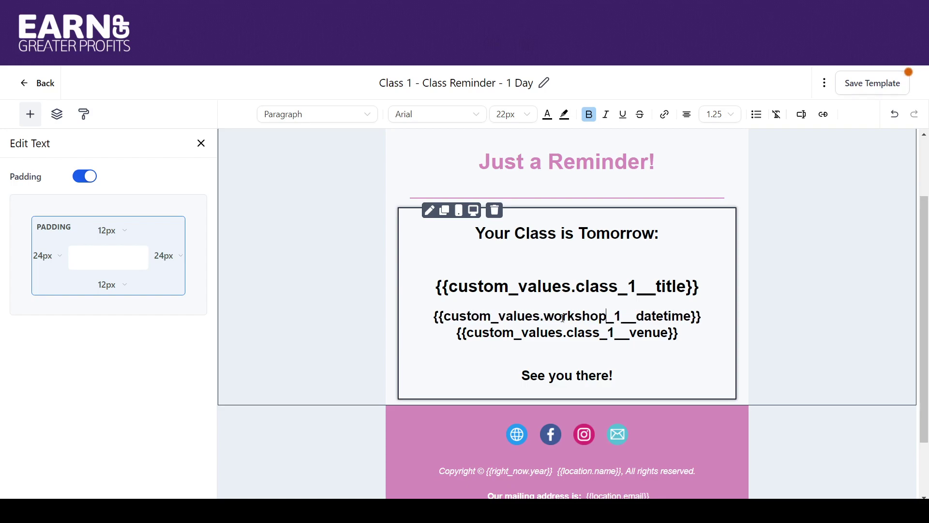
key("BackSpace")
key("BackSpace")
key("BackSpace")
key("BackSpace")
key("BackSpace")
key("BackSpace")
key("BackSpace")
key("BackSpace")
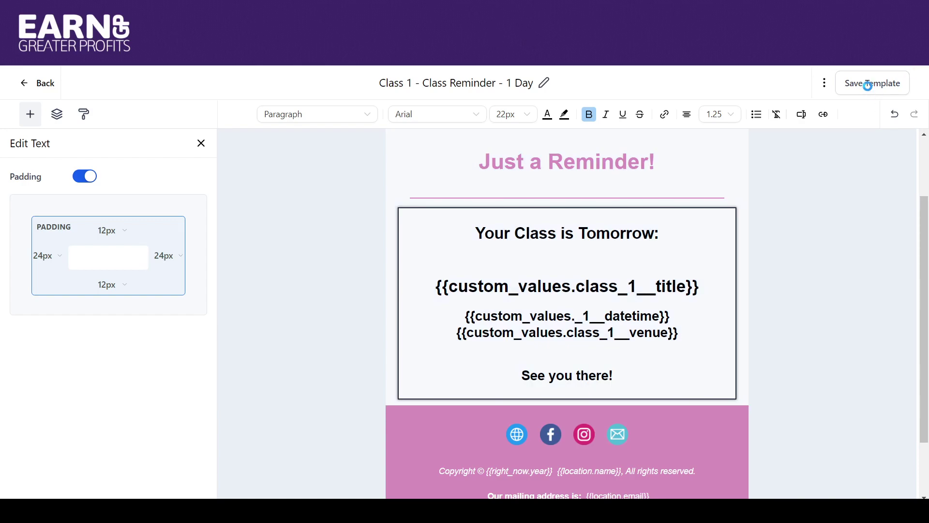
left_click(868, 86)
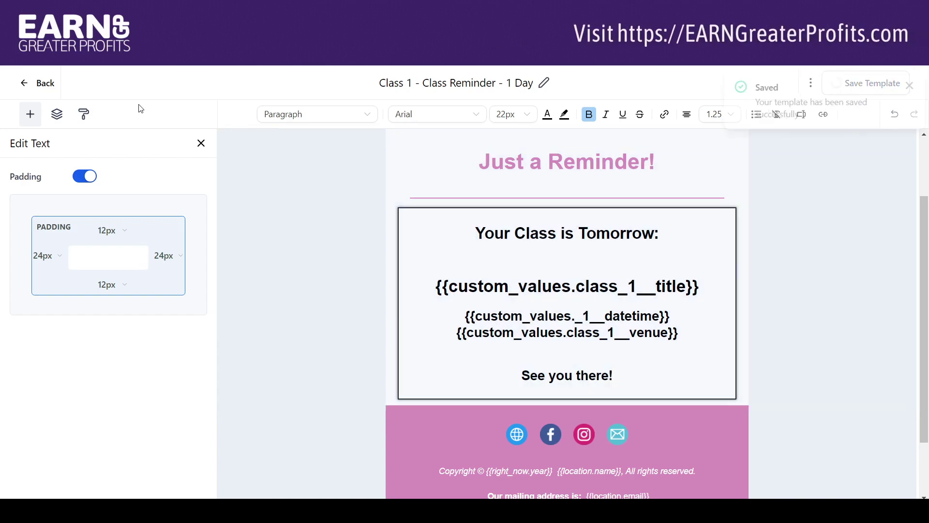
left_click(36, 83)
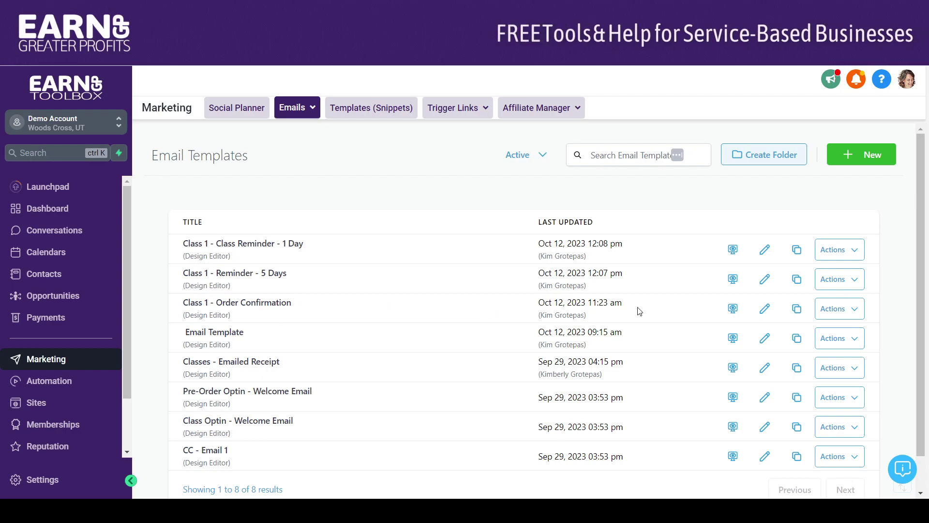
Step: Clone Class 1 - Order Confirmation as 'Class 2 - Order Confirmation'
left_click(796, 310)
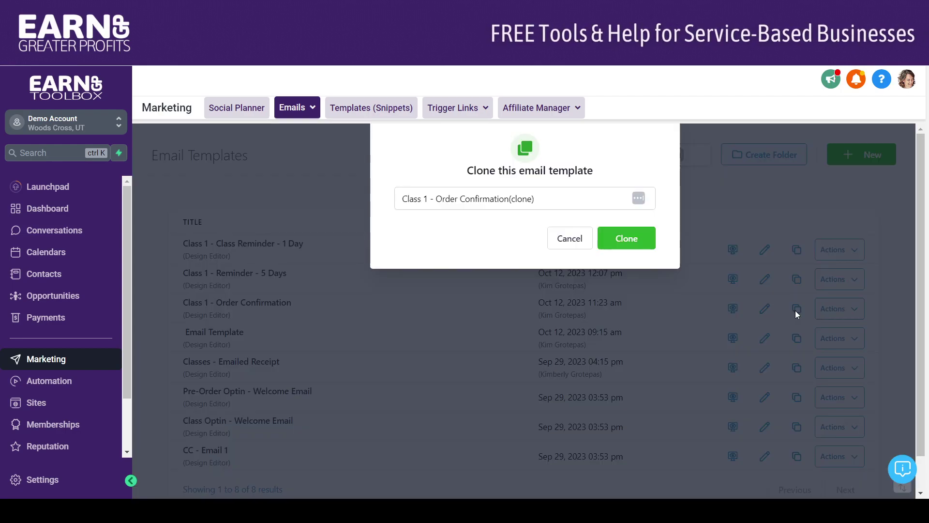
left_click(430, 199)
key("BackSpace")
type("2")
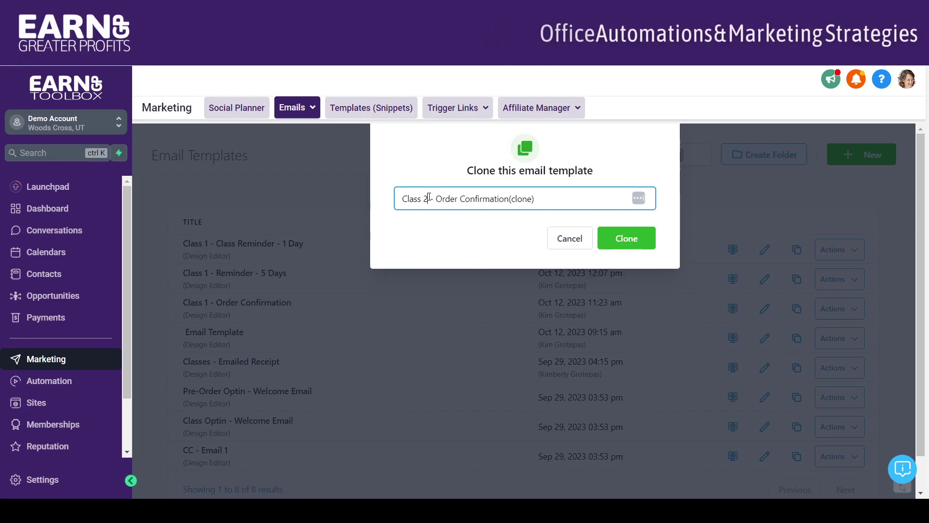
left_click_drag(509, 199, 697, 201)
key("BackSpace")
left_click(625, 242)
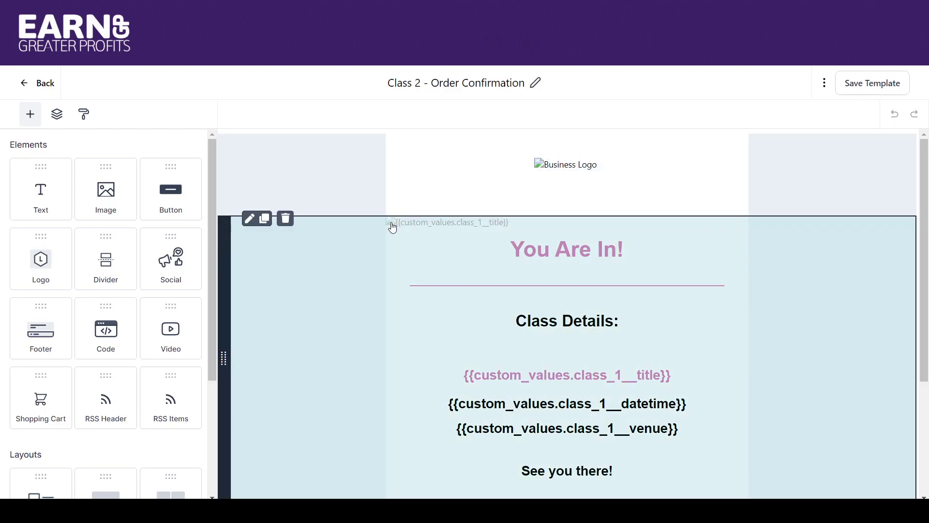
Step: Change the second header image's Link to {{ custom_values.class_2__image }}
left_click(392, 223)
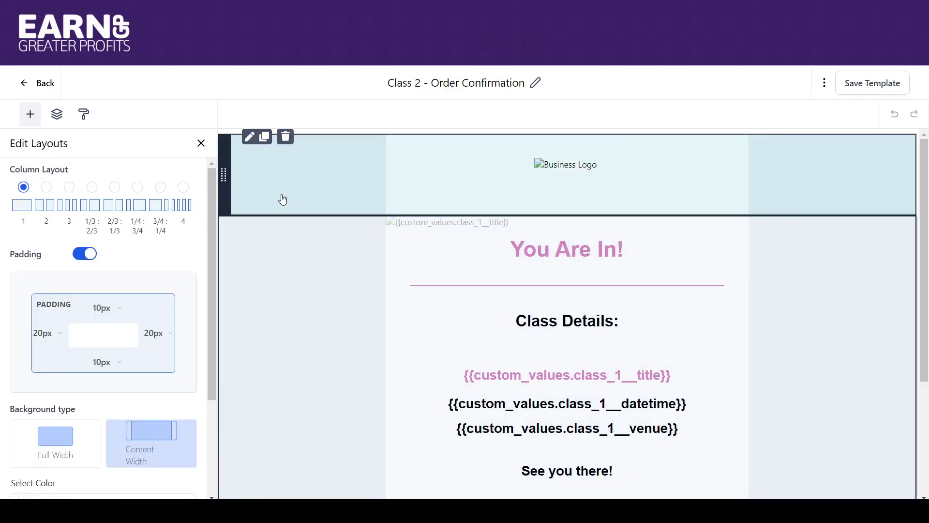
left_click(57, 115)
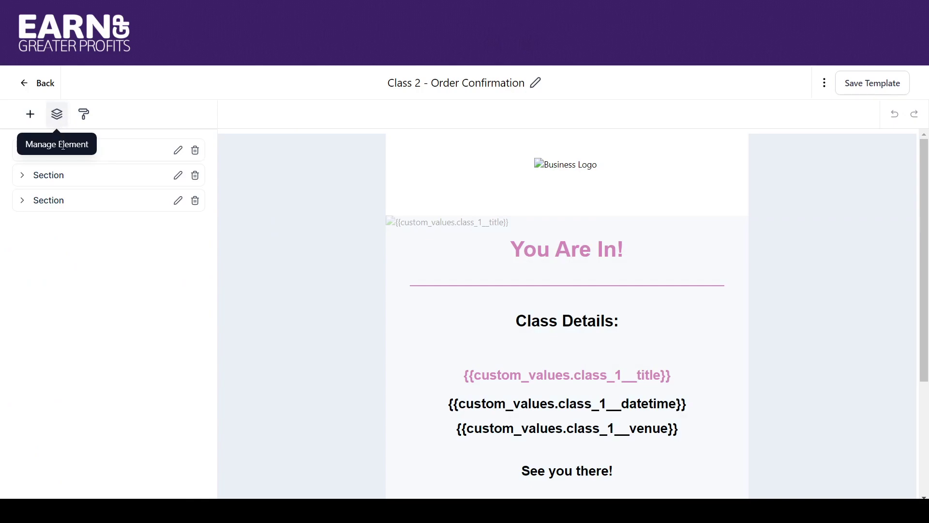
left_click(22, 150)
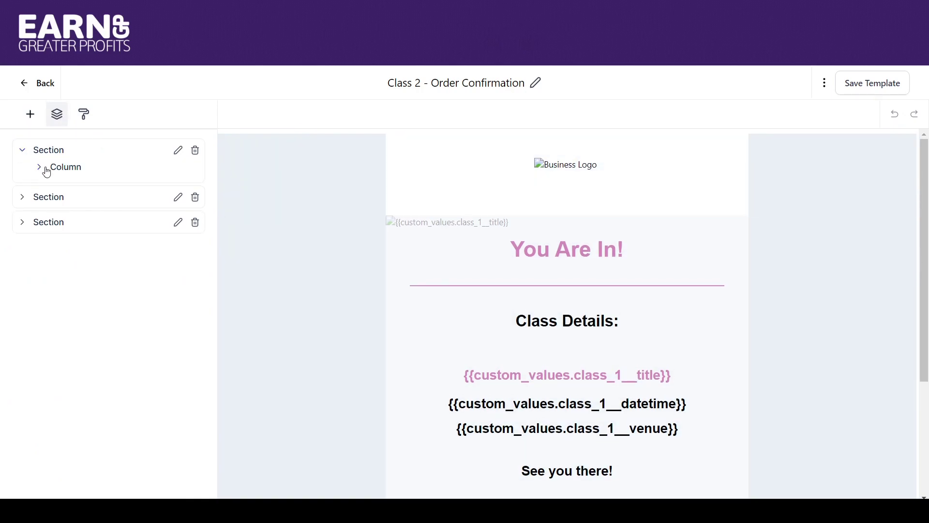
left_click(39, 168)
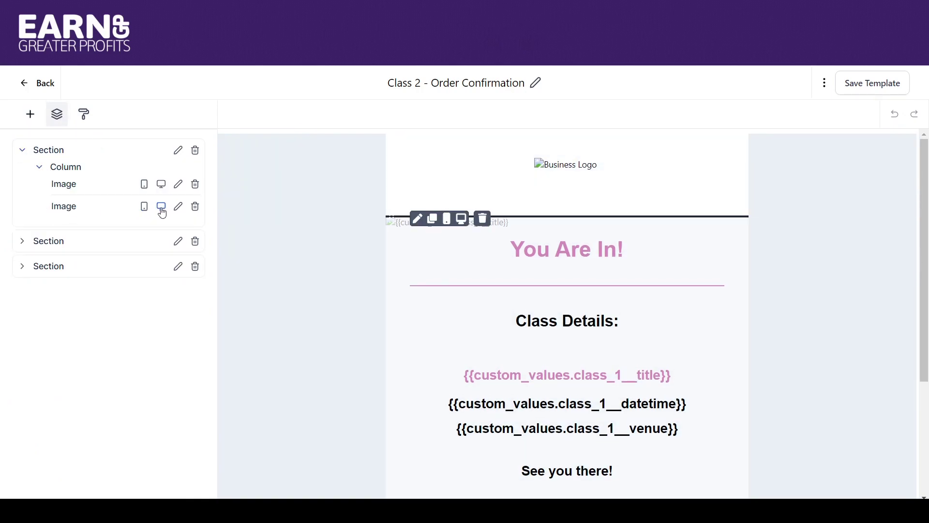
left_click(179, 207)
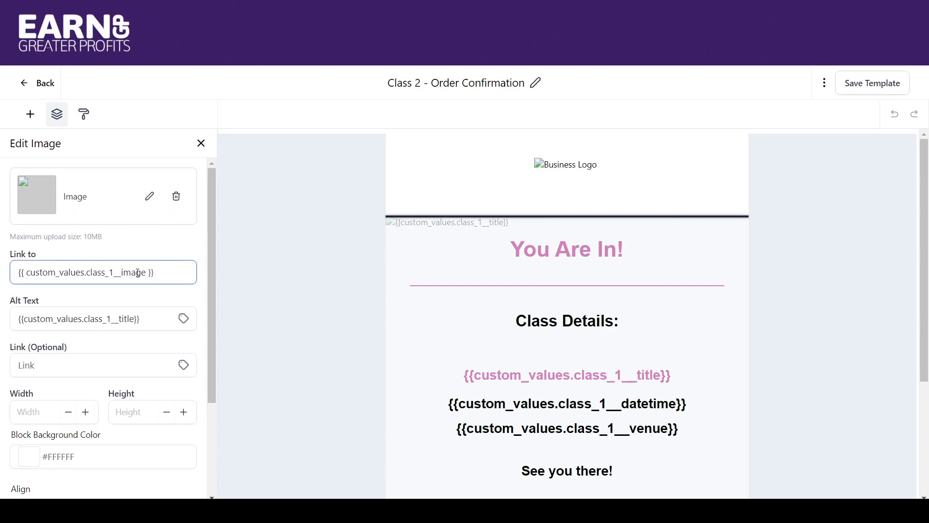
left_click(116, 274)
key("BackSpace")
type("2")
Step: Replace the image's alt text with the Class 2 - Title custom value
left_click(112, 319)
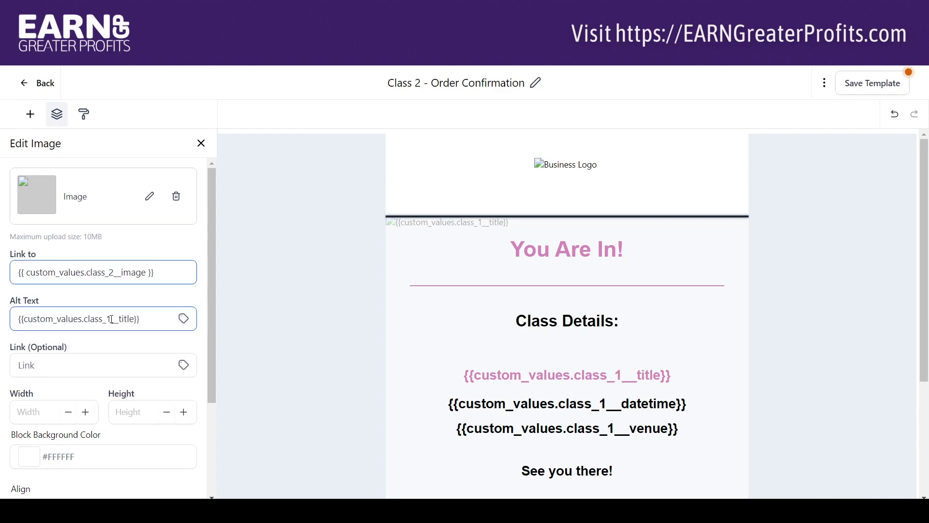
key("BackSpace")
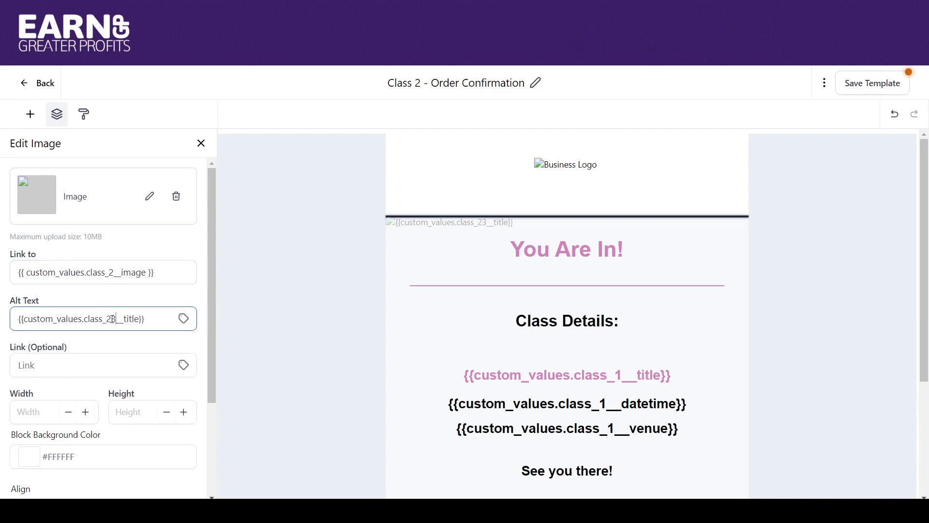
left_click(182, 320)
left_click_drag(192, 380, 185, 487)
left_click(170, 480)
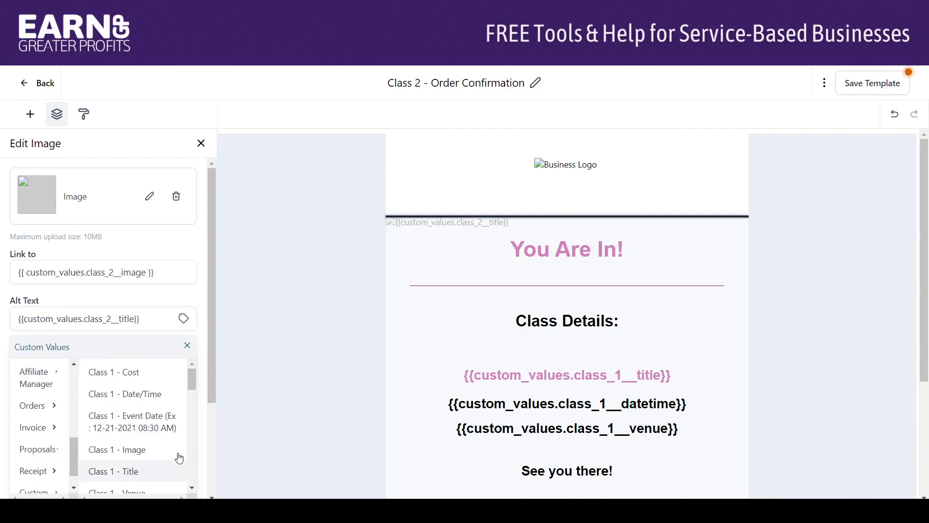
scroll(194, 398, "down", 5)
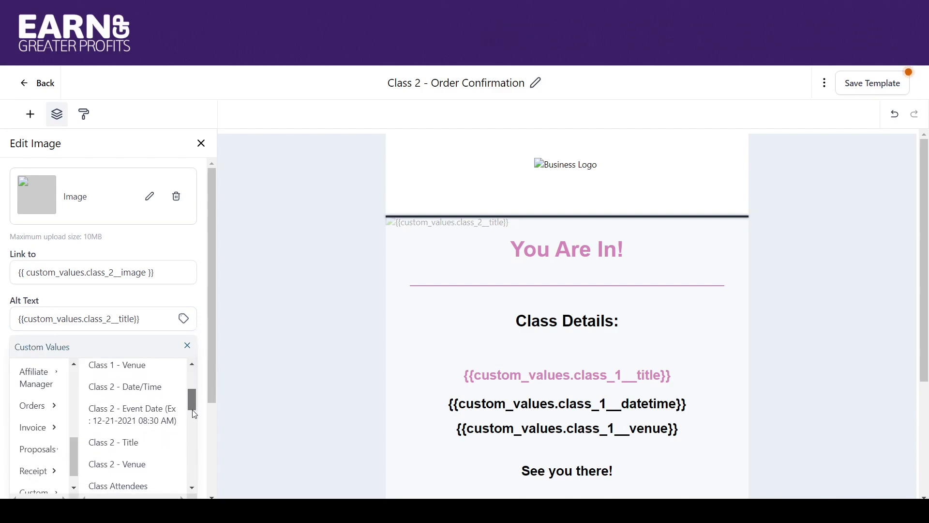
left_click(140, 435)
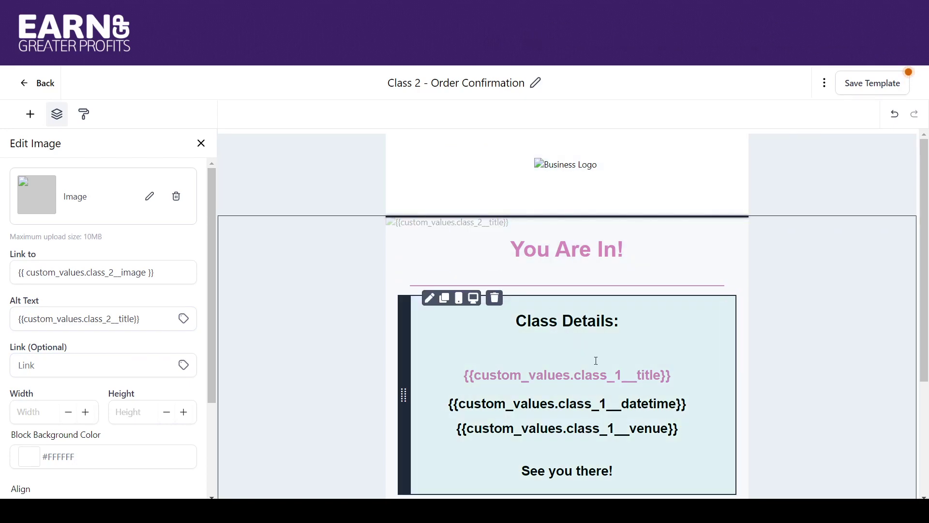
Step: Replace the Class Details title and date/time fields with Class 2 - Title and Class 2 - Date/Time
left_click(622, 374)
left_click_drag(669, 375, 472, 376)
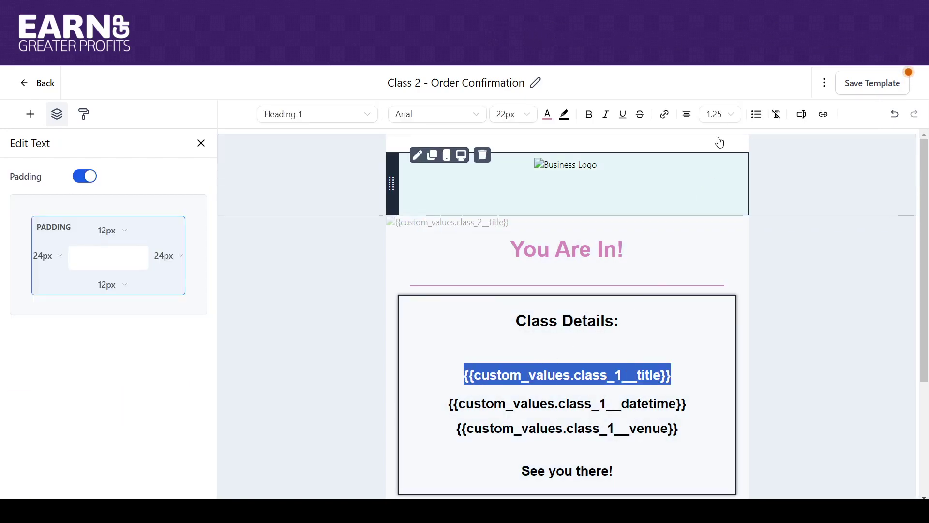
left_click(801, 115)
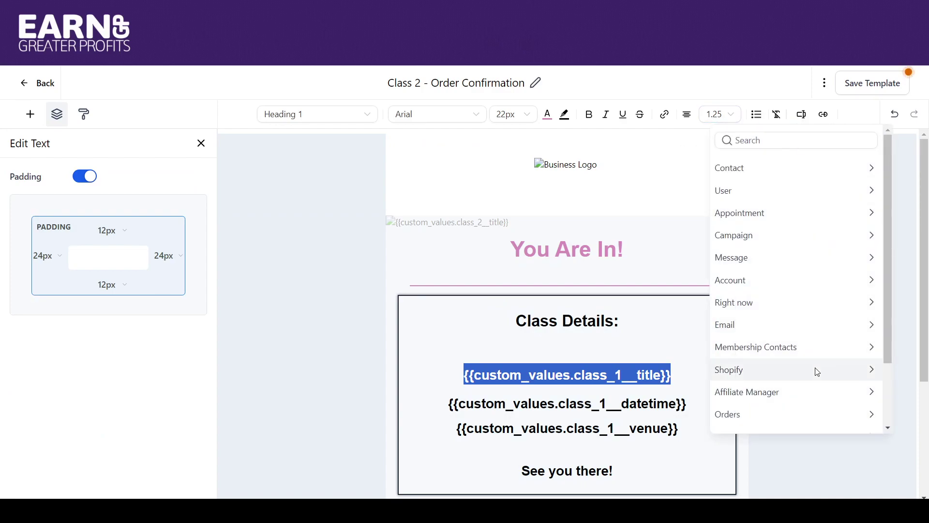
left_click_drag(891, 350, 884, 442)
left_click(864, 422)
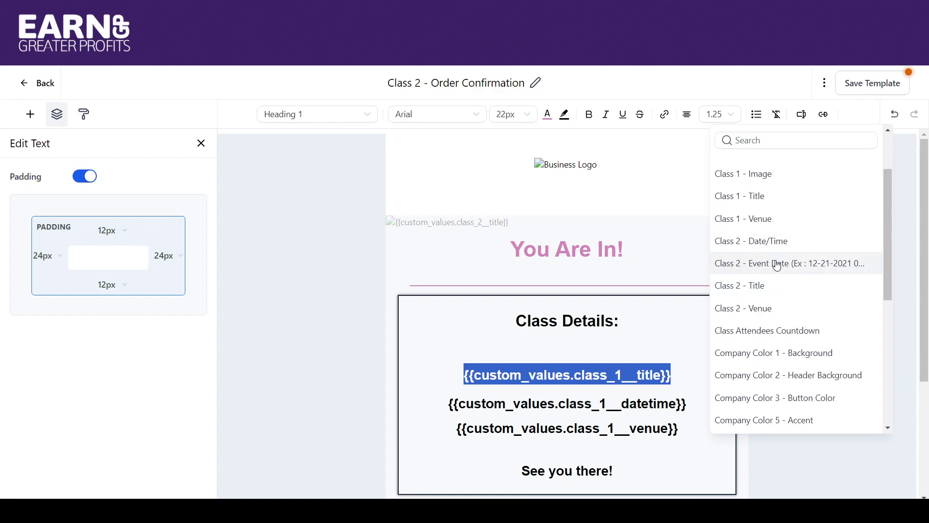
left_click(774, 286)
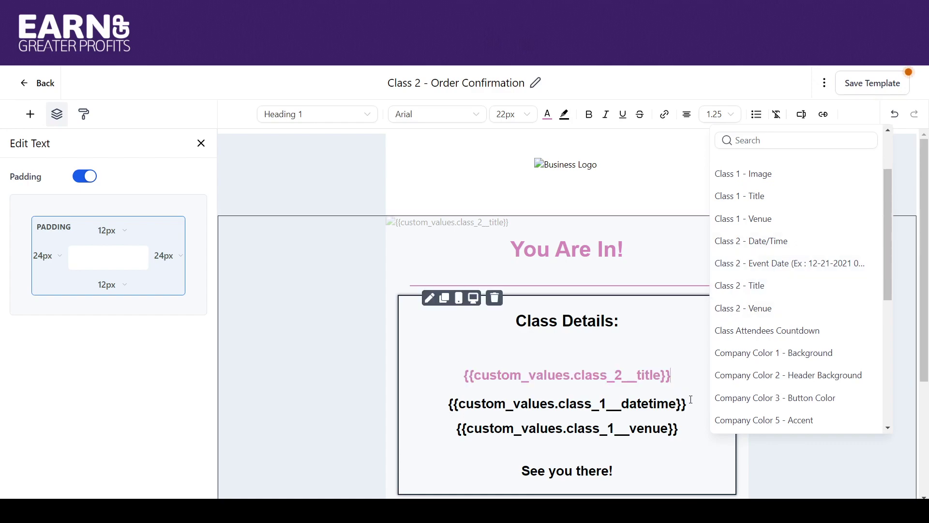
left_click_drag(664, 404, 460, 411)
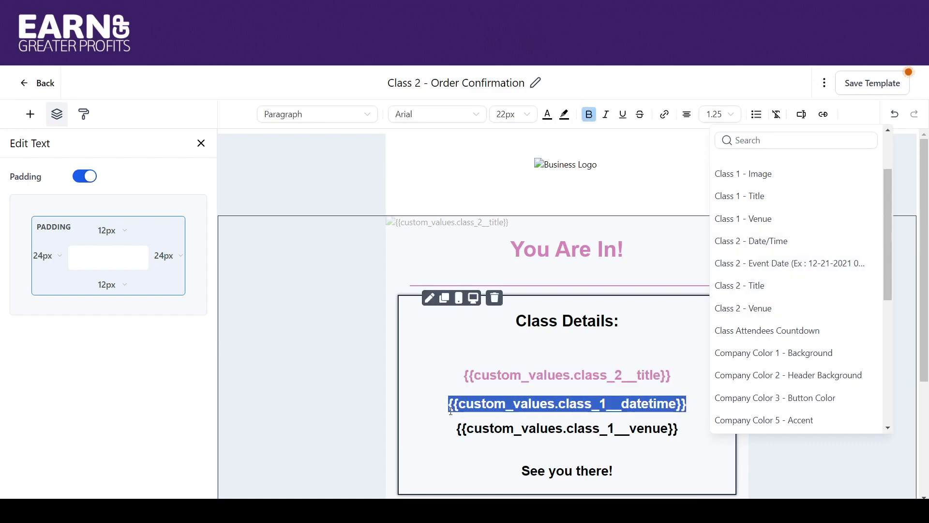
left_click(801, 114)
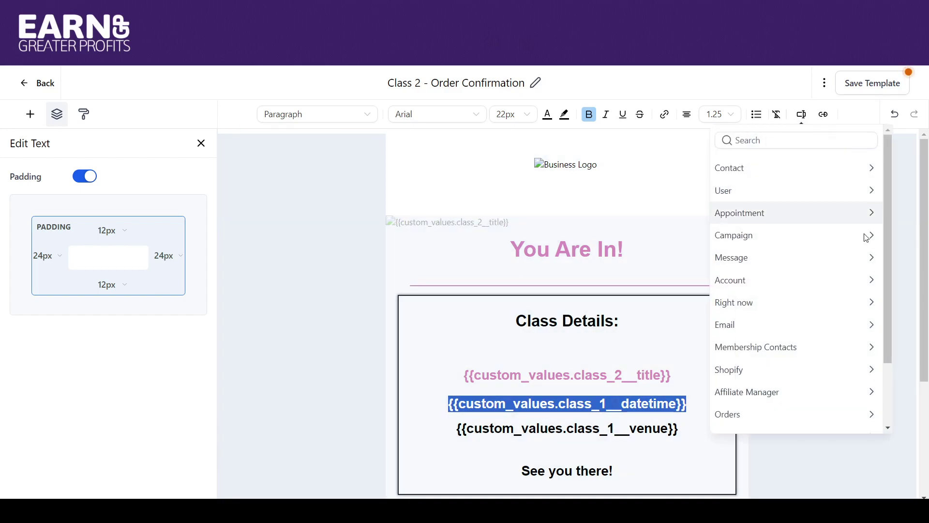
left_click_drag(886, 234, 891, 319)
left_click(837, 424)
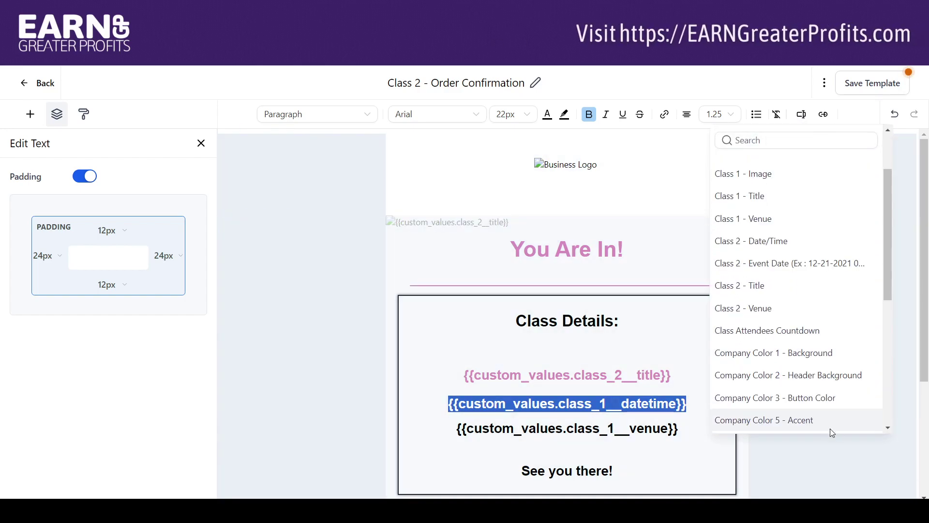
left_click(781, 242)
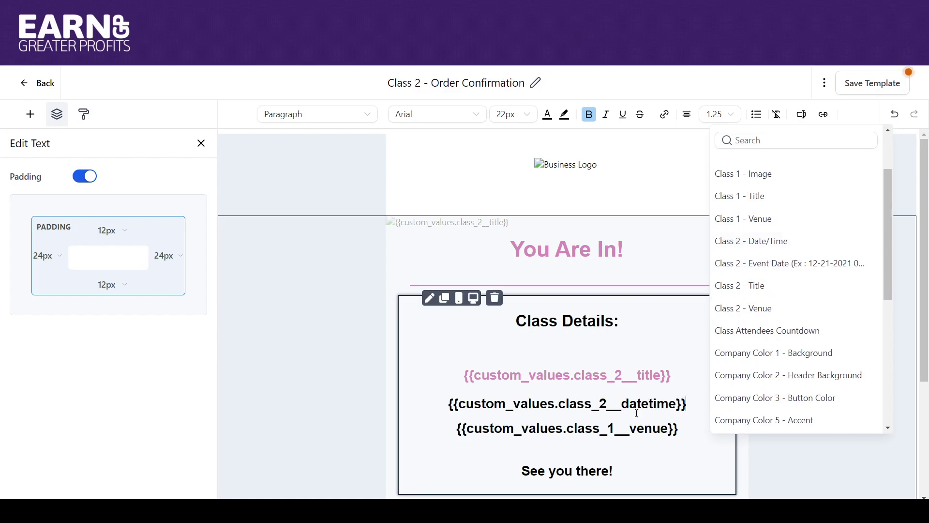
Step: Change the venue merge field from class_1 to class_2__venue
left_click(617, 428)
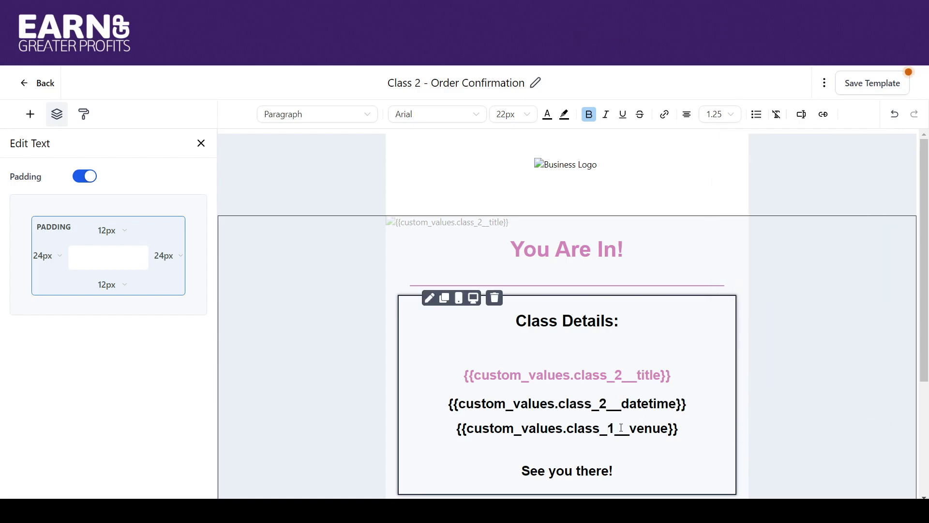
key("BackSpace")
type("2")
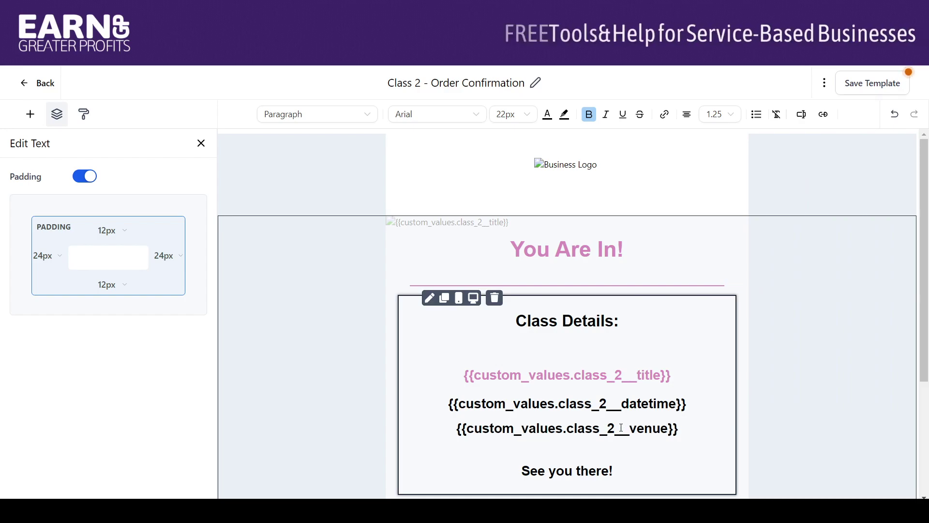
scroll(926, 306, "down", 1)
scroll(926, 305, "down", 3)
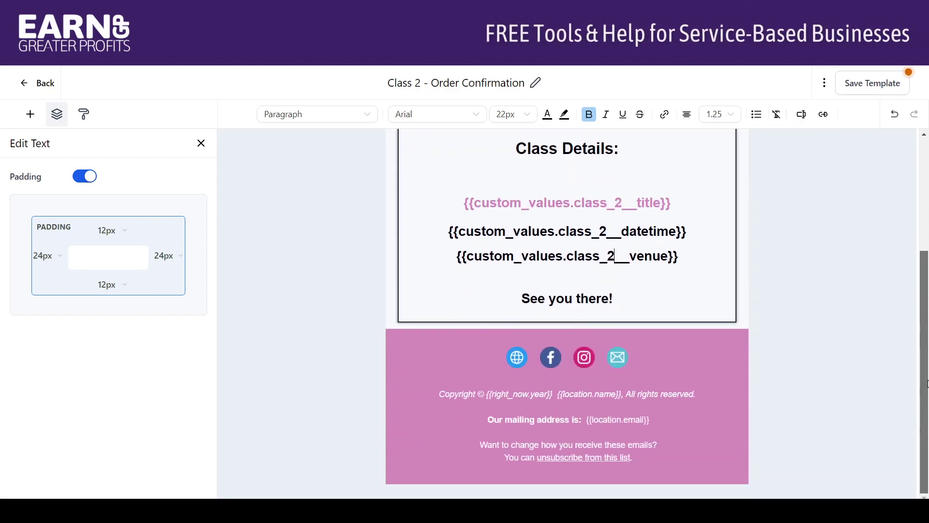
scroll(919, 242, "up", 4)
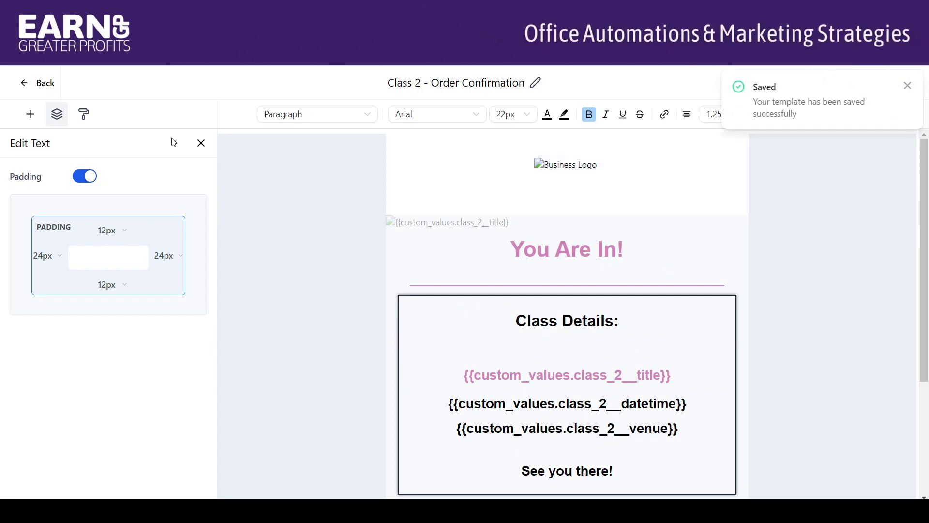
Step: Clone Class 1 - Class Reminder - 1 Day as 'Workshop 1 - Class Reminder - 1 Day'
left_click(41, 84)
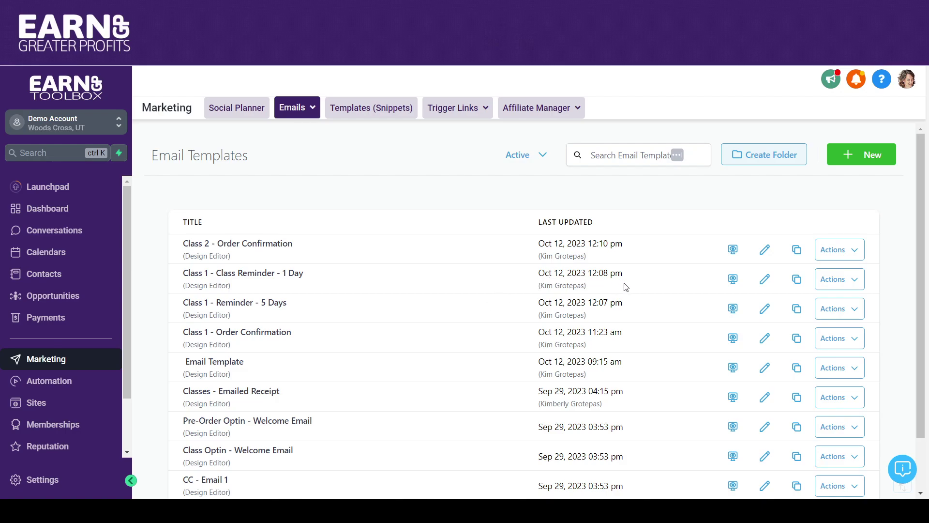
left_click(796, 280)
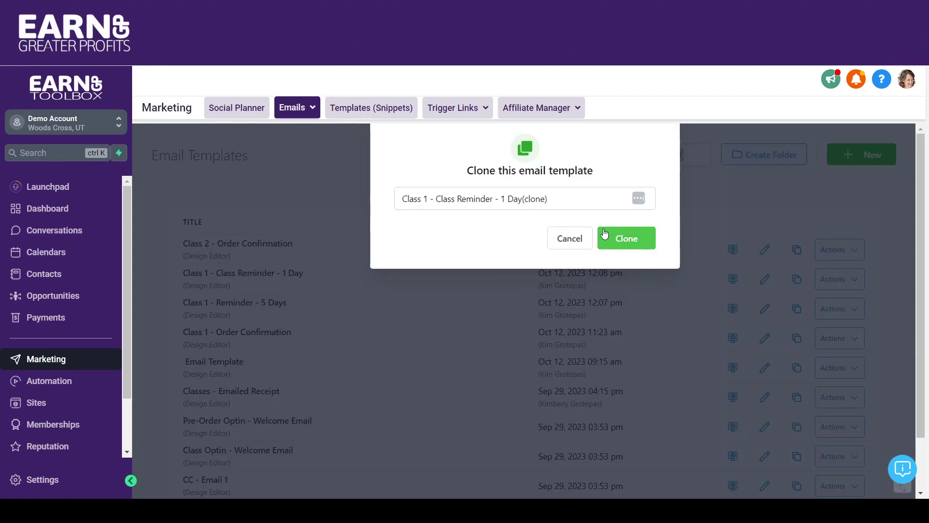
double_click(426, 199)
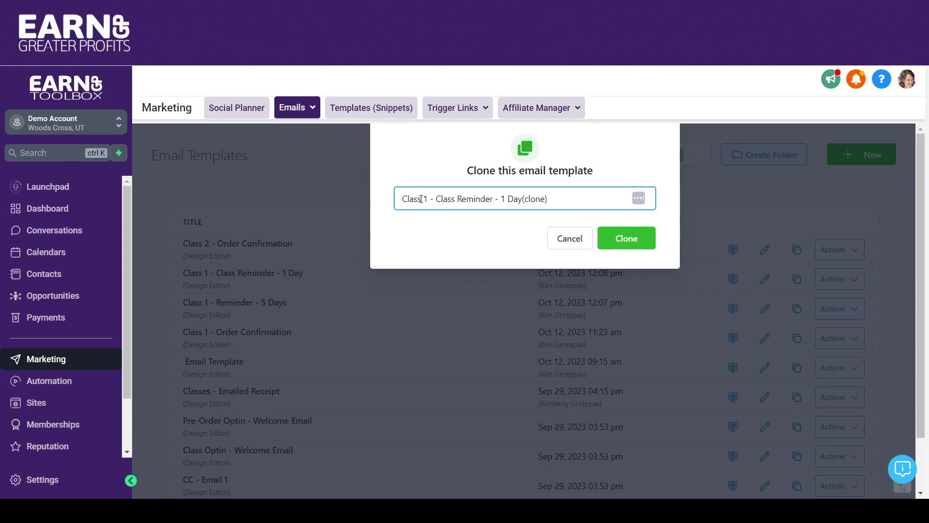
key("BackSpace")
key("BackSpace")
type("kshop")
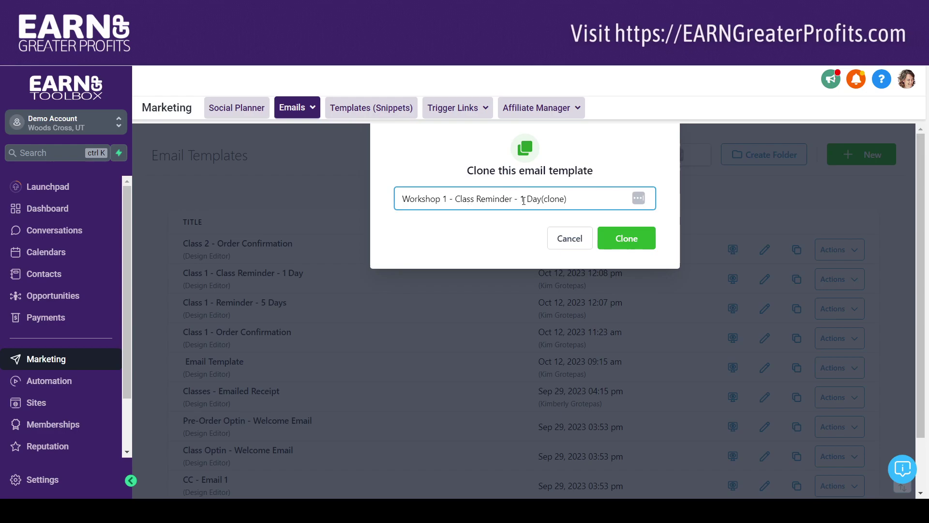
left_click_drag(540, 199, 585, 194)
key("BackSpace")
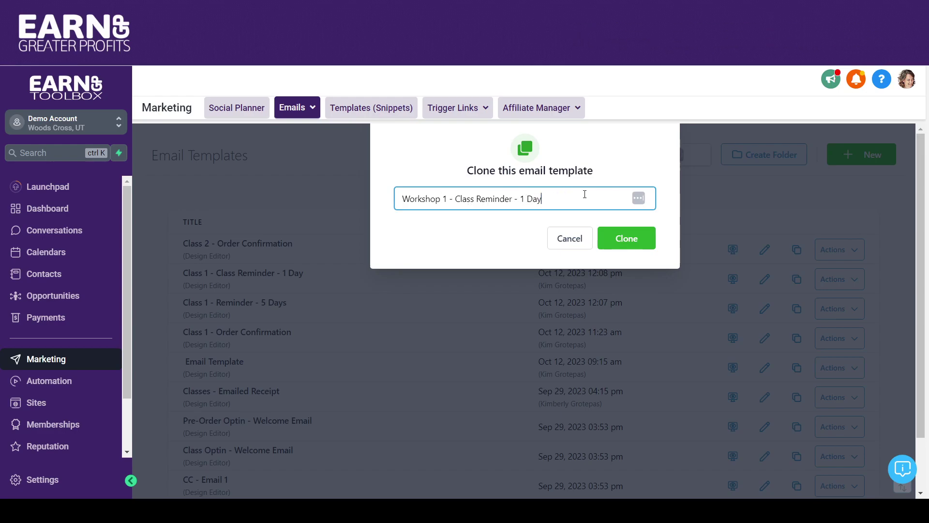
left_click(615, 245)
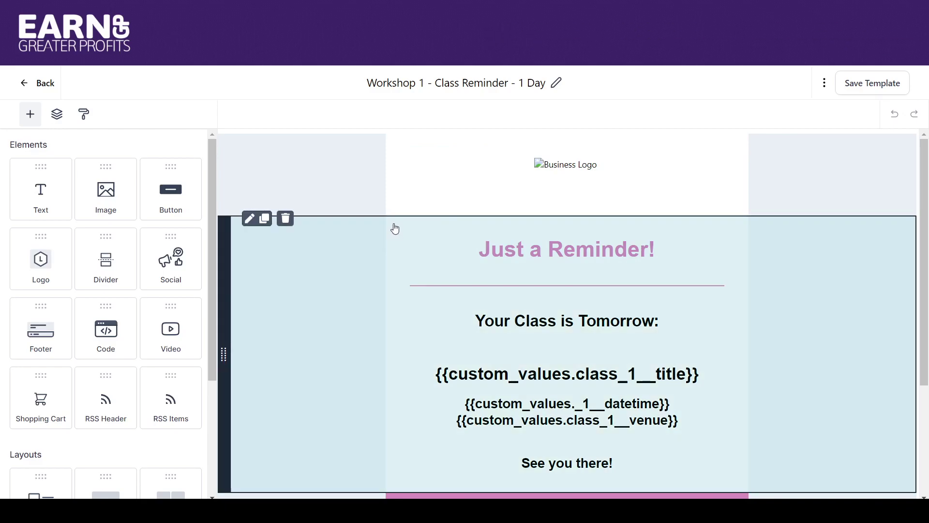
Step: Open Edit Image for the second top-section image and select its Link to value
left_click(392, 226)
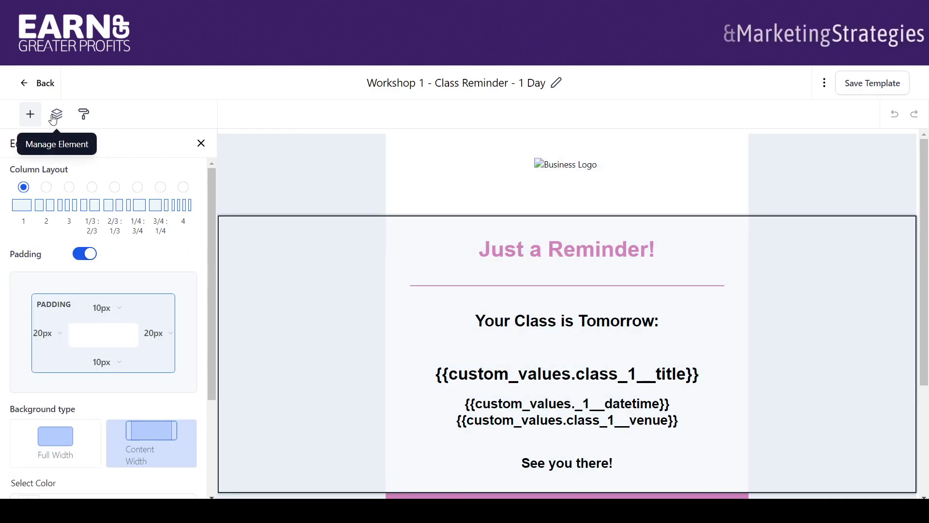
left_click(56, 114)
left_click(22, 150)
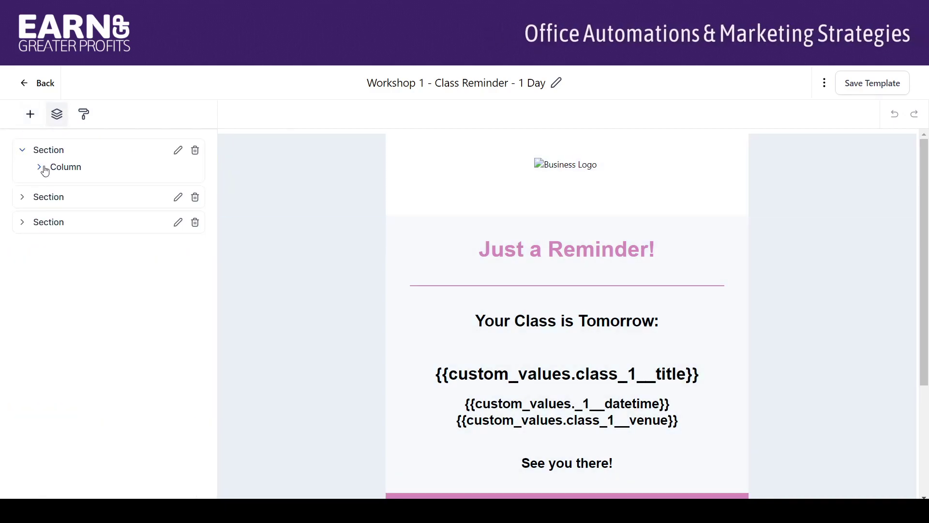
left_click(39, 170)
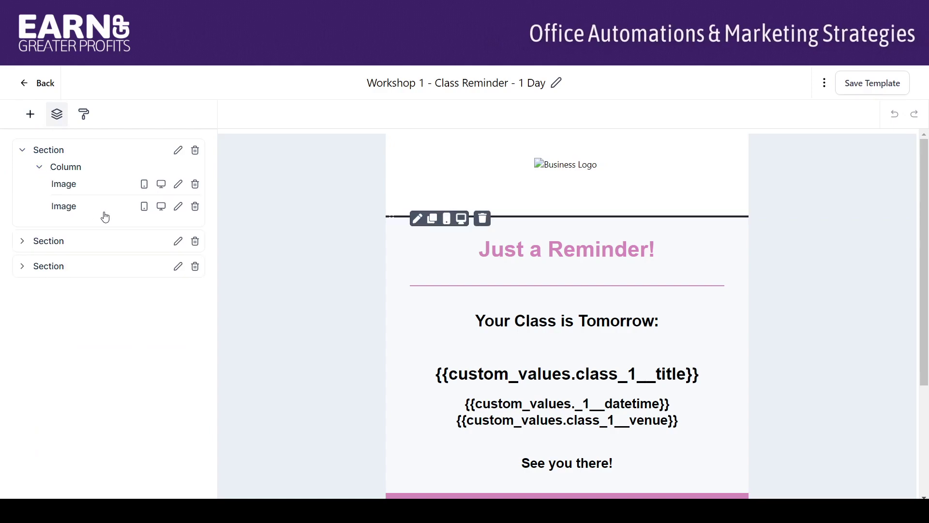
left_click(178, 206)
left_click(130, 277)
left_click(106, 289)
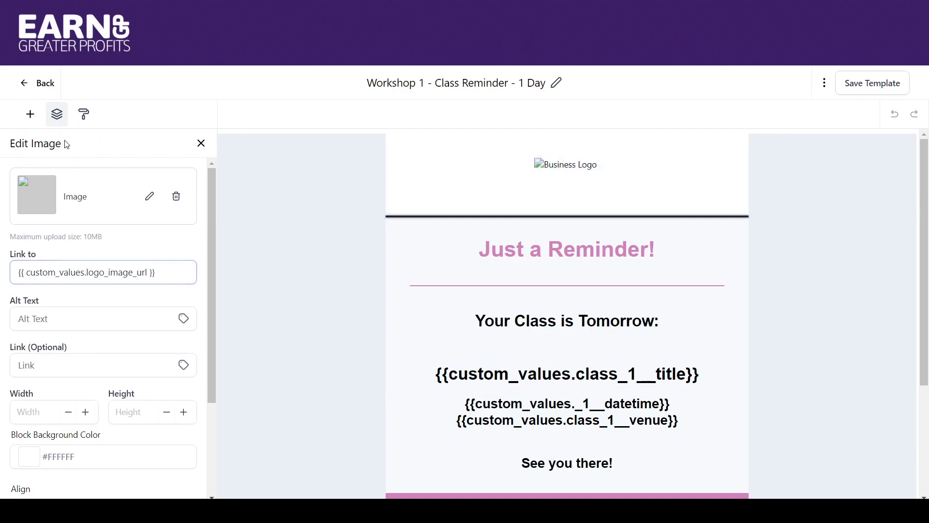
left_click(56, 118)
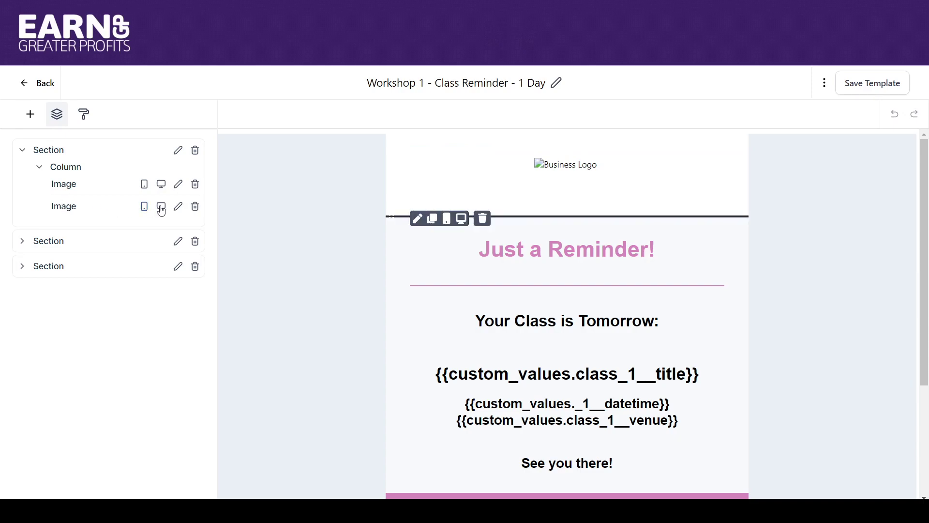
left_click(178, 207)
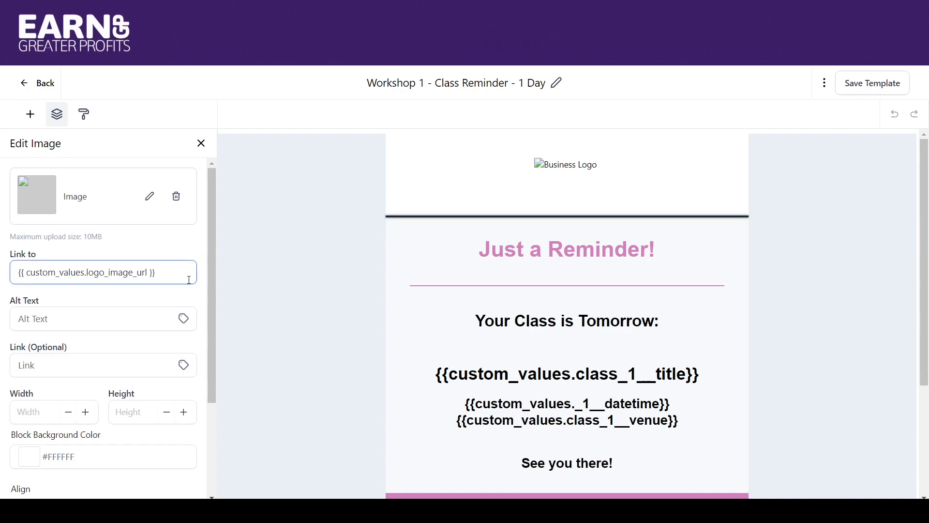
left_click_drag(179, 276, 2, 280)
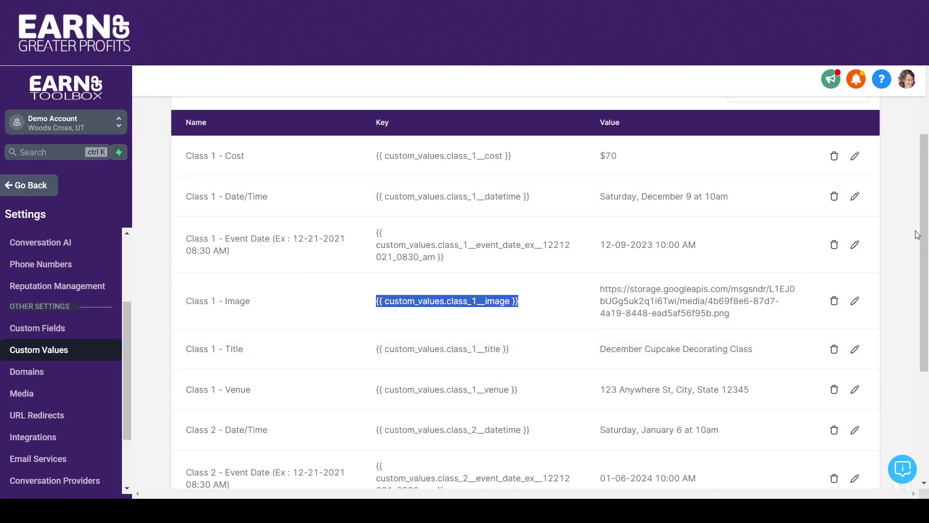
Step: Copy the Workshop 1 - Title key from page 3 of Custom Values and paste it as the image's link
scroll(922, 234, "down", 4)
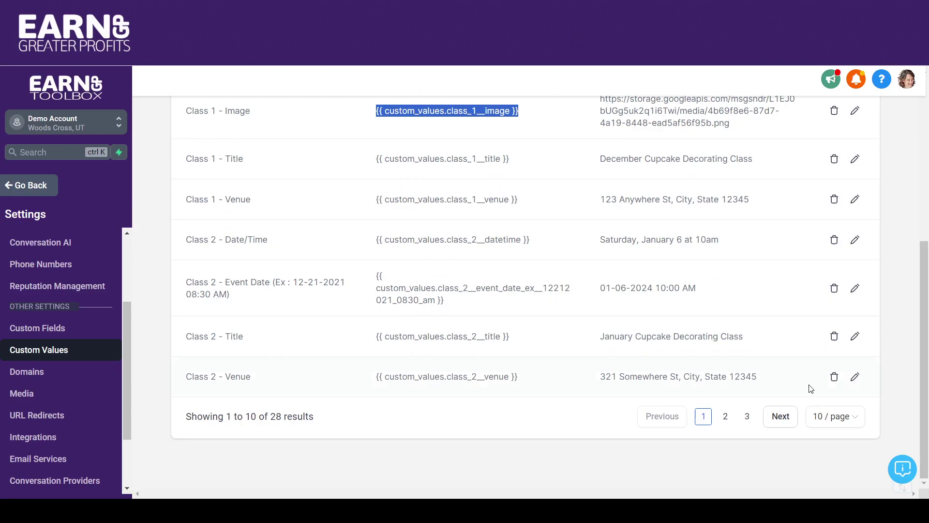
left_click(748, 418)
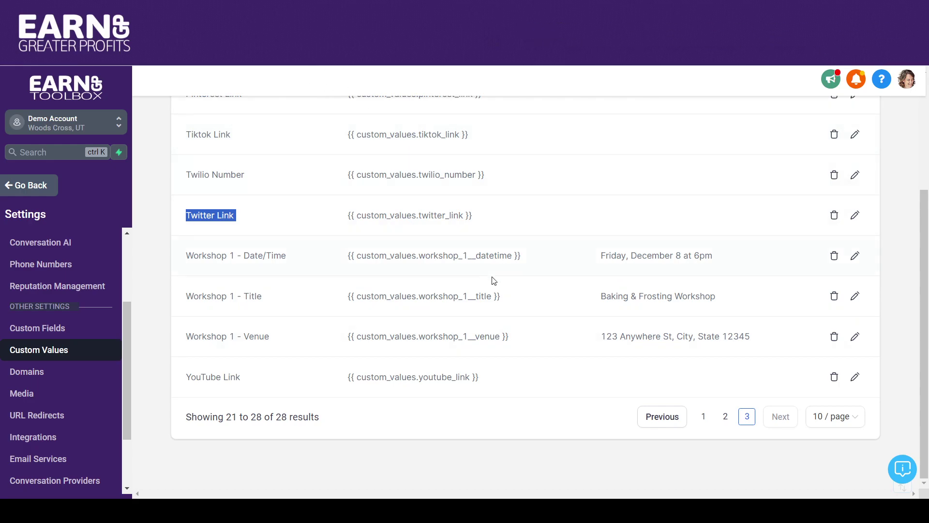
left_click_drag(501, 296, 329, 283)
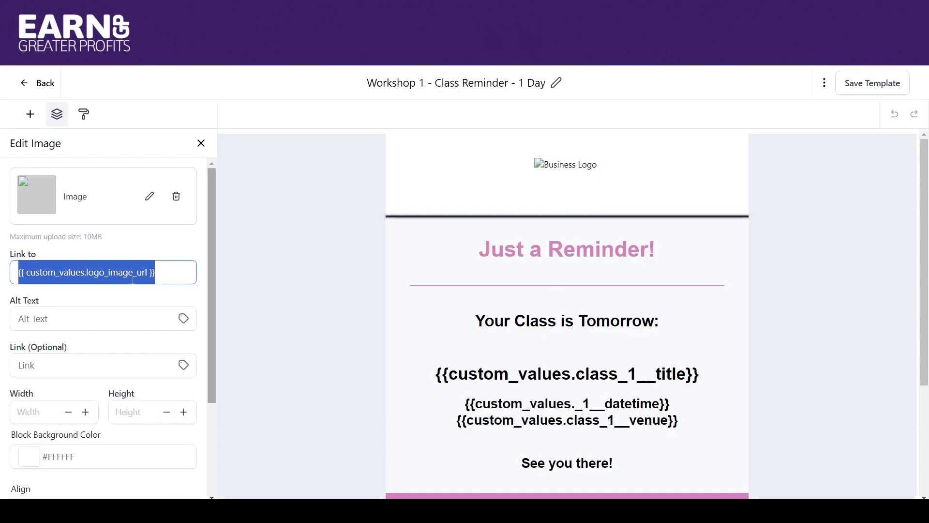
type("{{ custom_values.workshop_1__title }}")
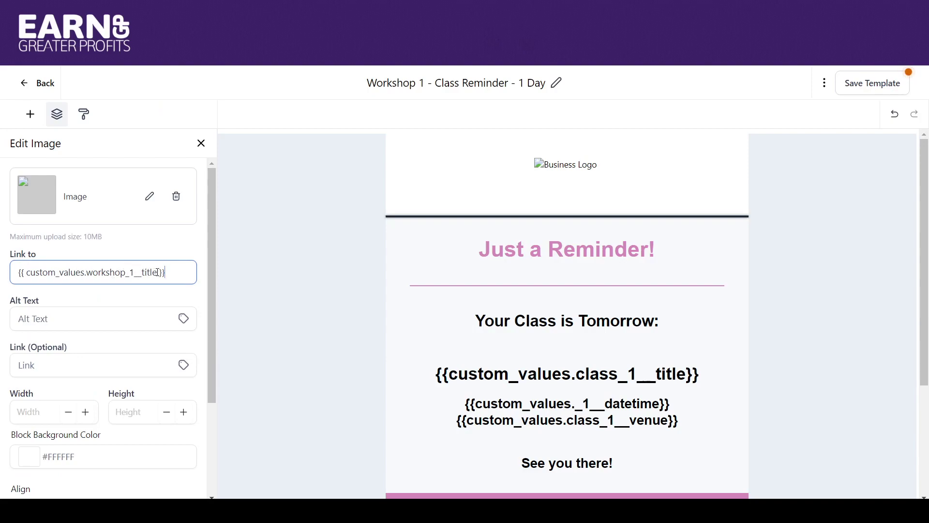
Step: Change the link to the workshop_1 image value and insert Workshop 1 - Title as alt text
type("image")
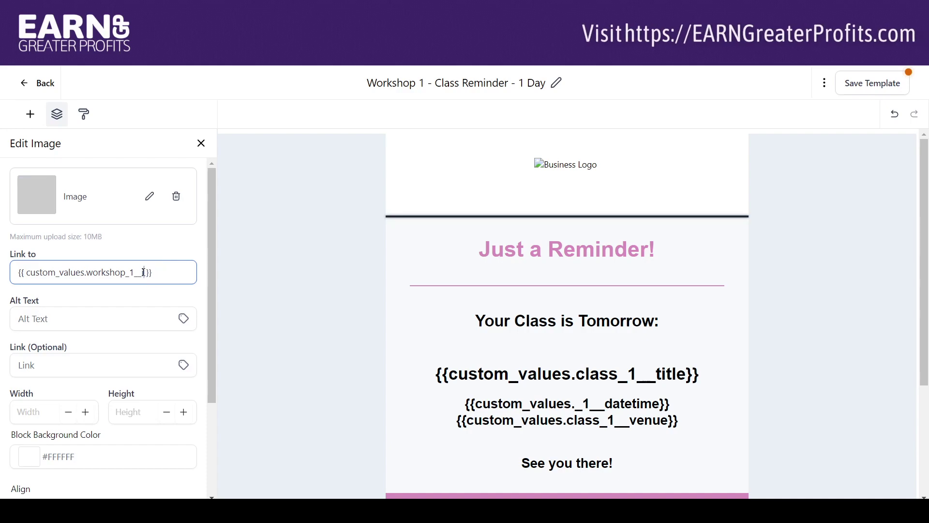
left_click(190, 254)
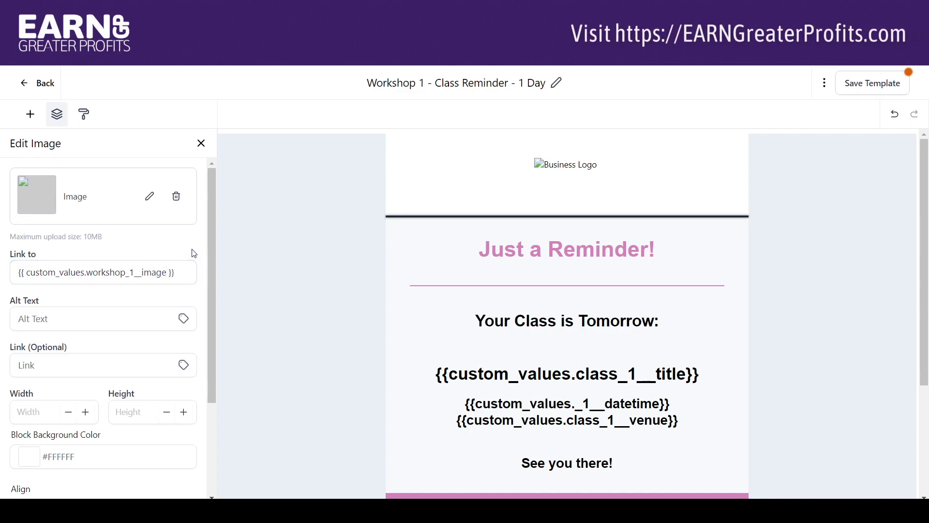
left_click(183, 319)
left_click_drag(192, 398, 193, 468)
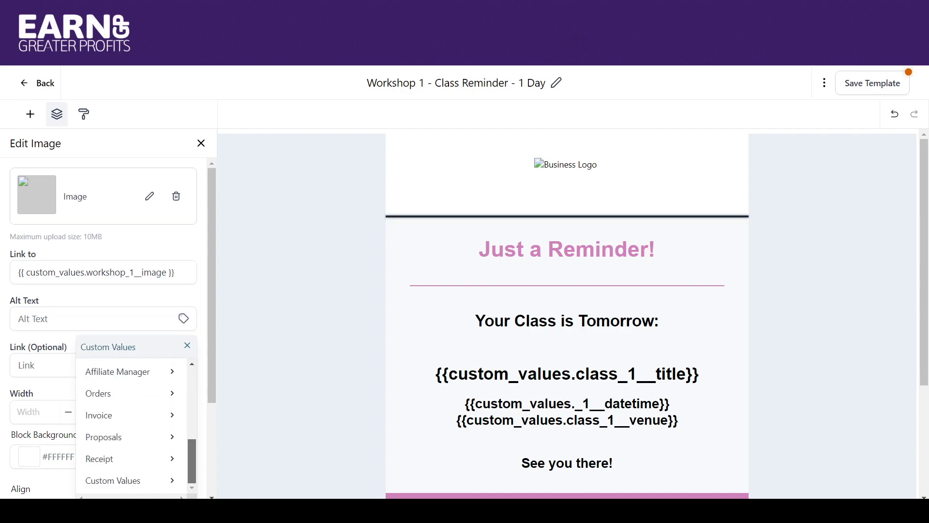
left_click(160, 483)
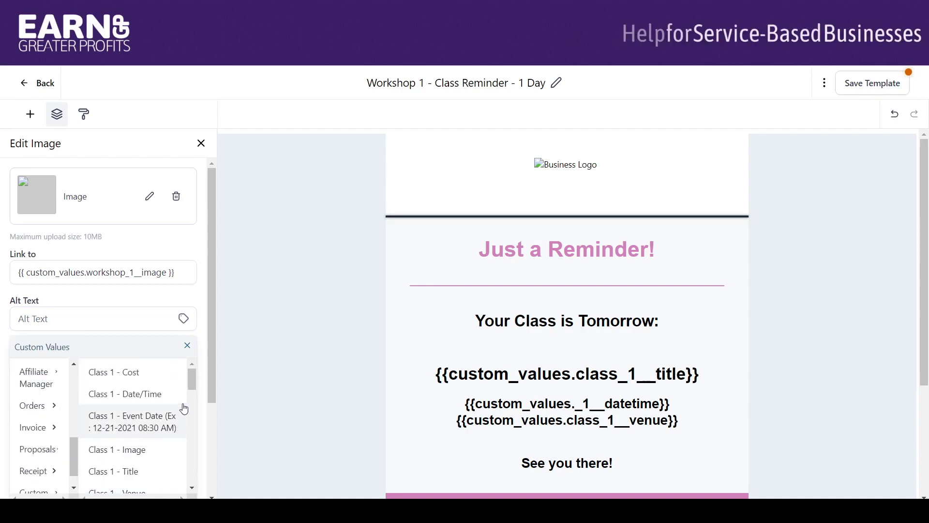
left_click_drag(190, 384, 192, 472)
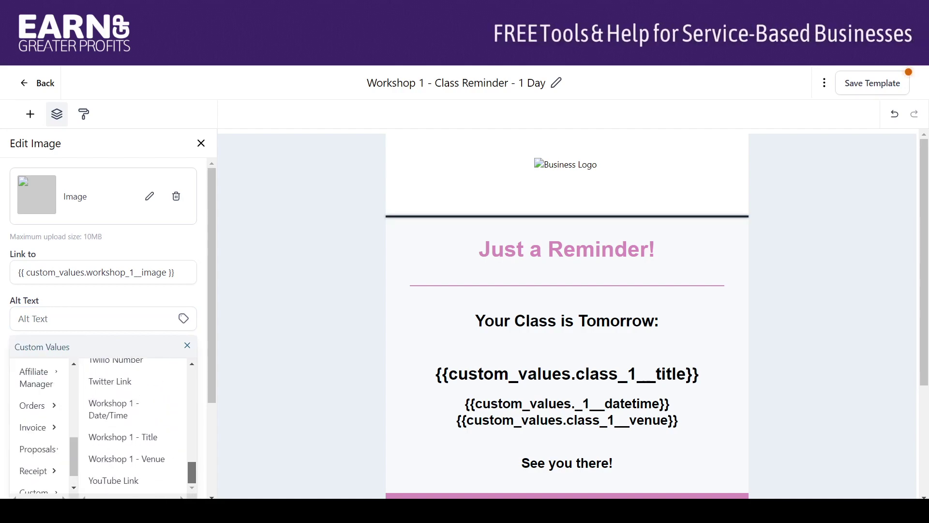
left_click(151, 439)
Step: Replace 'class' with 'workshop' in the title heading placeholder
left_click(19, 319)
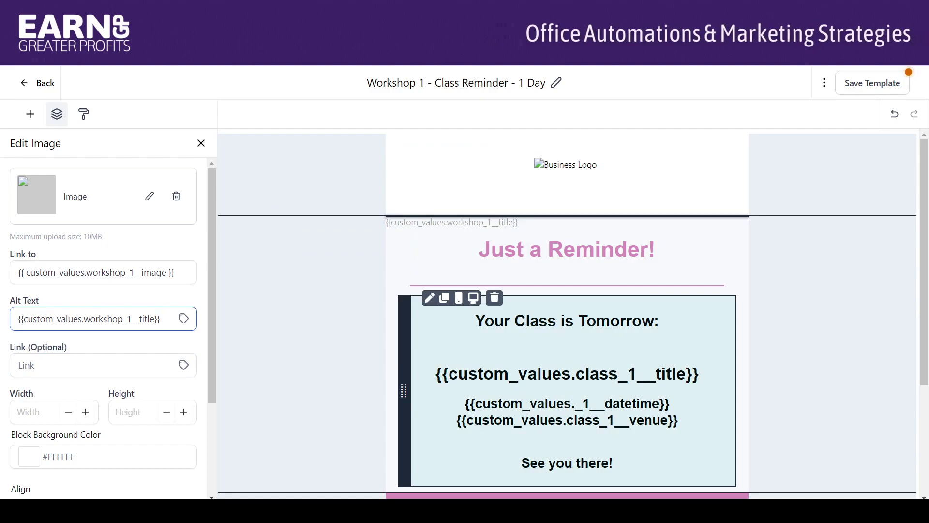
left_click_drag(618, 374, 581, 374)
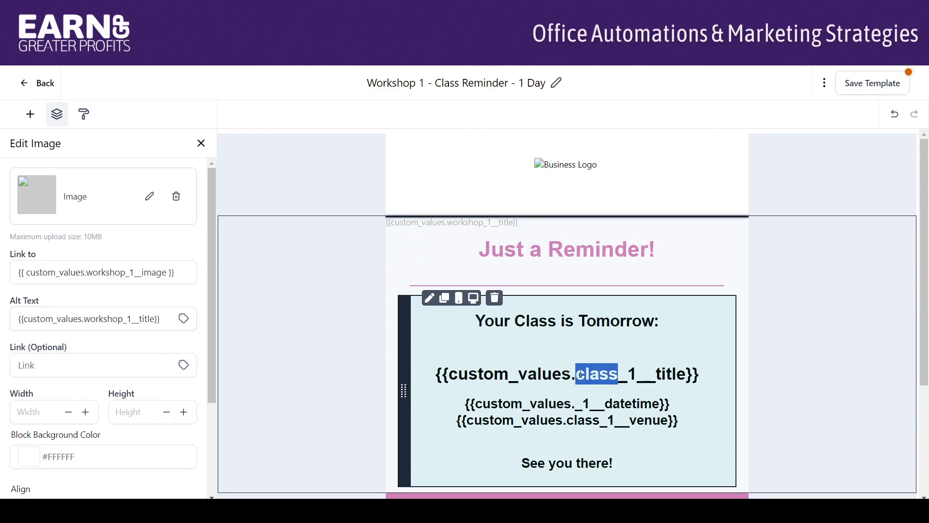
type("workshop")
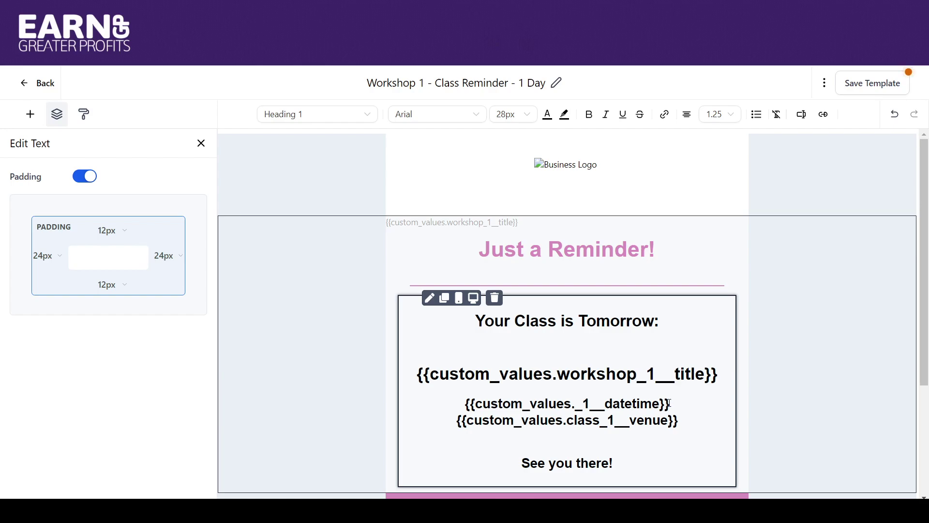
Step: Replace the date/time line with the Workshop 1 - Date/Time custom value
left_click(576, 405)
type("class")
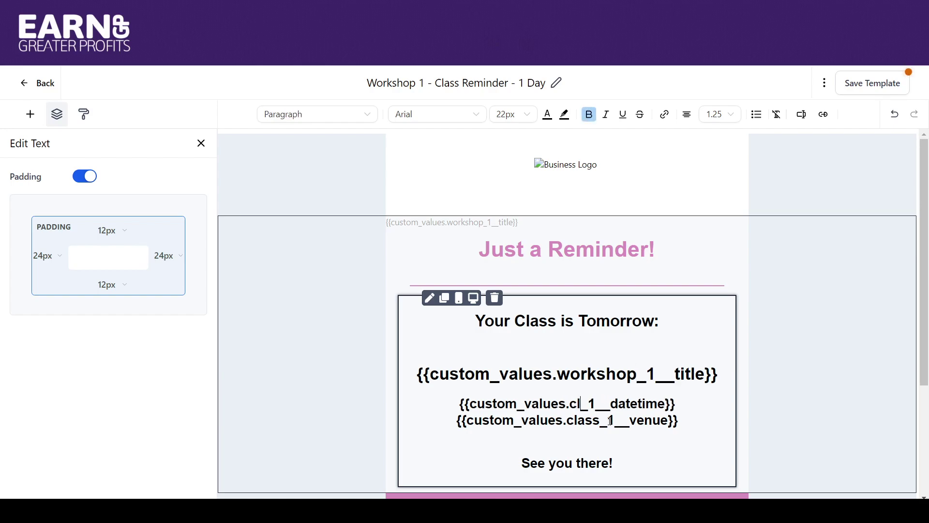
left_click_drag(697, 404, 446, 413)
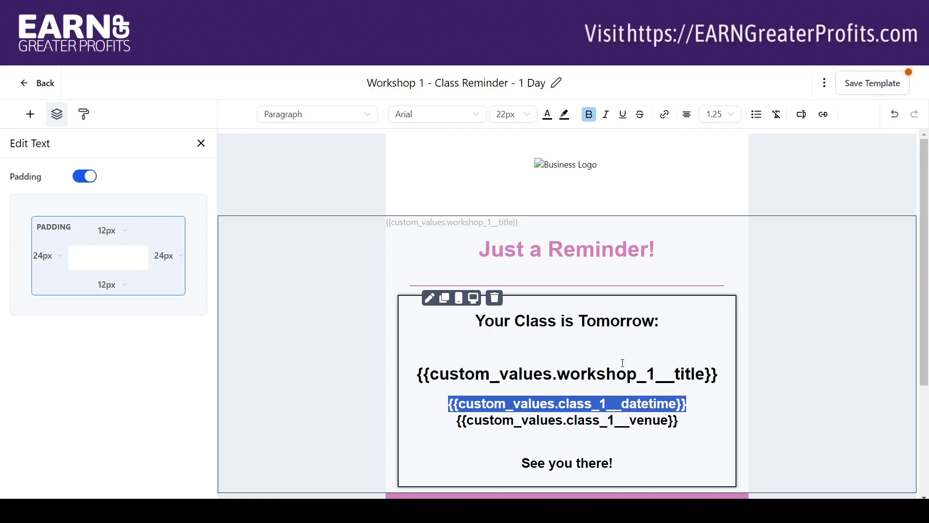
left_click(808, 115)
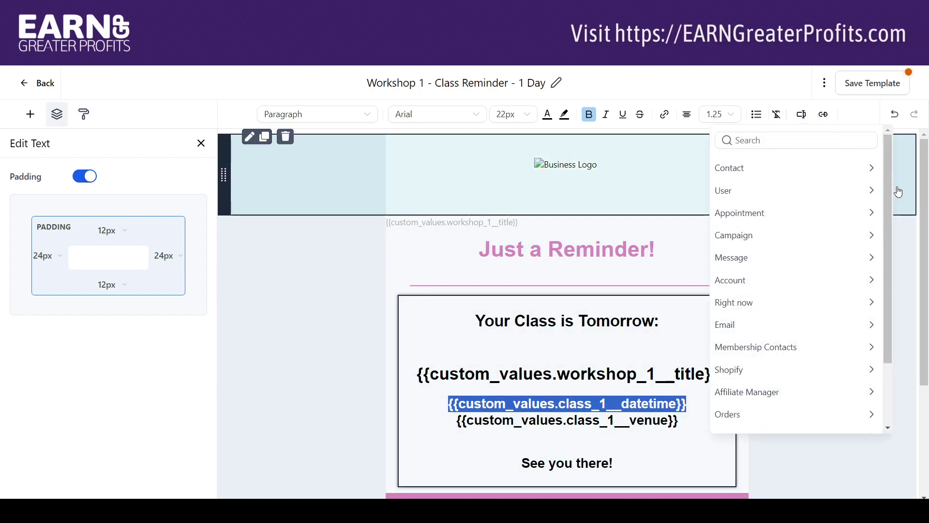
left_click_drag(890, 187, 882, 286)
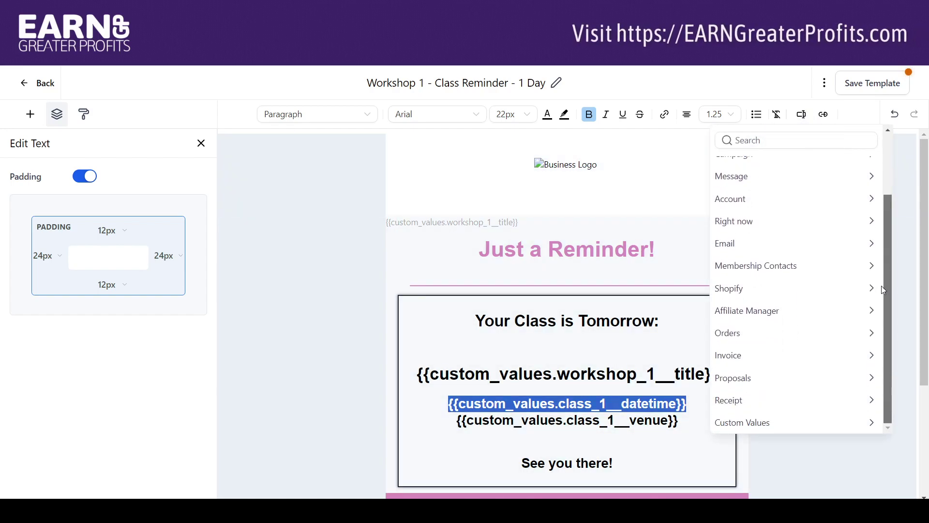
left_click(850, 422)
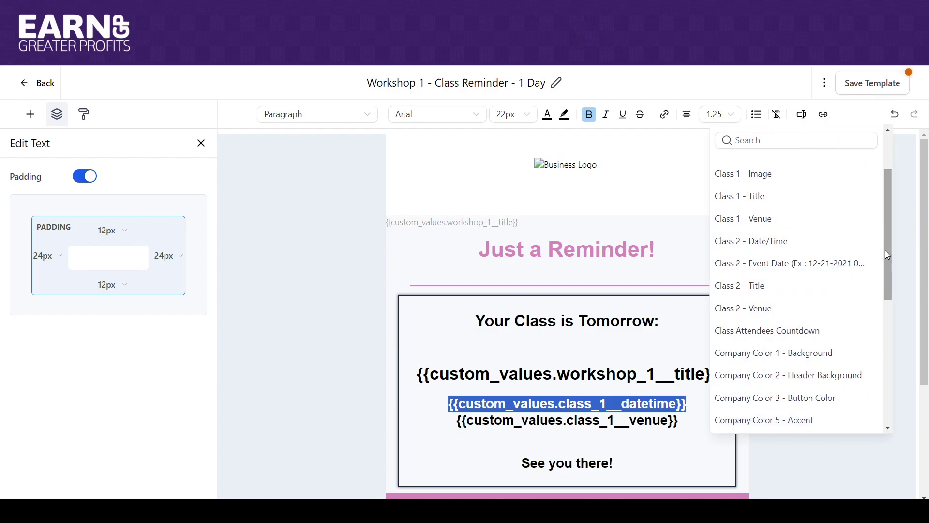
left_click_drag(887, 255, 888, 393)
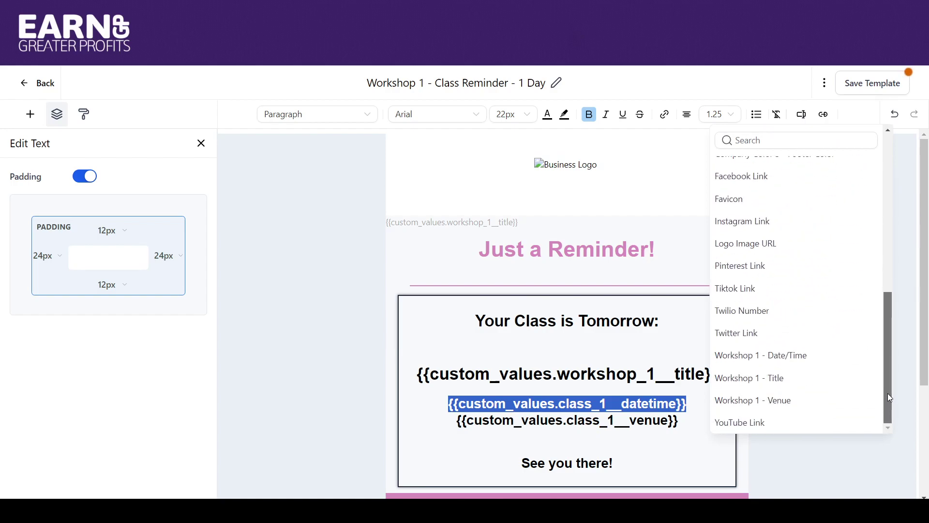
left_click(795, 362)
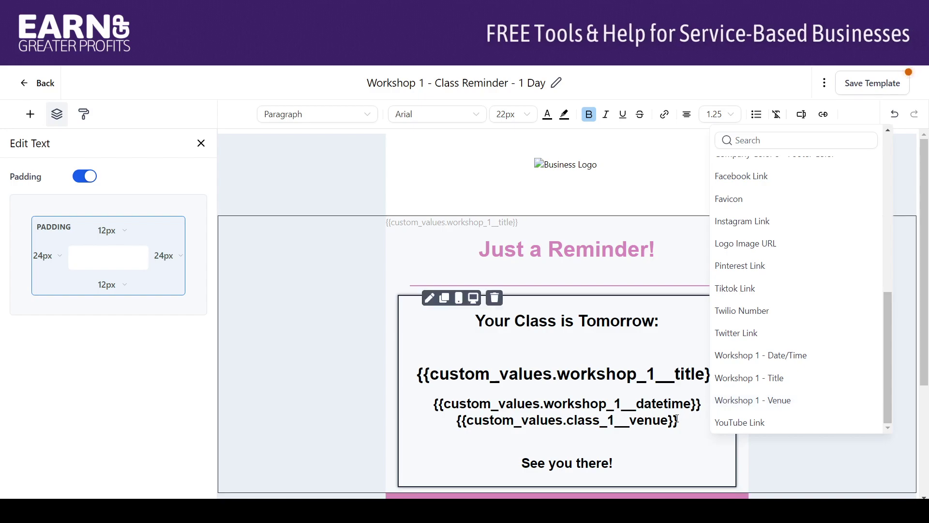
Step: Insert the Workshop 1 - Venue value and delete the old Class 1 venue line
left_click(788, 402)
left_click_drag(685, 438, 383, 437)
key("BackSpace")
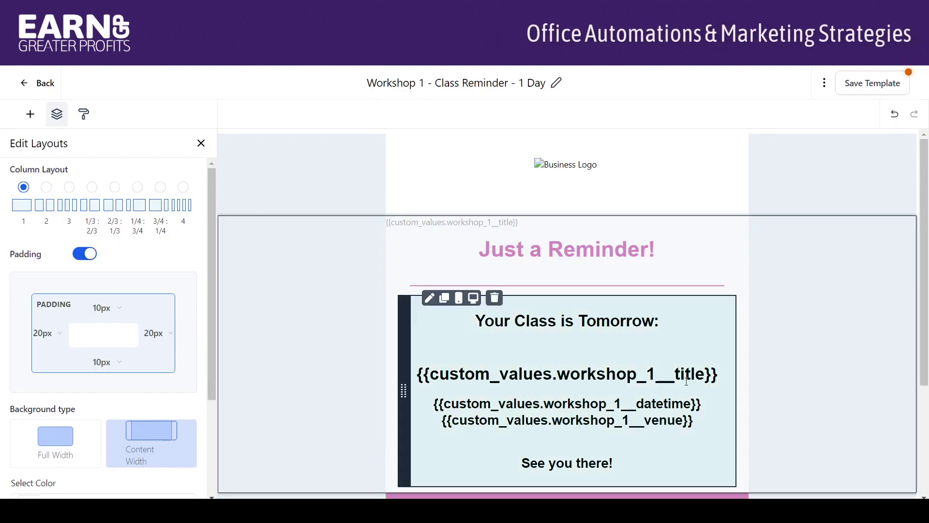
left_click(703, 399)
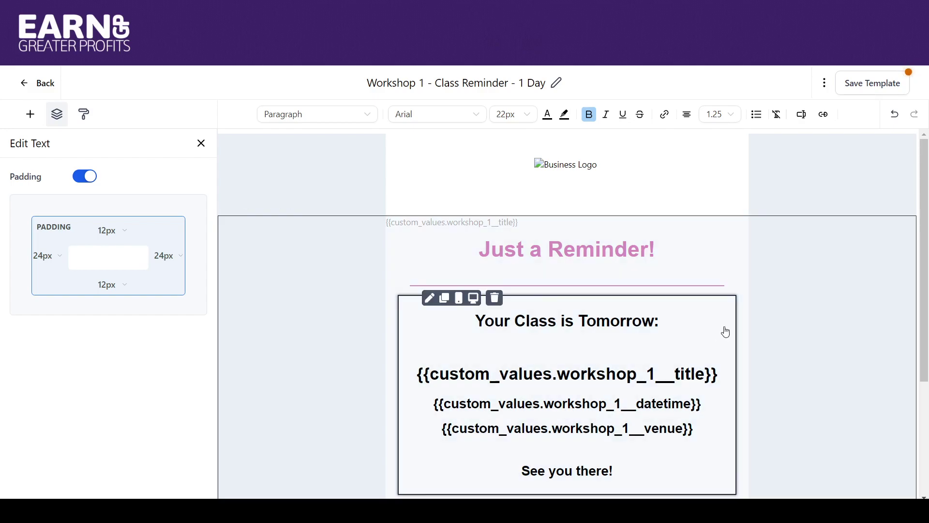
Step: Save the reminder template and open the Class 1 - Workflow in the builder
left_click(851, 83)
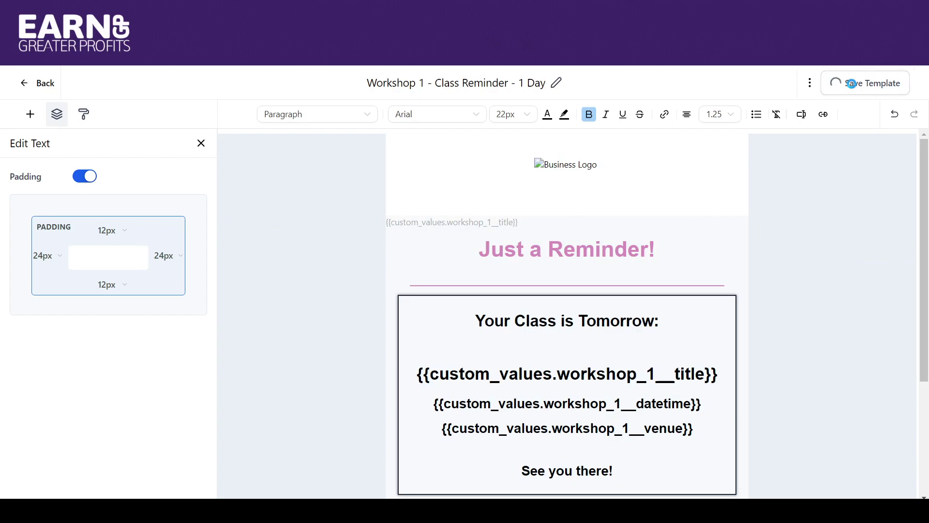
left_click(25, 86)
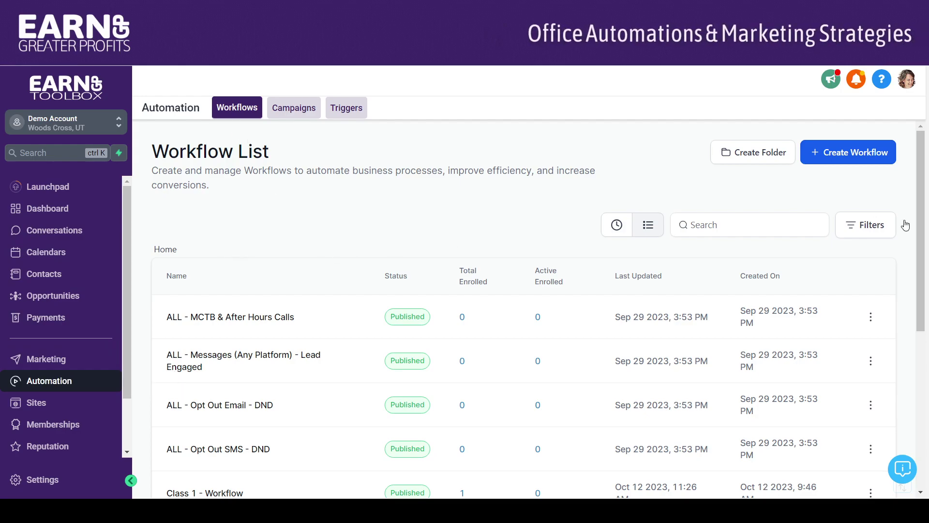
left_click_drag(921, 187, 926, 288)
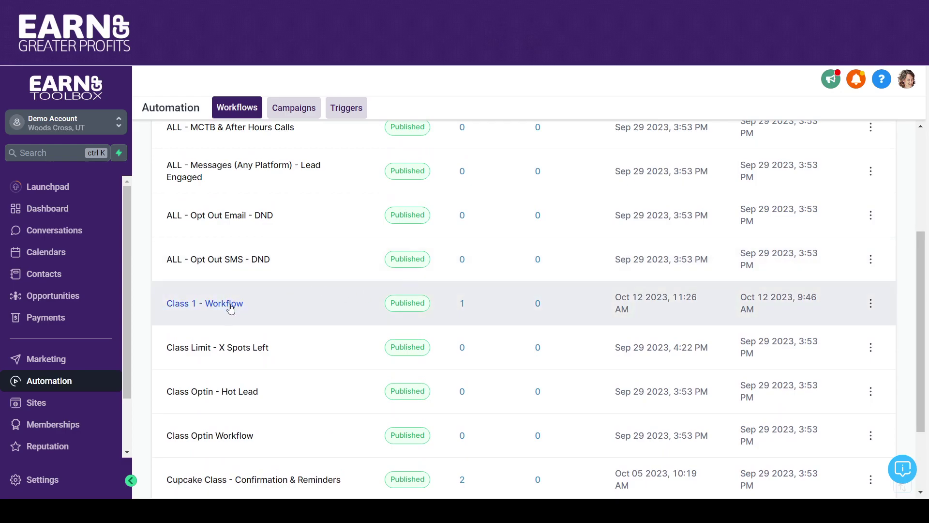
left_click(231, 305)
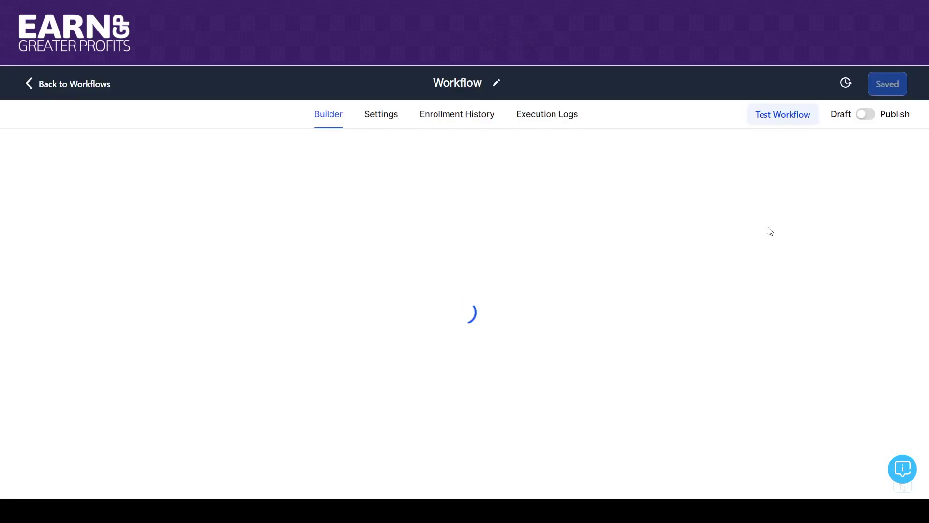
left_click_drag(927, 156, 913, 101)
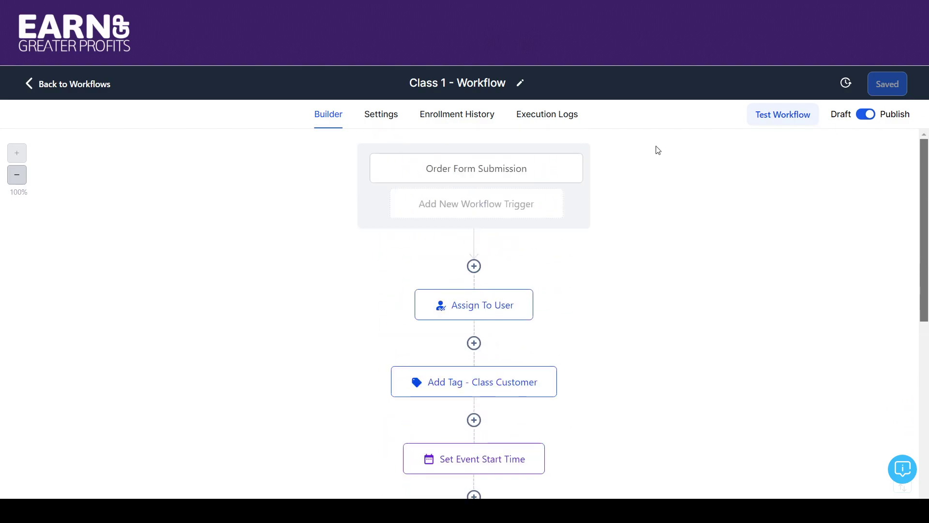
Step: Open the Order Form Submission trigger's settings to review its Classes Funnel, Class 1 and Sale filters
left_click(441, 178)
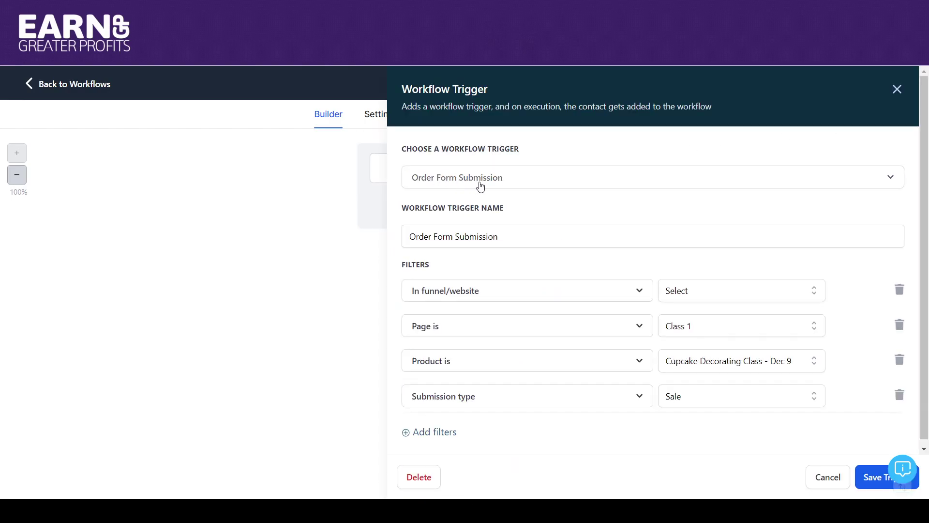
left_click(896, 90)
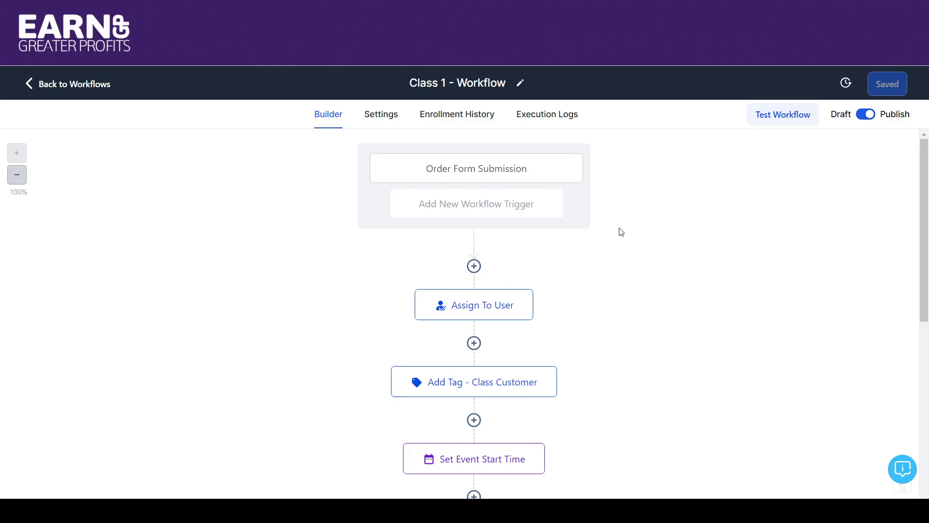
left_click(513, 173)
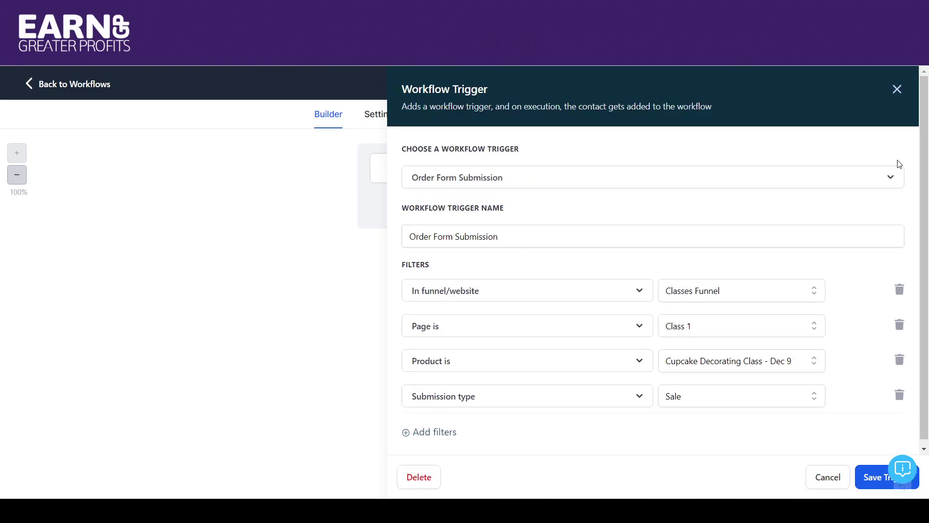
scroll(926, 142, "down", 1)
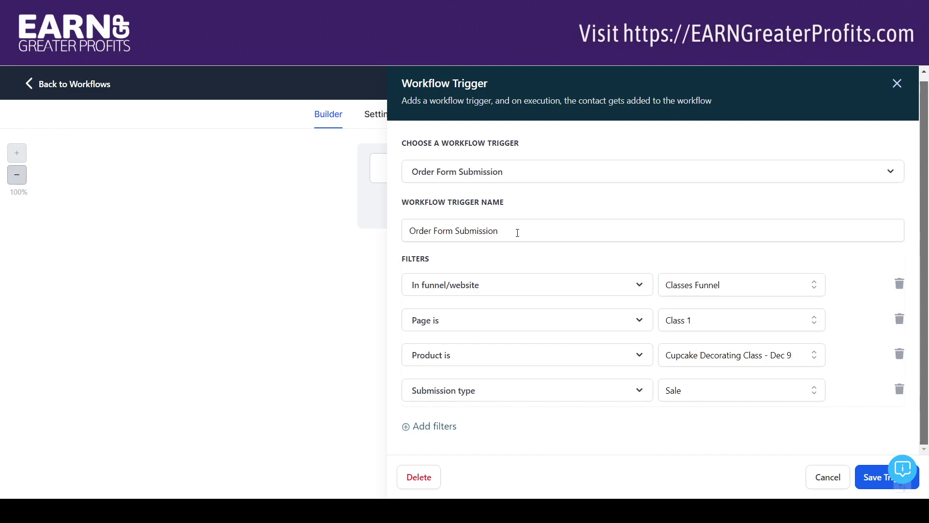
Step: Rename the trigger 'Order Form Submission - Class 1', keeping the Classes Funnel and Class 1 page filters
left_click(517, 233)
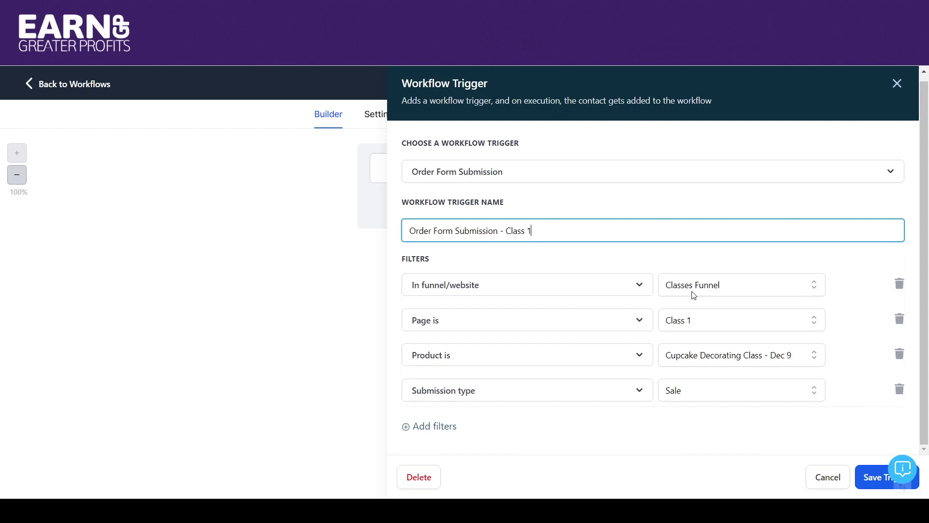
left_click(705, 295)
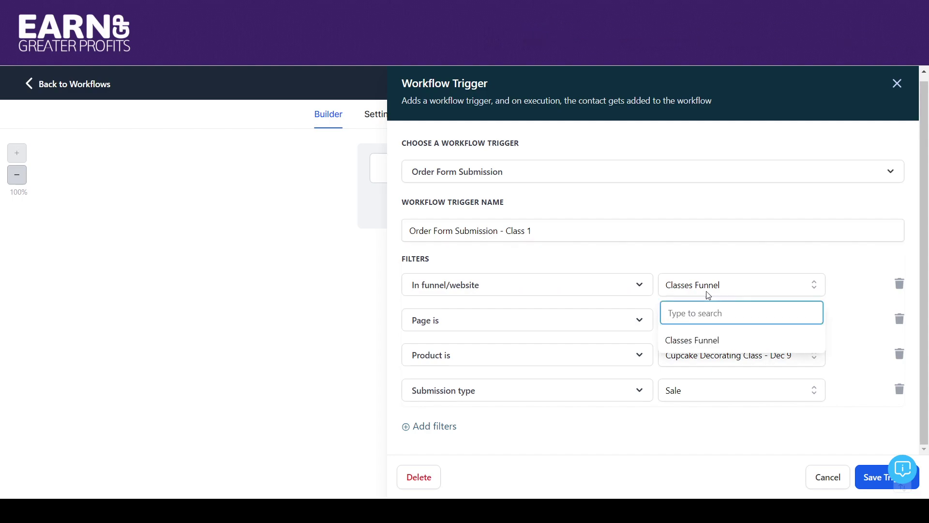
left_click(713, 292)
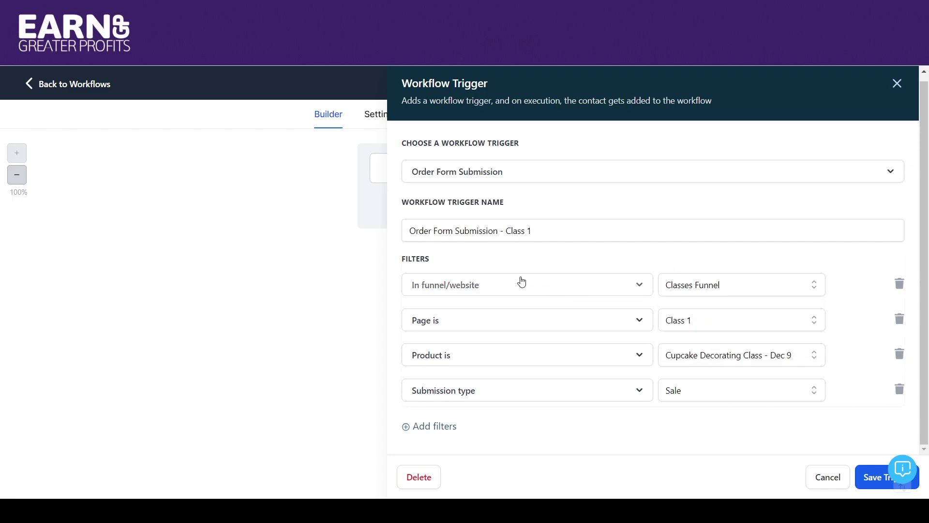
left_click(683, 322)
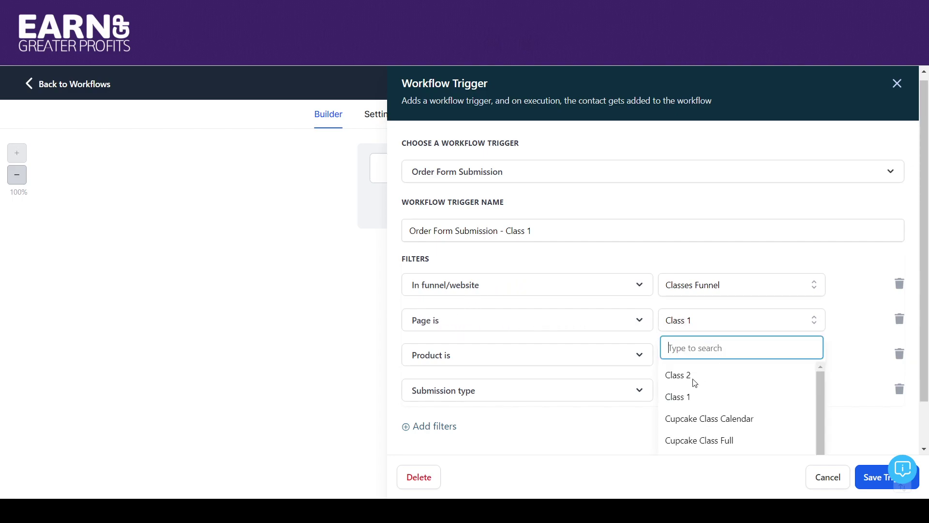
left_click(662, 263)
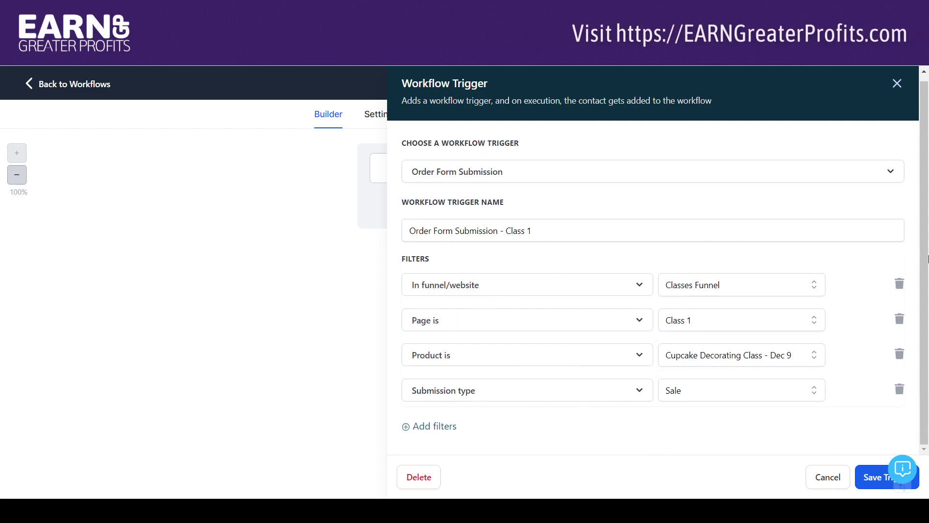
Step: Set the product filter to December Cupcake Decorating Class, then delete that filter row
left_click(813, 356)
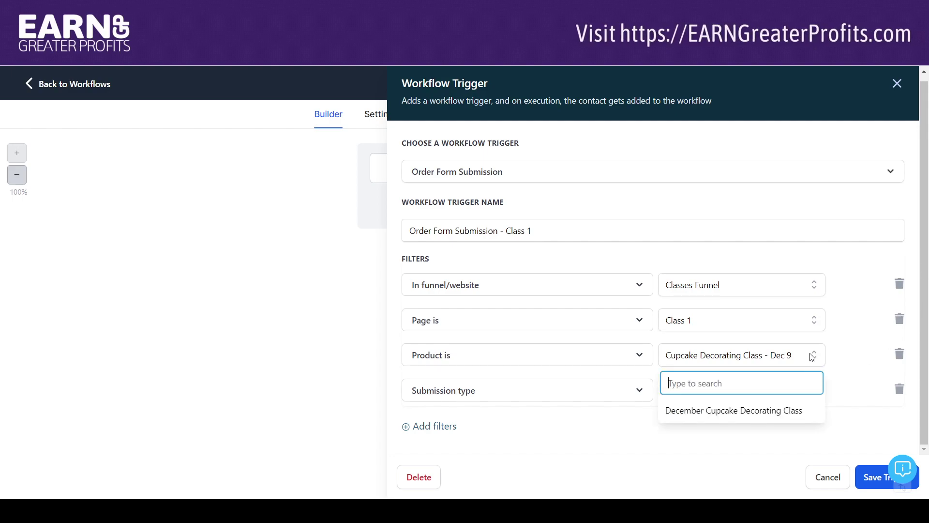
left_click(783, 411)
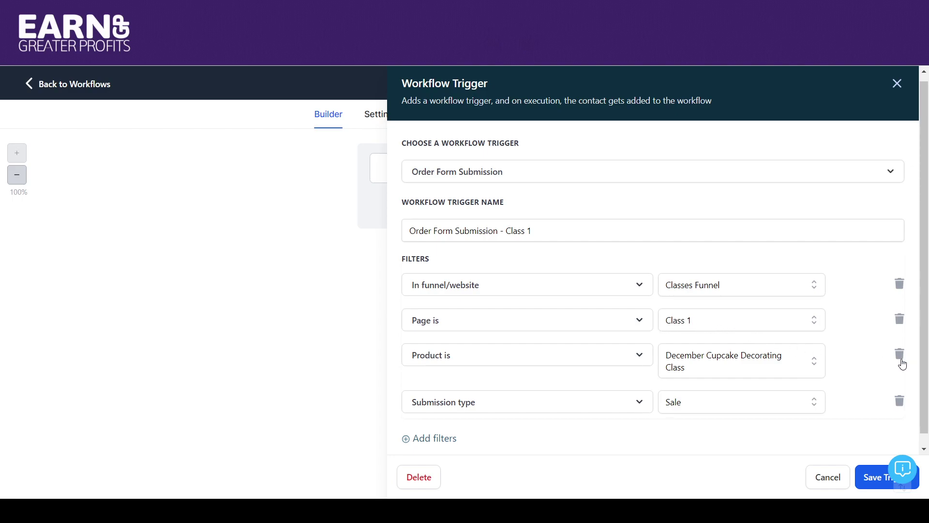
left_click(900, 354)
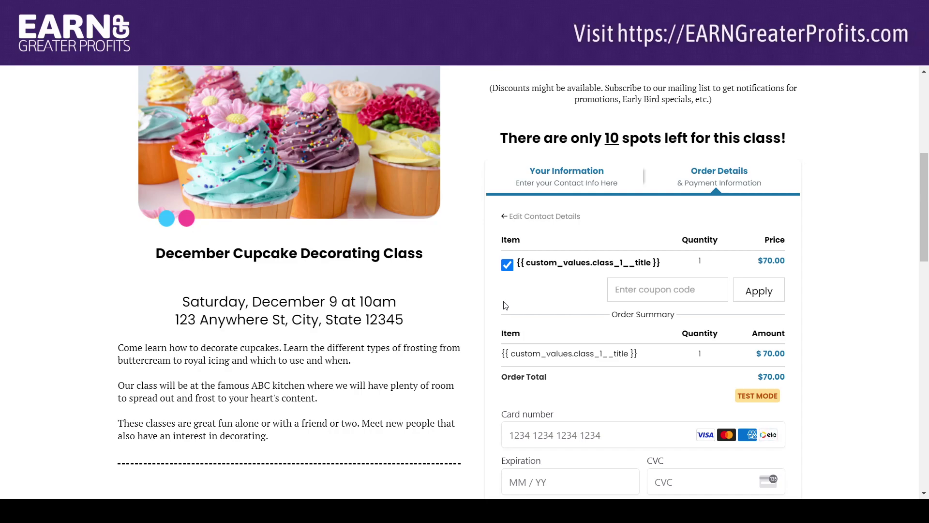
left_click(507, 266)
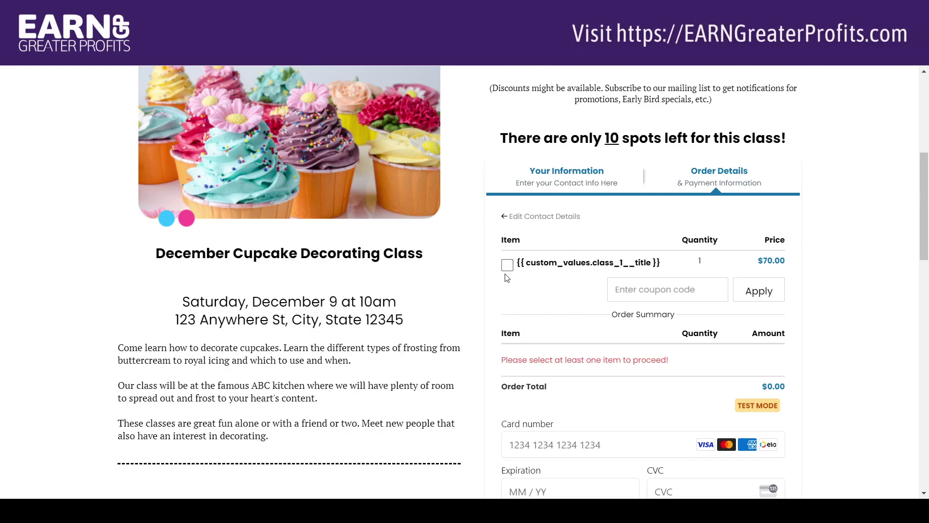
left_click(508, 266)
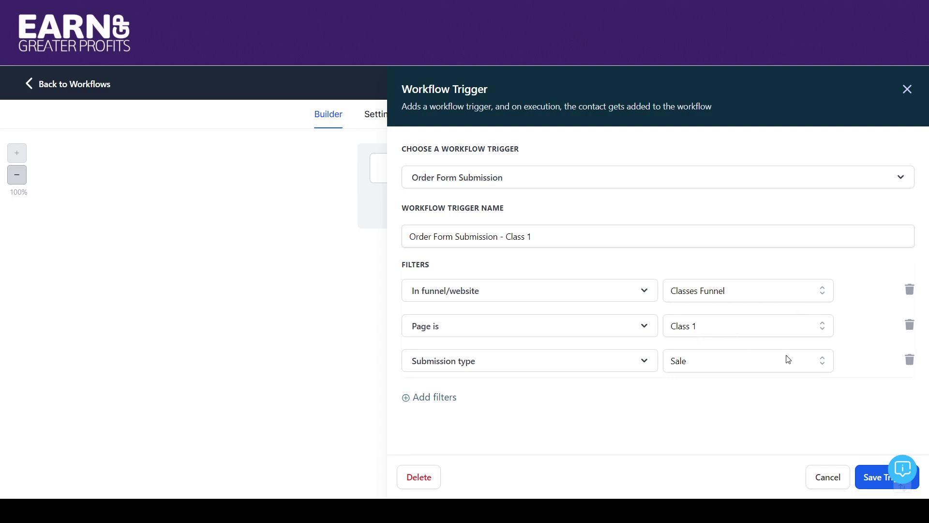
Step: Add a 'Product is December Cupcake Decorating Class' filter to the trigger and save it
left_click(448, 397)
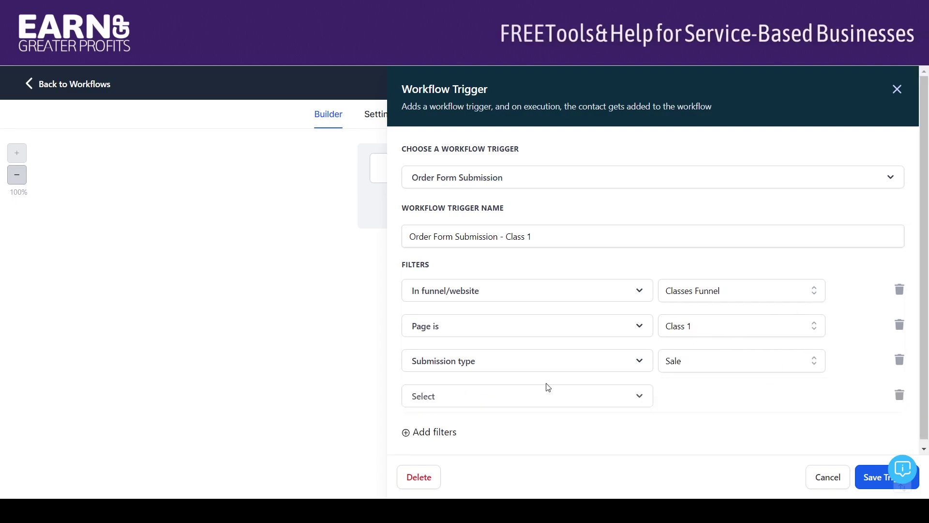
left_click(541, 399)
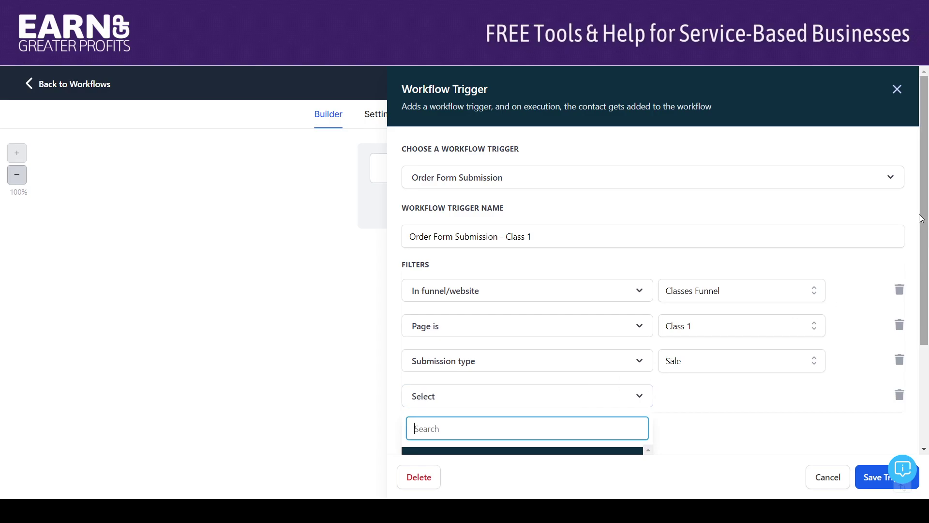
scroll(921, 218, "down", 3)
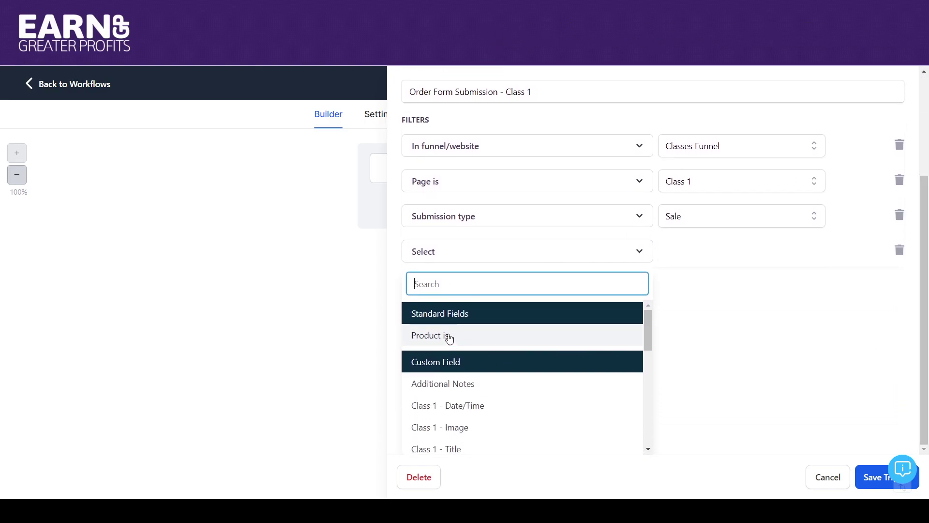
left_click(449, 337)
left_click(699, 393)
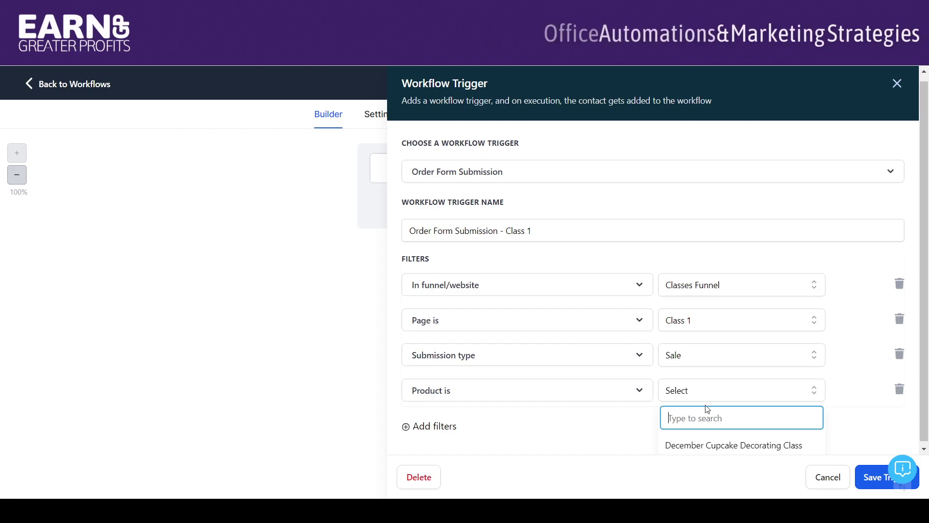
left_click(702, 445)
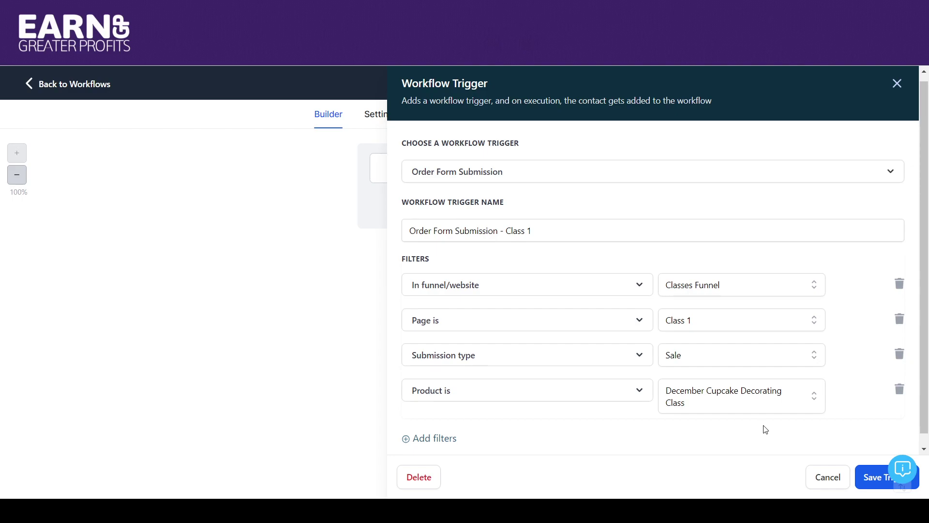
left_click(875, 478)
mouse_move(925, 226)
left_mouse_down()
mouse_move(925, 260)
mouse_move(925, 222)
left_mouse_up()
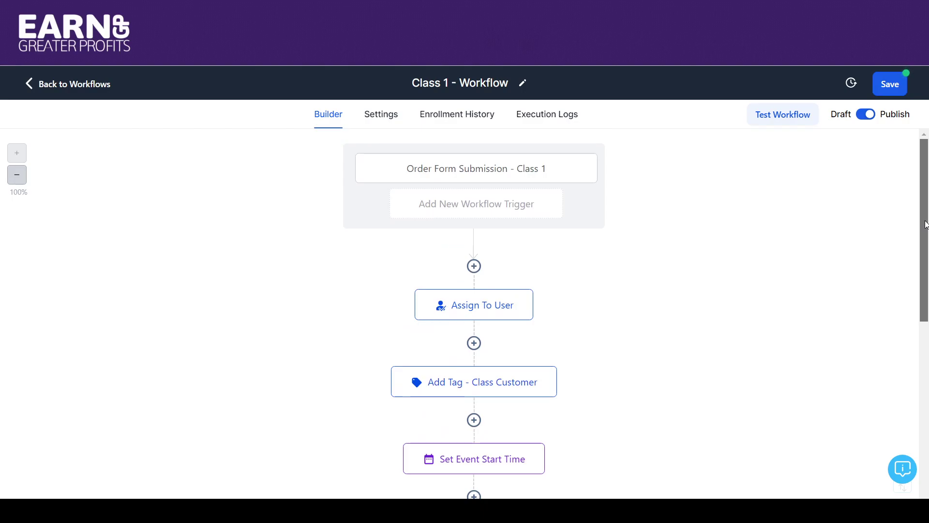
Step: Keep the trigger's submission type as Sale, save the trigger, and open the Assign To User step
left_click(537, 177)
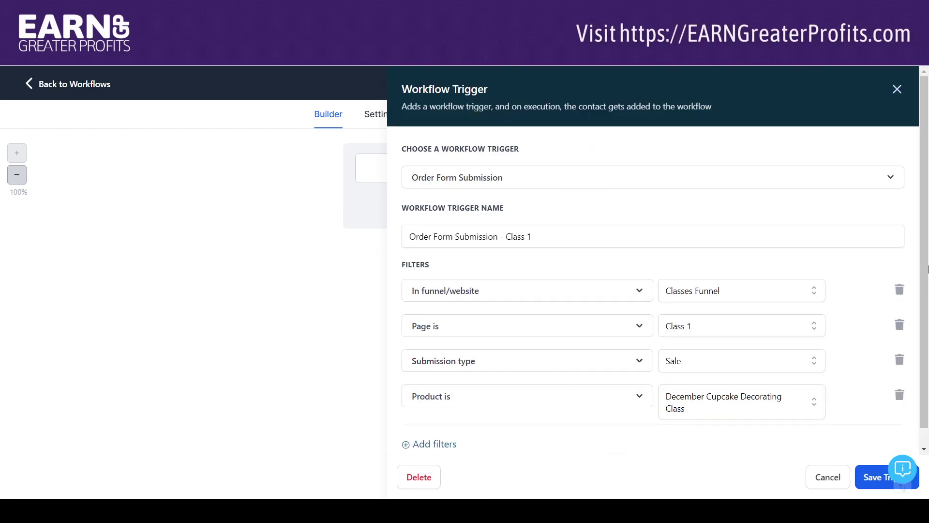
scroll(928, 317, "down", 1)
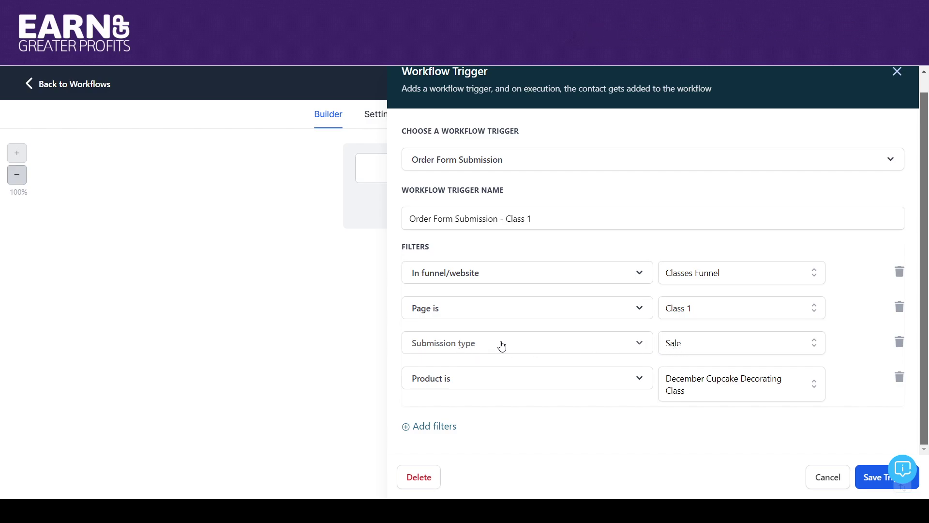
left_click(717, 349)
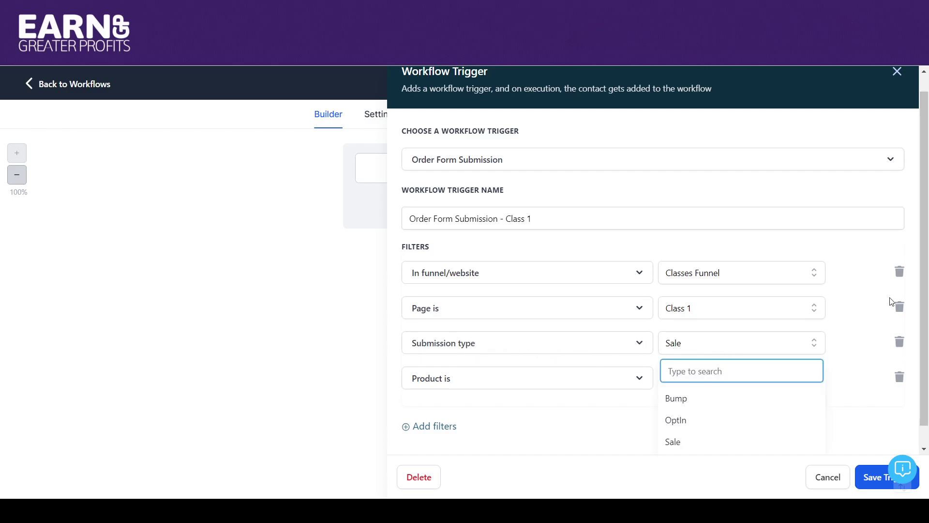
scroll(928, 246, "down", 1)
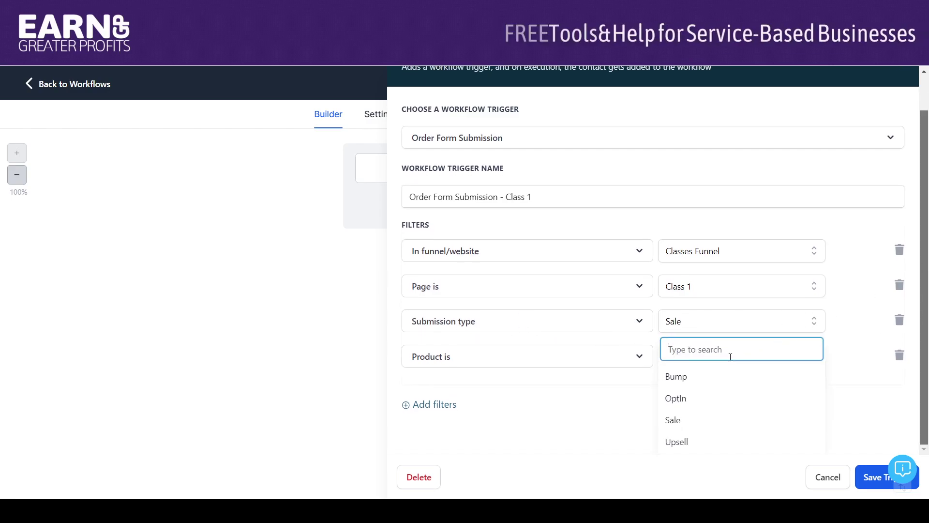
left_click(842, 309)
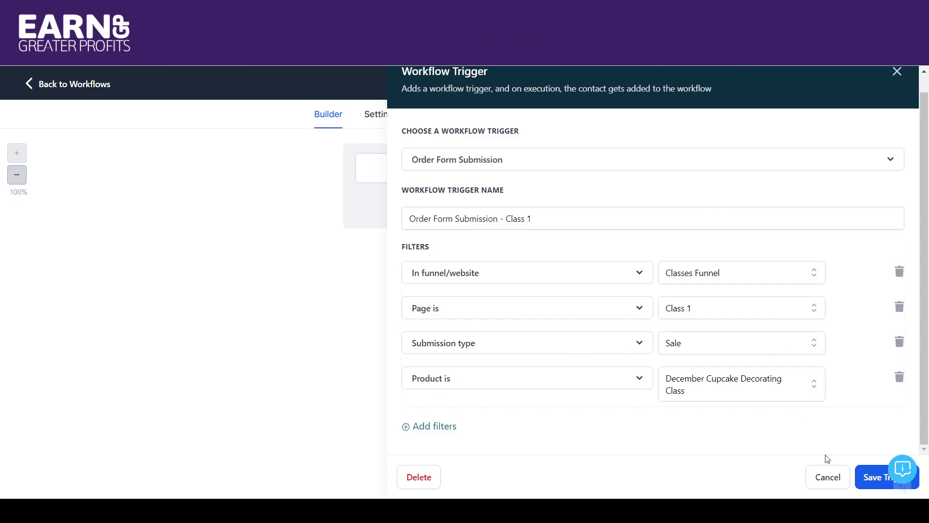
left_click(877, 478)
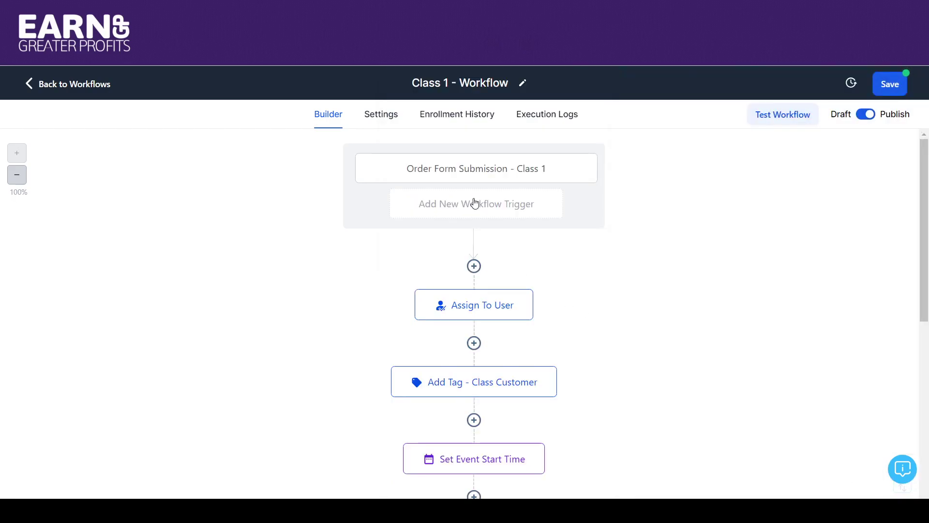
left_click(500, 315)
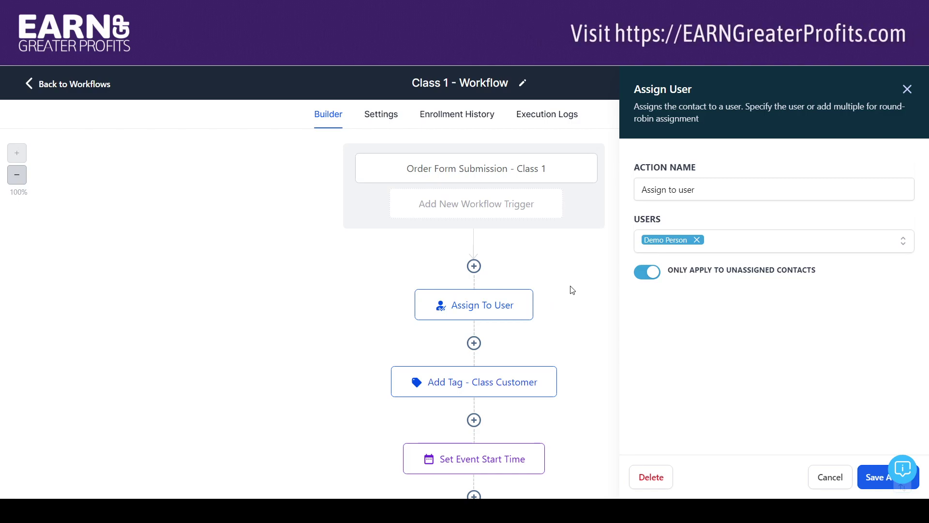
Step: Check the assigned user in the Users dropdown, then cancel the Assign User panel unchanged
left_click(725, 246)
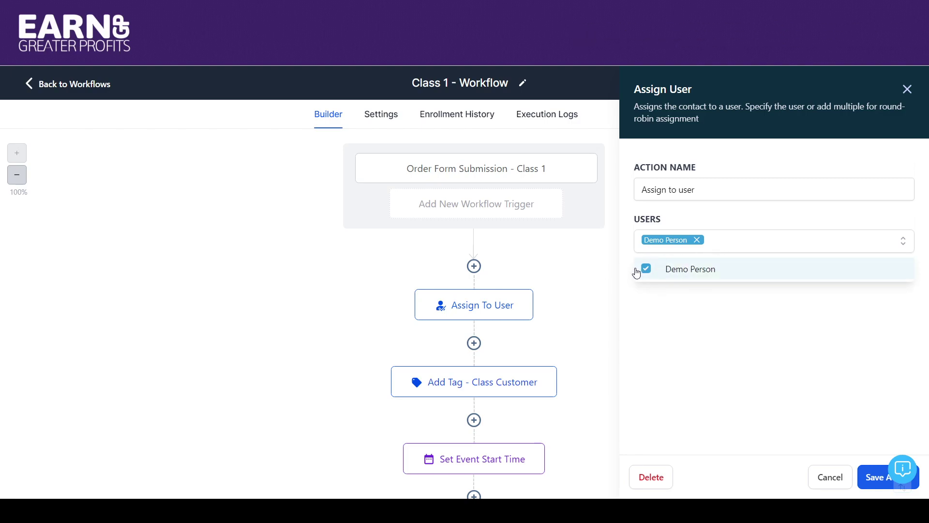
left_click(728, 241)
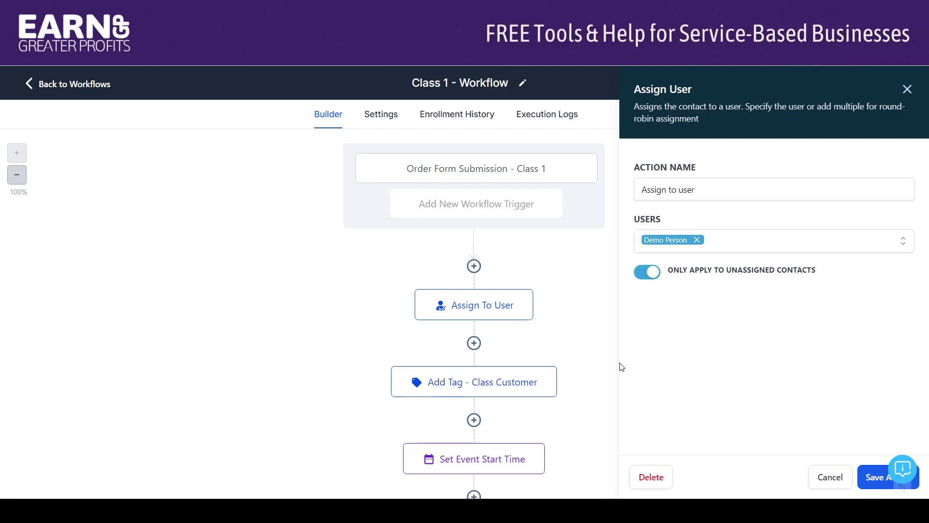
left_click(827, 477)
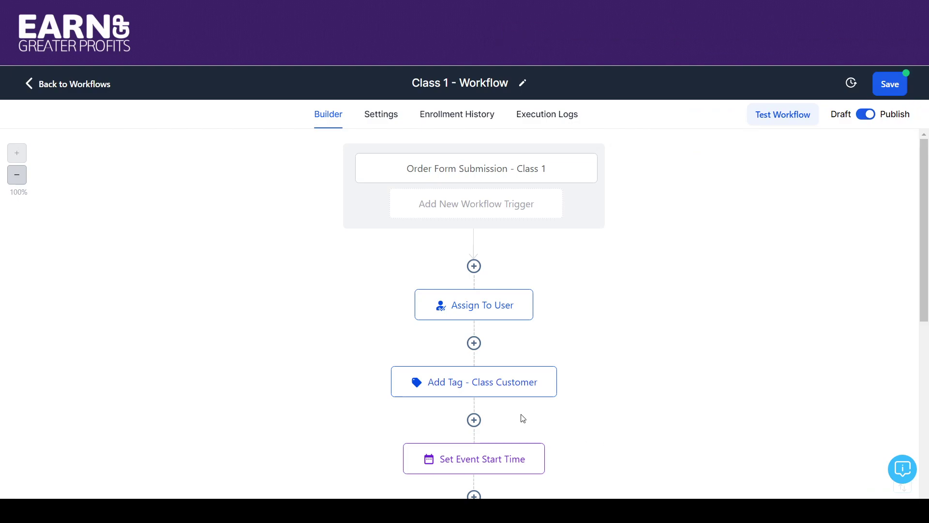
Step: Inspect the Add Tag - Class Customer step's settings, then close the panel
left_click(474, 389)
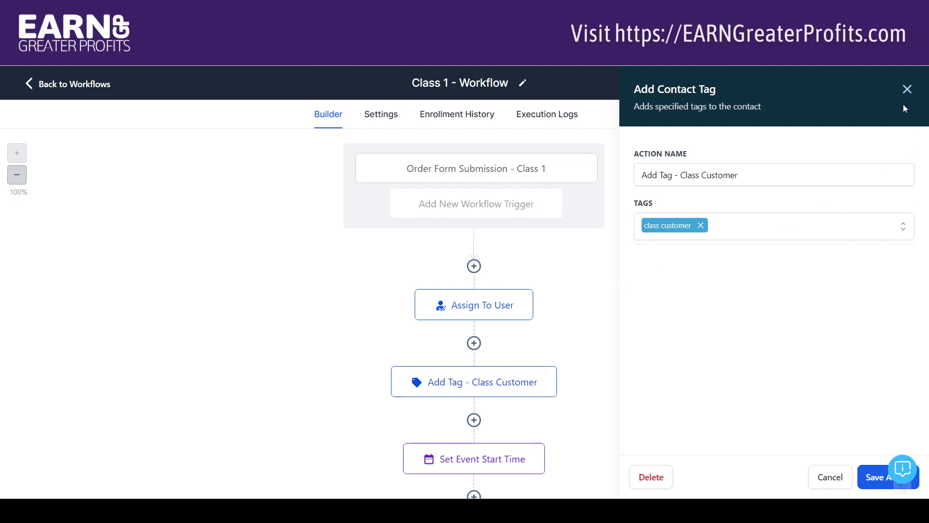
left_click(907, 90)
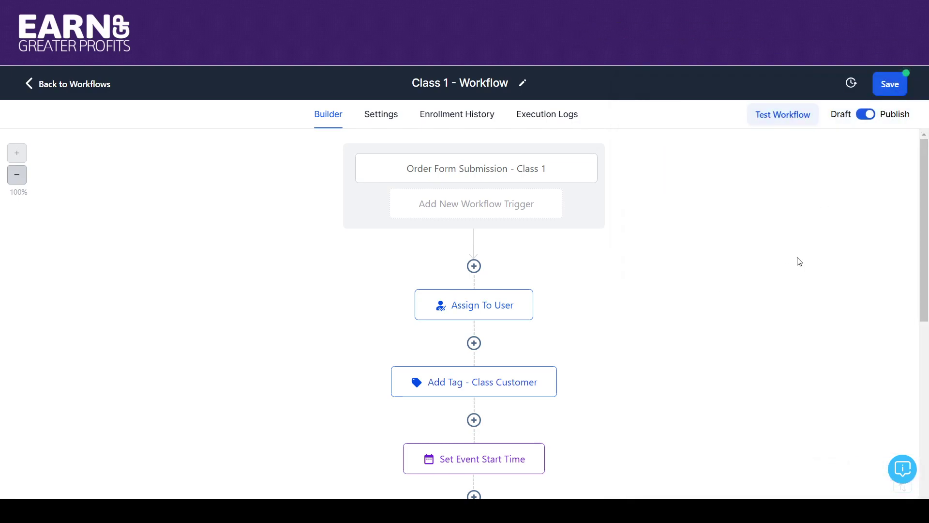
scroll(925, 173, "down", 2)
scroll(915, 174, "up", 2)
Step: Add and then remove the november class tag, saving the step with only class customer
left_click(519, 382)
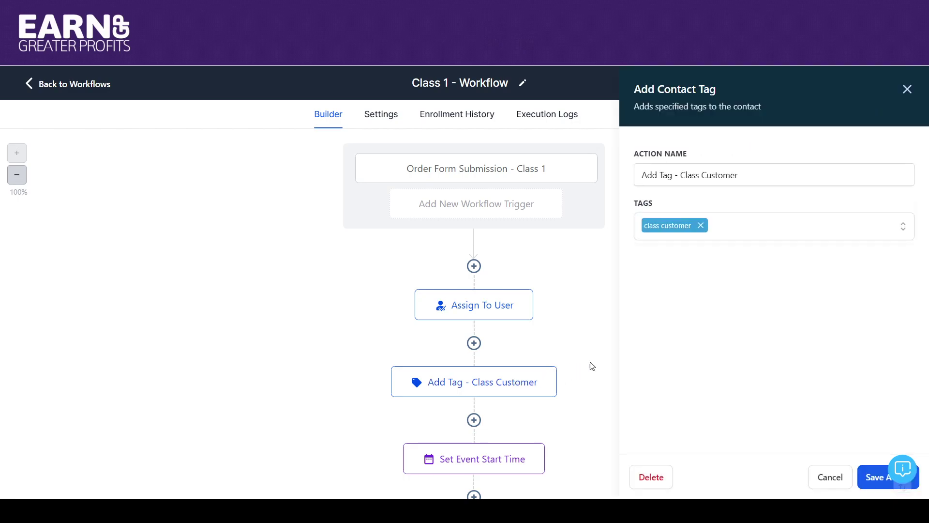
left_click(743, 230)
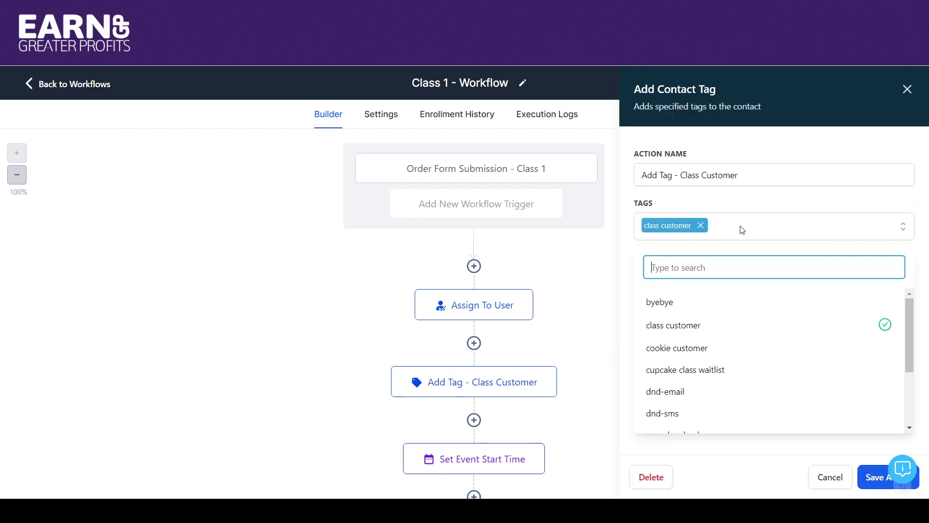
left_click_drag(912, 320, 905, 389)
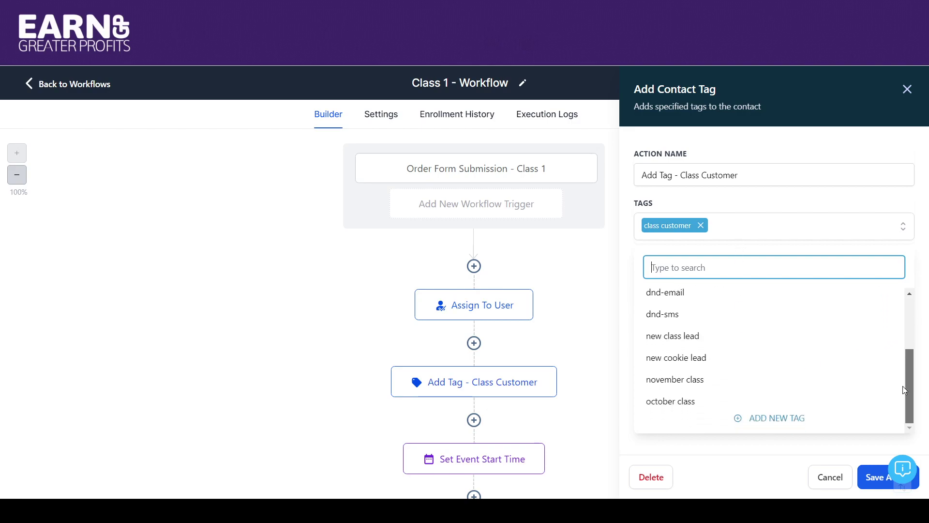
left_click(673, 379)
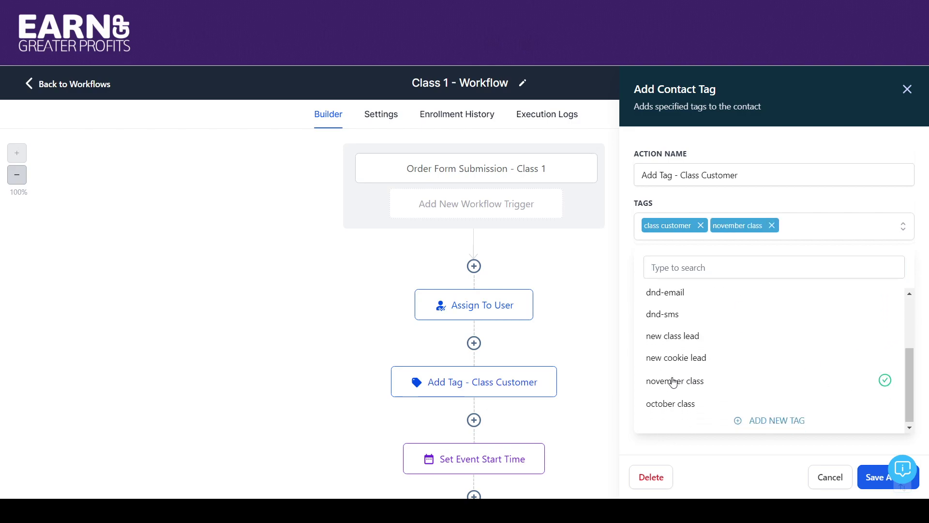
left_click(597, 354)
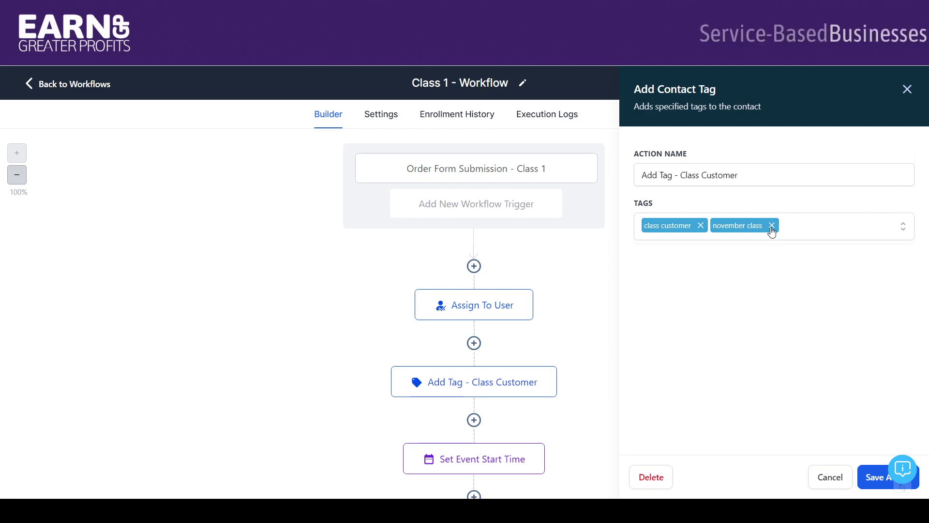
left_click(772, 225)
left_click(773, 231)
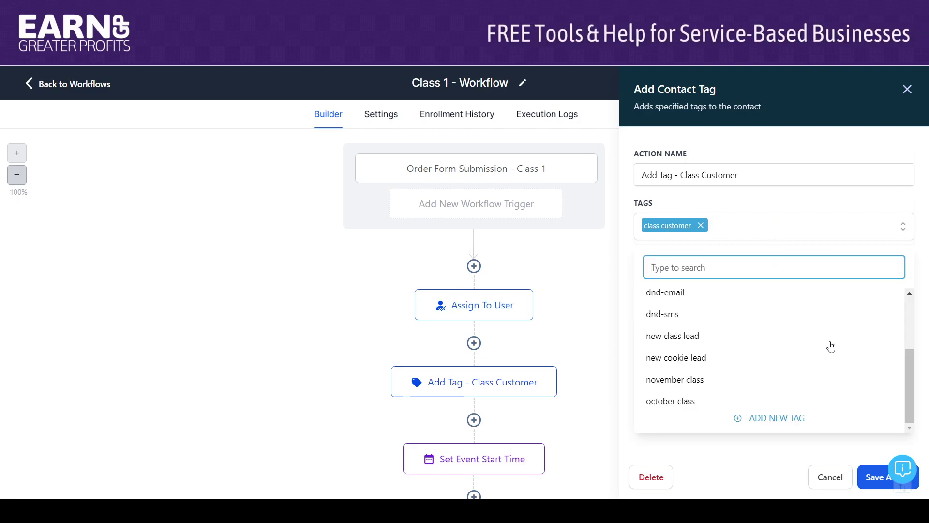
left_click(622, 310)
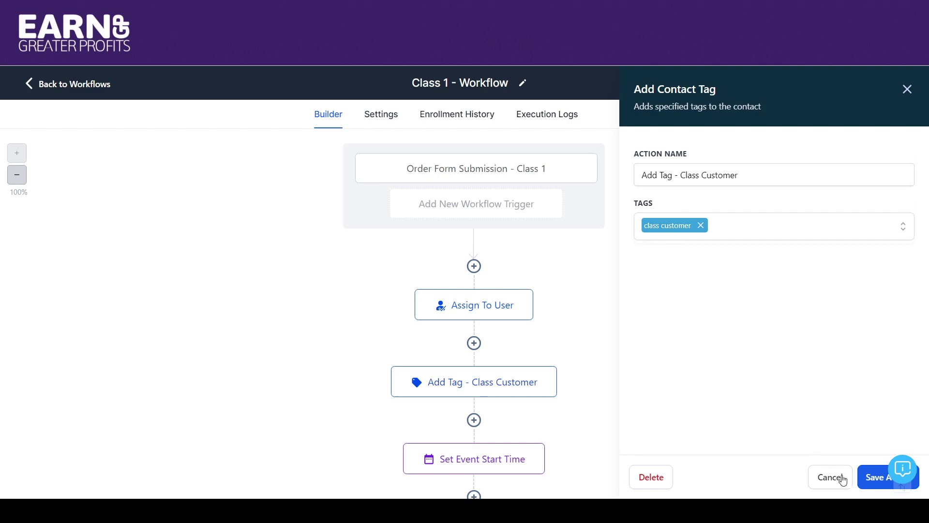
left_click(862, 479)
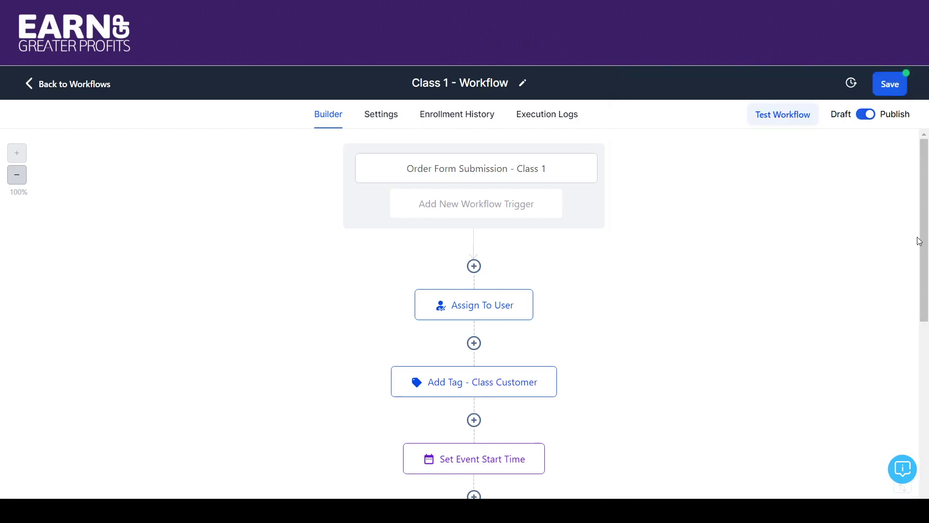
Step: Open the Class 1 workflow's Set Event Start Time step to review its settings
scroll(719, 215, "down", 4)
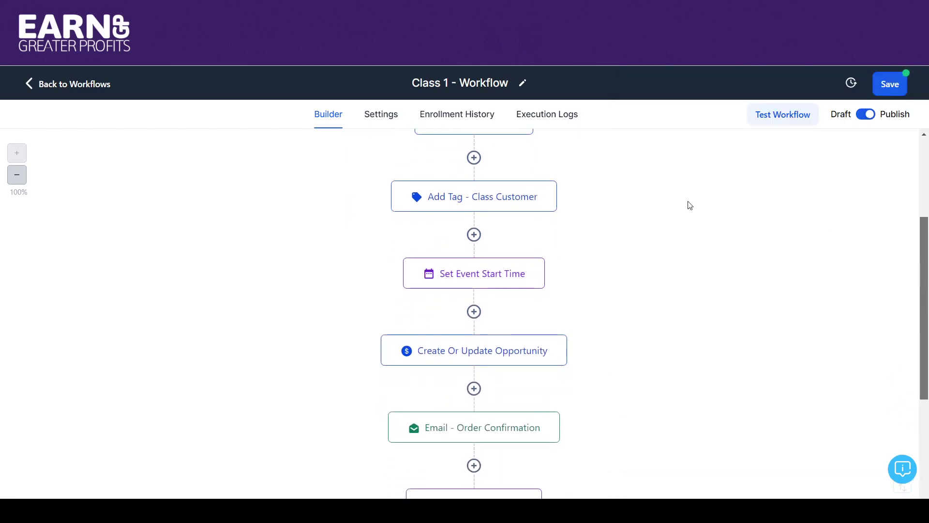
left_click(446, 283)
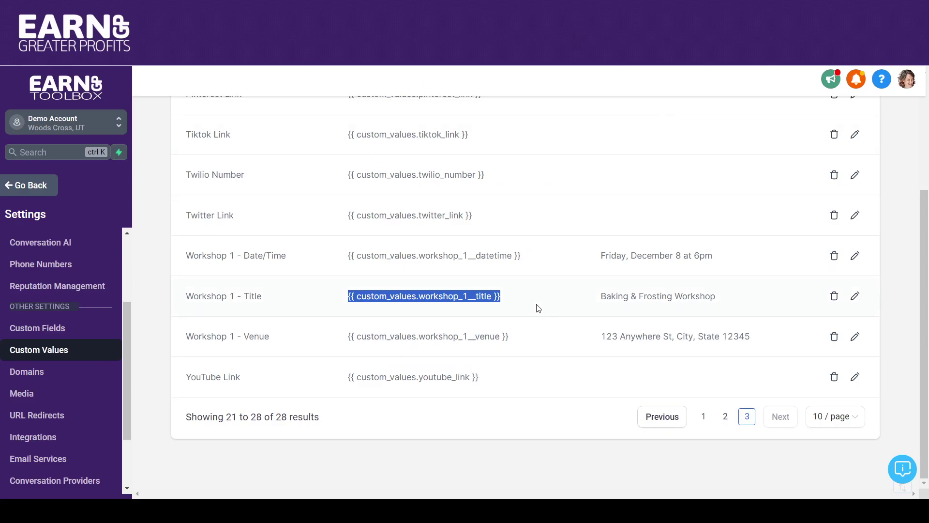
left_click_drag(926, 326, 928, 387)
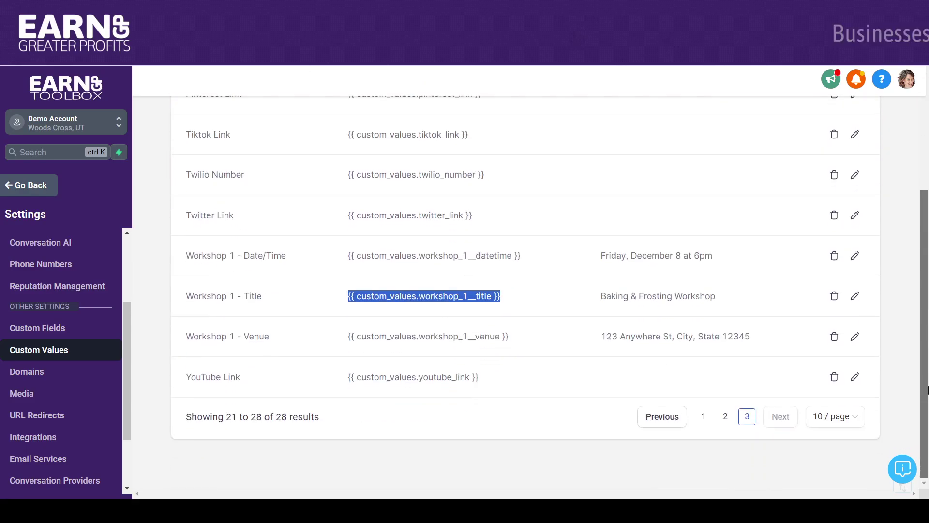
left_click(703, 416)
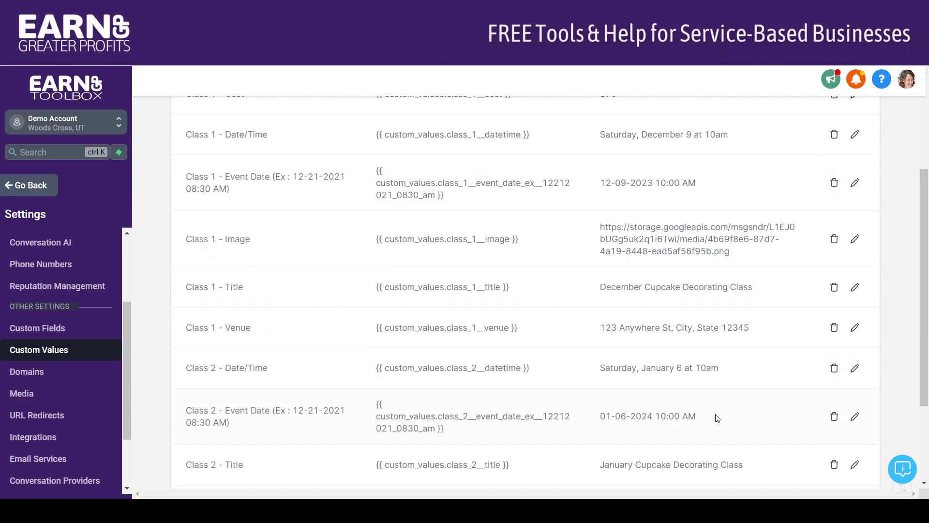
scroll(908, 193, "up", 4)
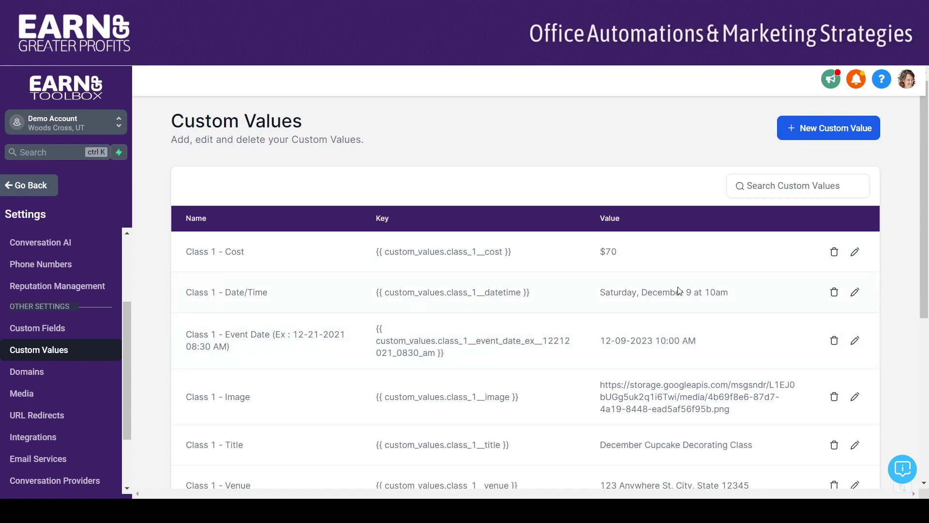
left_click_drag(926, 188, 926, 246)
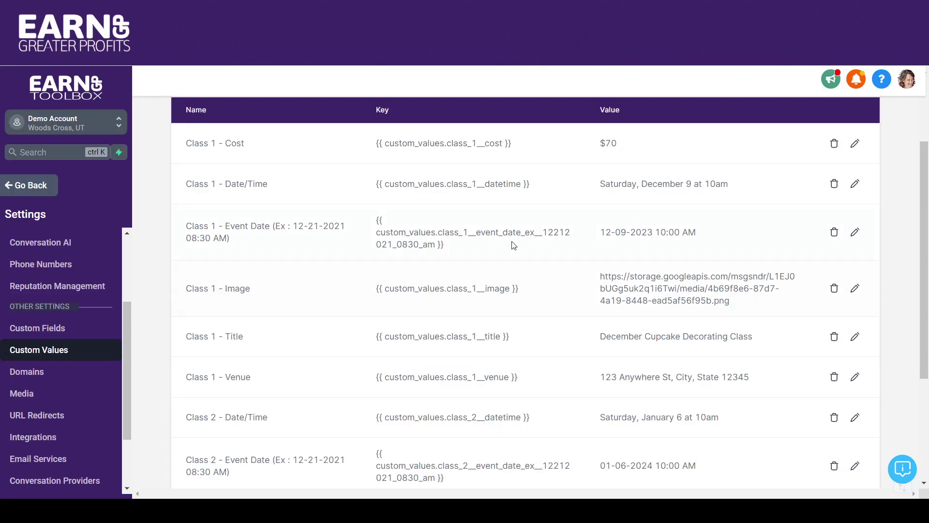
Step: Select the Class 1 Event Date custom value key, then cancel the Event Start Date panel unchanged
left_click_drag(514, 245, 370, 222)
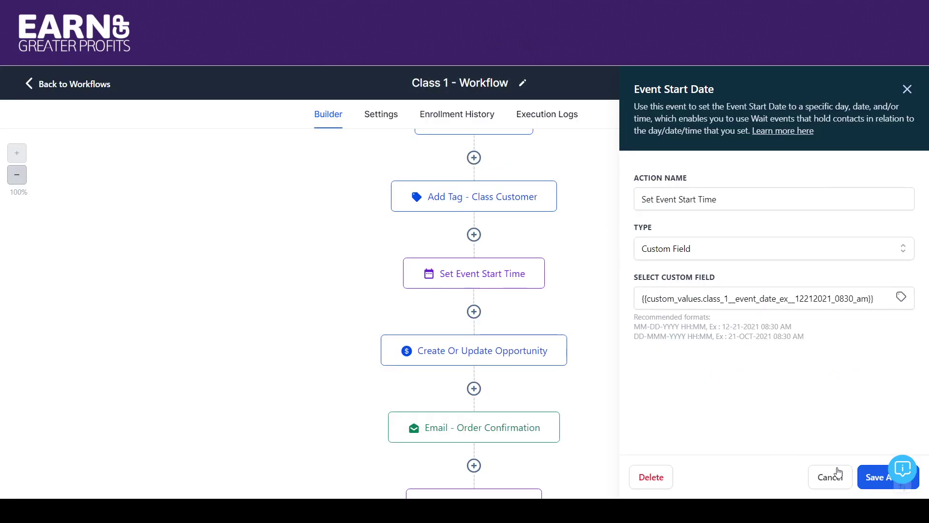
left_click(832, 476)
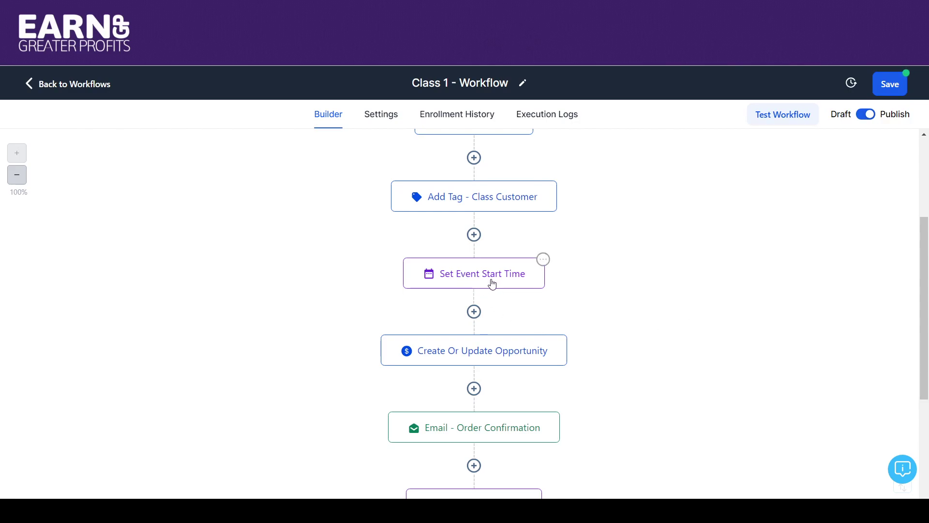
left_click_drag(920, 235, 920, 269)
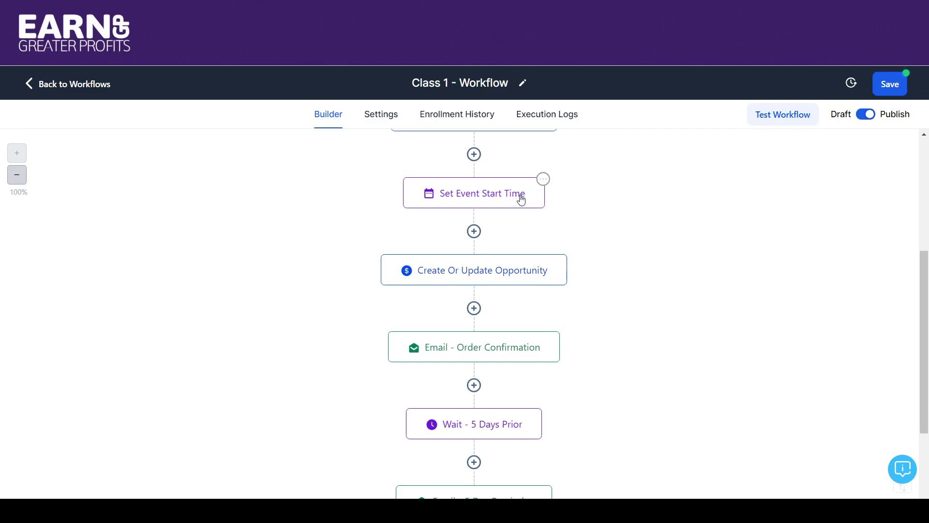
left_click(513, 274)
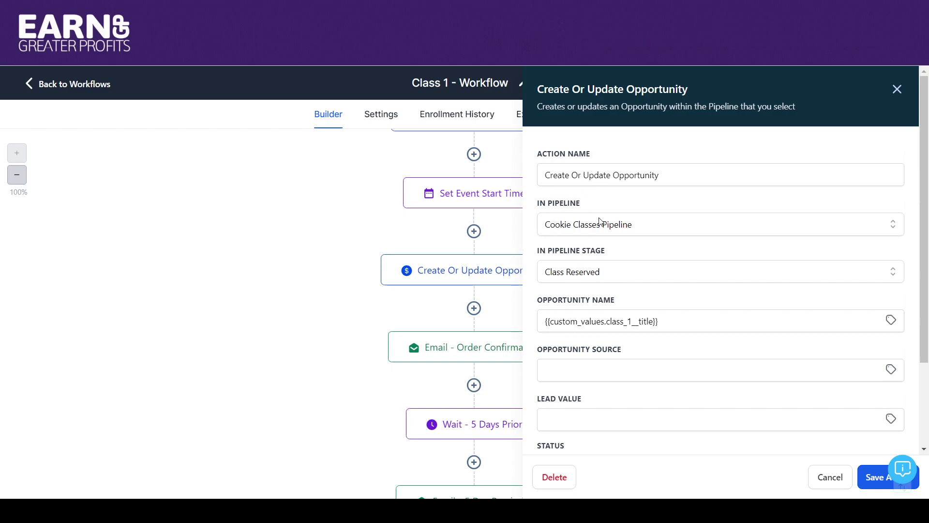
left_click(614, 224)
left_click(613, 229)
left_click(597, 278)
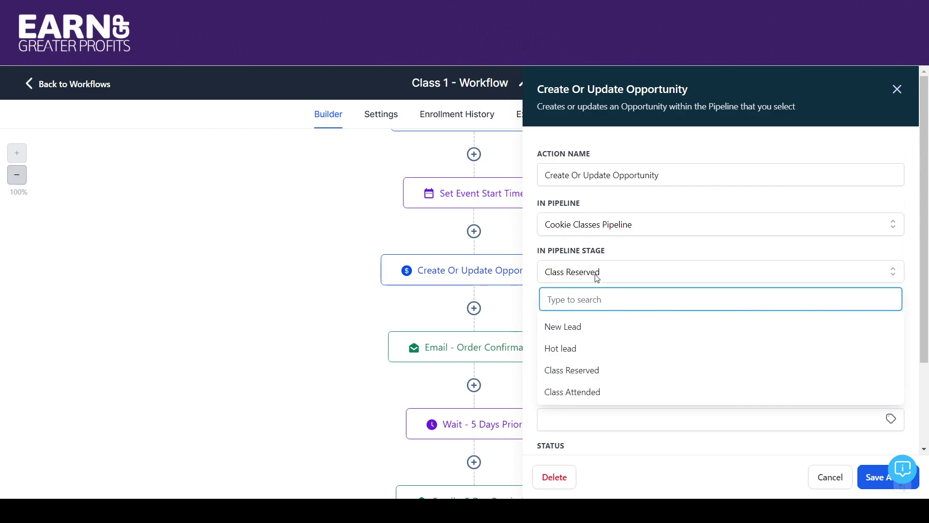
left_click(597, 278)
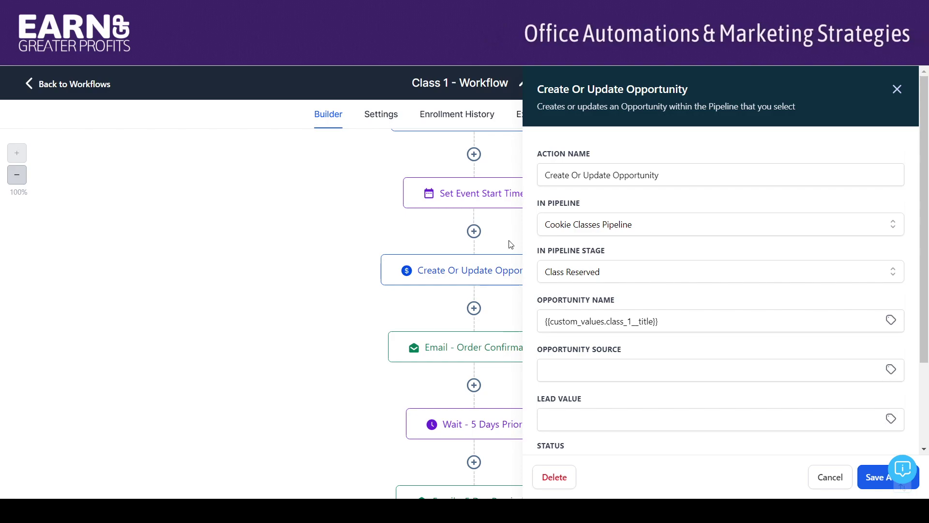
left_click(840, 483)
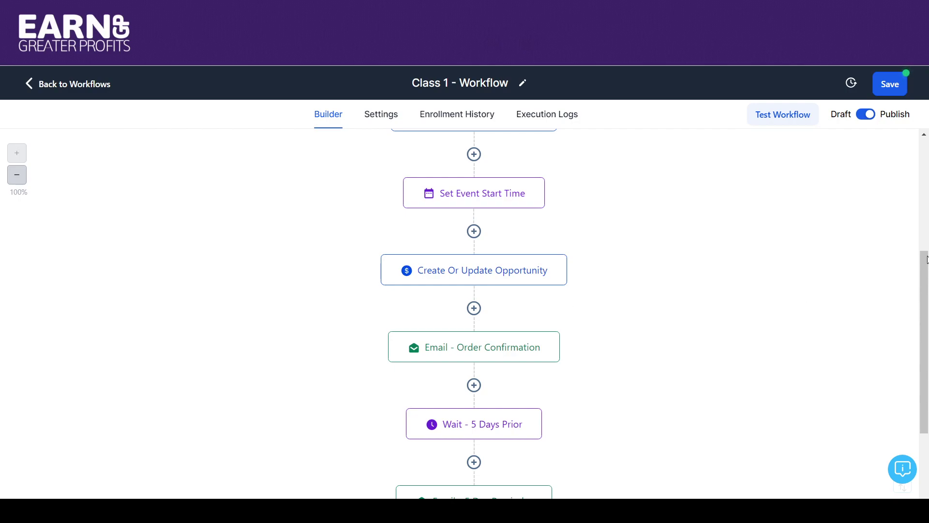
left_click_drag(926, 261, 924, 291)
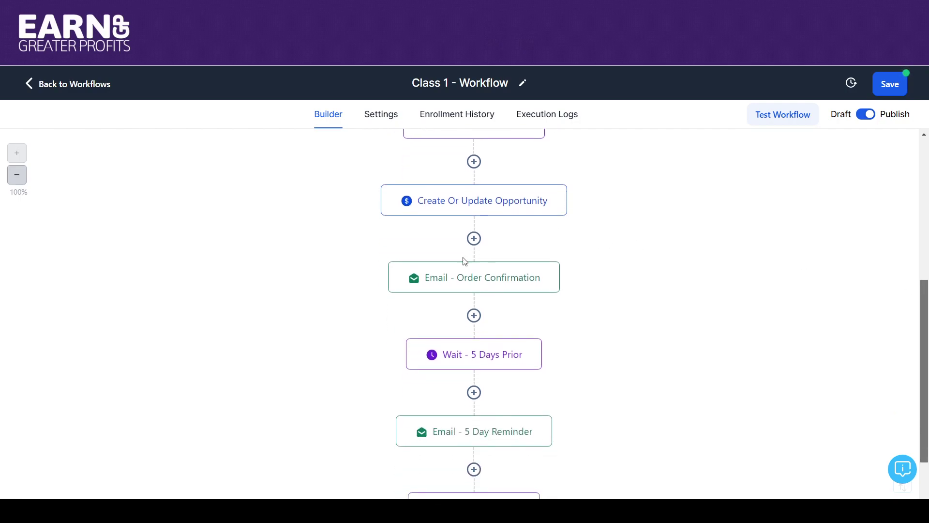
Step: In the Email - Order Confirmation step, keep Class 1 - Order Confirmation as the template
left_click(437, 287)
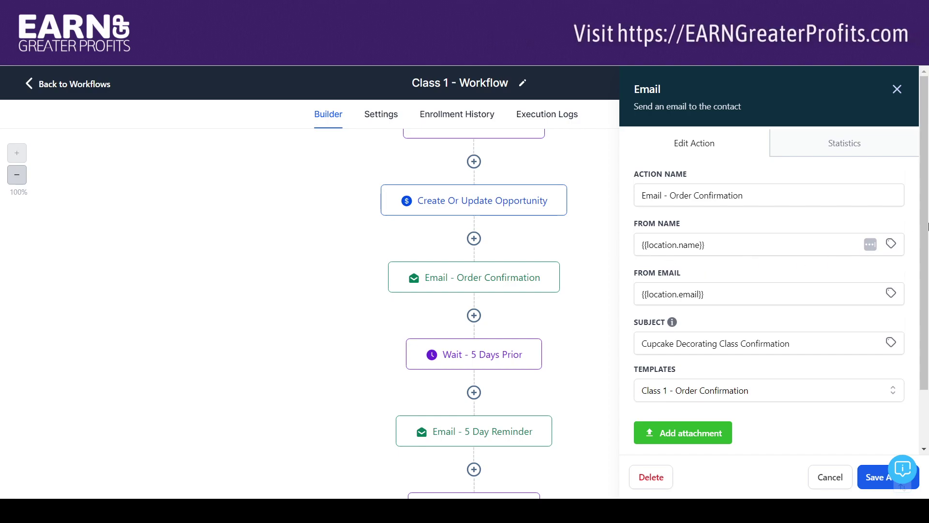
scroll(910, 228, "down", 2)
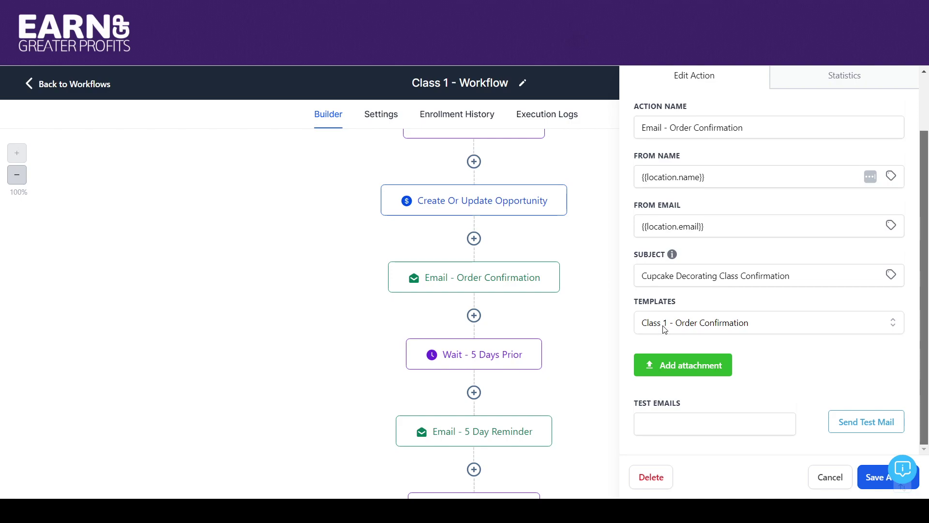
left_click(718, 327)
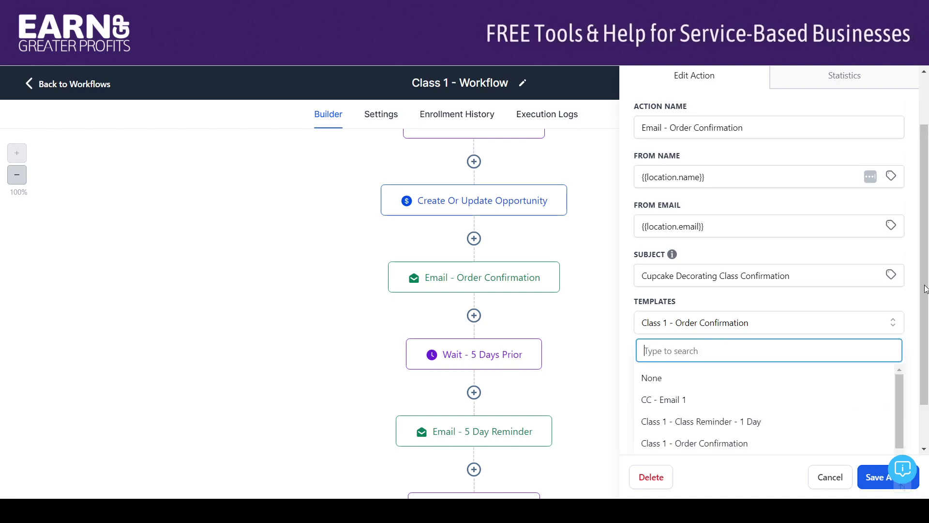
scroll(928, 380, "down", 1)
mouse_move(899, 347)
left_mouse_down()
mouse_move(899, 374)
mouse_move(898, 361)
left_mouse_up()
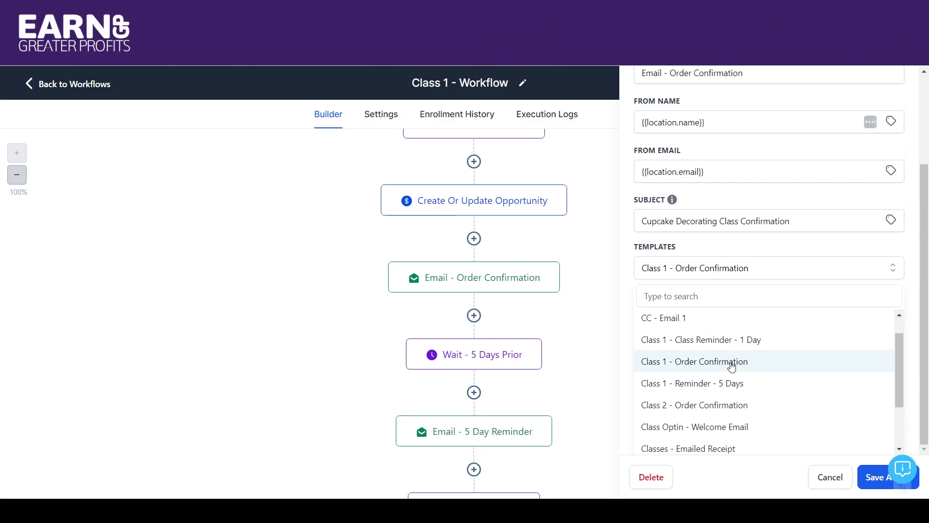
left_click(731, 367)
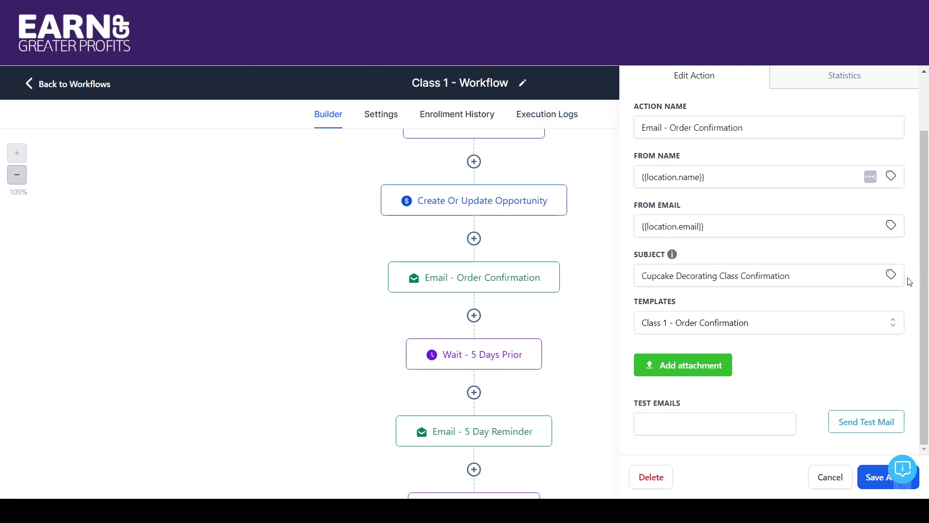
Step: Replace the fixed subject with the Class 1 - Title custom value and save the step
left_click(891, 274)
left_click_drag(901, 329, 901, 369)
left_click(881, 421)
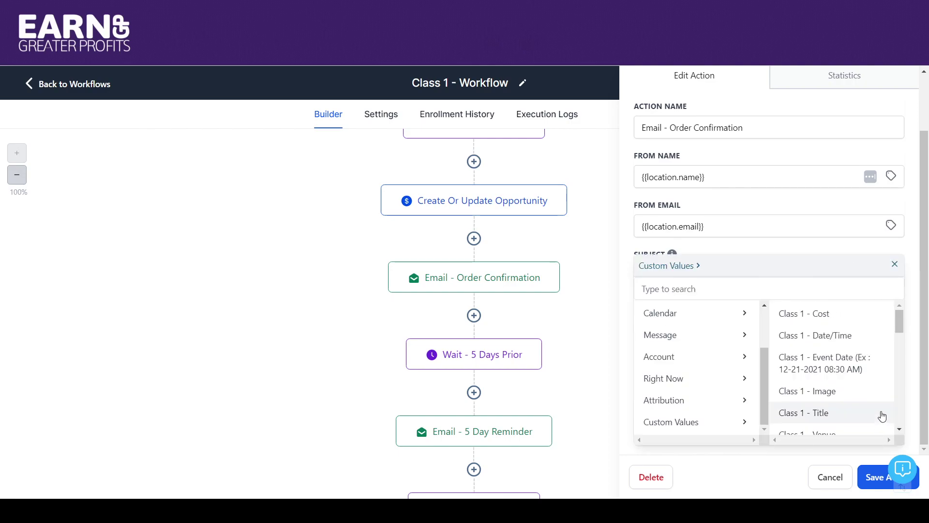
left_click(822, 419)
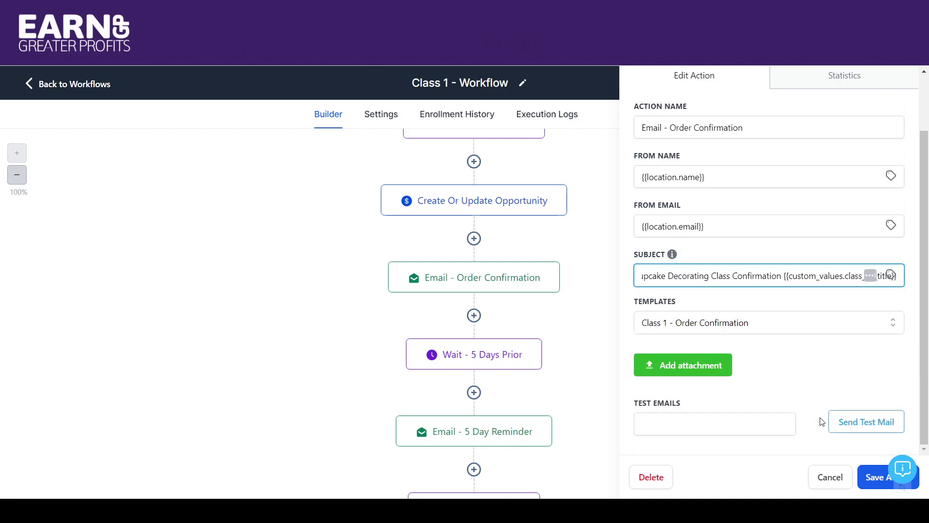
left_click_drag(785, 277, 609, 286)
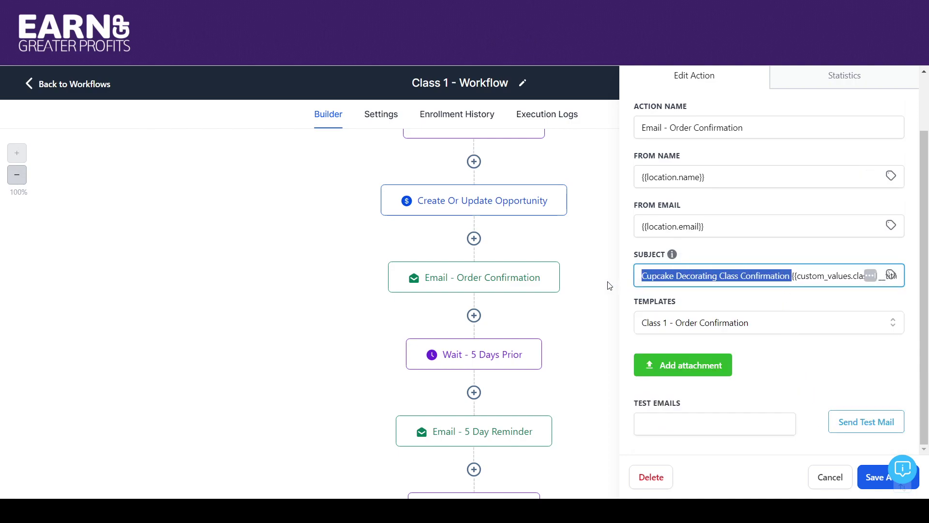
key("BackSpace")
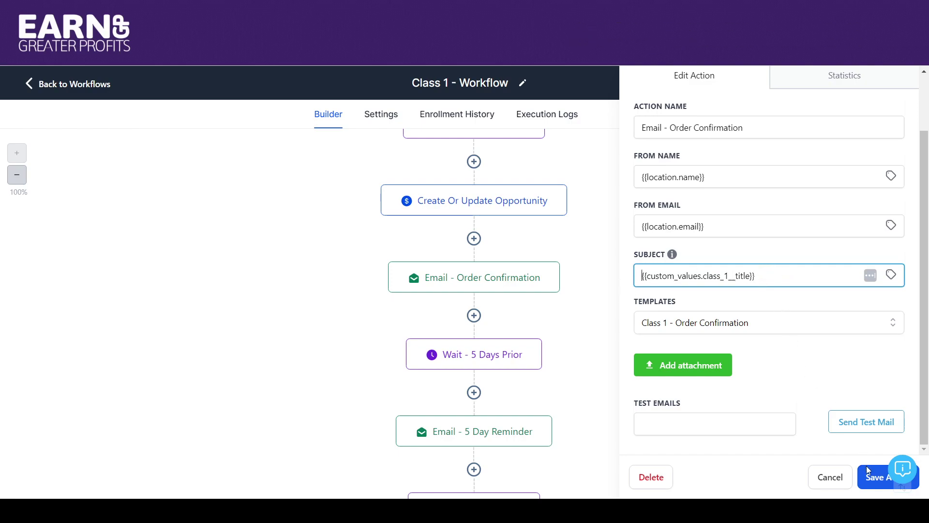
left_click(872, 478)
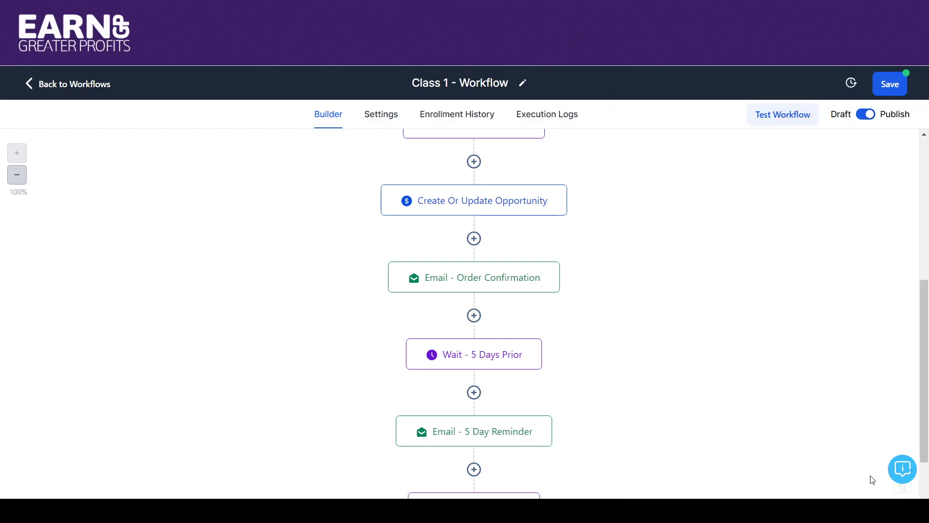
left_click(483, 362)
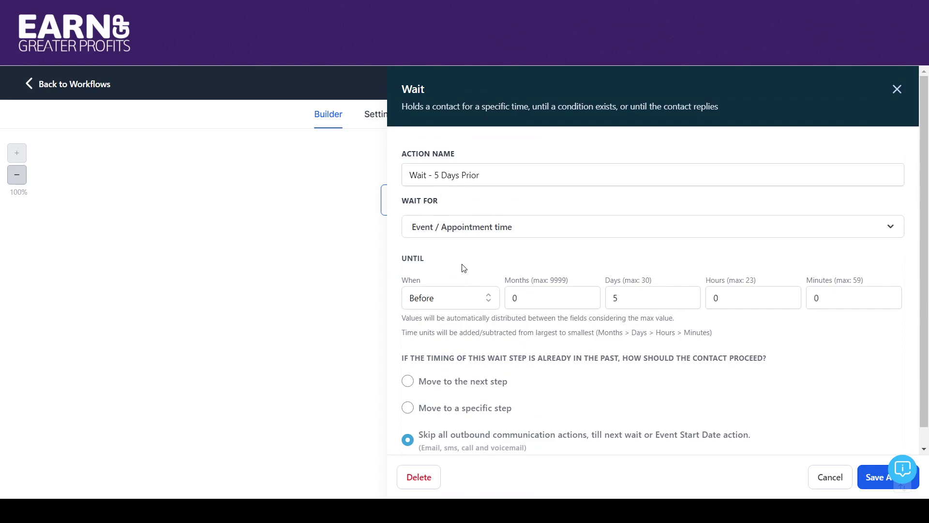
left_click(460, 232)
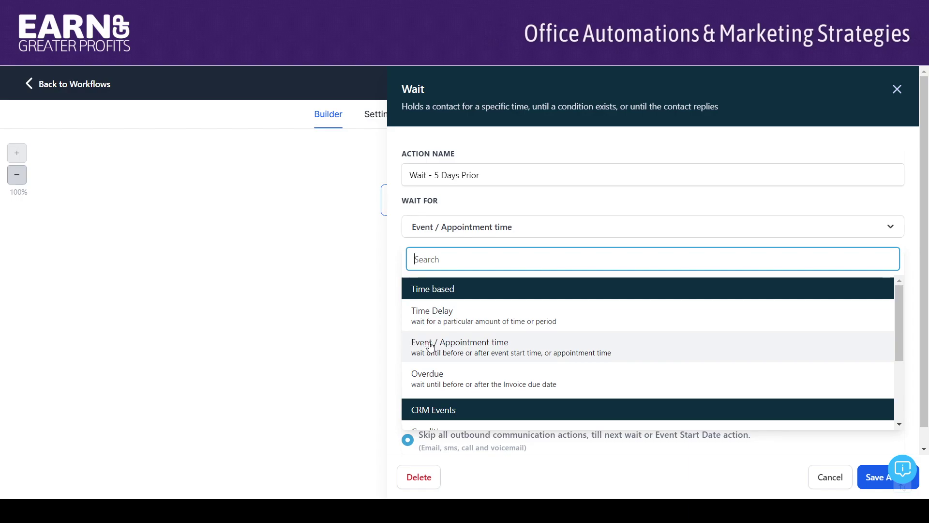
left_click(430, 345)
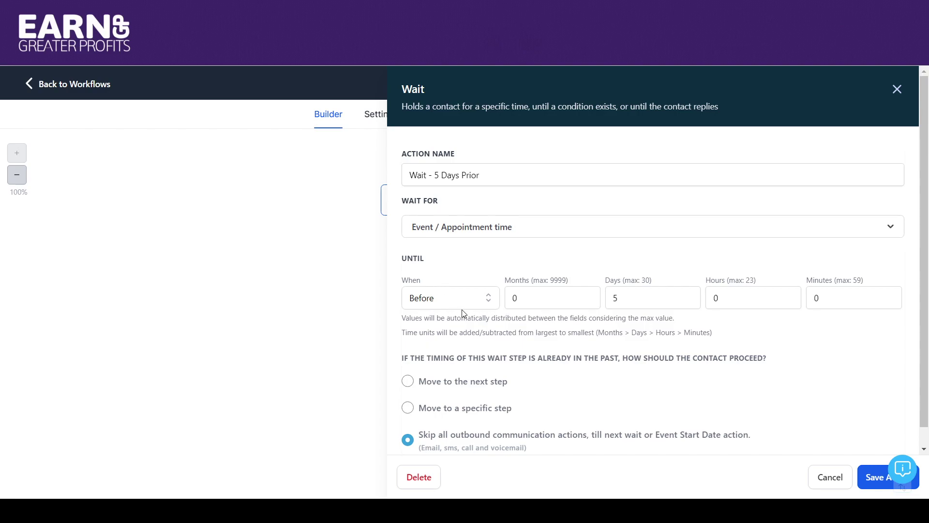
scroll(922, 227, "down", 1)
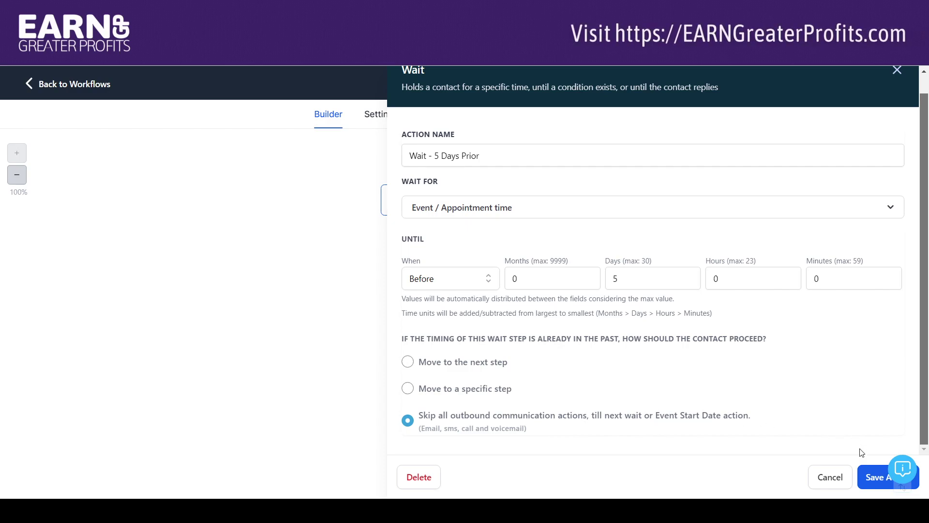
Step: Save the Wait - 5 Days Prior step and review the Email - 5 Day Reminder step unchanged
left_click(869, 479)
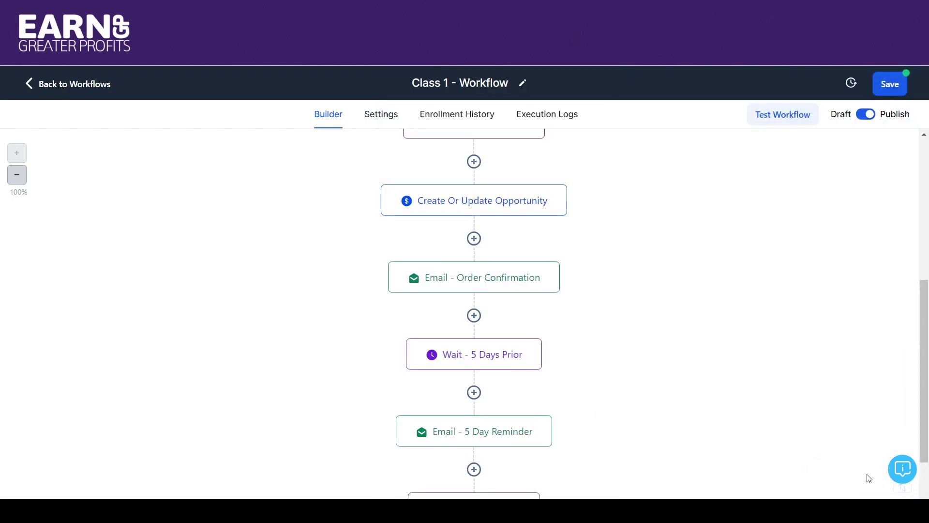
scroll(920, 319, "down", 3)
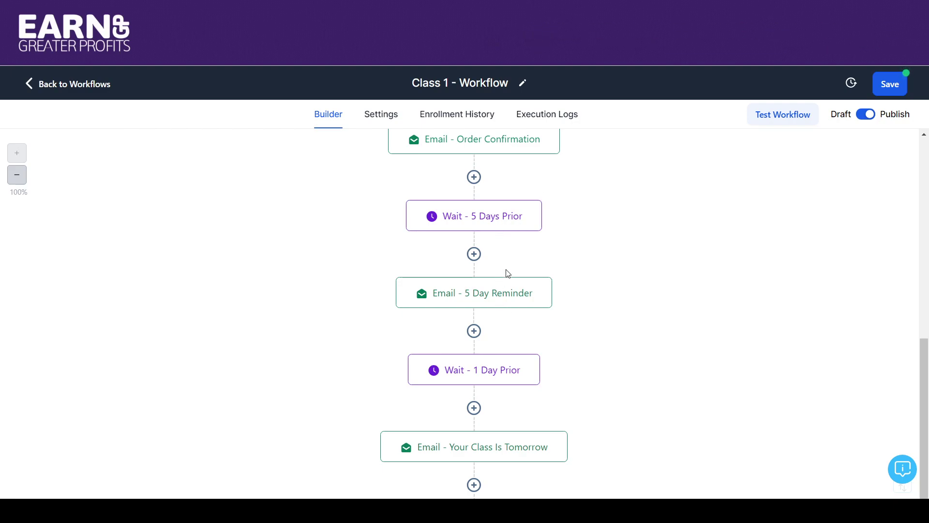
left_click(507, 300)
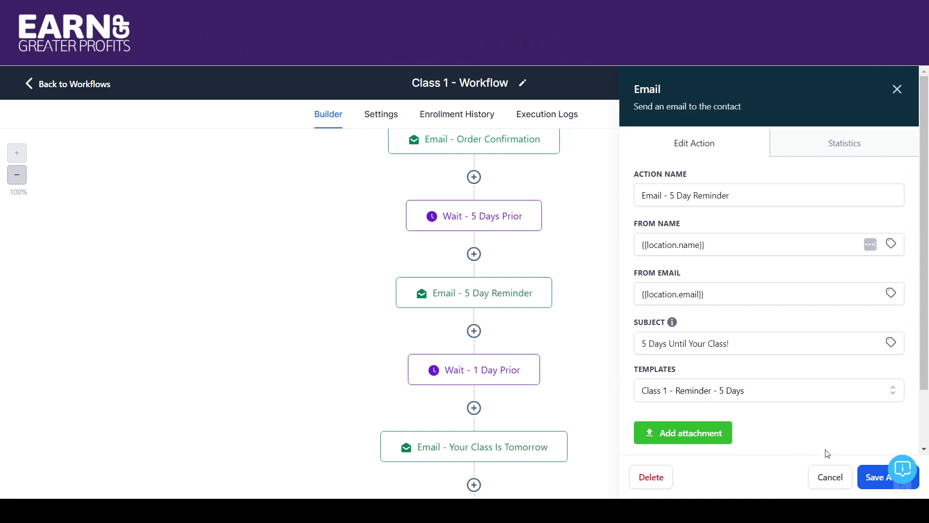
left_click(833, 475)
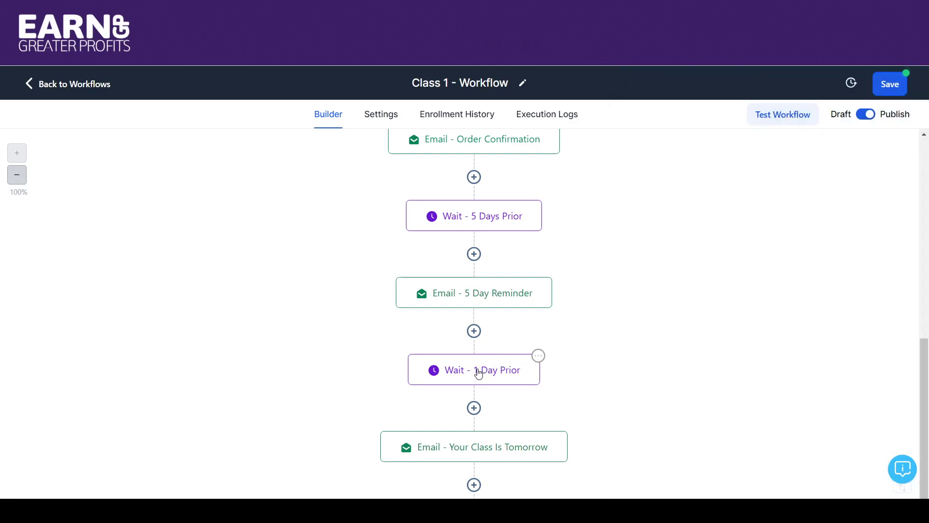
Step: Review the Wait - 1 Day Prior step, holding until 1 day before the event, without changes
left_click(479, 372)
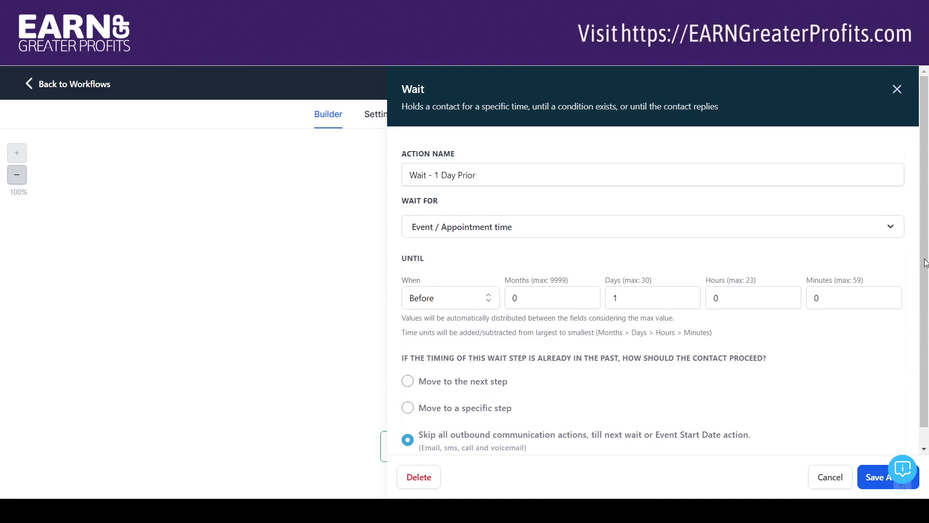
scroll(925, 308, "down", 1)
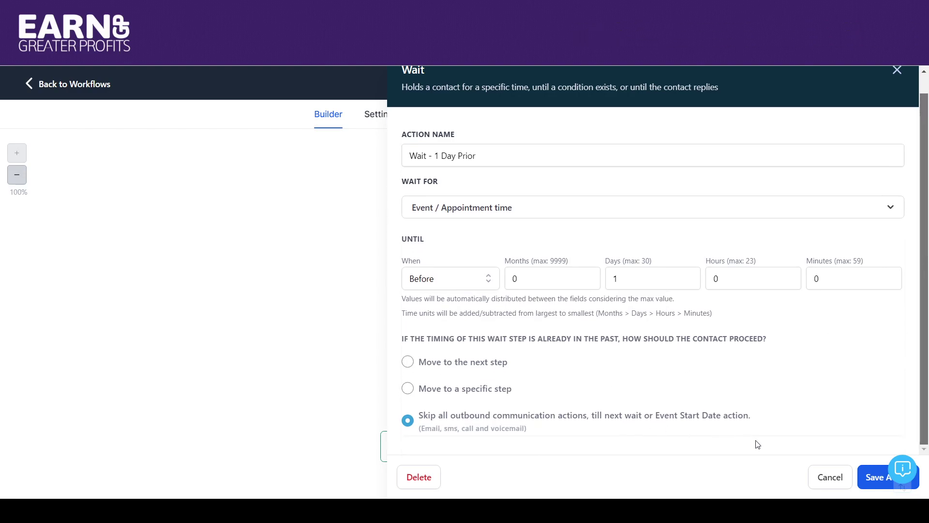
left_click(830, 478)
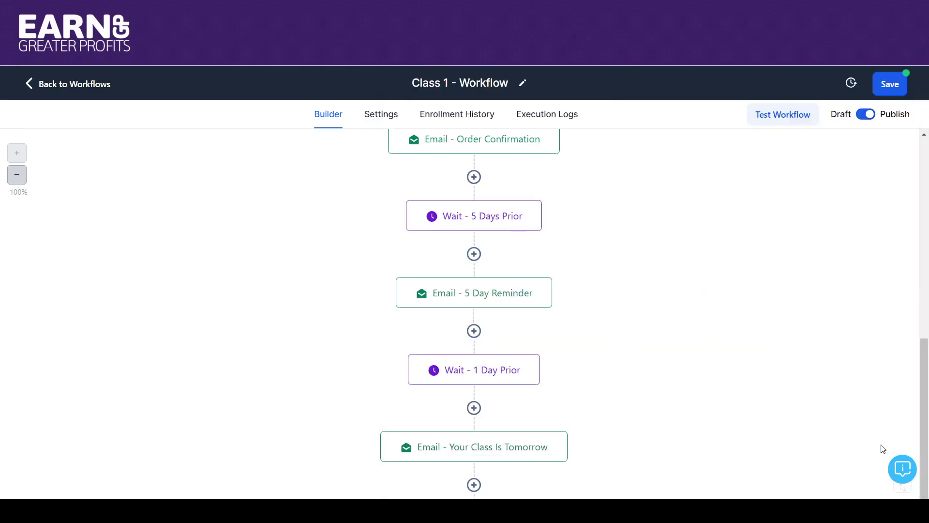
scroll(925, 373, "down", 2)
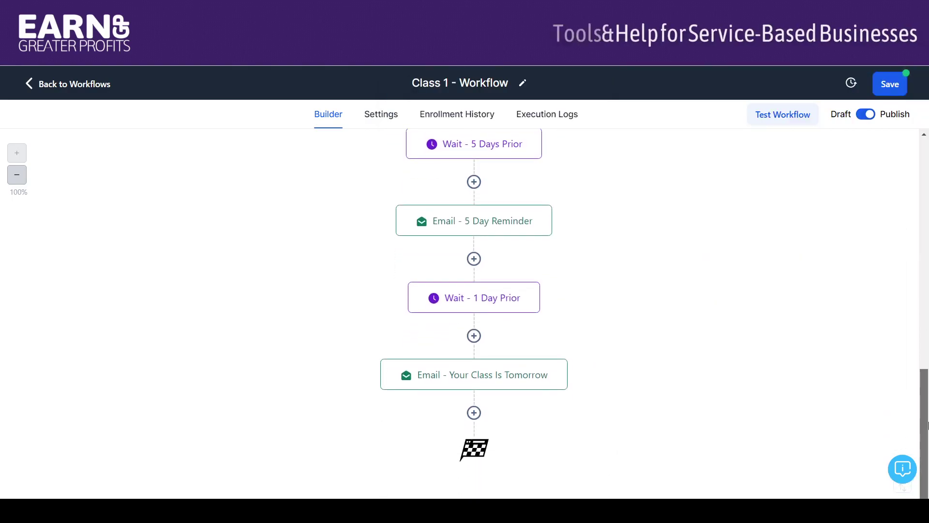
left_click(501, 384)
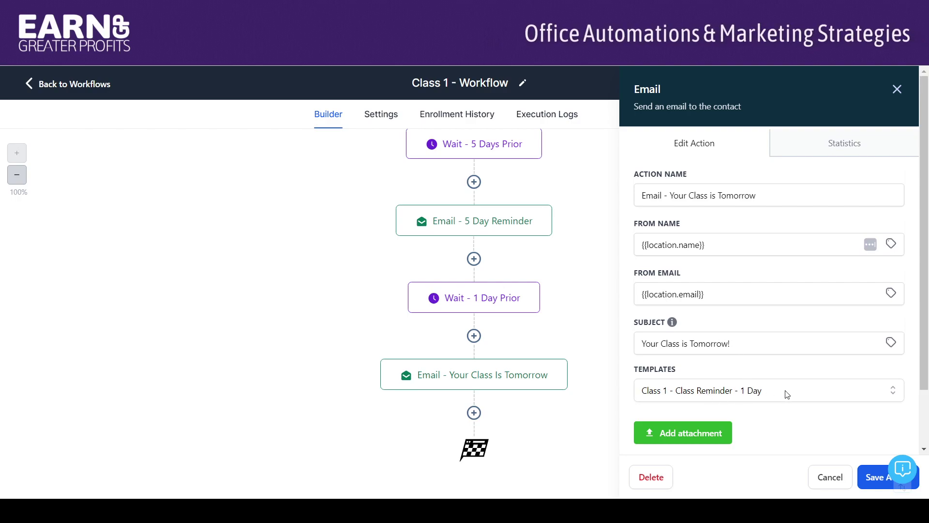
scroll(927, 383, "down", 3)
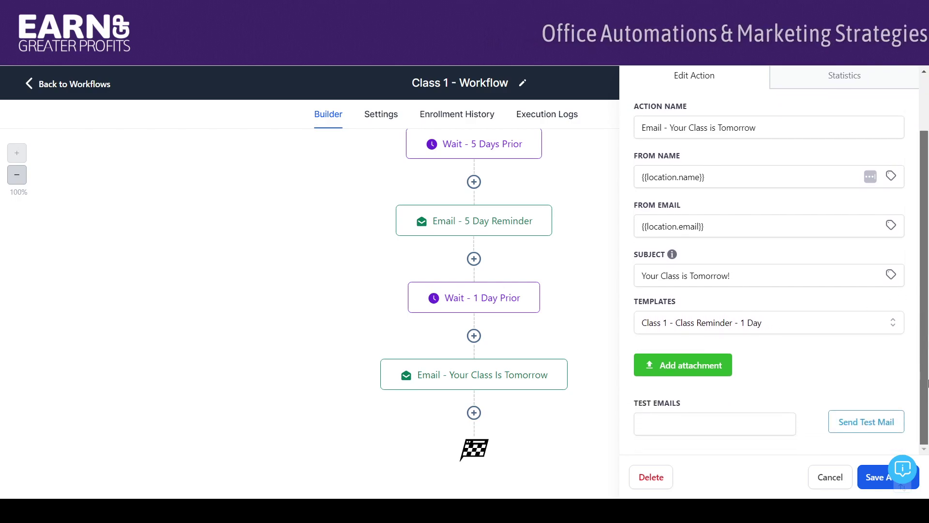
left_click(829, 478)
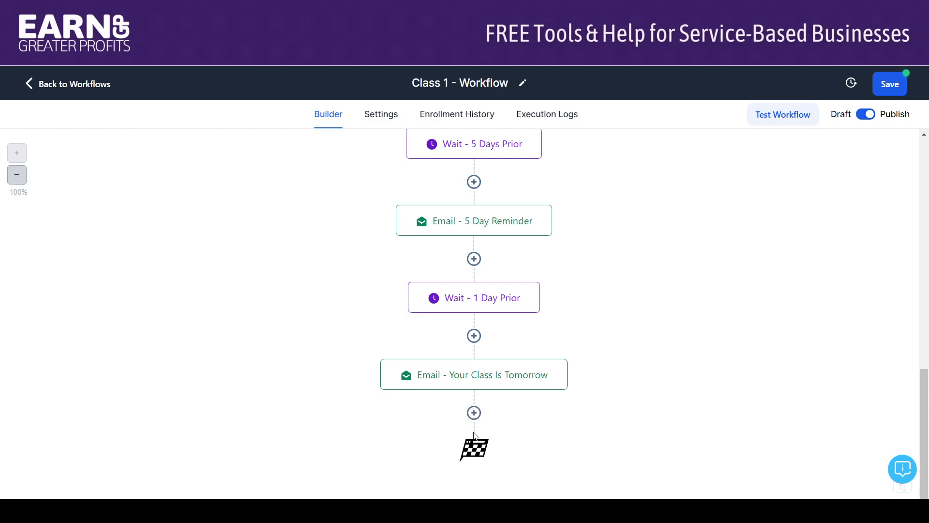
left_click_drag(924, 396, 926, 163)
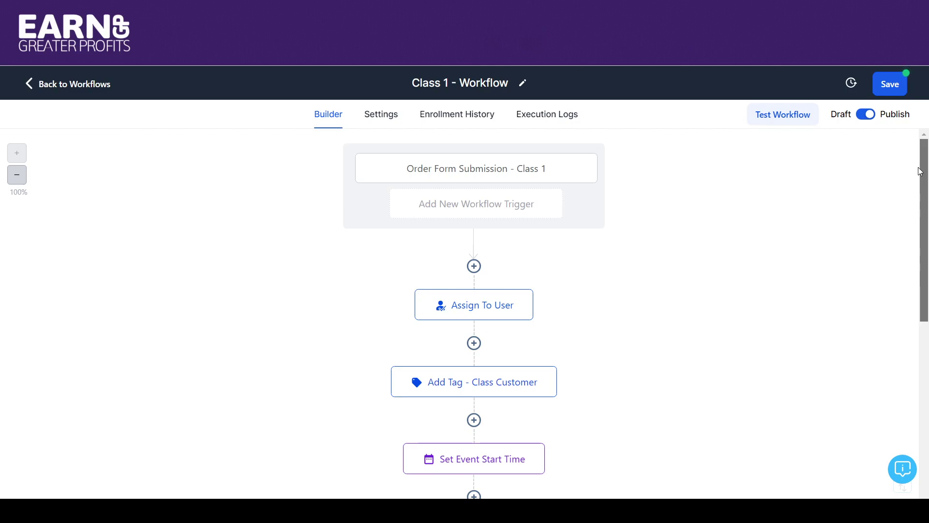
Step: Save Class 1 - Workflow and go back to the workflow list
left_click(887, 92)
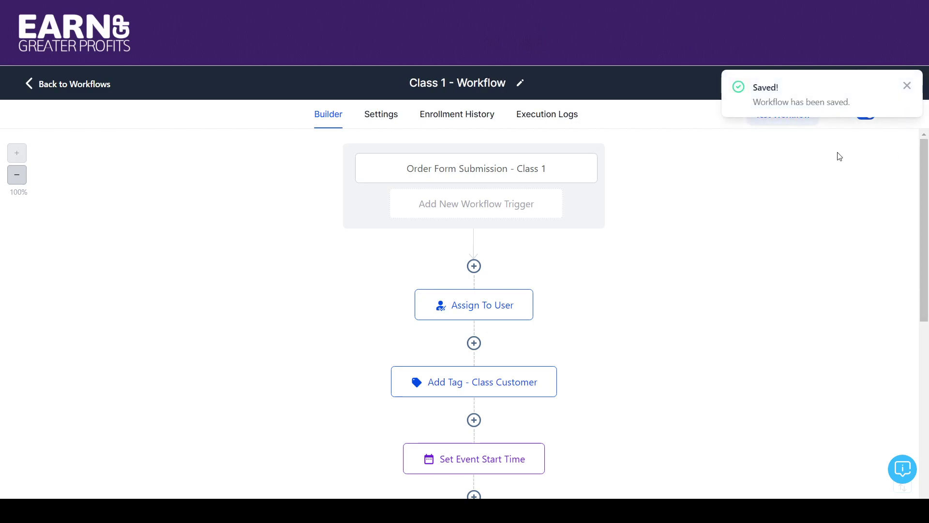
left_click(906, 88)
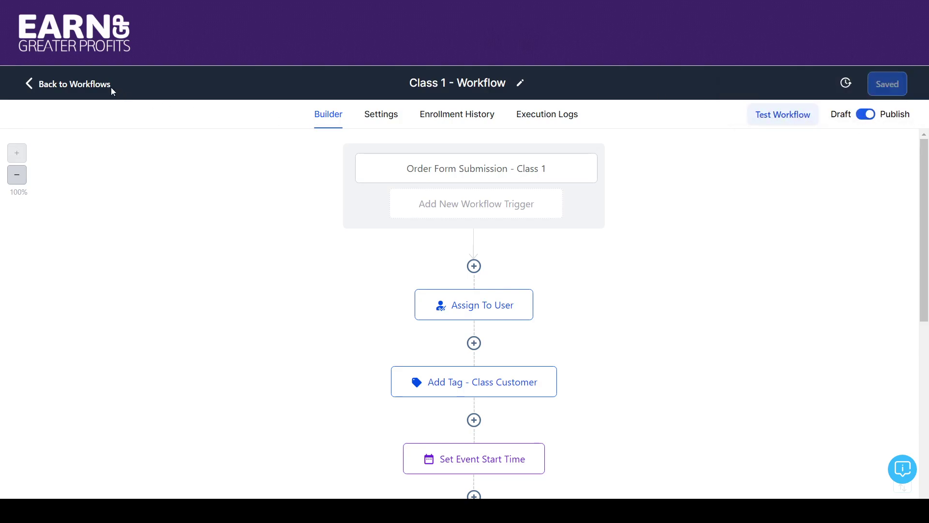
left_click(79, 82)
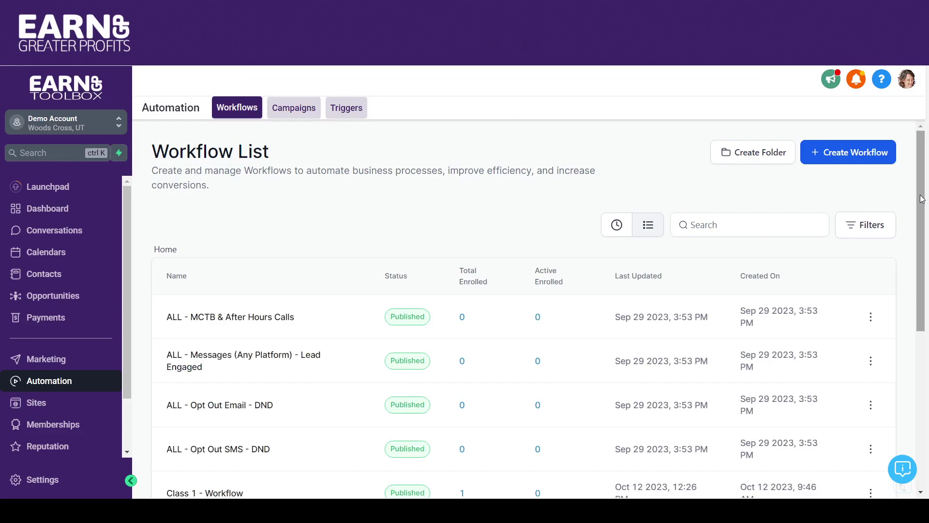
left_click_drag(923, 216, 928, 332)
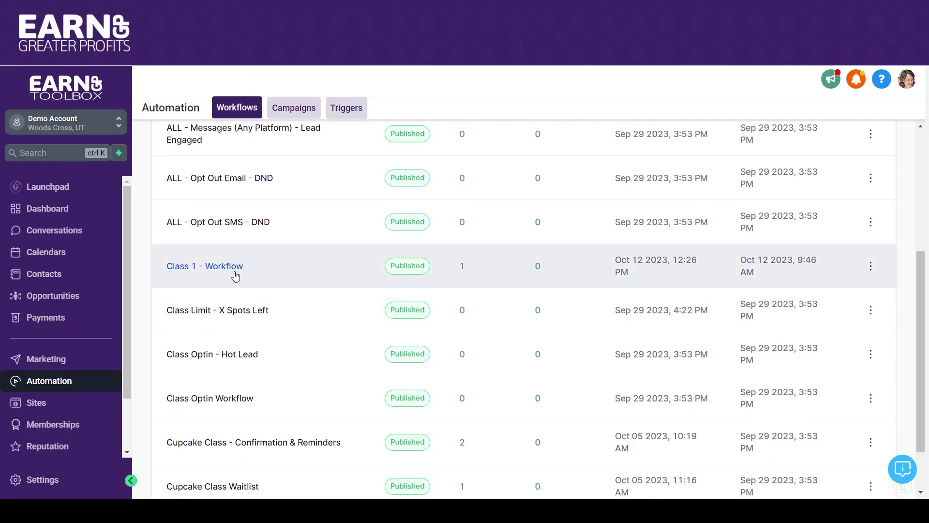
Step: Duplicate the Class 1 workflow as 'Class 2 - Workflow', dropping the copy suffix
left_click(870, 266)
left_click(818, 377)
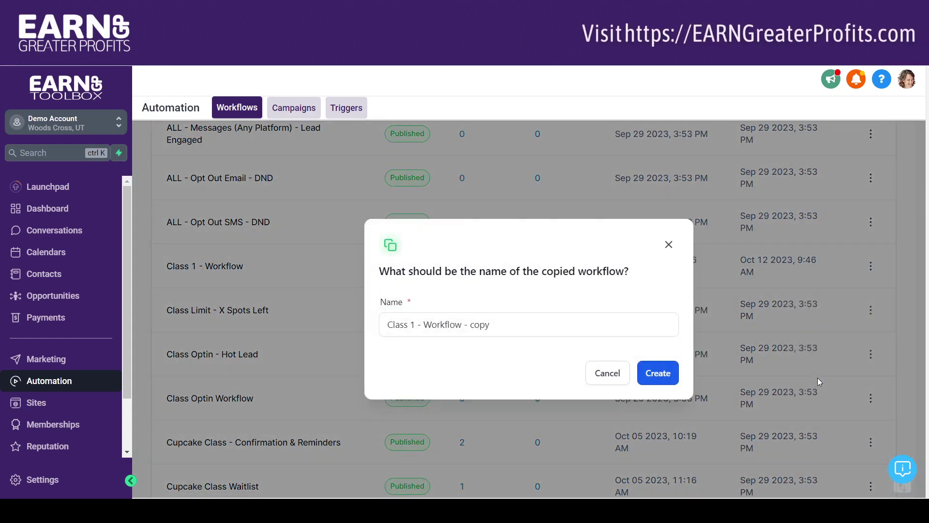
left_click(414, 324)
key("BackSpace")
type("2")
left_click_drag(464, 324, 689, 310)
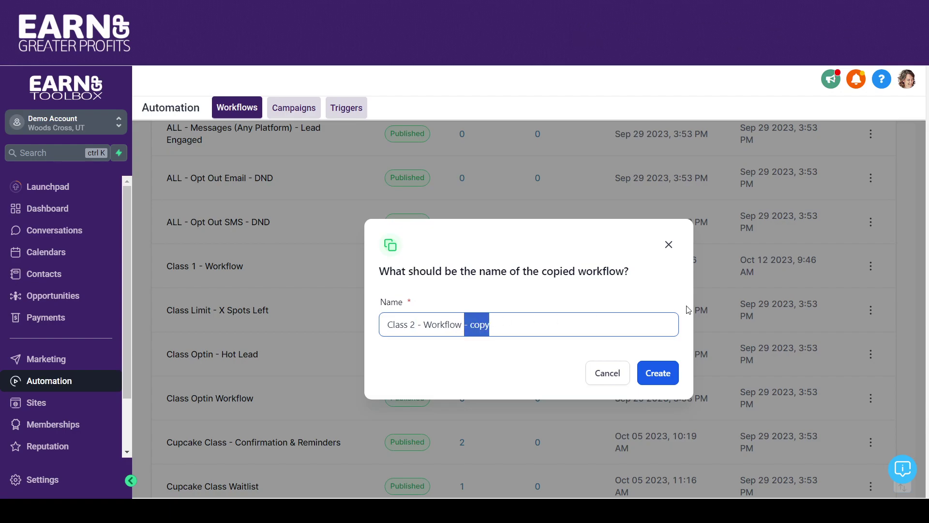
key("BackSpace")
left_click(658, 378)
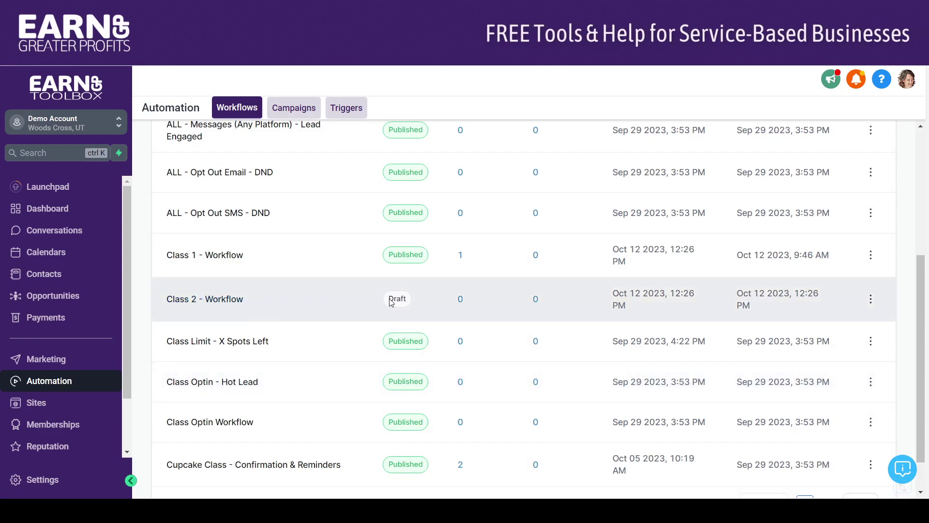
Step: In Class 2 - Workflow, limit the copied order form trigger to the Class 2 page
left_click(231, 300)
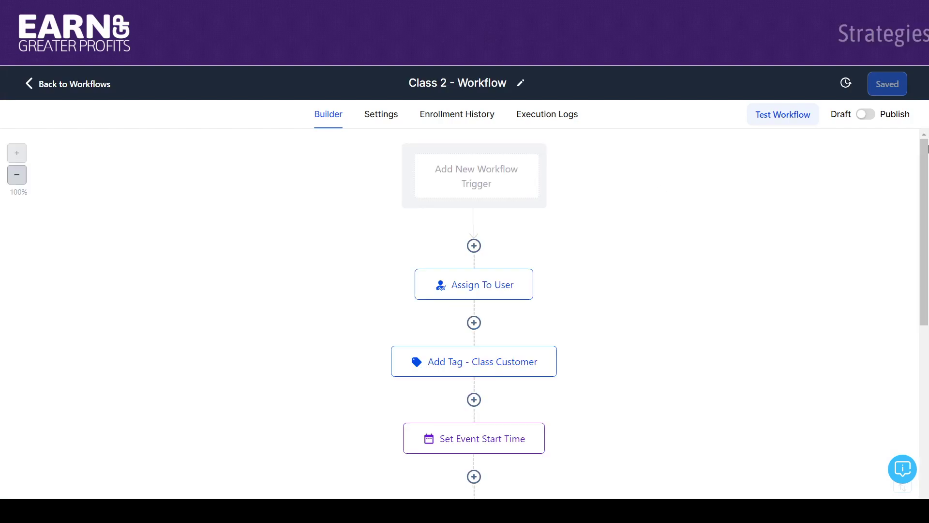
mouse_move(926, 156)
left_mouse_down()
mouse_move(925, 199)
mouse_move(920, 146)
left_mouse_up()
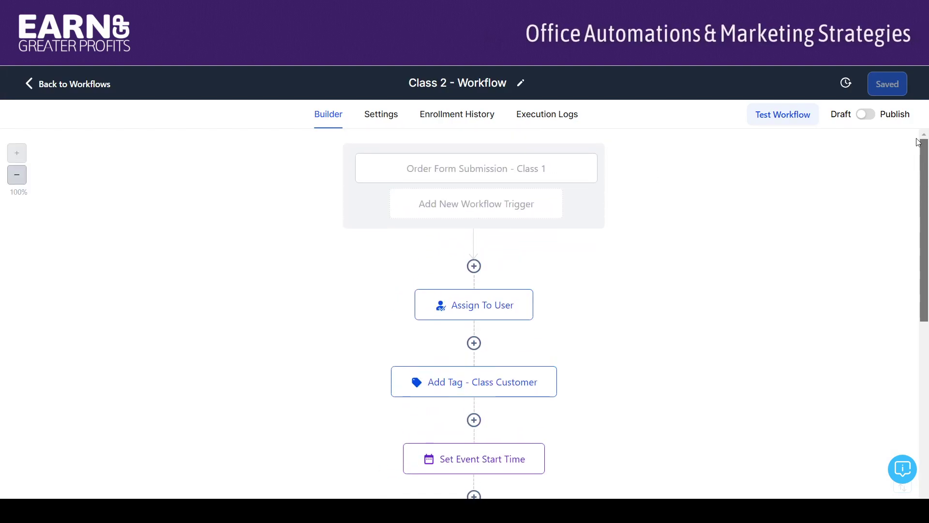
left_click(487, 169)
left_click(537, 235)
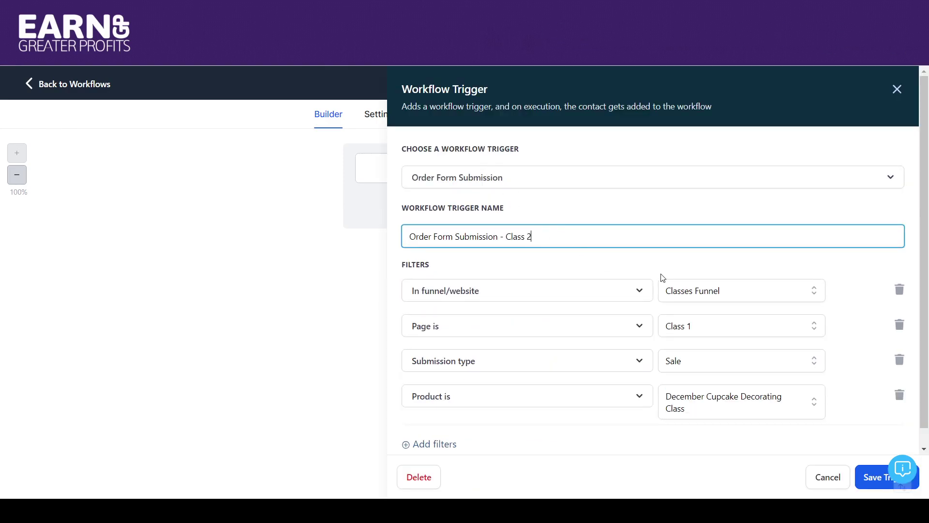
left_click(763, 326)
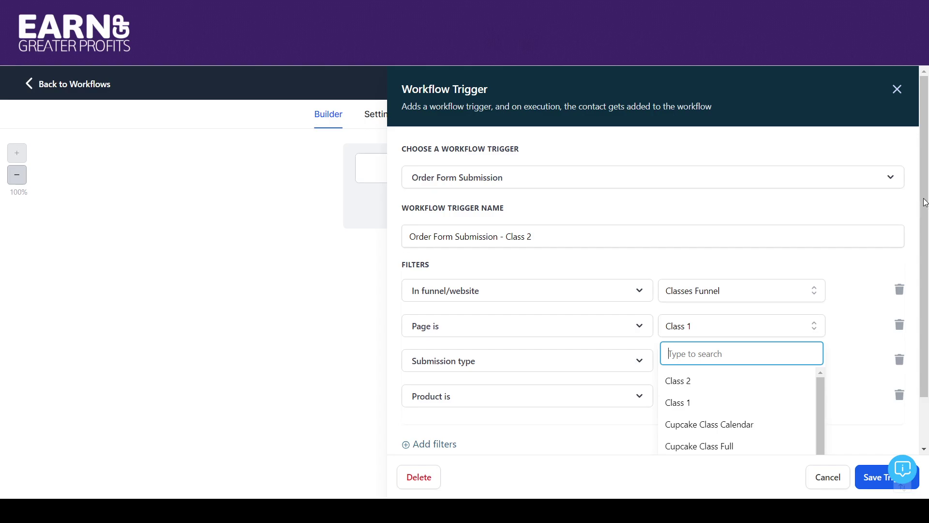
left_click_drag(925, 202, 928, 264)
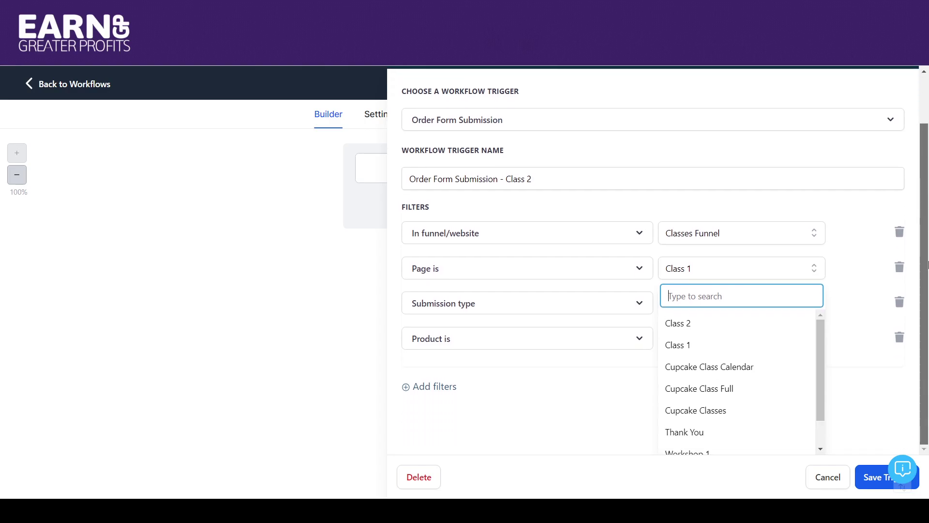
left_click(676, 325)
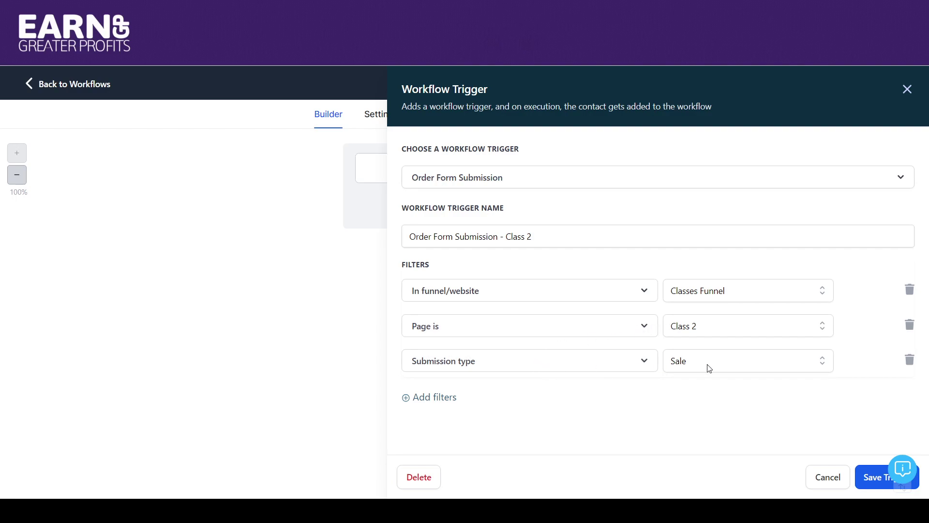
Step: Add a Product filter for January Cupcake Decorating Class and save the trigger
left_click(450, 399)
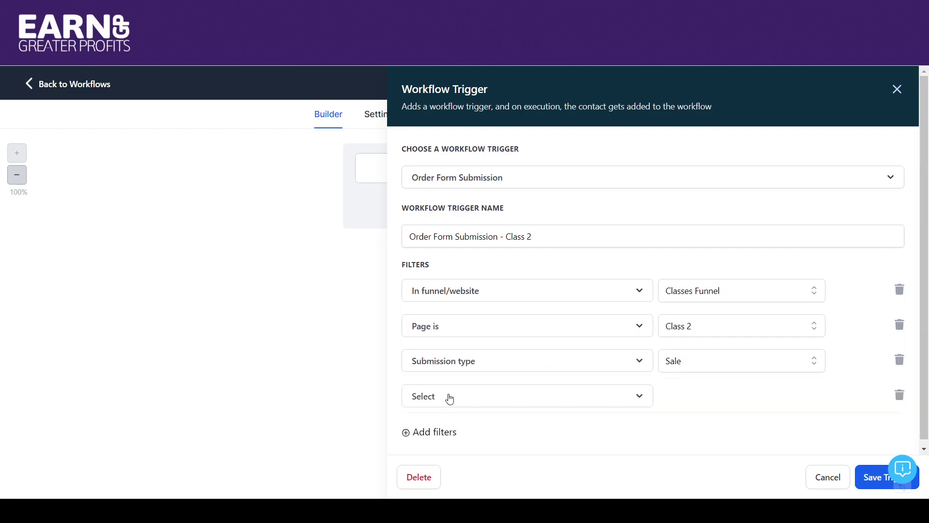
left_click(484, 402)
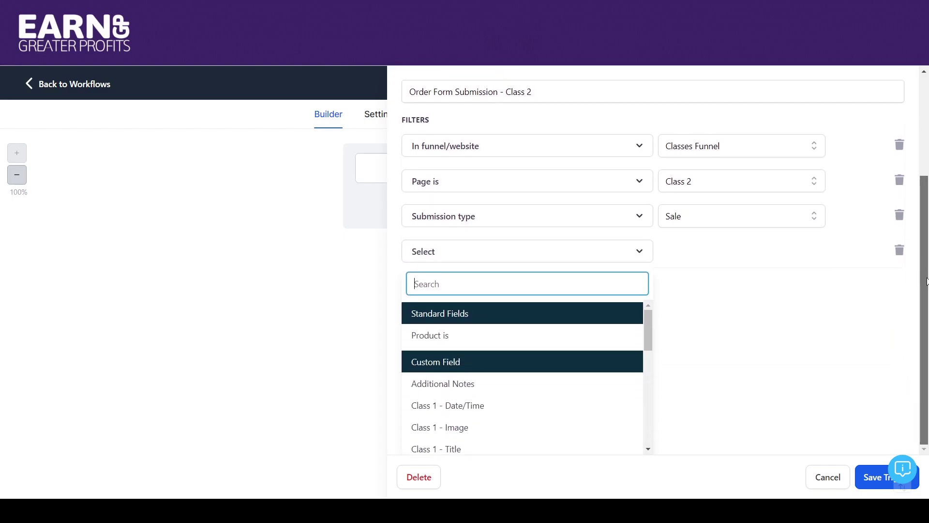
scroll(719, 290, "down", 3)
left_click(483, 337)
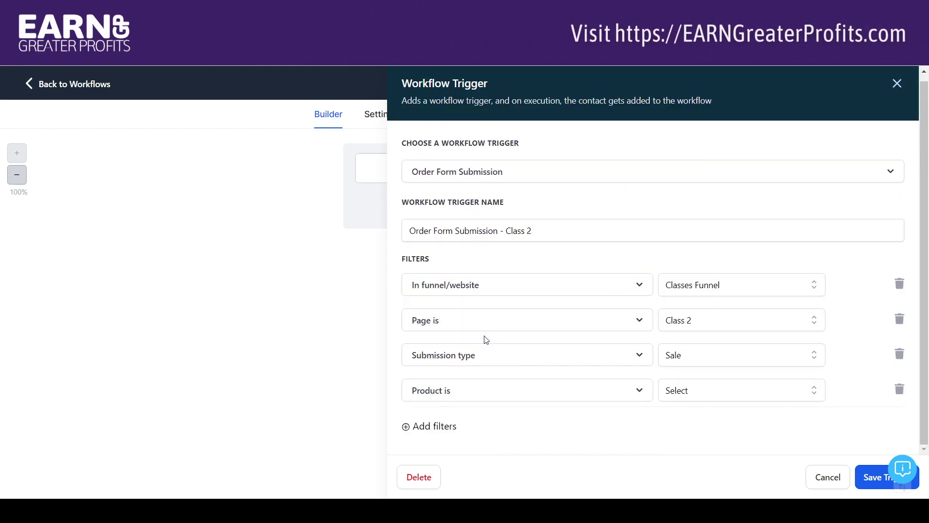
left_click(698, 392)
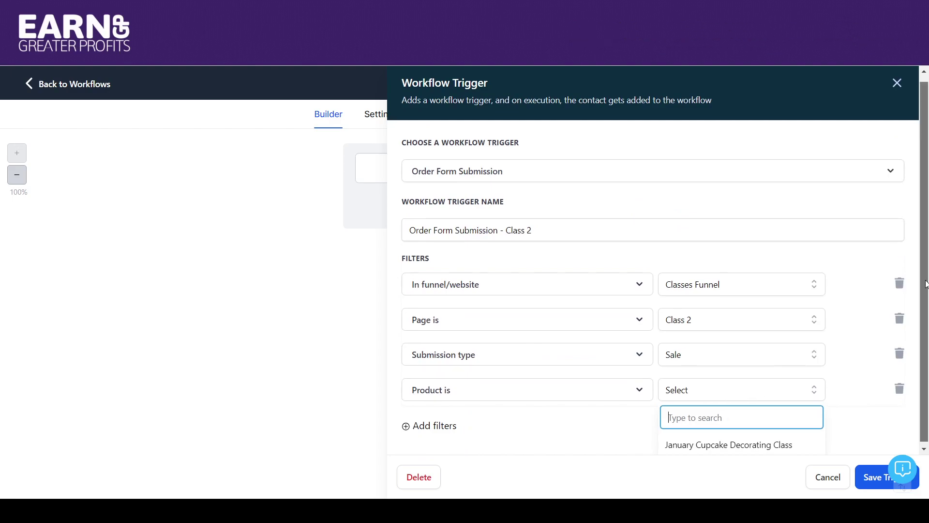
left_click(704, 442)
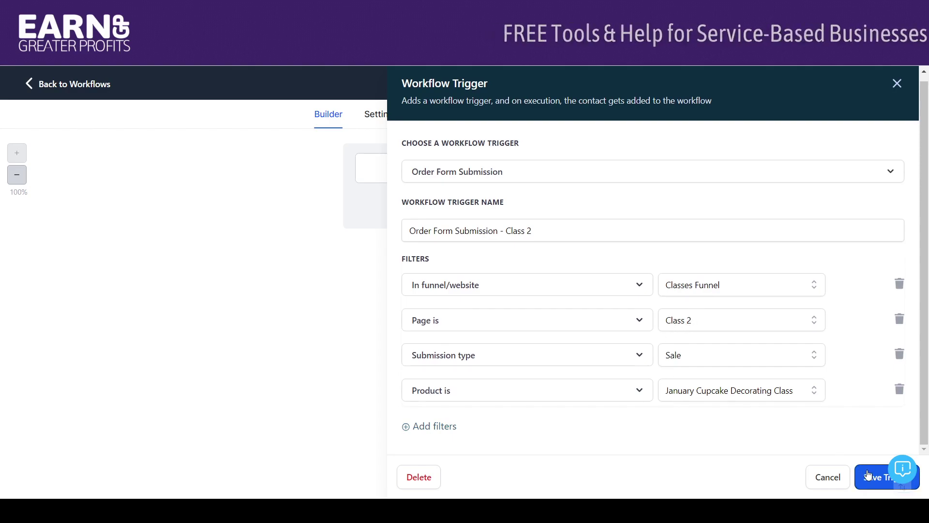
left_click(868, 474)
scroll(925, 195, "down", 1)
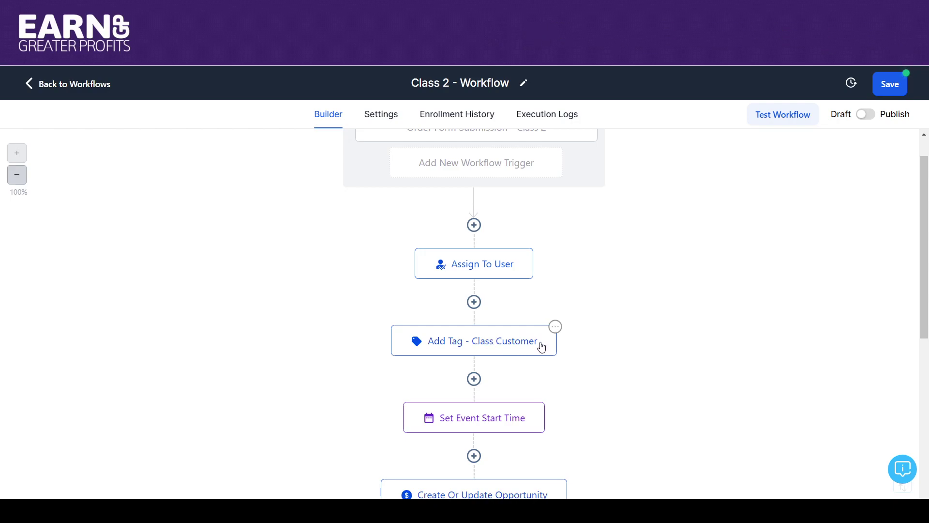
Step: Change the Set Event Start Time custom field from class_1 to class_2 event date and save
left_click_drag(923, 193, 926, 250)
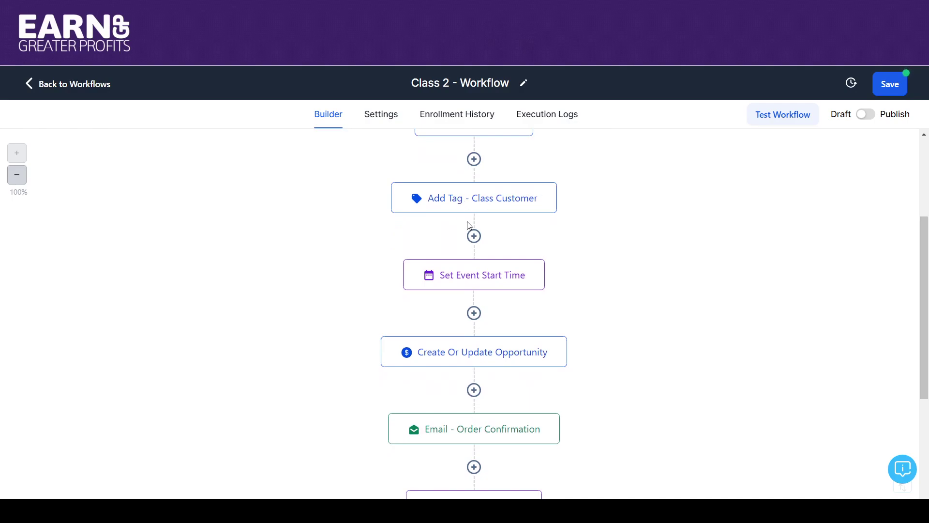
left_click(457, 282)
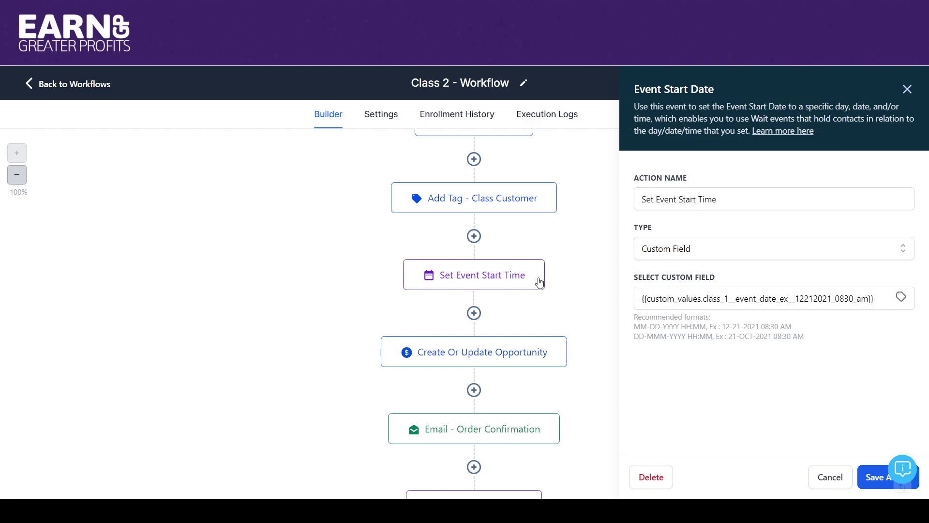
left_click(726, 298)
key("BackSpace")
type("2")
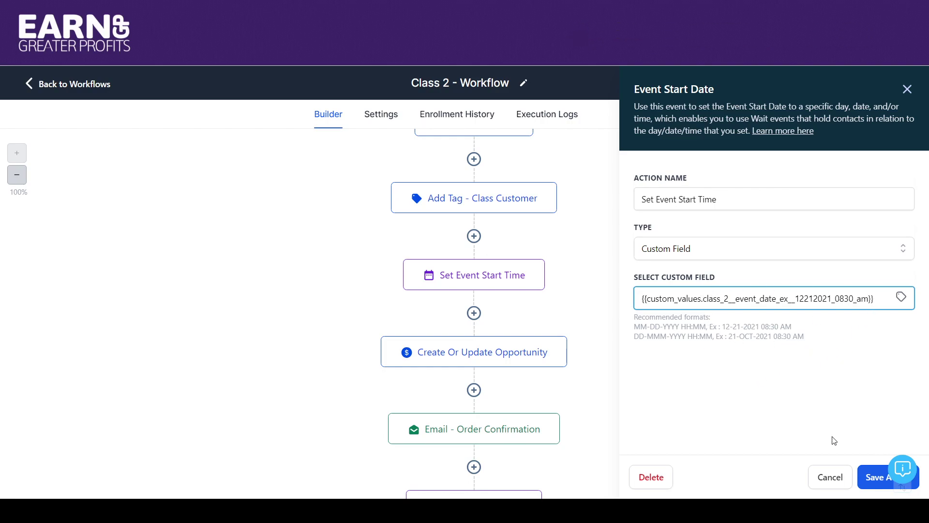
left_click(866, 475)
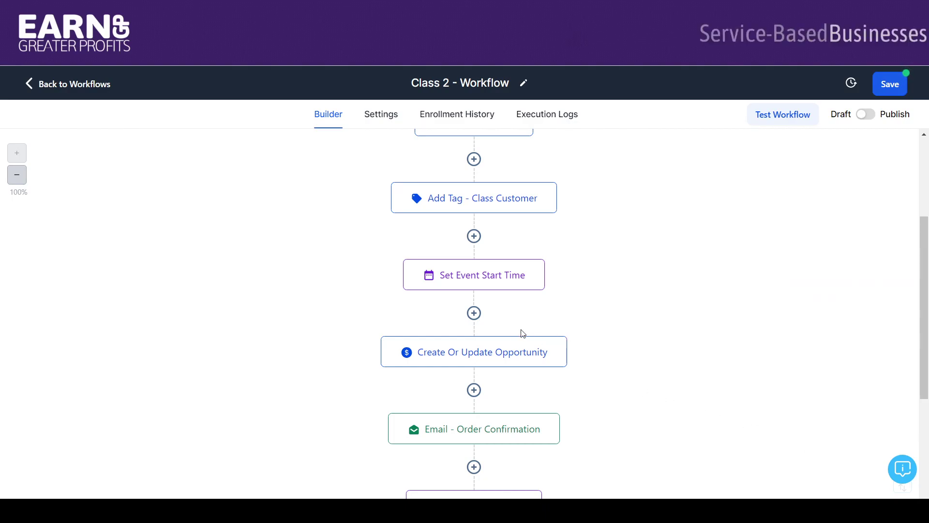
scroll(794, 268, "down", 3)
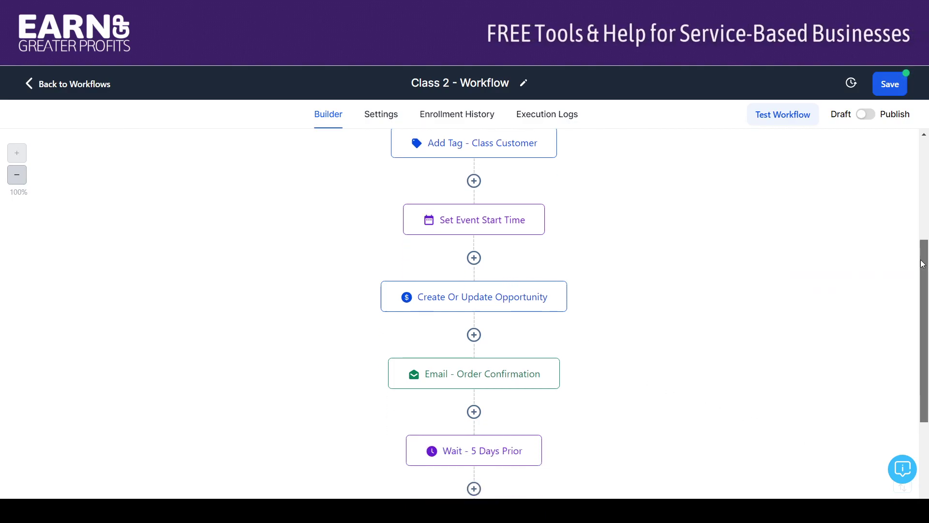
mouse_move(492, 220)
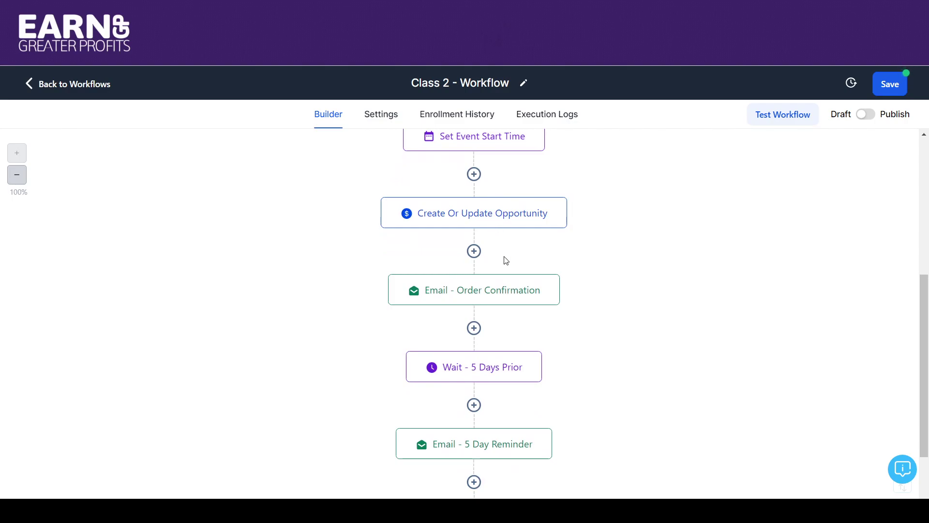
Step: Insert the Class 2 - Title custom value into the Order Confirmation email's subject
left_click(504, 290)
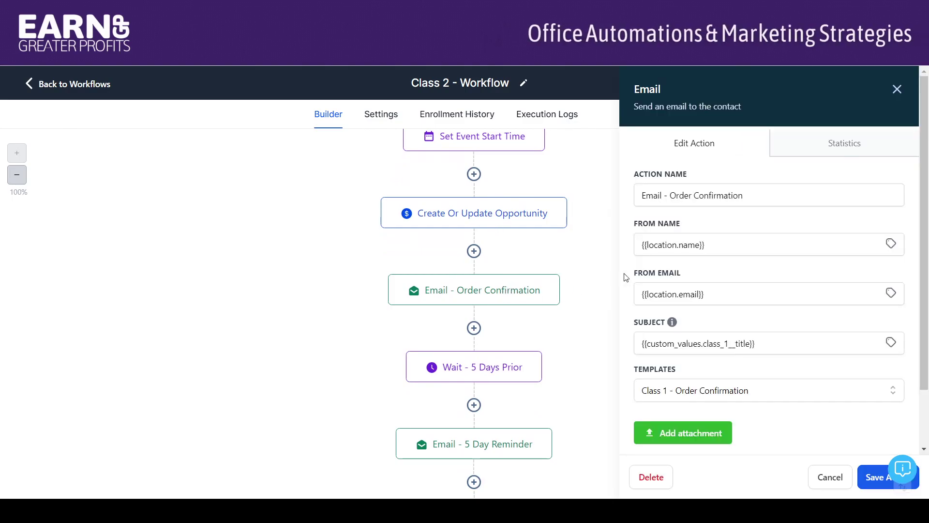
left_click_drag(927, 248, 926, 302)
left_click(891, 275)
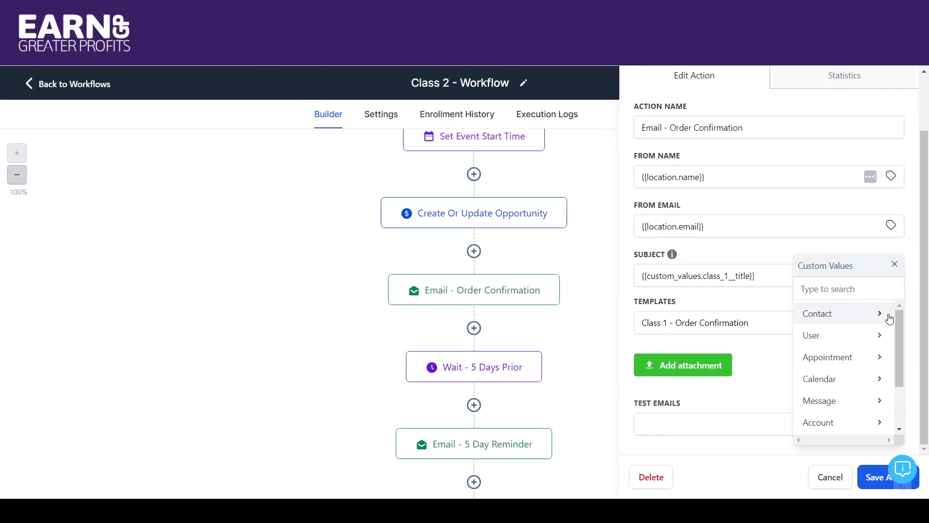
scroll(889, 317, "down", 3)
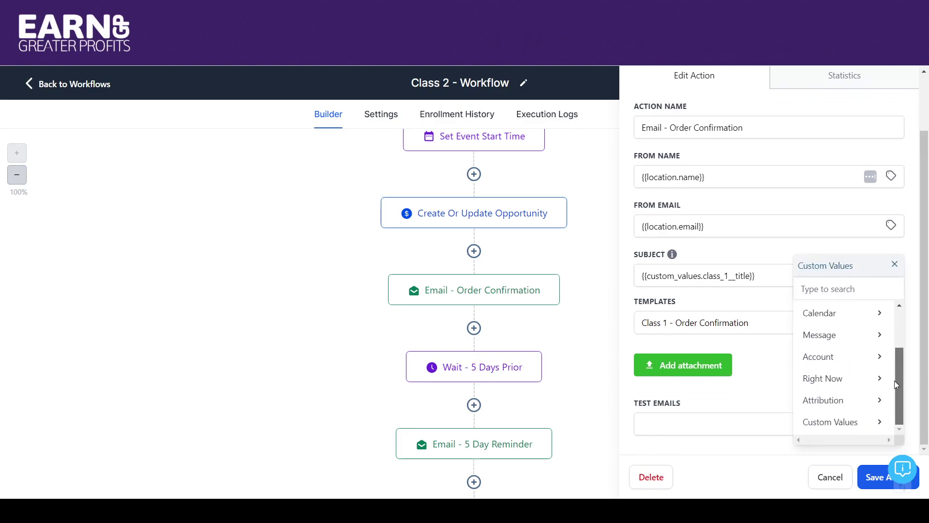
left_click(852, 424)
left_click_drag(898, 326, 898, 351)
left_click(852, 366)
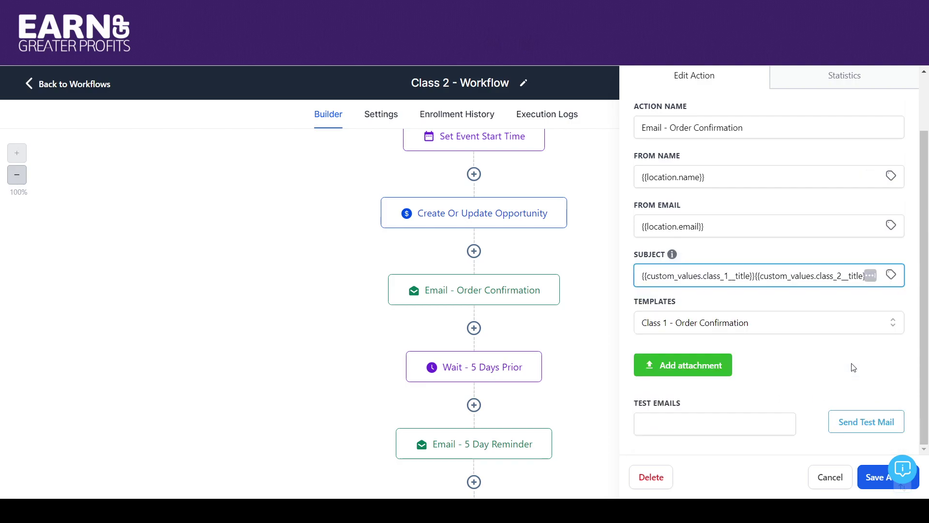
Step: Choose the Class 2 - Order Confirmation template and save the email step
left_click(723, 328)
left_click_drag(902, 384, 896, 436)
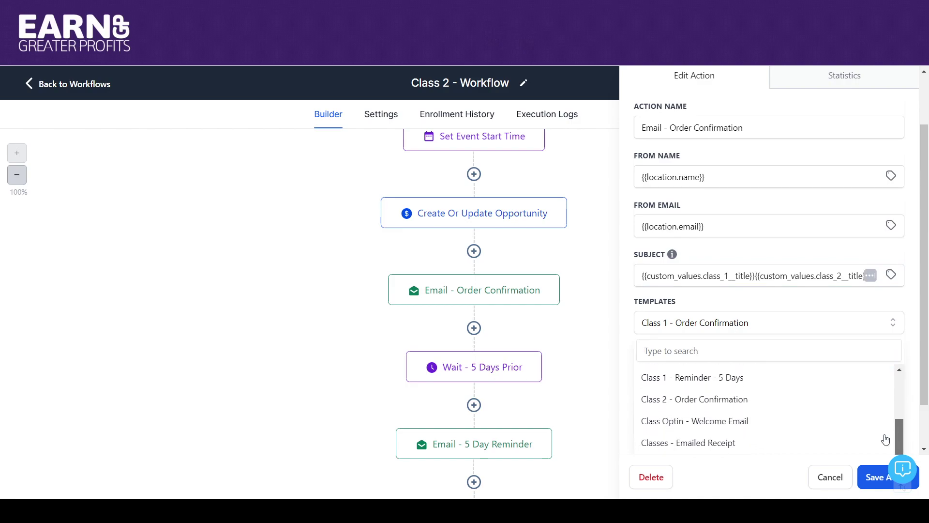
left_click(705, 400)
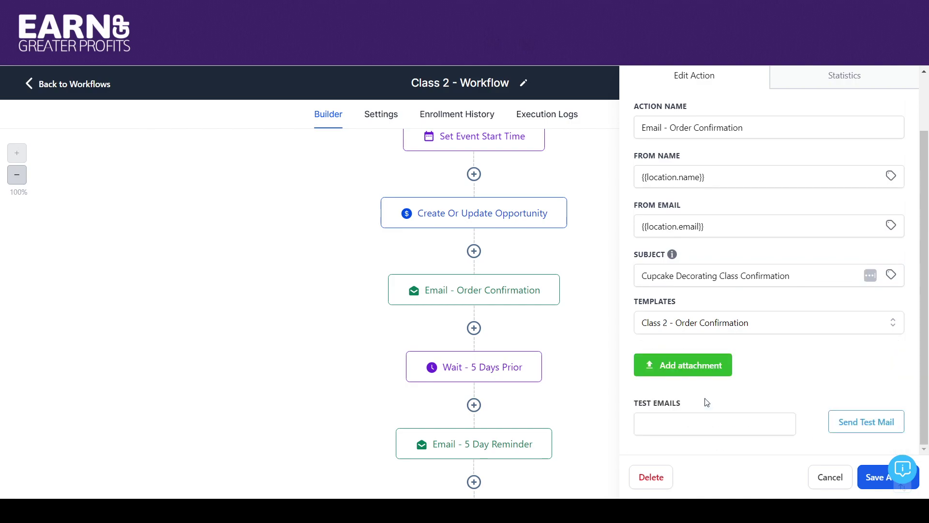
left_click(871, 480)
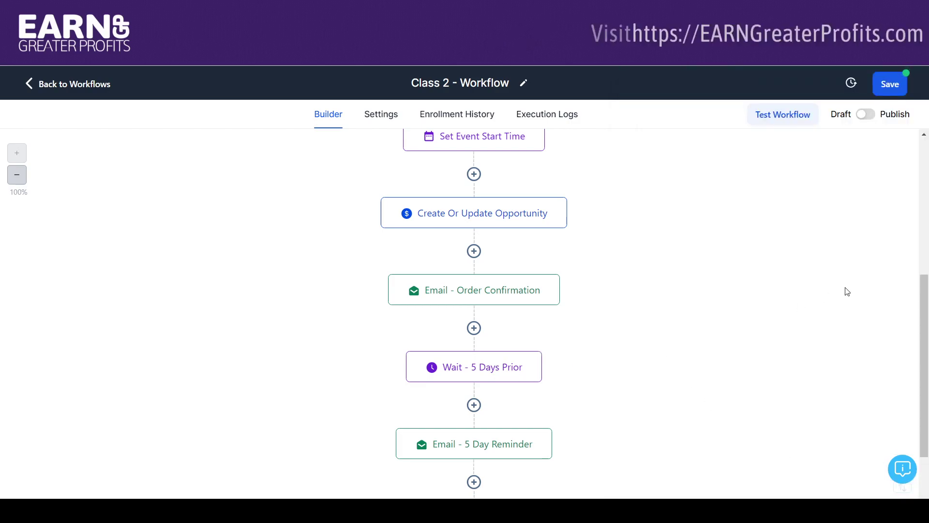
left_click_drag(924, 286, 925, 343)
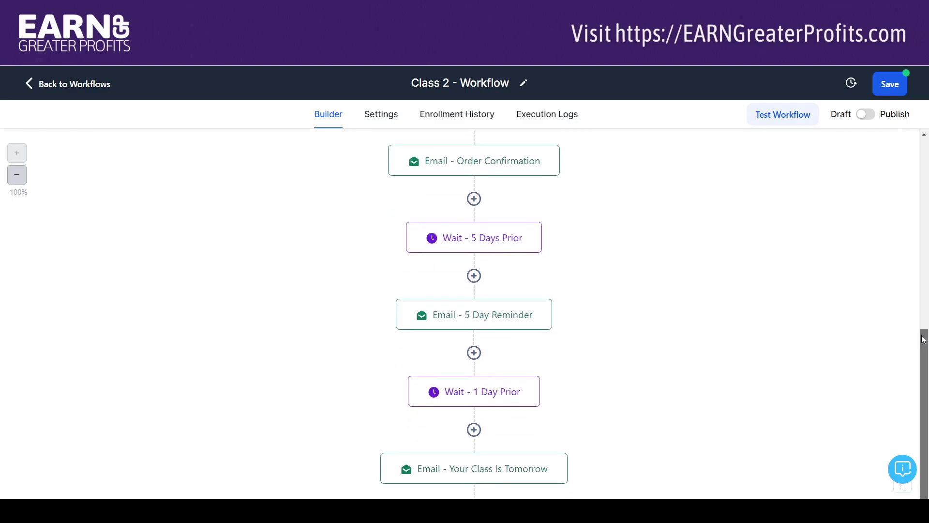
left_click(481, 321)
left_click(792, 395)
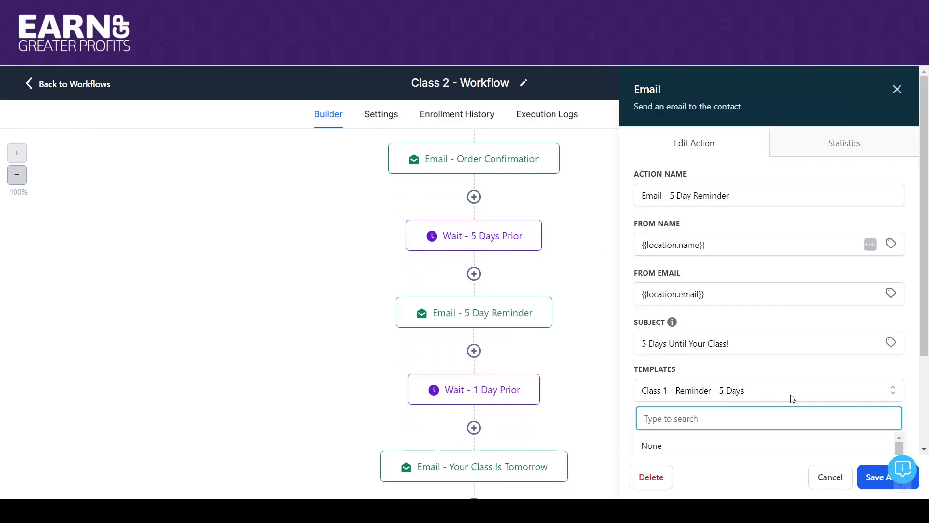
scroll(891, 383, "down", 3)
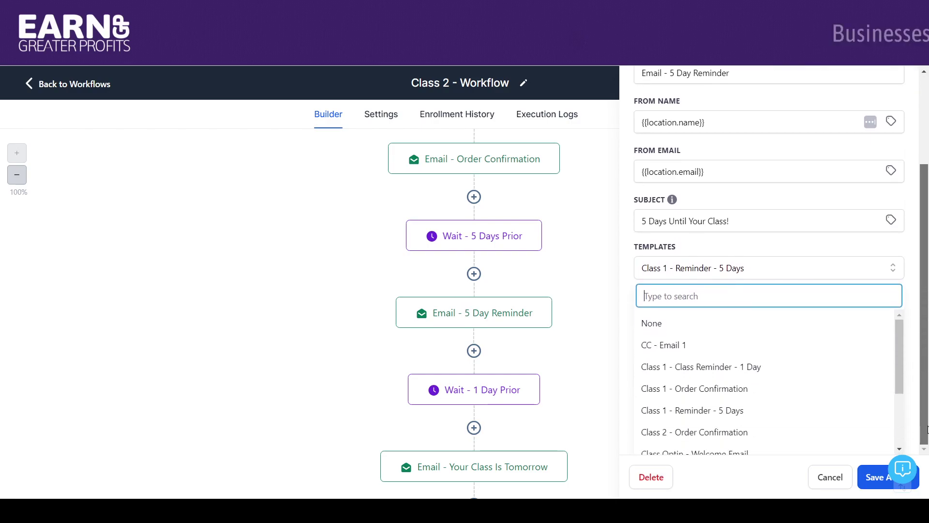
mouse_move(896, 359)
left_mouse_down()
mouse_move(898, 392)
mouse_move(895, 376)
left_mouse_up()
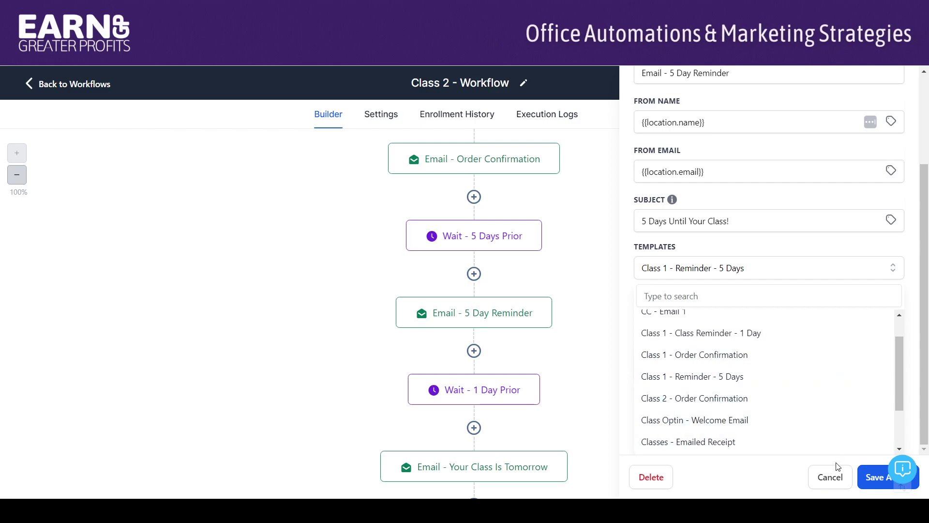
left_click(830, 476)
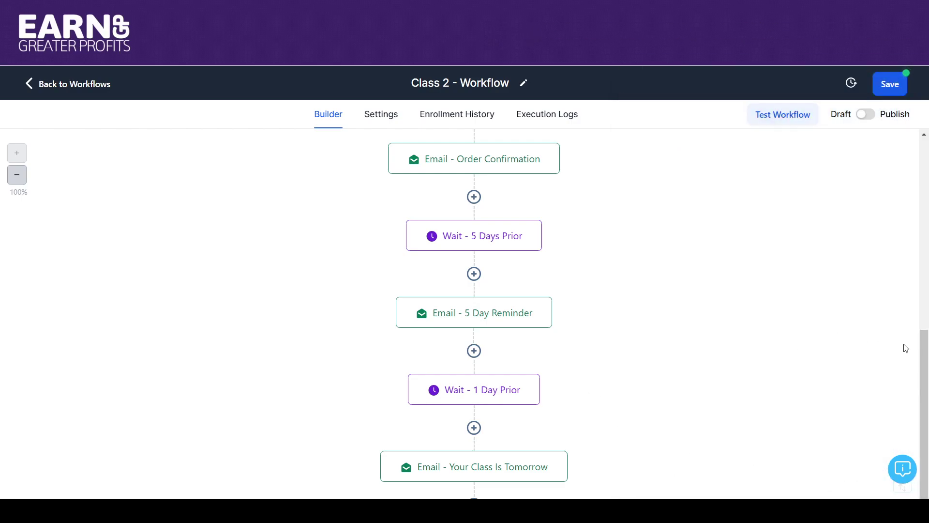
Step: Switch Class 2 - Workflow from Draft to Publish, save it, and return to Workflow List
left_click_drag(926, 352, 925, 405)
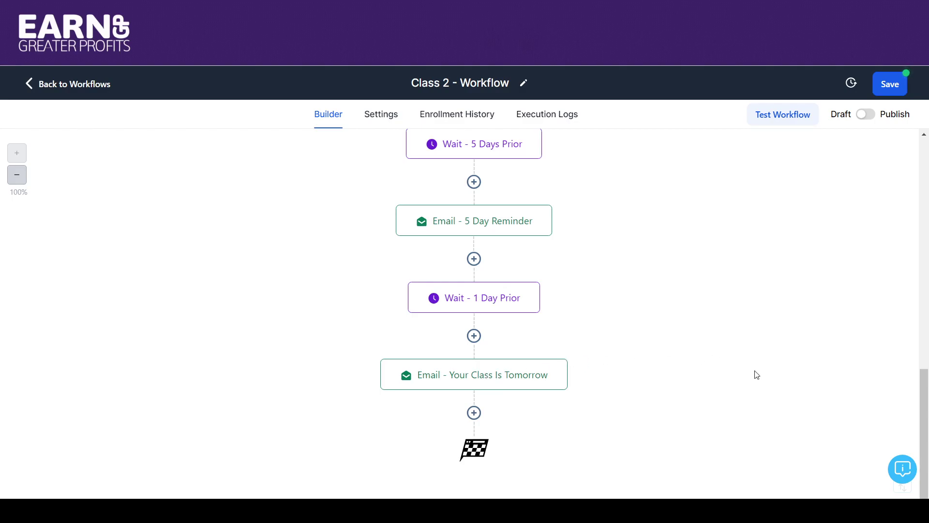
left_click_drag(925, 374, 924, 228)
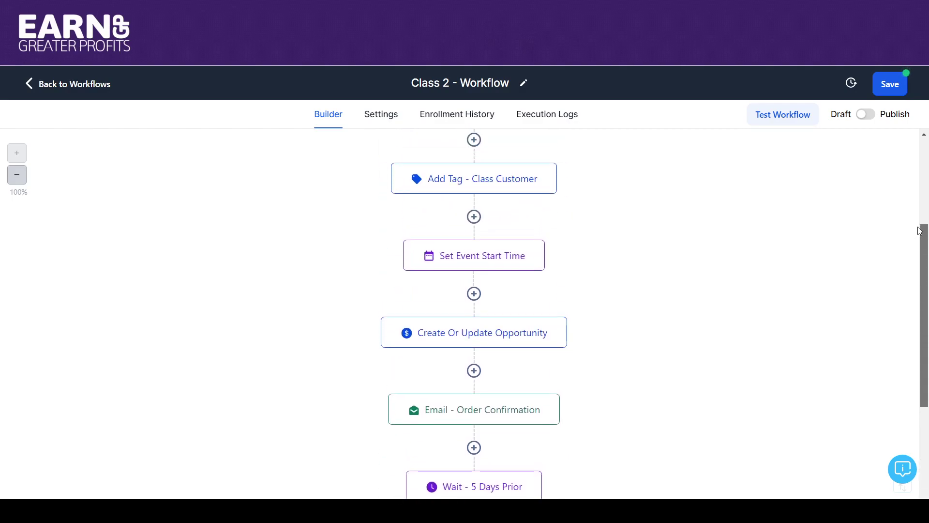
left_click(869, 115)
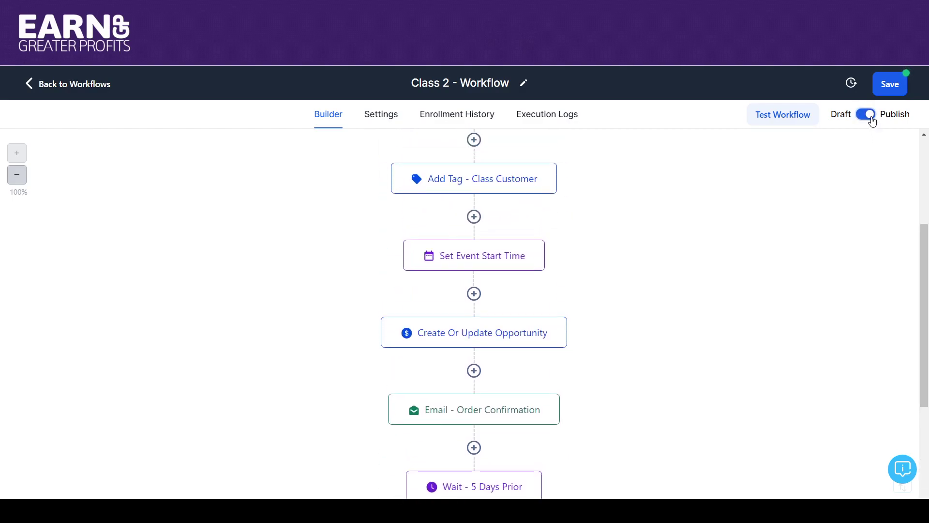
left_click(890, 91)
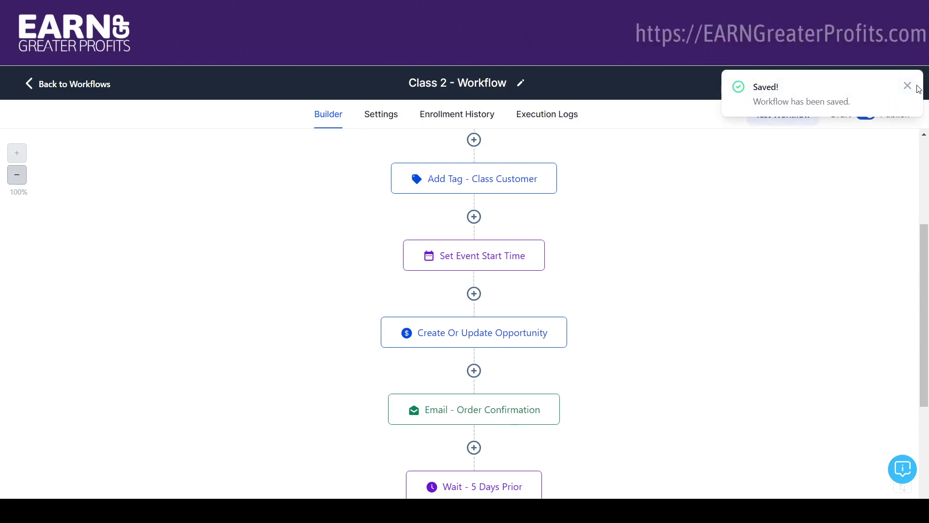
left_click(908, 89)
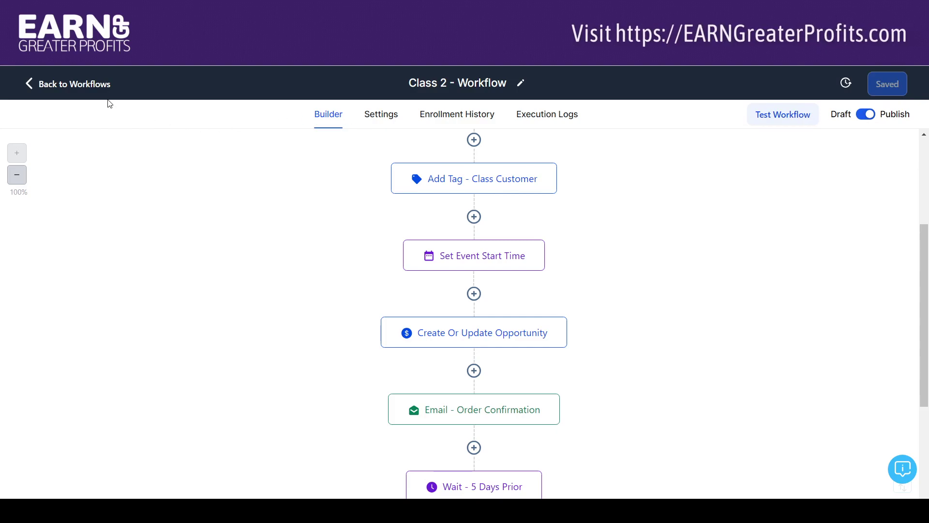
left_click(29, 86)
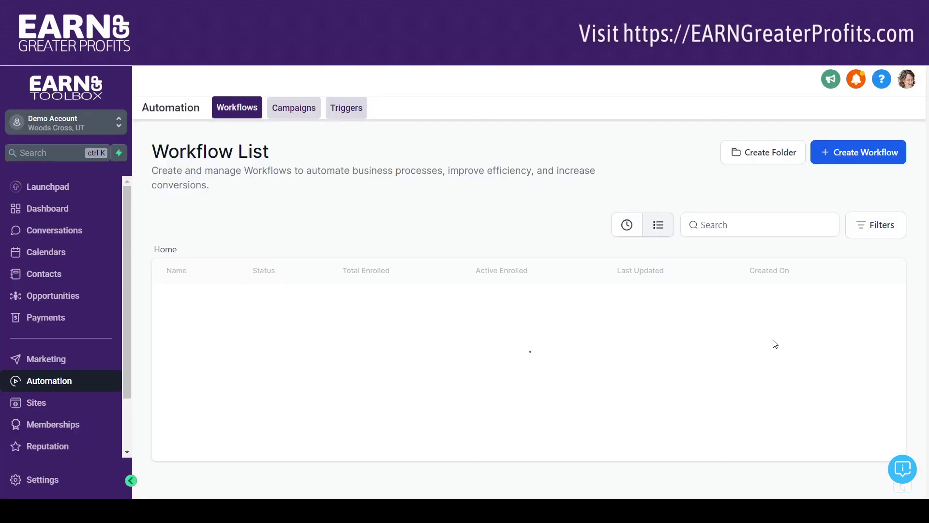
Step: Scroll the Workflow List to confirm Class 2 - Workflow is listed as published
scroll(392, 327, "down", 5)
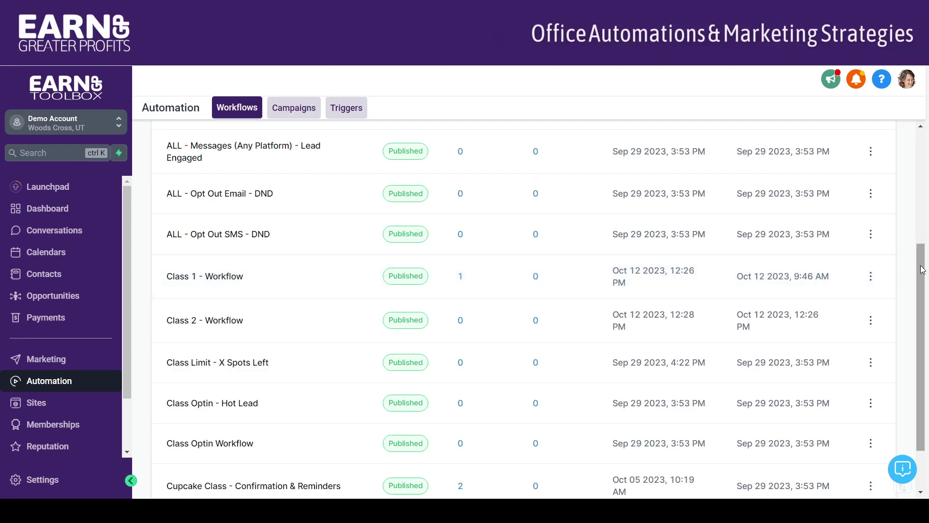
left_click_drag(921, 266, 844, 121)
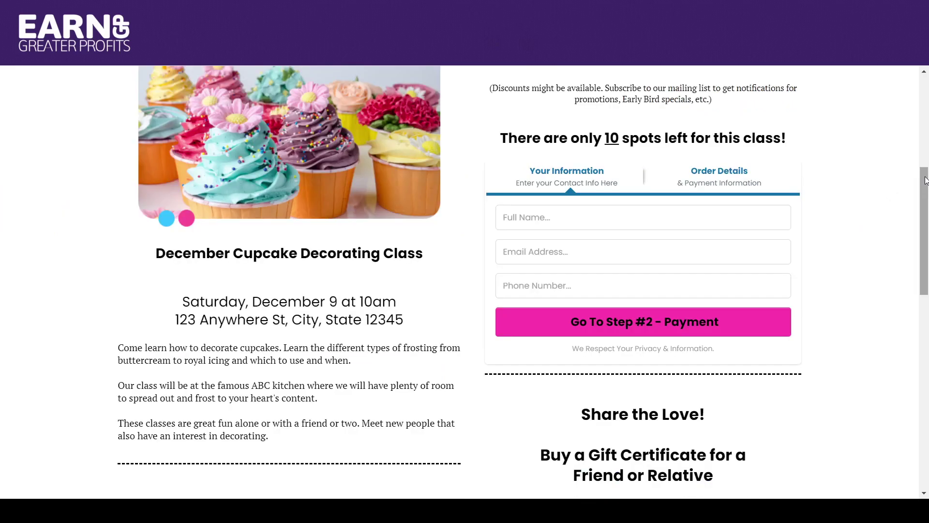
Step: Clear the entered name from the Full Name field on the cupcake class order form
left_click_drag(924, 180, 918, 159)
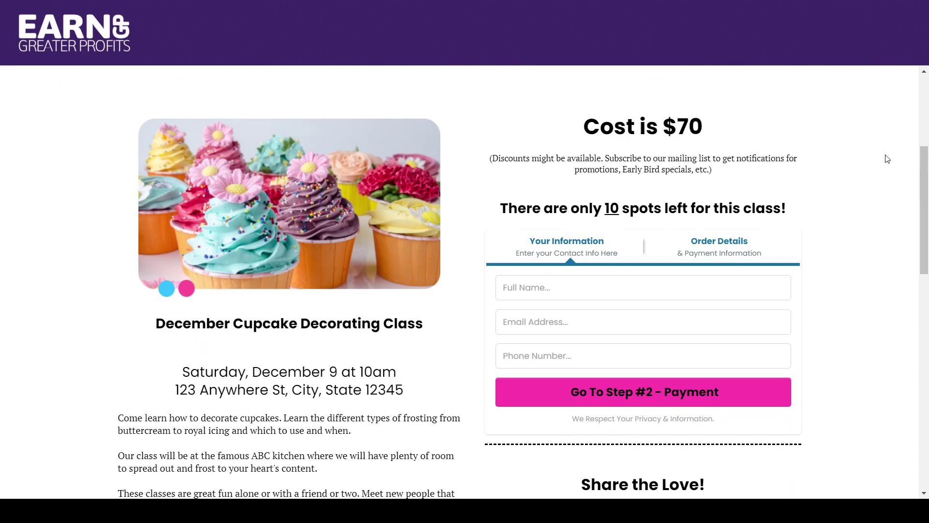
mouse_move(923, 161)
left_mouse_down()
mouse_move(923, 184)
mouse_move(923, 156)
left_mouse_up()
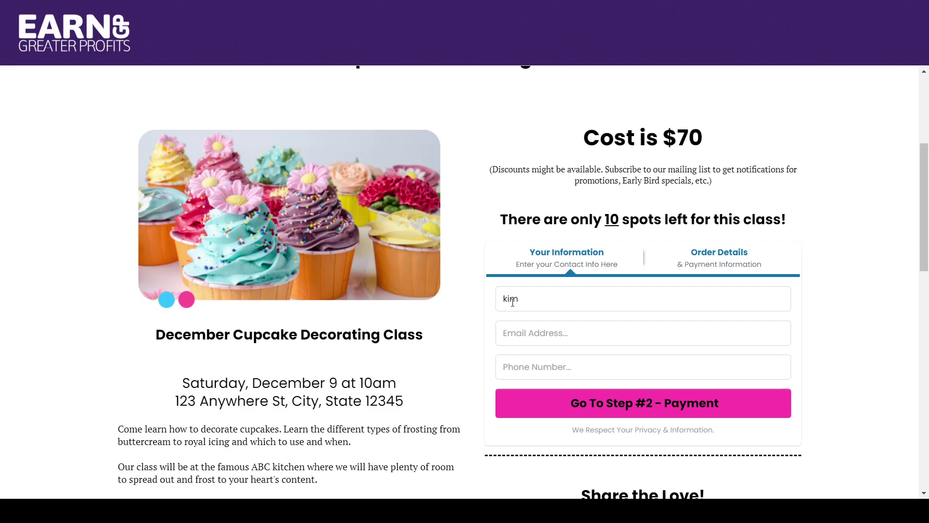
left_click_drag(539, 297, 454, 307)
key("BackSpace")
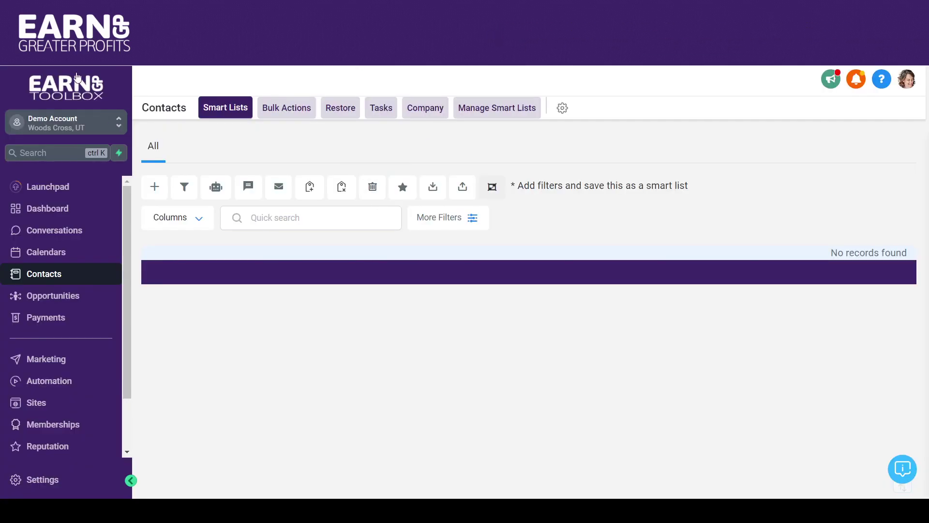
Step: Reload Contacts and delete the single test contact, confirming the deletion
left_click(51, 32)
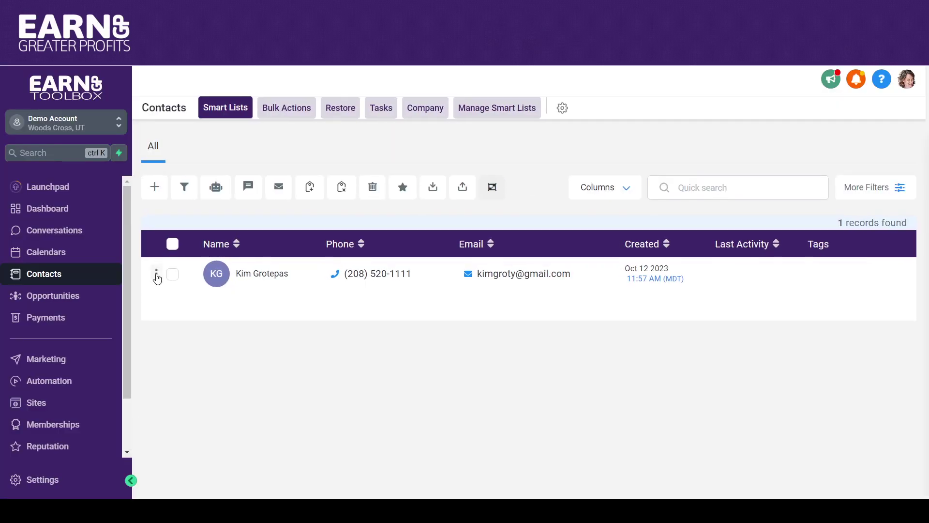
left_click(173, 274)
left_click(373, 188)
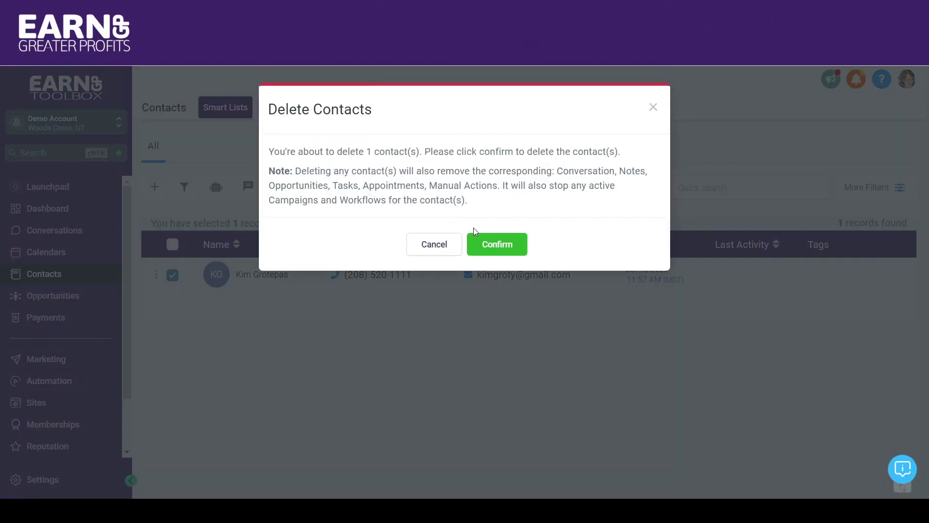
left_click(492, 244)
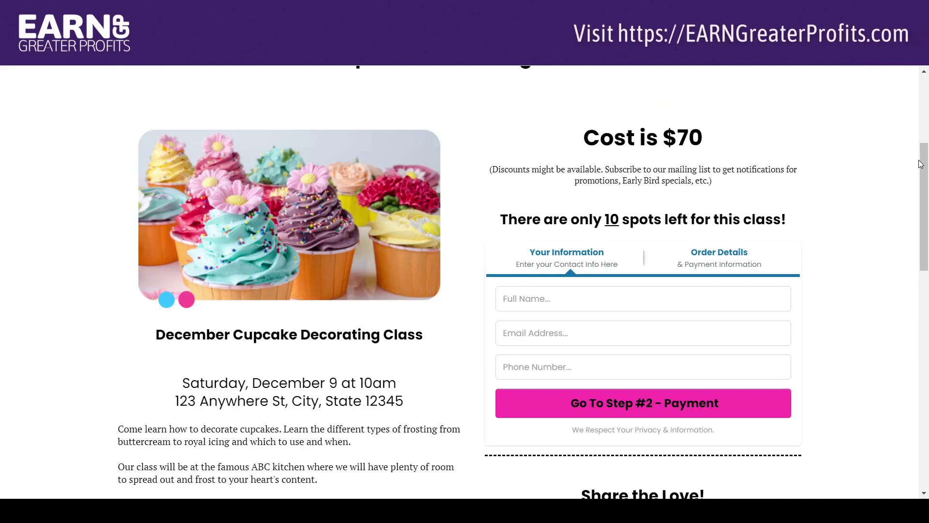
Step: Enter the buyer's name, e-mail and phone under Your Information, then go to Step #2 - Payment
scroll(921, 163, "down", 2)
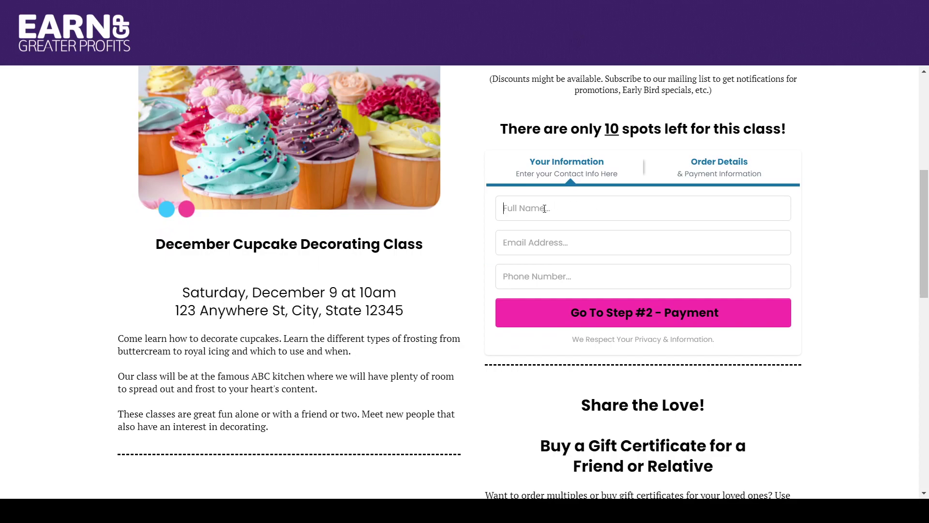
type("Grotepas")
key("Tab")
key("Tab")
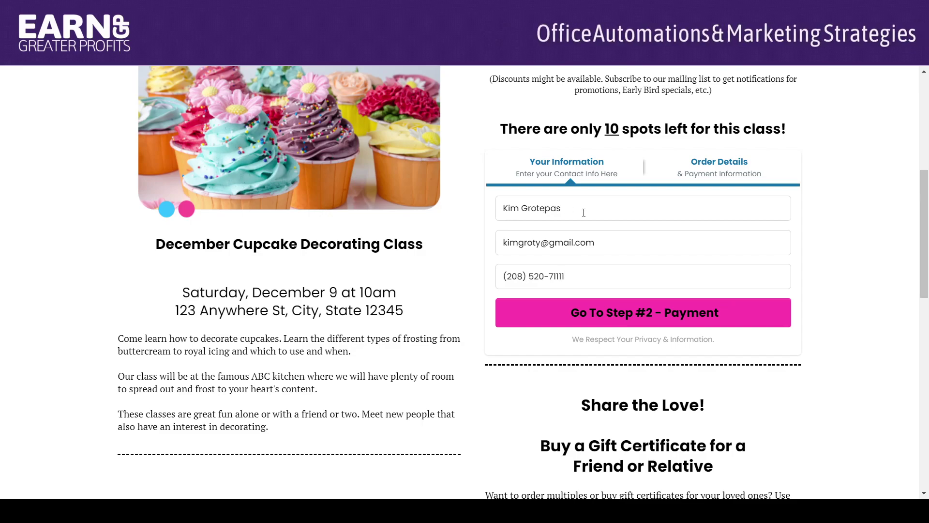
left_click(612, 312)
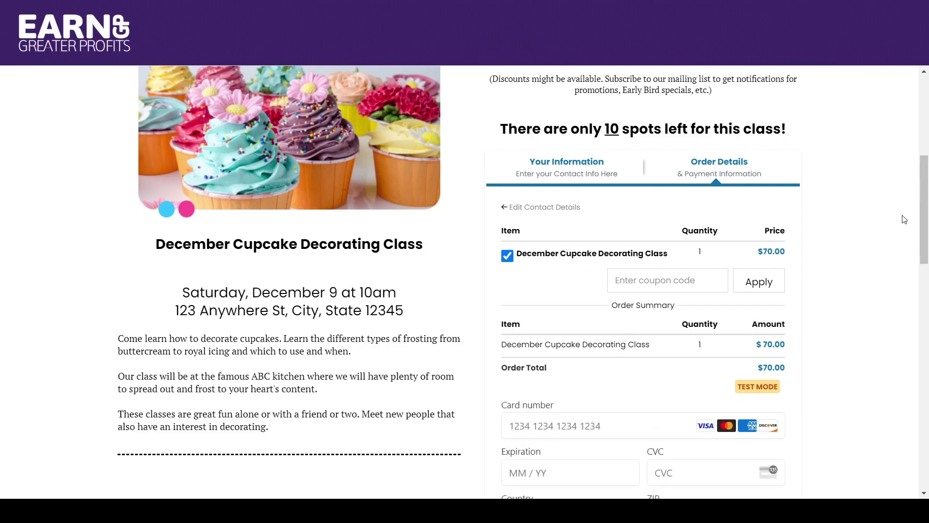
Step: Uncheck and recheck the December Cupcake Decorating Class in the order
left_click_drag(924, 187, 923, 217)
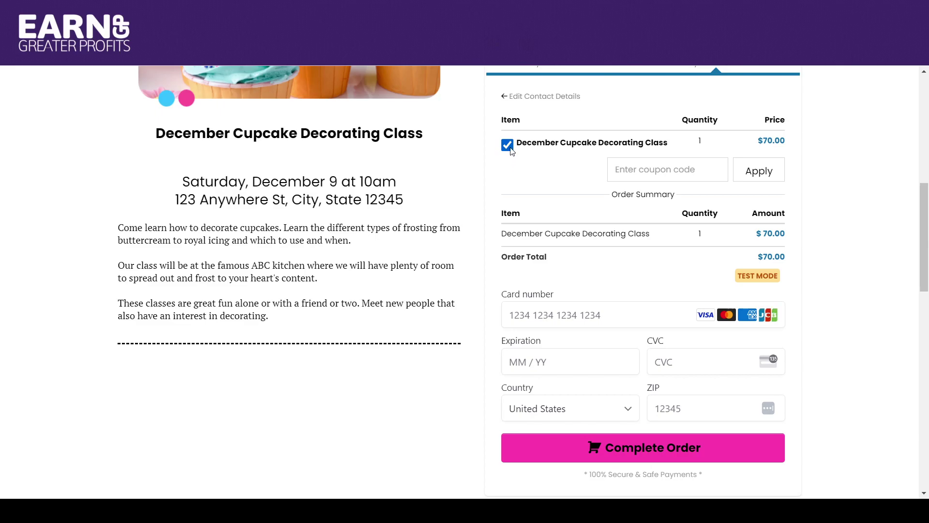
left_click(508, 146)
left_click(508, 147)
Step: Enter the test card 4111 11…, expiry 04 / 24, CVC 123 and ZIP 84087
left_click(580, 316)
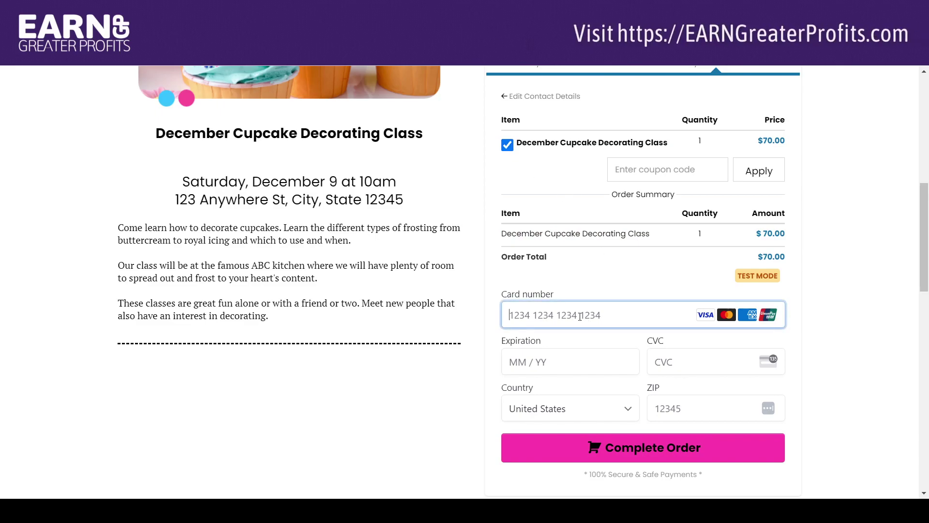
type("4")
key("BackSpace")
type("4111 1111 1111 1111")
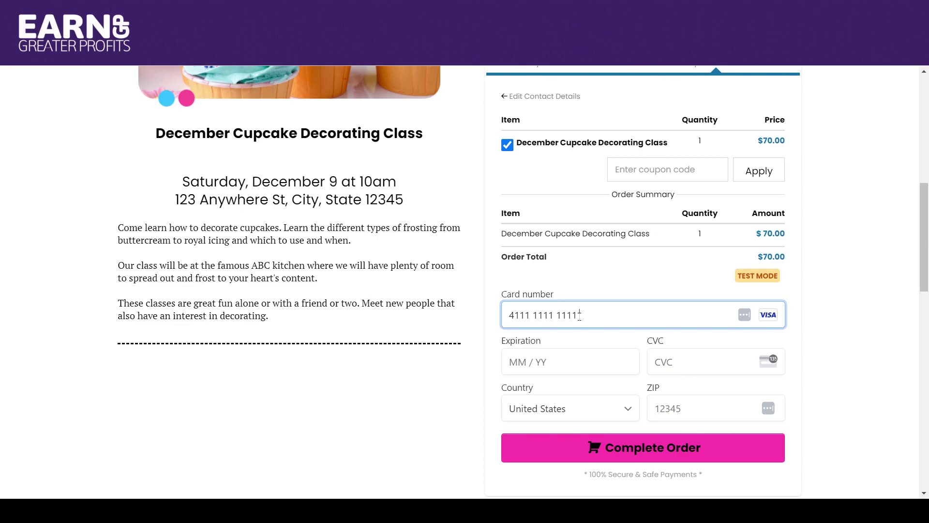
left_click(541, 369)
type("04 / 24")
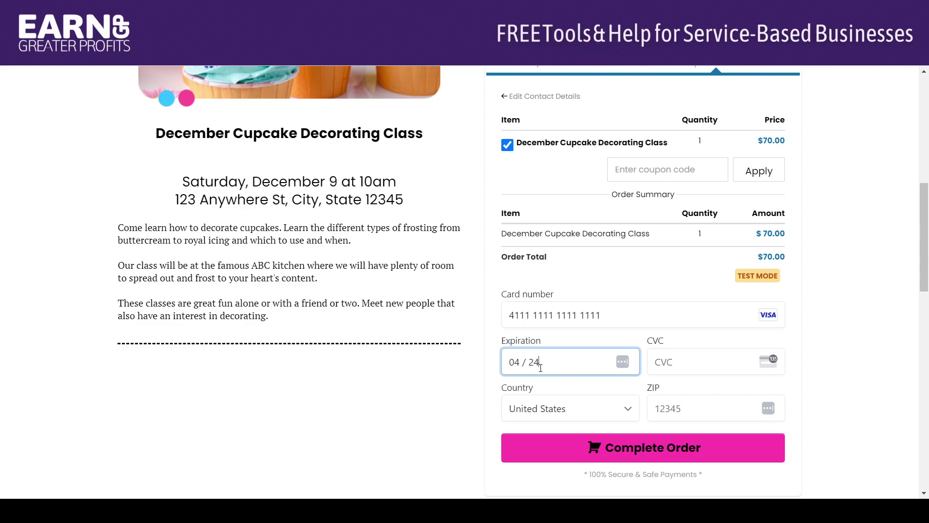
left_click(654, 366)
type("123")
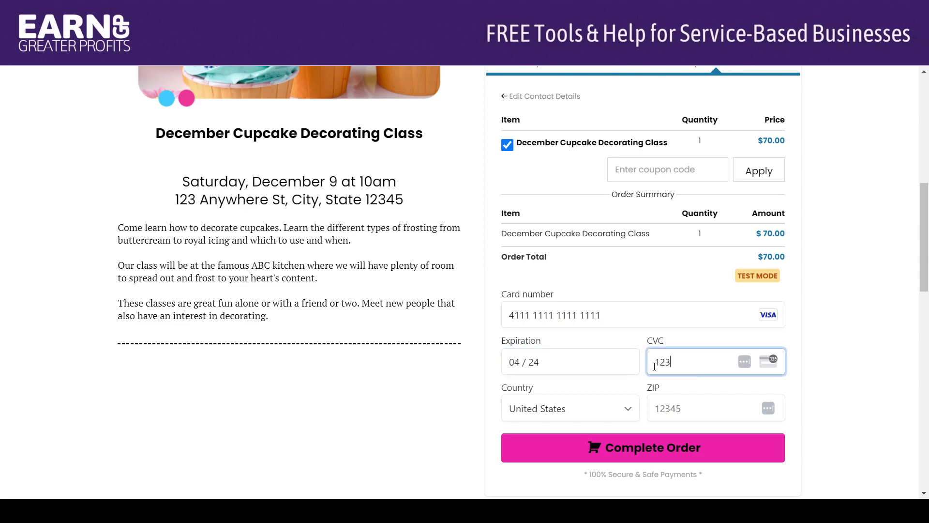
left_click(663, 407)
type("8408")
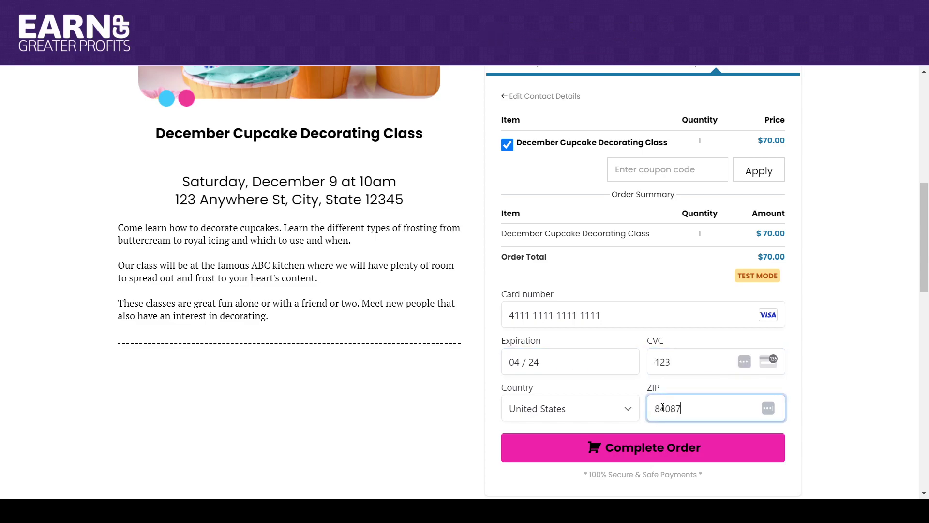
type("7")
Step: Submit the $70.00 order and pass the reCAPTCHA check to complete it
left_click(626, 452)
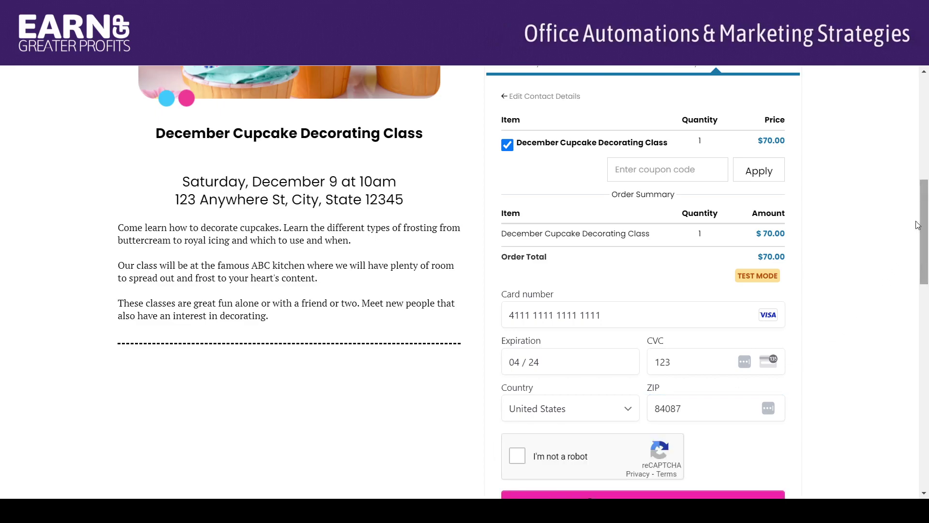
scroll(926, 201, "down", 4)
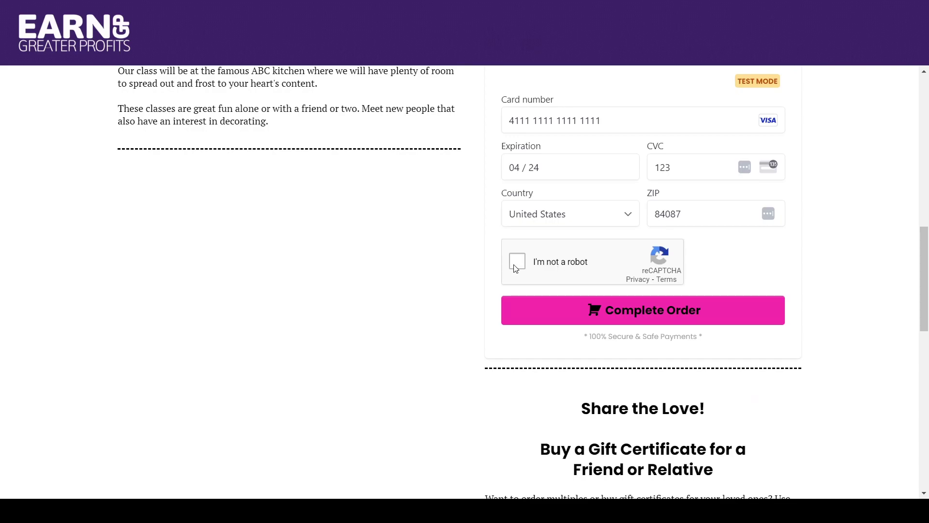
left_click(631, 312)
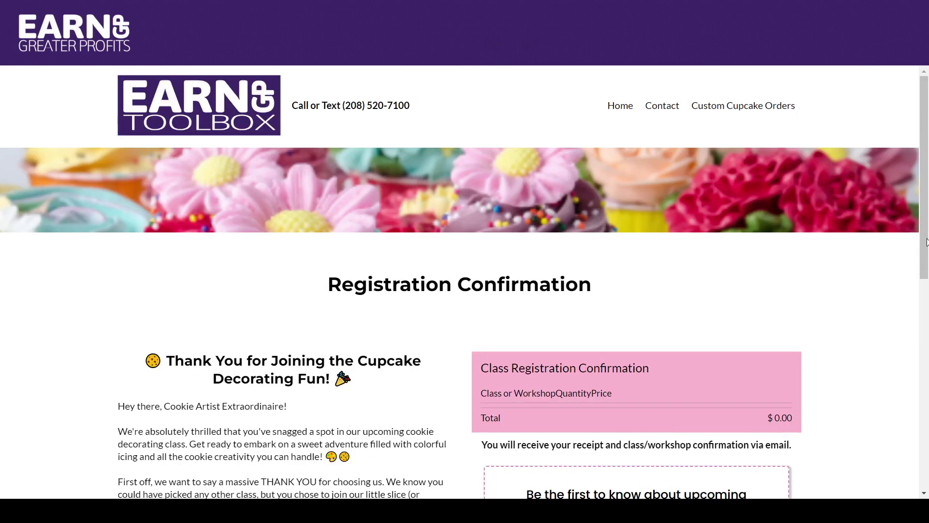
Step: Review the Class Registration Confirmation table showing one cupcake class at $70.00
left_click_drag(926, 203, 928, 287)
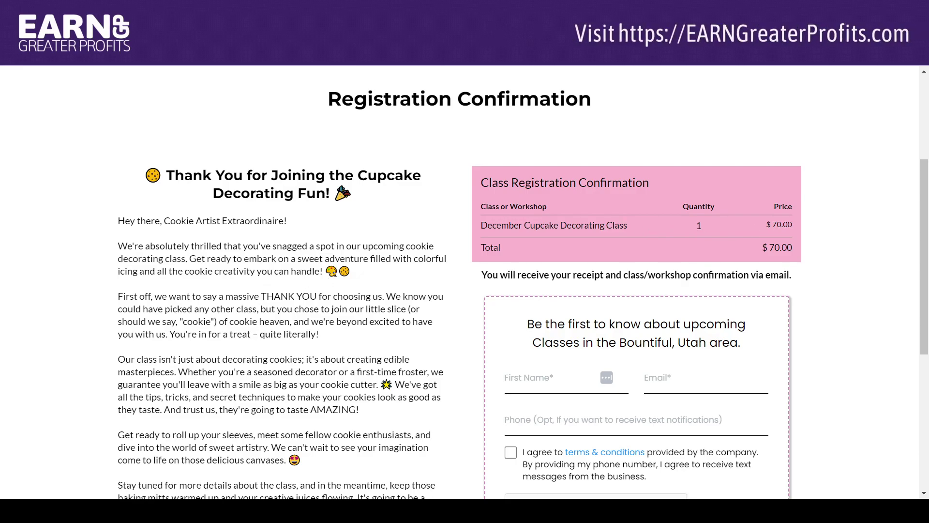
scroll(903, 96, "up", 4)
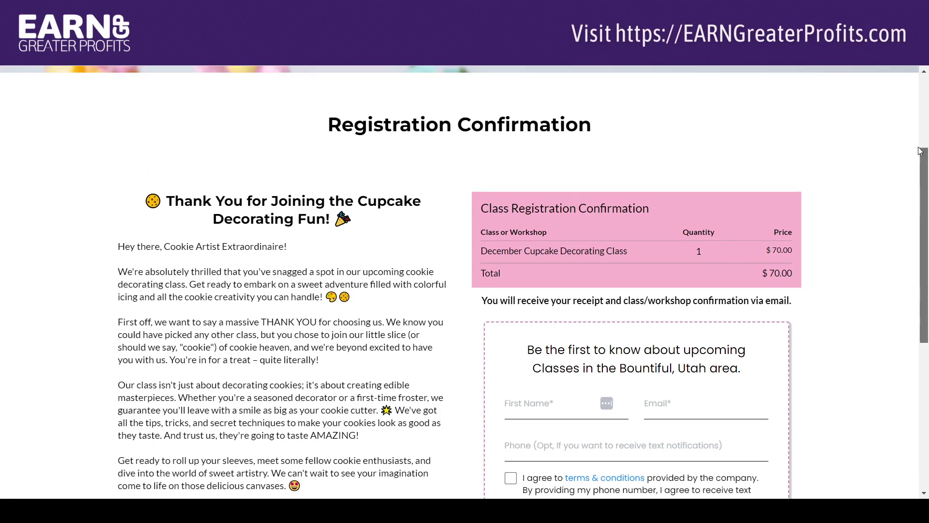
left_click_drag(903, 95, 888, 83)
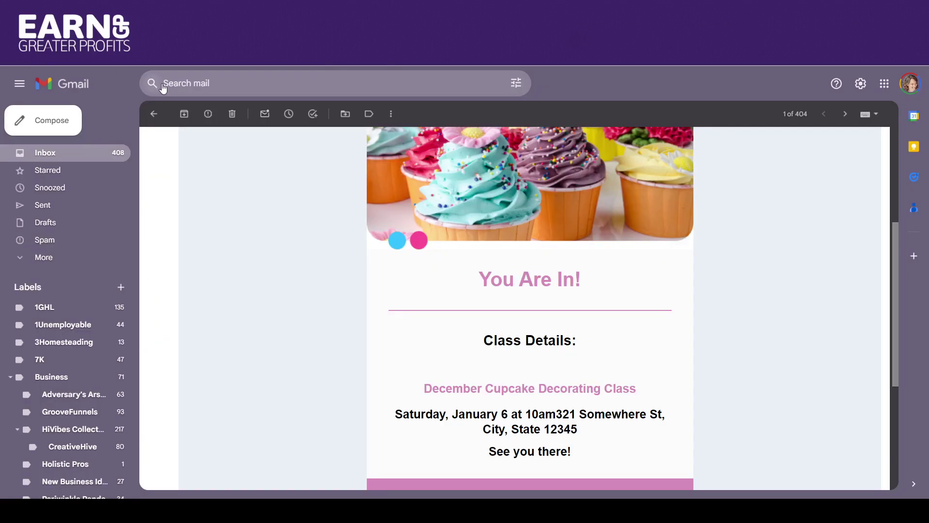
Step: Refresh the Gmail inbox and open the new purchase thank-you email
left_click(154, 115)
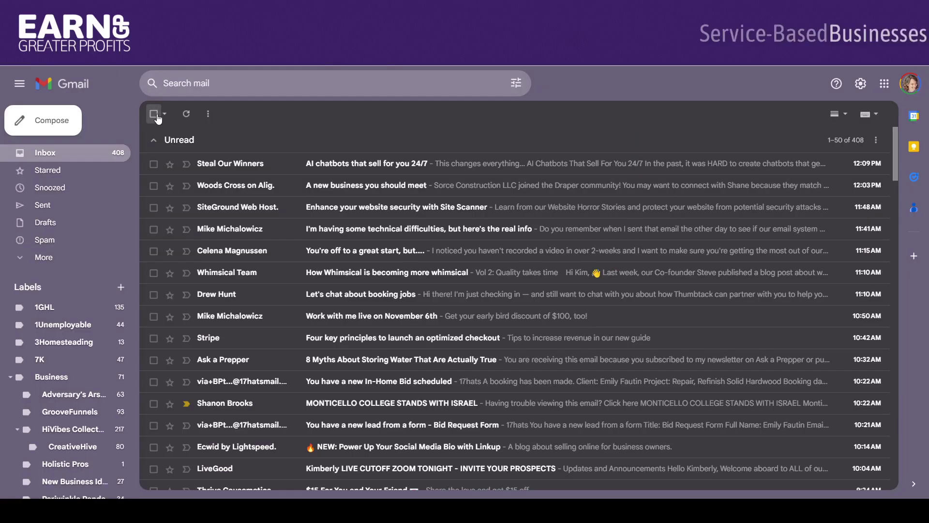
left_click(187, 116)
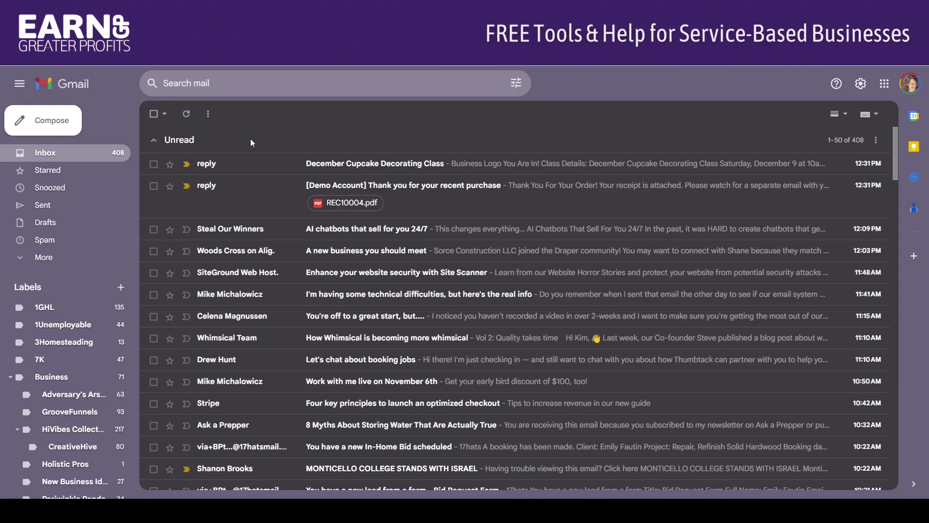
left_click(351, 190)
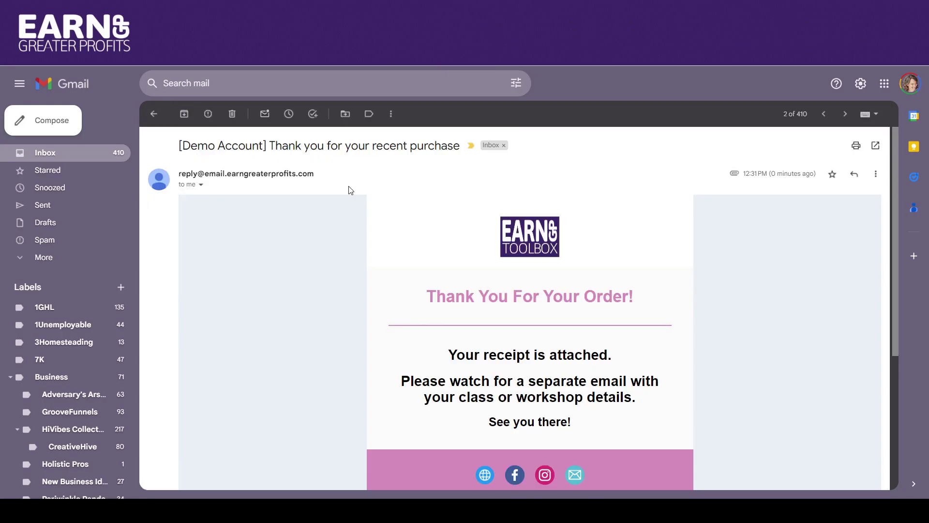
left_click_drag(893, 164, 896, 249)
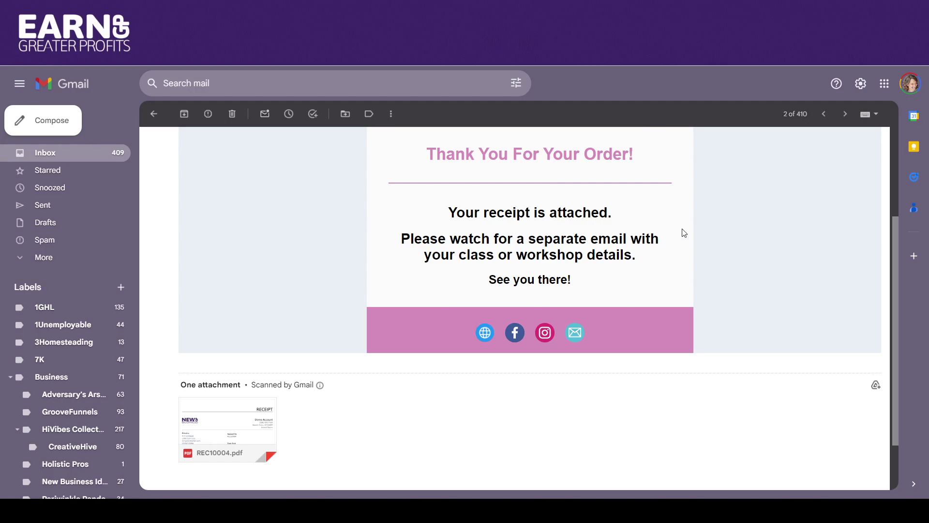
Step: Preview the REC10004.pdf receipt for the $70.00 class, then return to the inbox
mouse_move(211, 441)
left_click(228, 423)
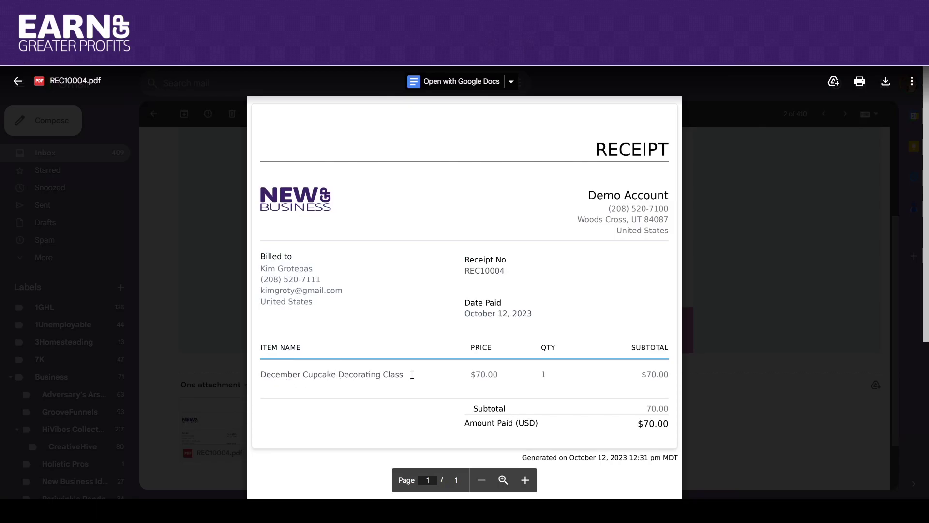
left_click(18, 83)
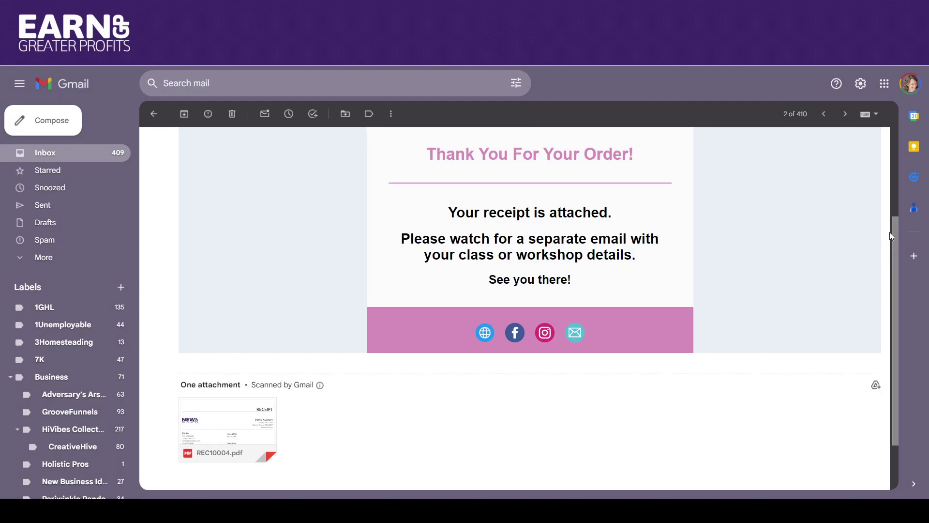
left_click_drag(896, 226, 890, 145)
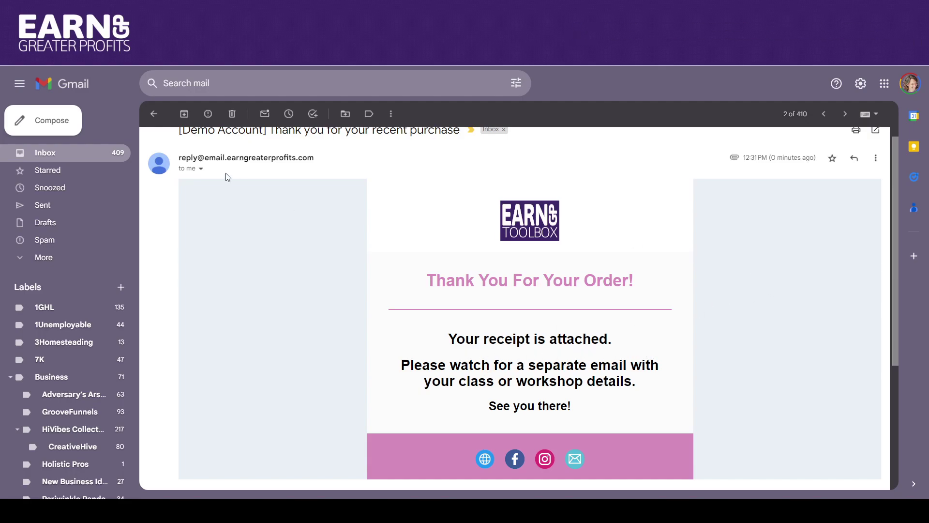
scroll(895, 170, "up", 1)
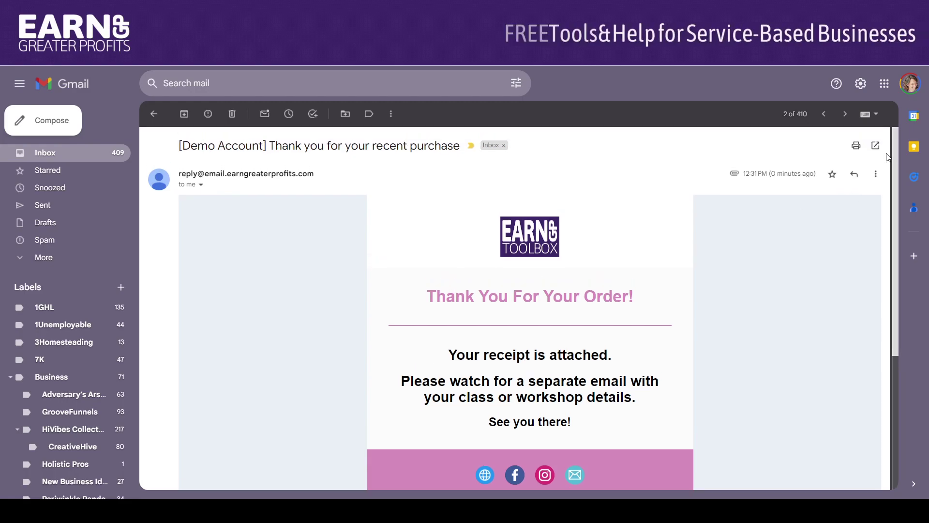
left_click(153, 114)
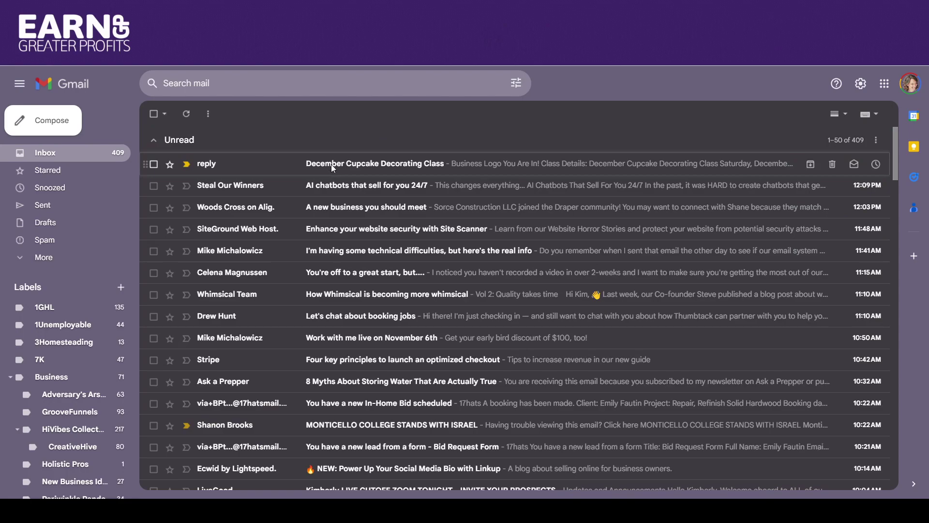
Step: Open the December Cupcake Decorating Class email and read its Saturday, December 9, 10am class details
left_click(333, 167)
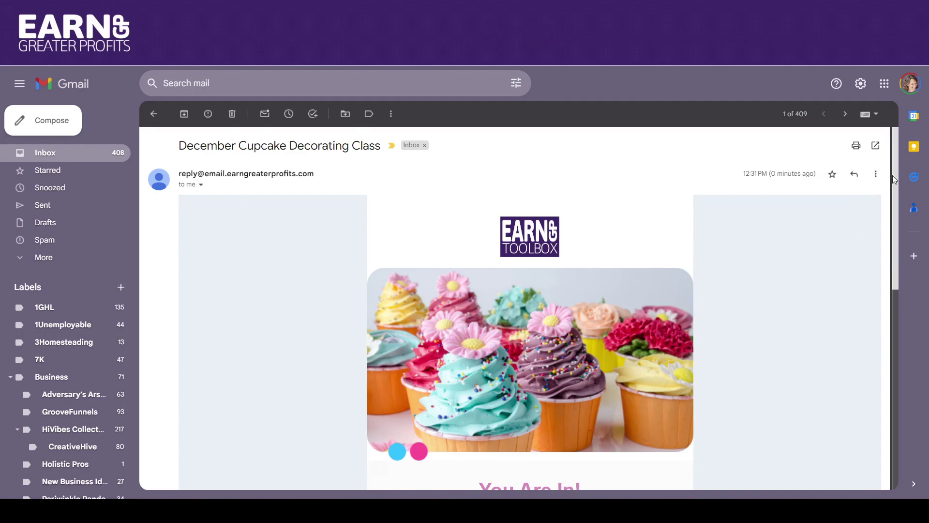
left_click_drag(891, 180, 892, 233)
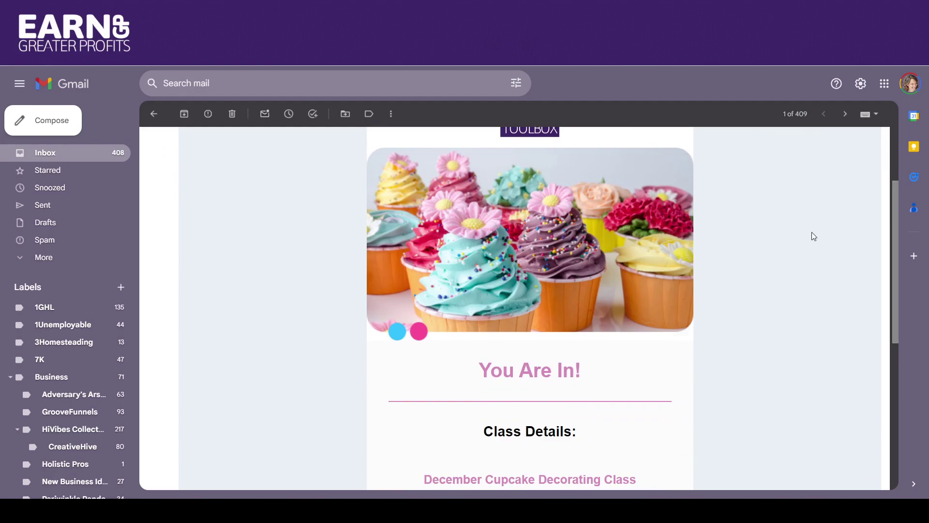
left_click_drag(893, 188, 877, 275)
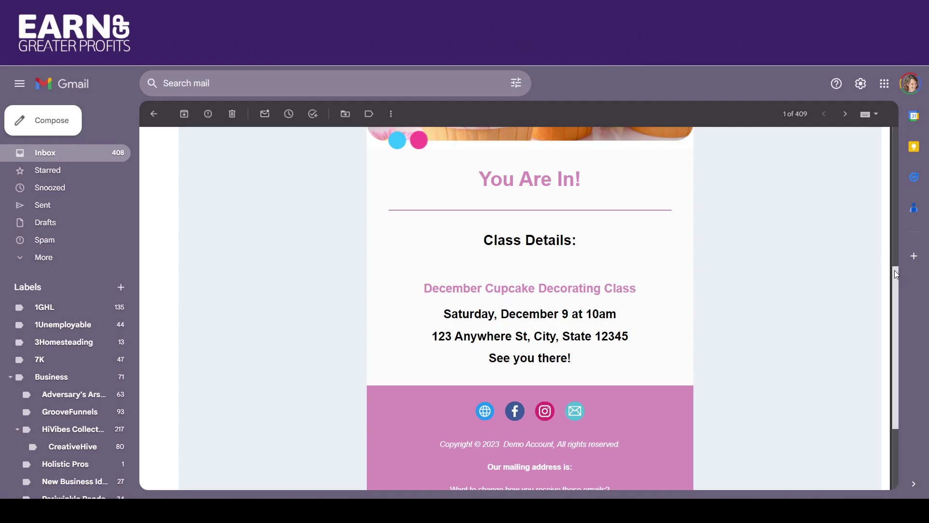
left_click_drag(895, 279, 848, 143)
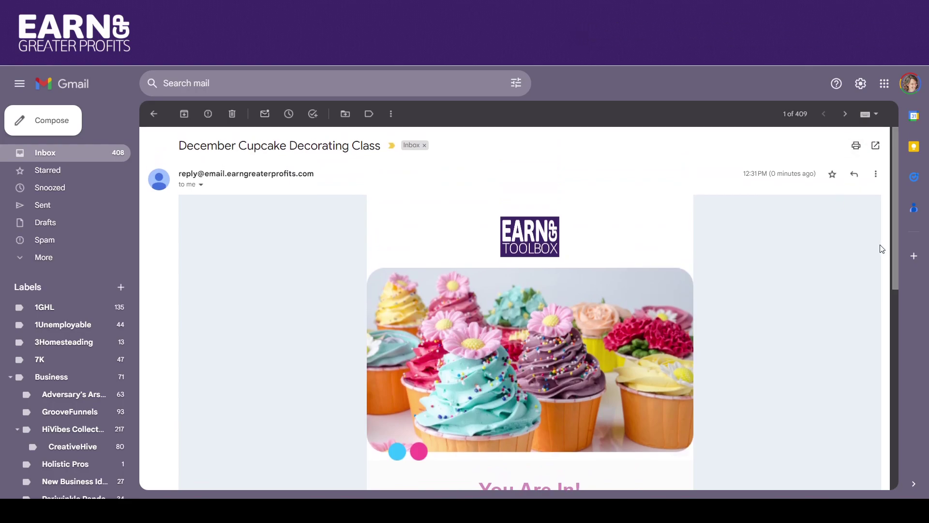
left_click_drag(893, 239, 873, 295)
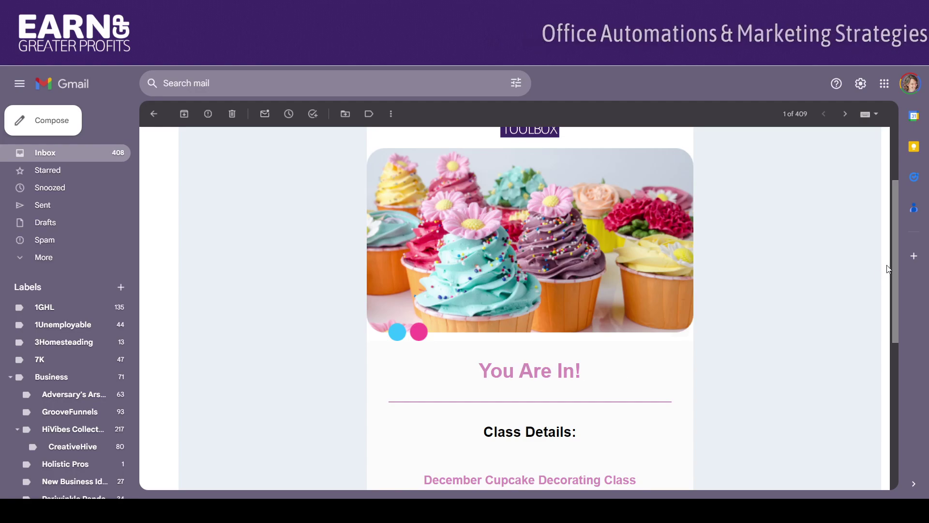
left_click_drag(896, 251, 882, 204)
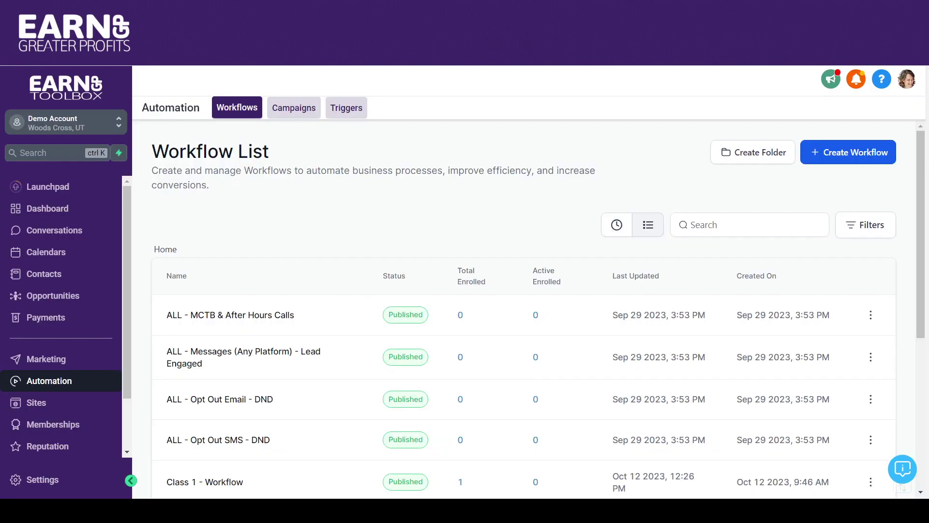
Step: Open Class 1 - Workflow from the Workflow List and scroll through its steps
left_click_drag(921, 147, 916, 290)
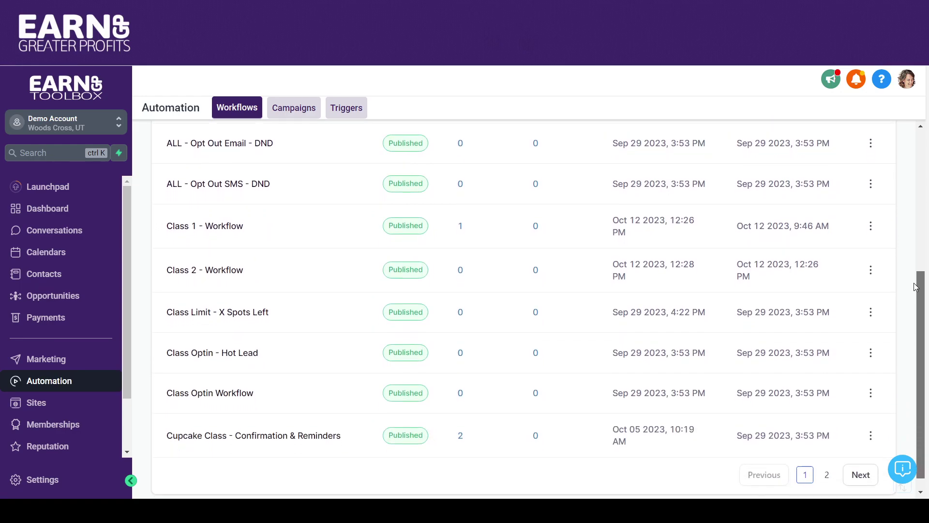
left_click(230, 222)
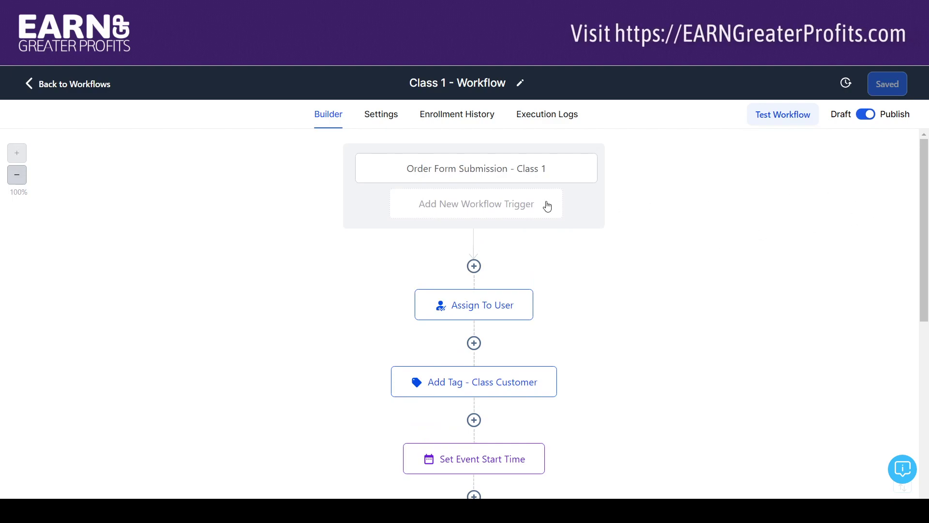
scroll(924, 183, "down", 1)
left_click_drag(924, 182, 927, 221)
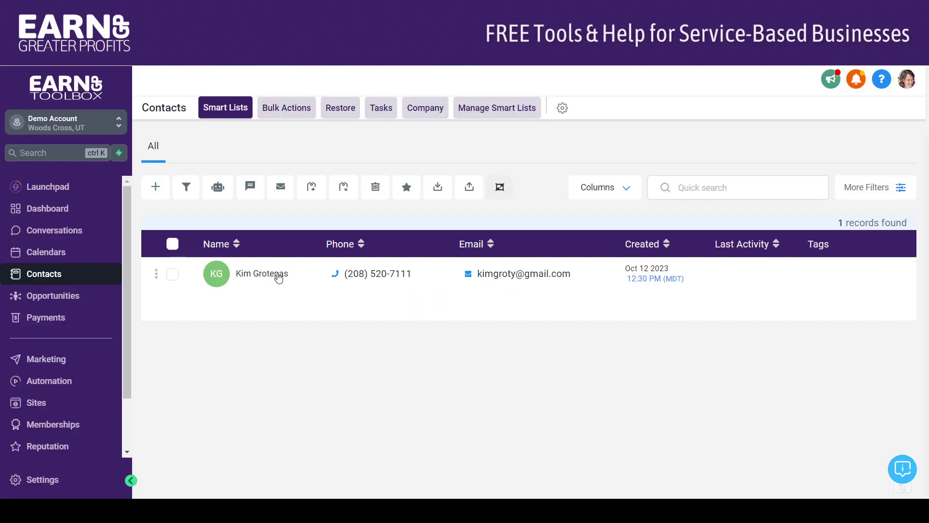
Step: Check the test contact's class customer tag, active Class 1 workflow and Class Reserved opportunity
left_click(279, 275)
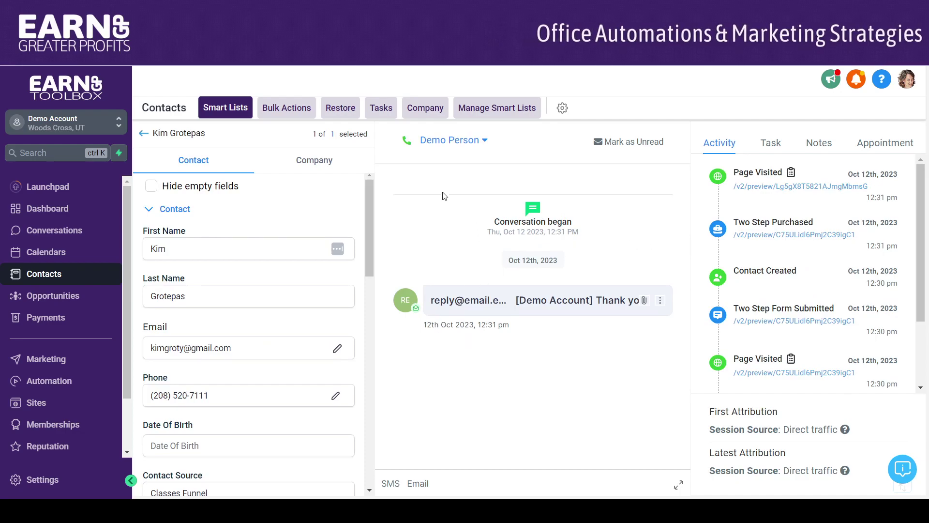
left_click_drag(370, 217, 372, 281)
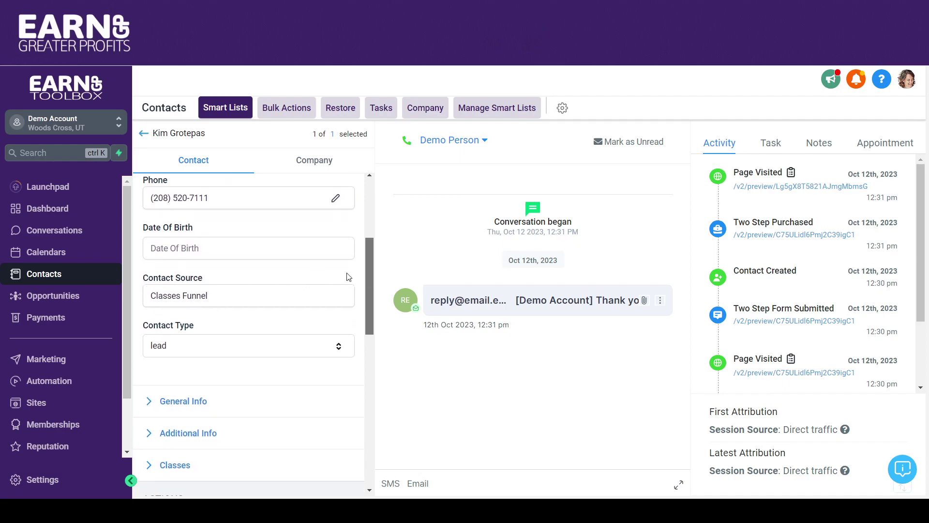
left_click_drag(370, 274, 373, 352)
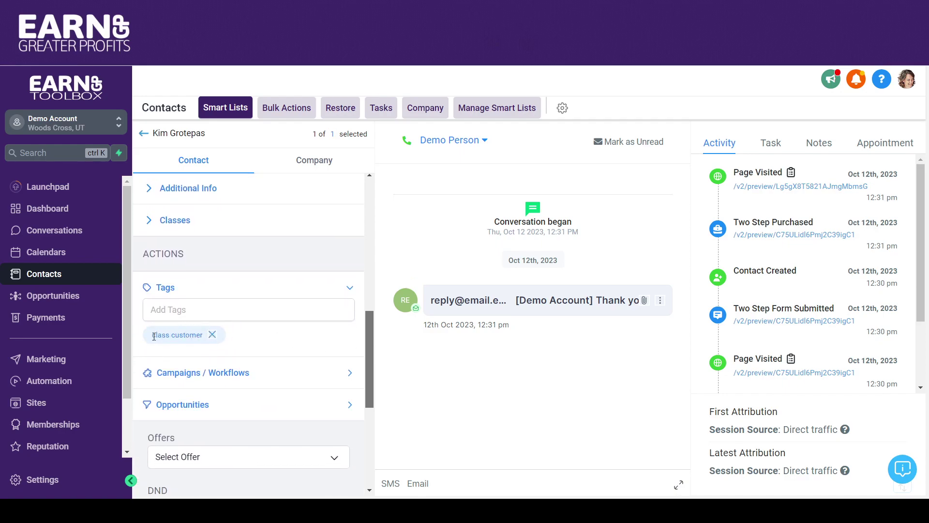
left_click_drag(364, 347, 368, 382)
left_click(350, 251)
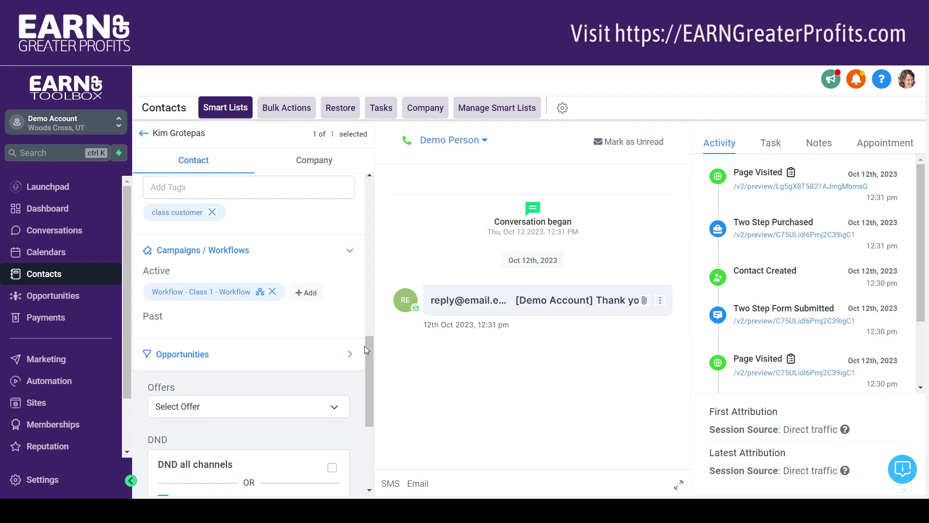
mouse_move(368, 349)
left_mouse_down()
mouse_move(365, 182)
mouse_move(364, 393)
mouse_move(365, 352)
left_mouse_up()
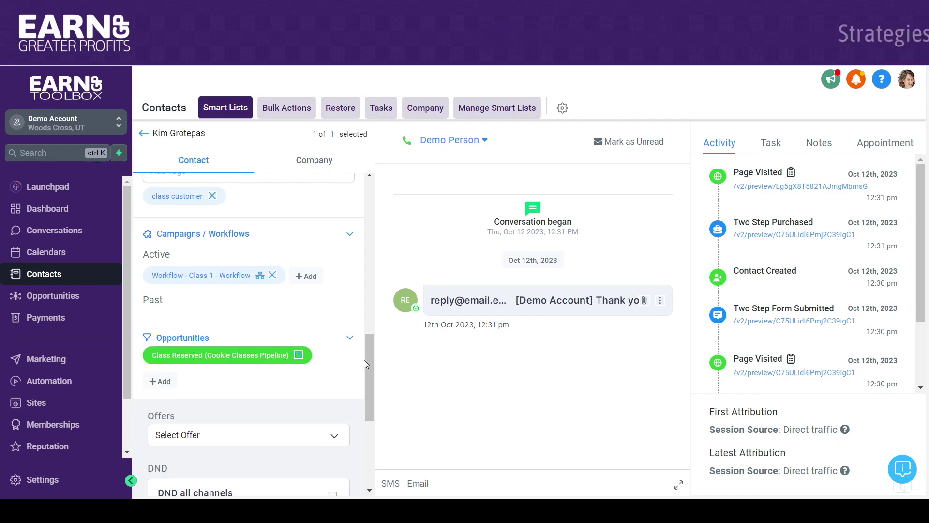
left_click_drag(364, 353, 368, 208)
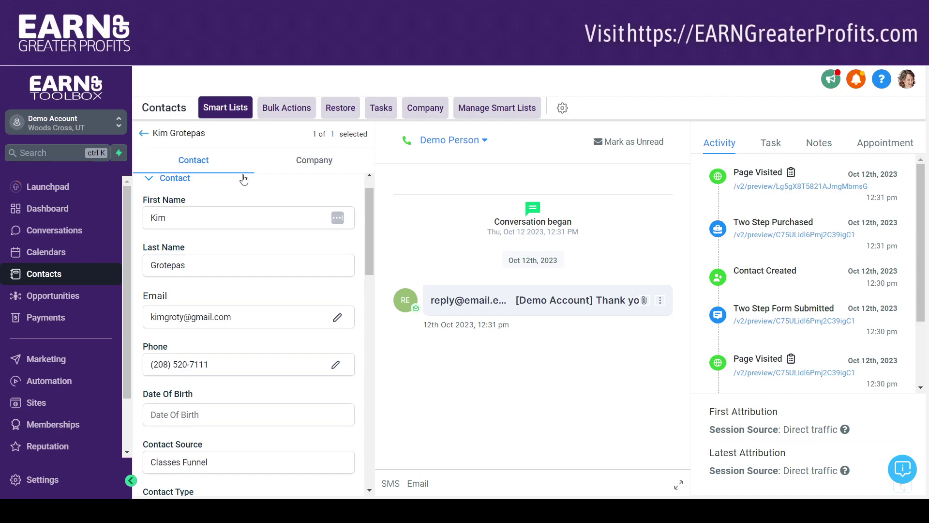
left_click(143, 136)
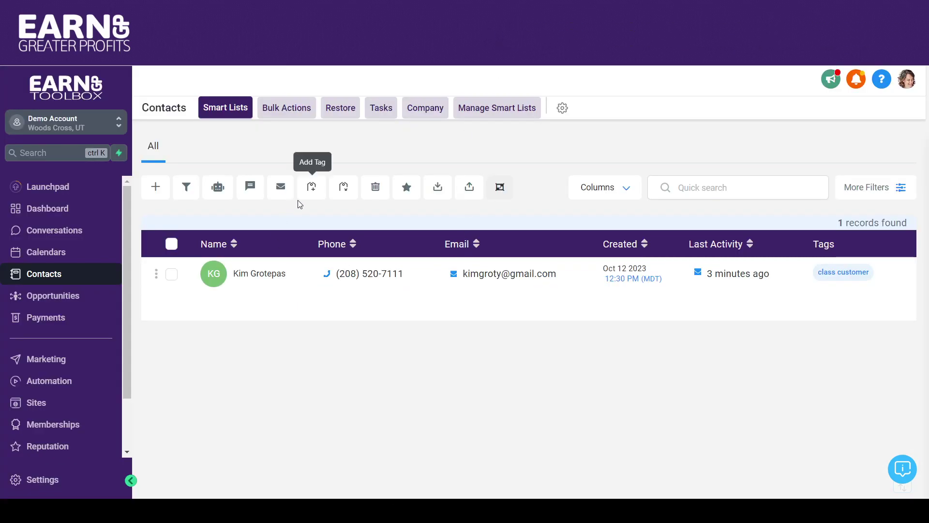
left_click(75, 297)
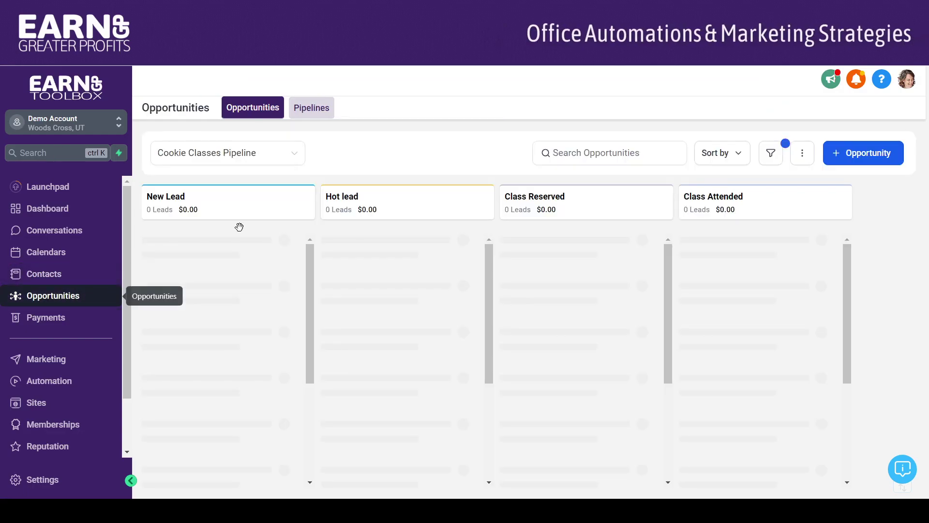
left_click(293, 157)
left_click(256, 200)
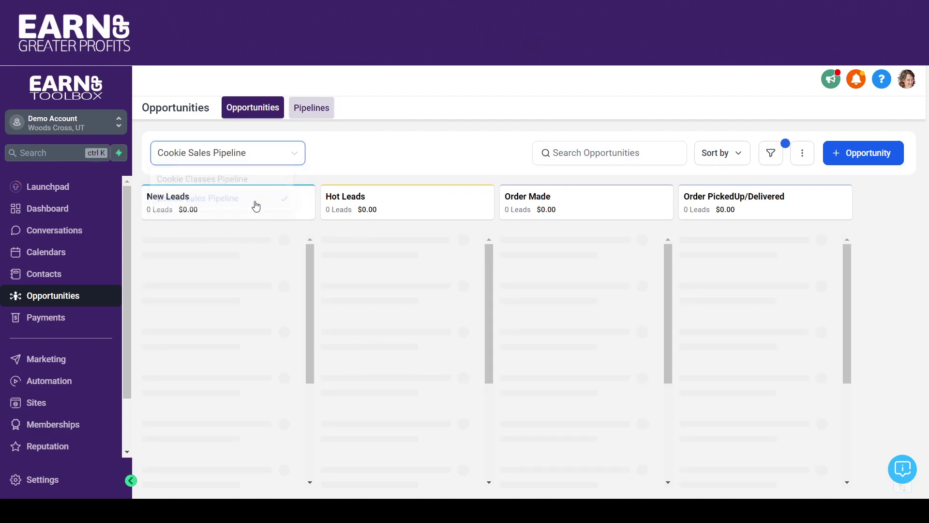
left_click(274, 154)
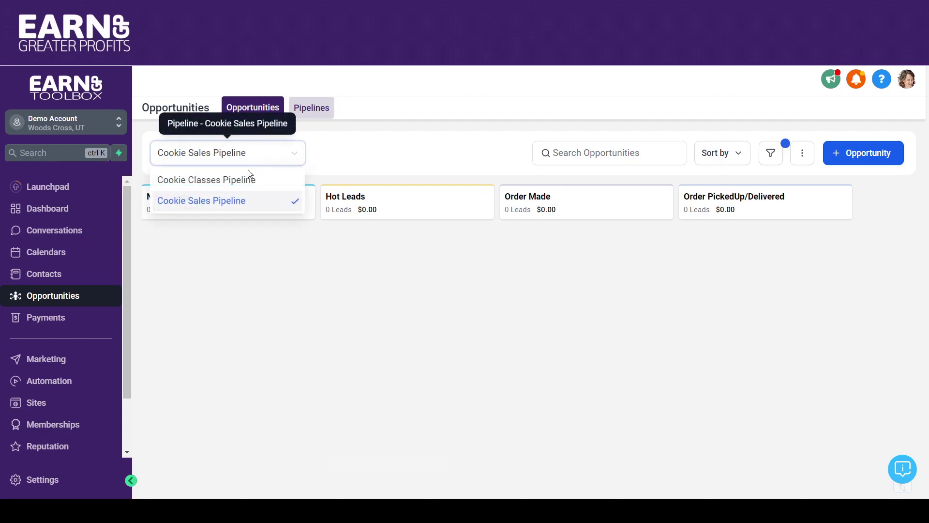
left_click(245, 178)
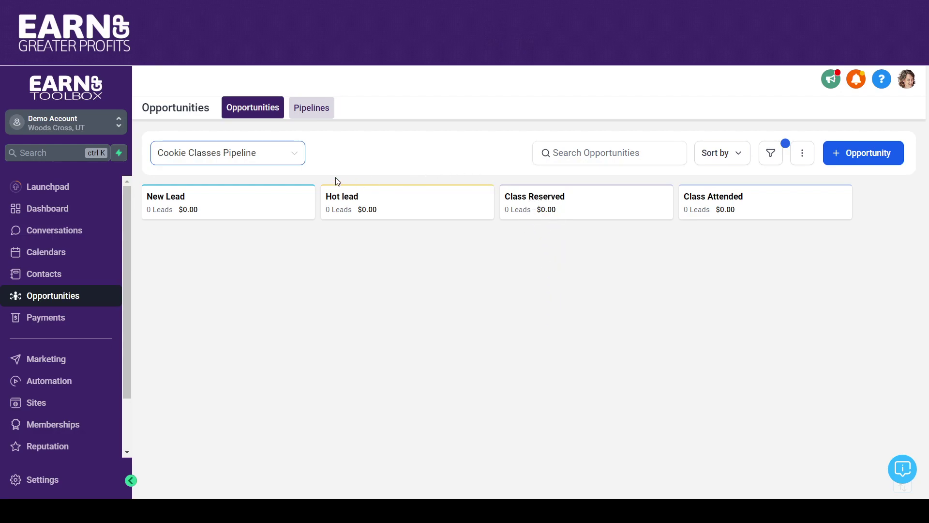
left_click(285, 158)
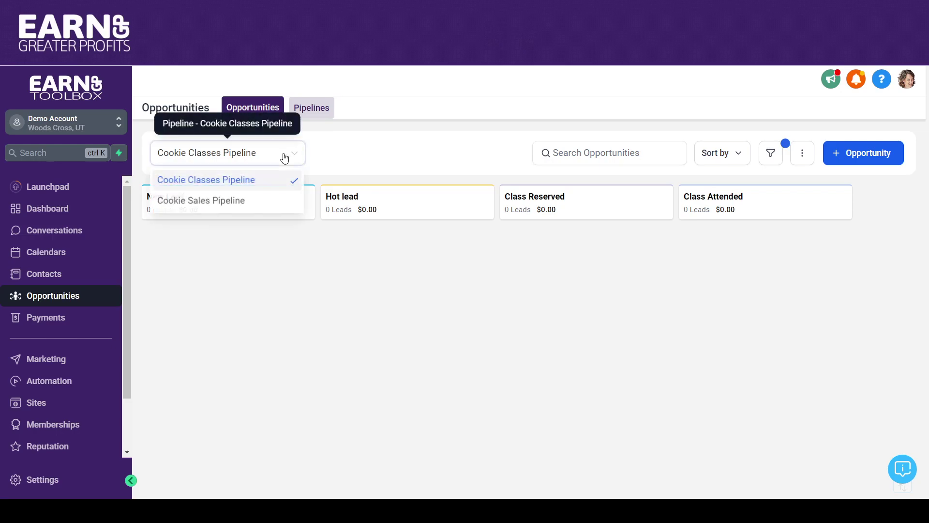
left_click(247, 200)
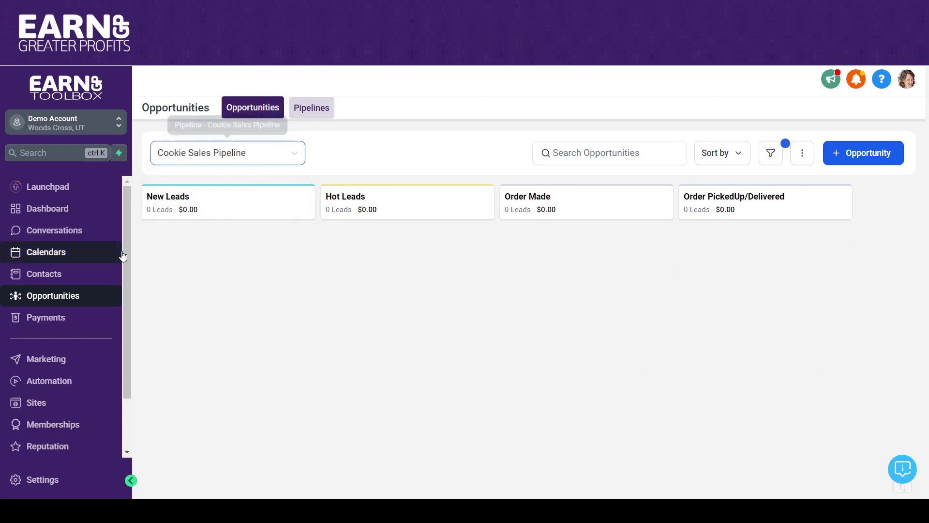
left_click(45, 271)
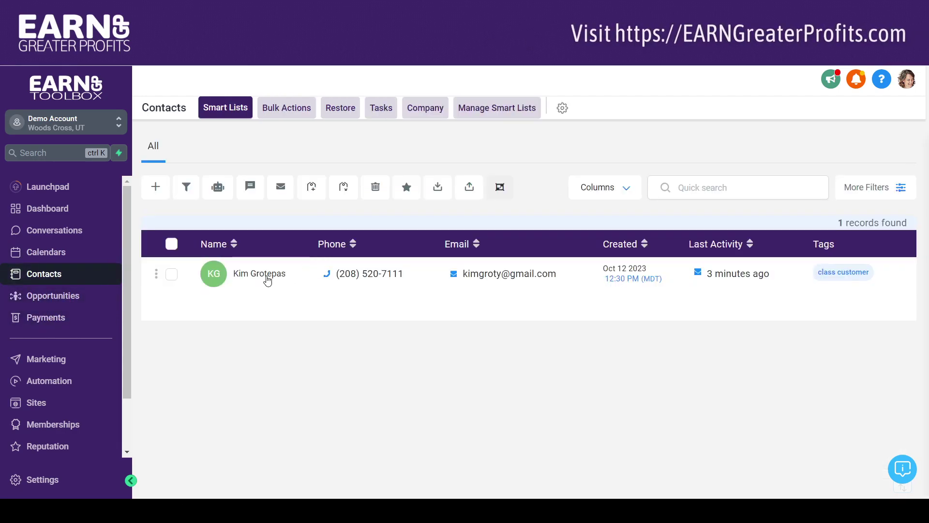
Step: Open the test contact and confirm its assignee is Demo Person, leaving it unchanged
left_click(267, 275)
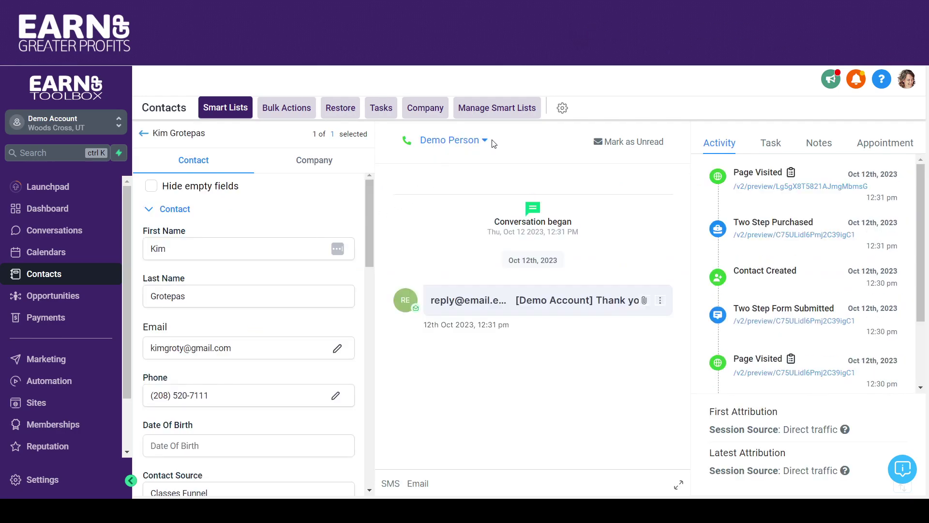
left_click(485, 142)
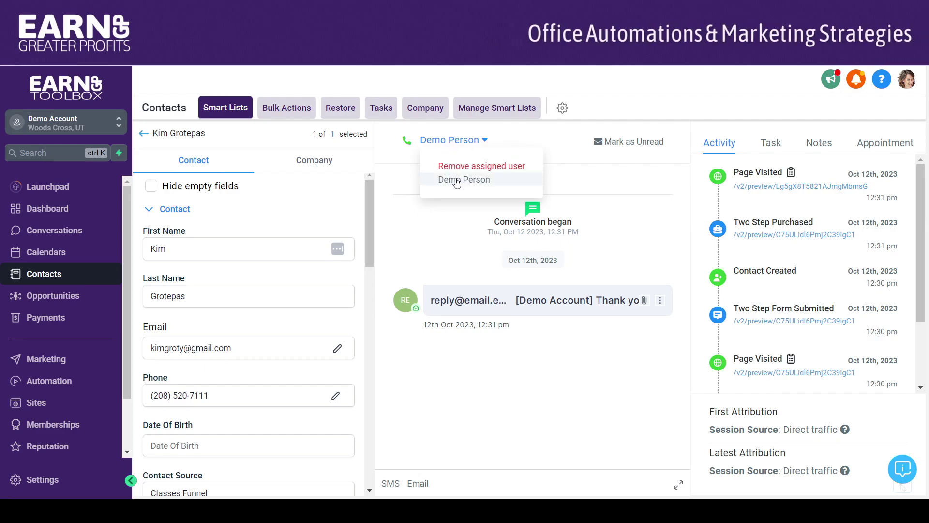
left_click(514, 139)
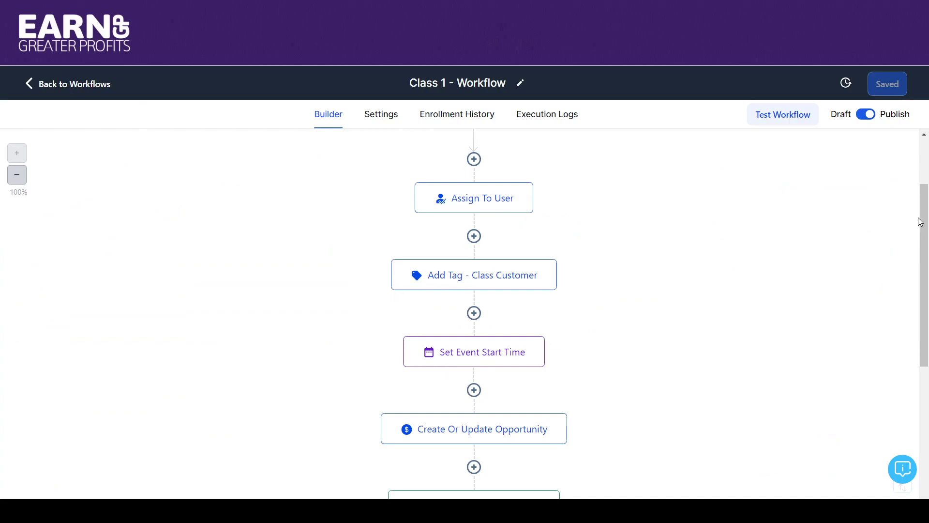
left_click_drag(923, 216, 927, 292)
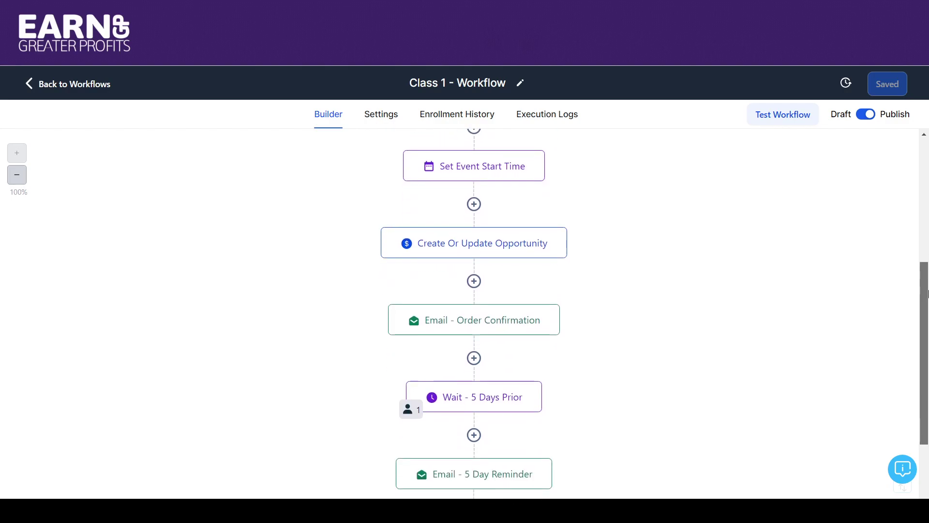
left_click(494, 255)
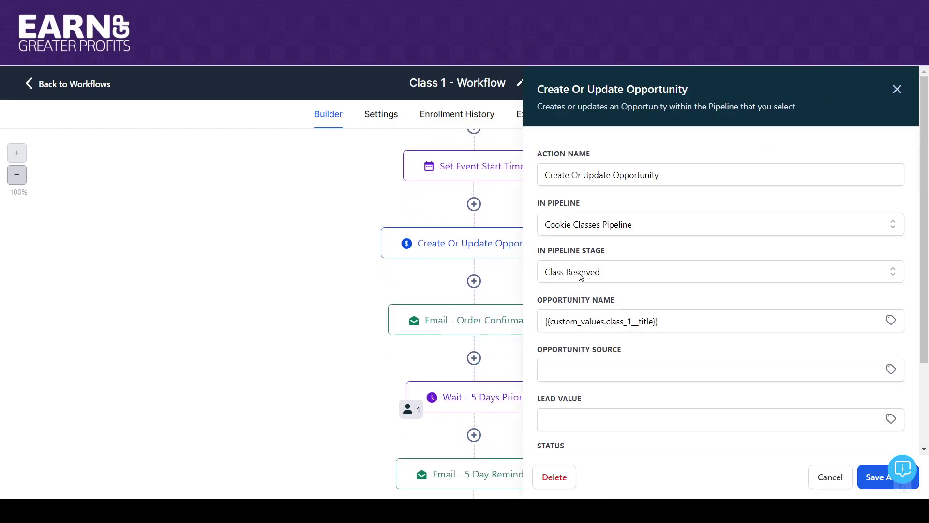
triple_click(662, 319)
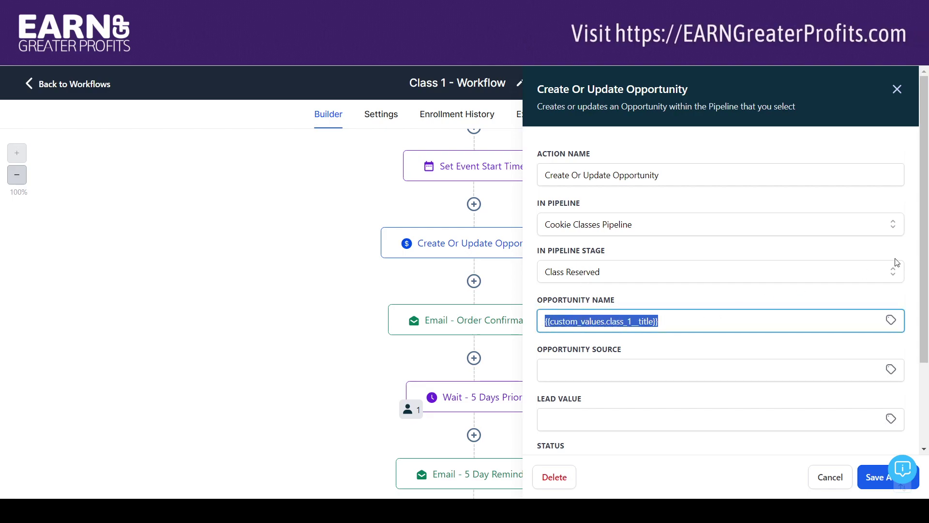
left_click_drag(925, 211, 925, 288)
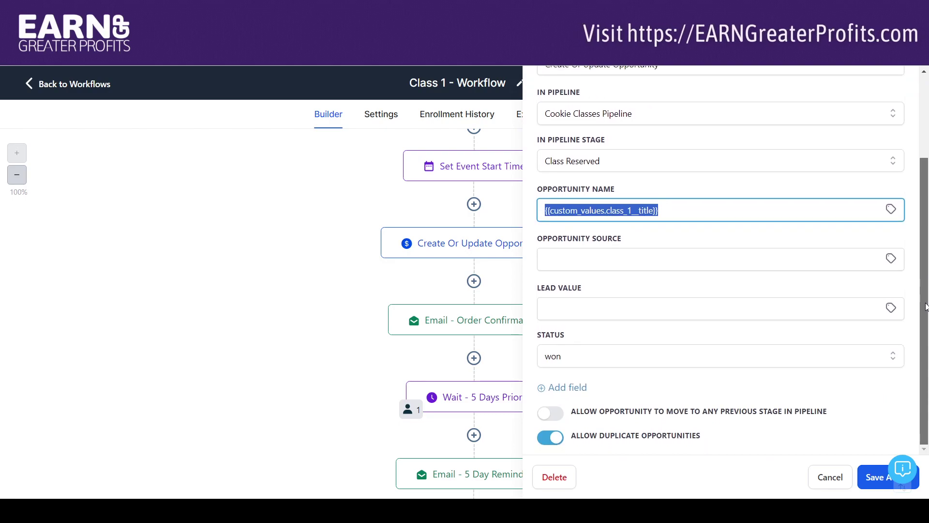
scroll(912, 224, "up", 3)
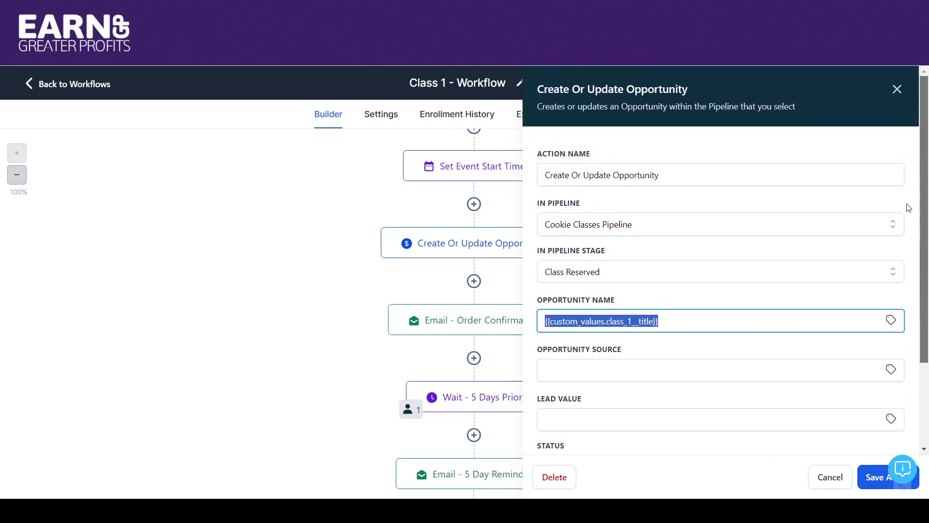
left_click(896, 90)
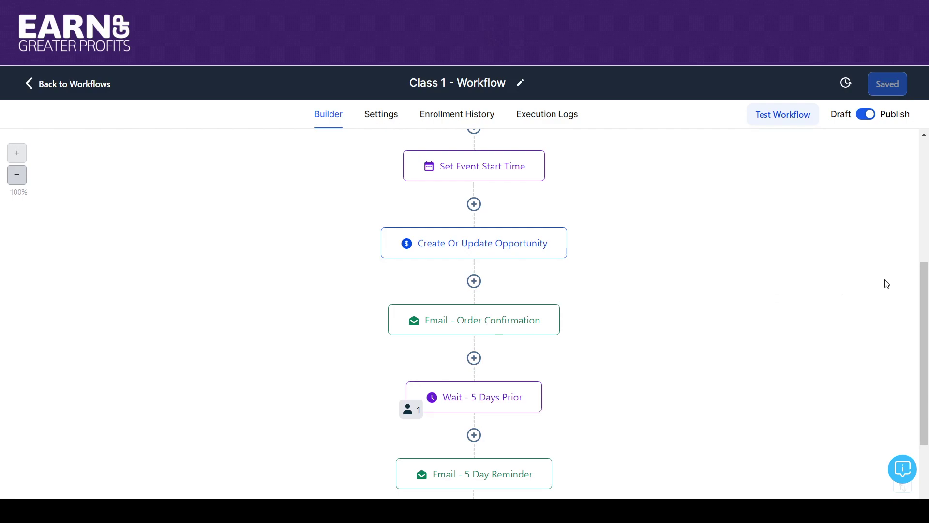
left_click_drag(924, 285, 924, 351)
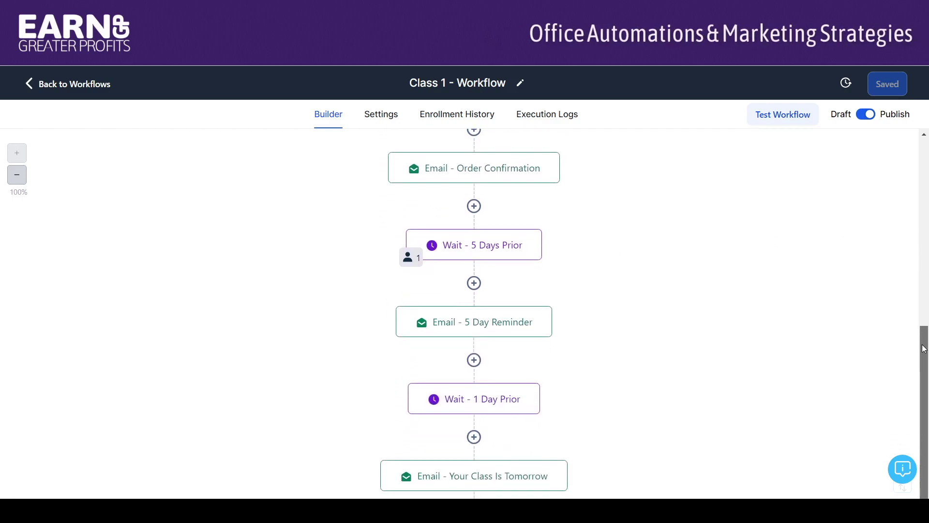
left_click(409, 259)
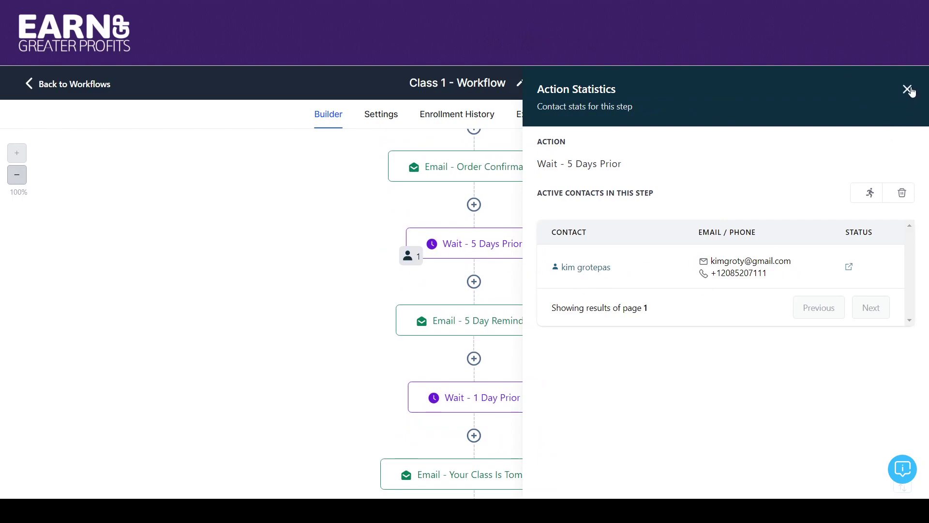
left_click(908, 89)
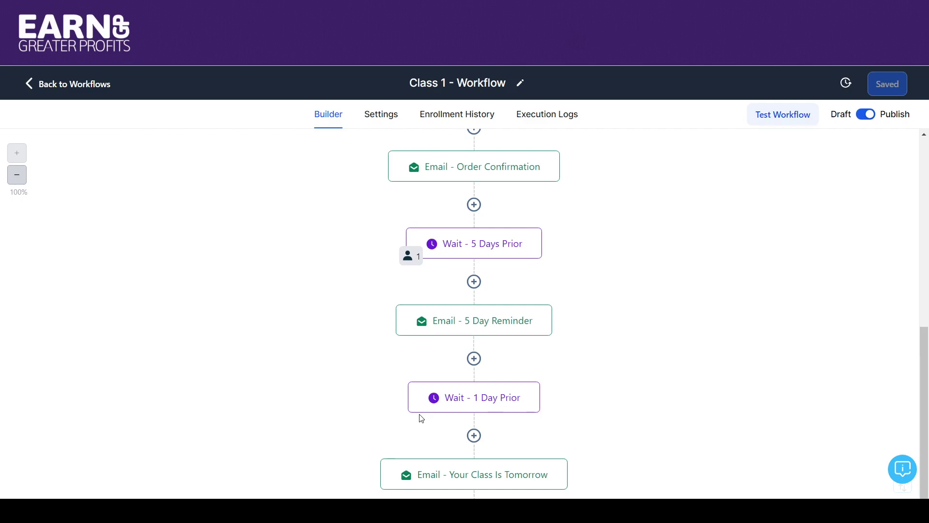
scroll(927, 345, "down", 2)
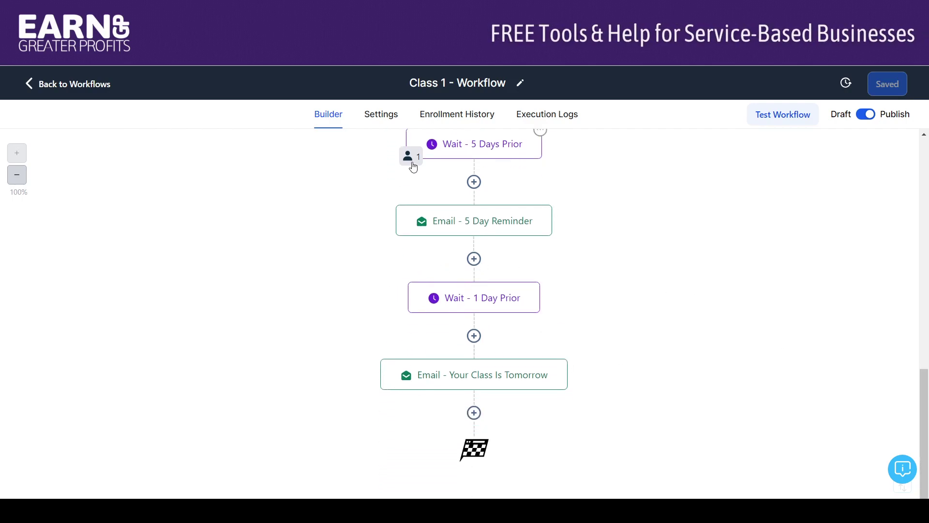
left_click_drag(924, 372, 919, 350)
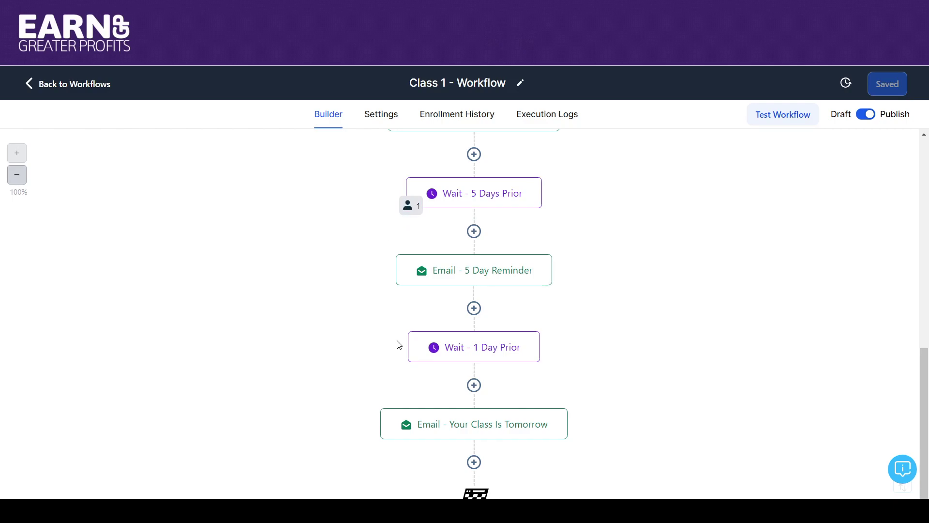
left_click(408, 207)
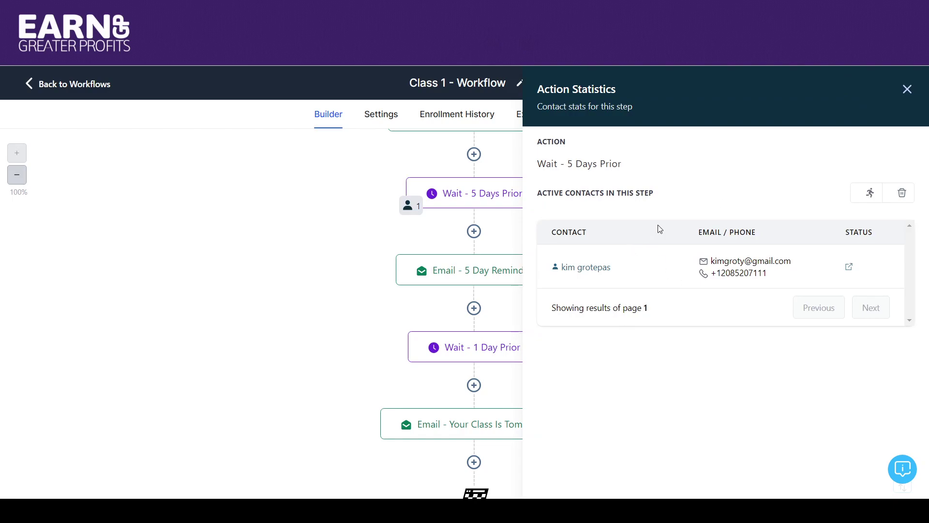
left_click(907, 90)
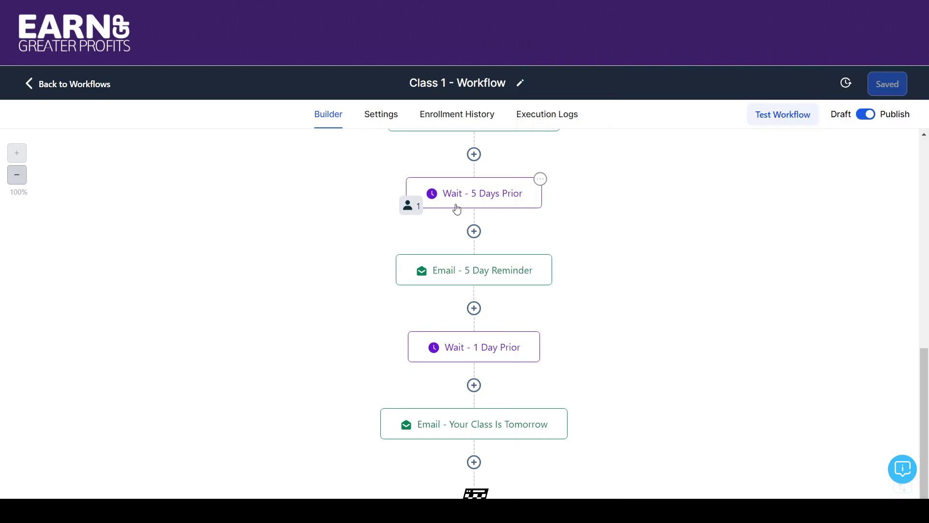